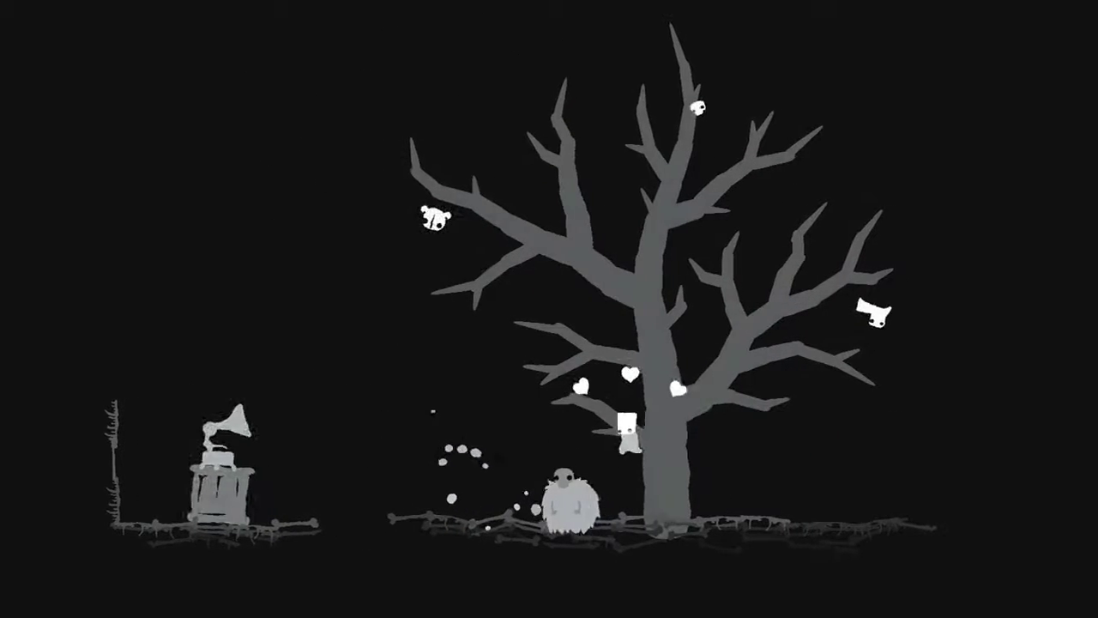
# Walk right from the starting tree to the shop and move among its pedestals
pyautogui.press('Right')
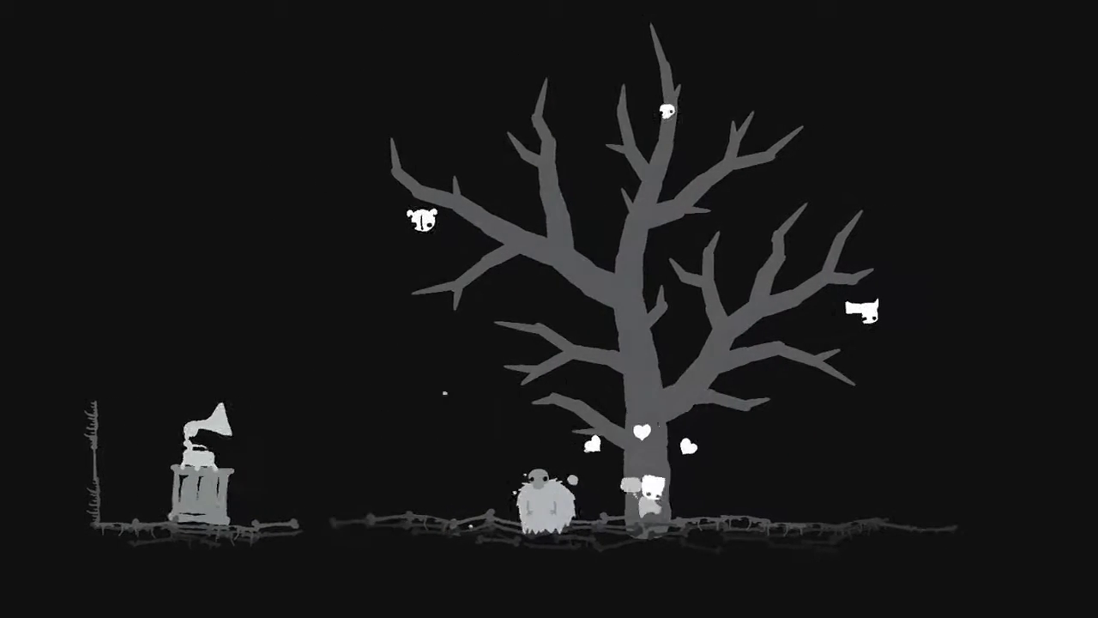
pyautogui.press('Right')
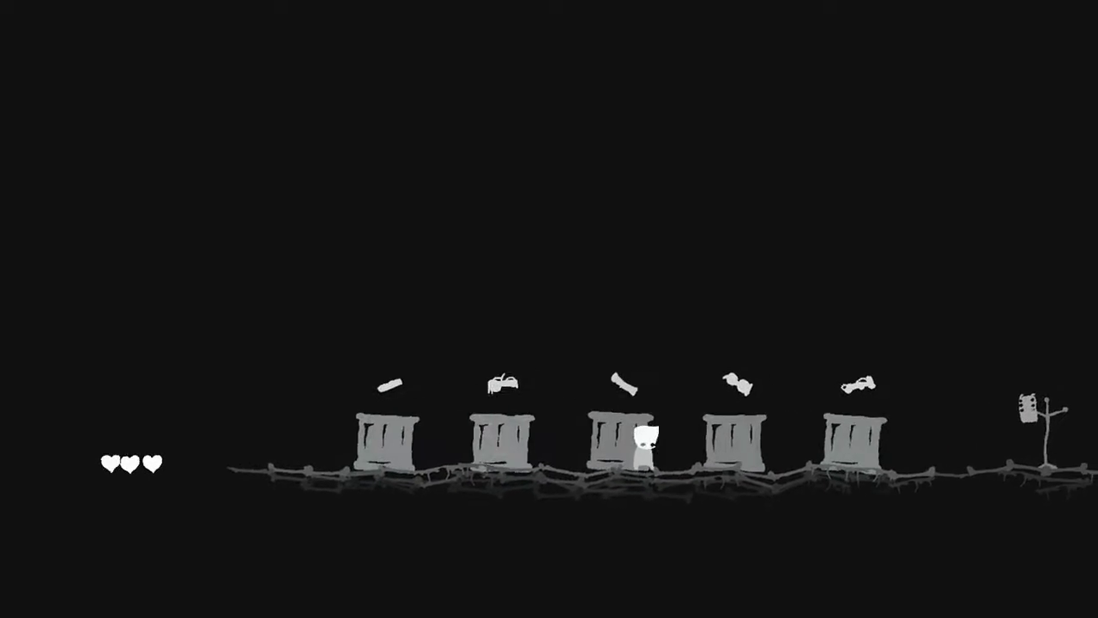
pyautogui.press('Left')
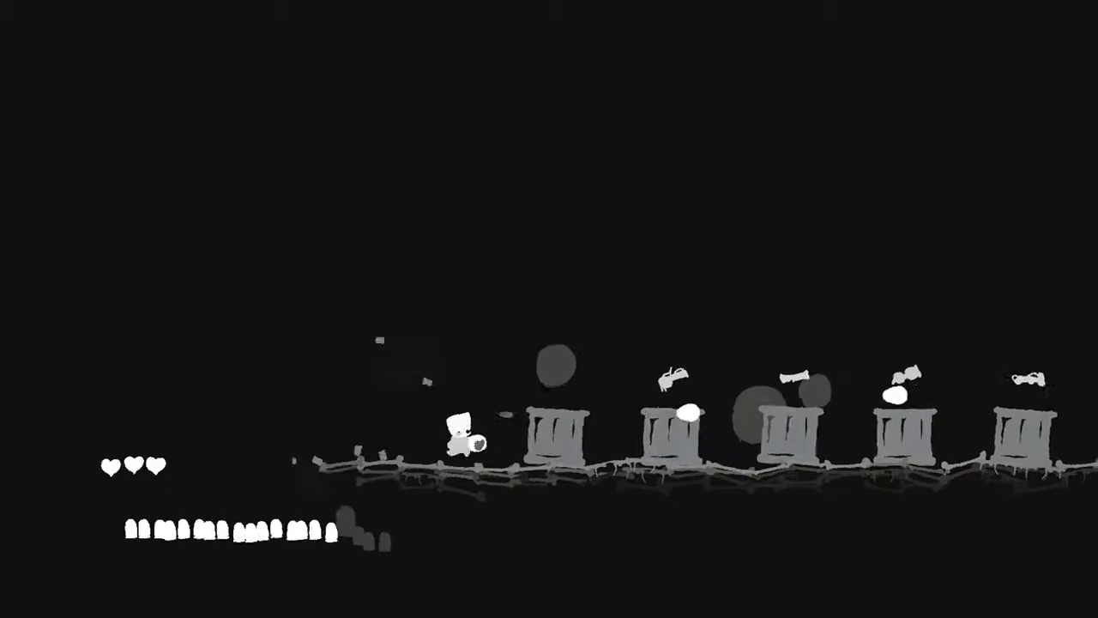
pyautogui.press('Right')
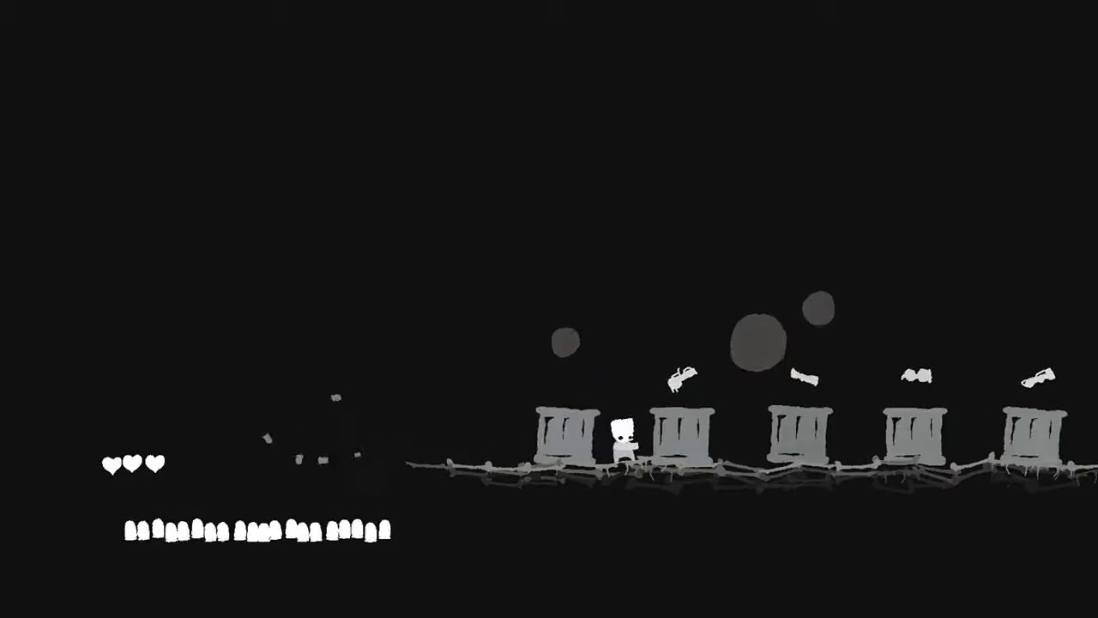
pyautogui.press('Left')
pyautogui.press('Up')
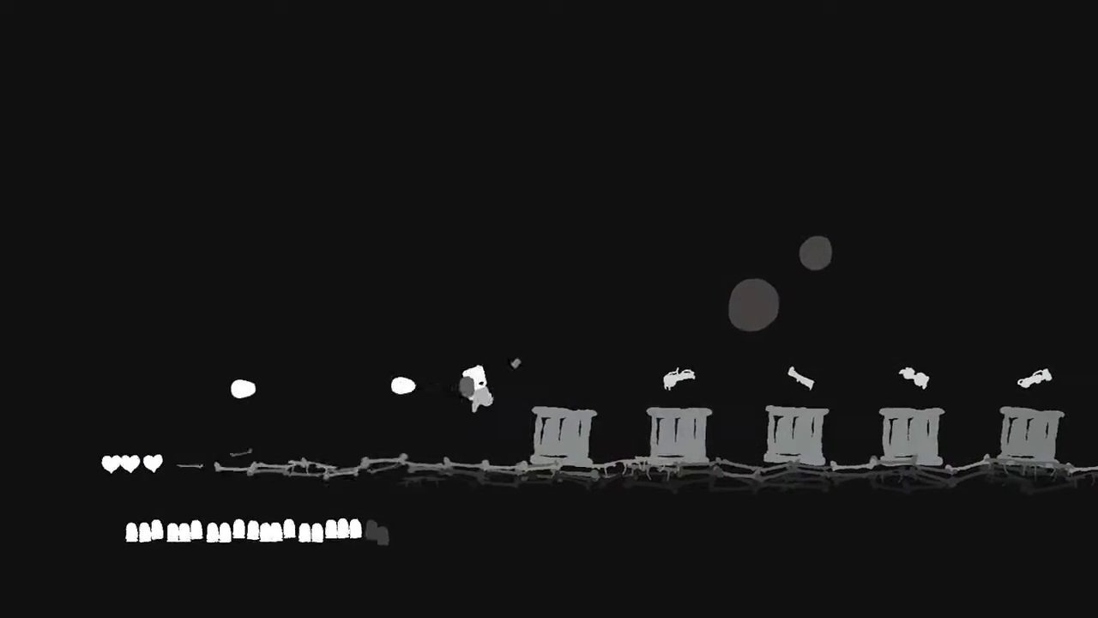
pyautogui.press('Right')
pyautogui.press('Right')
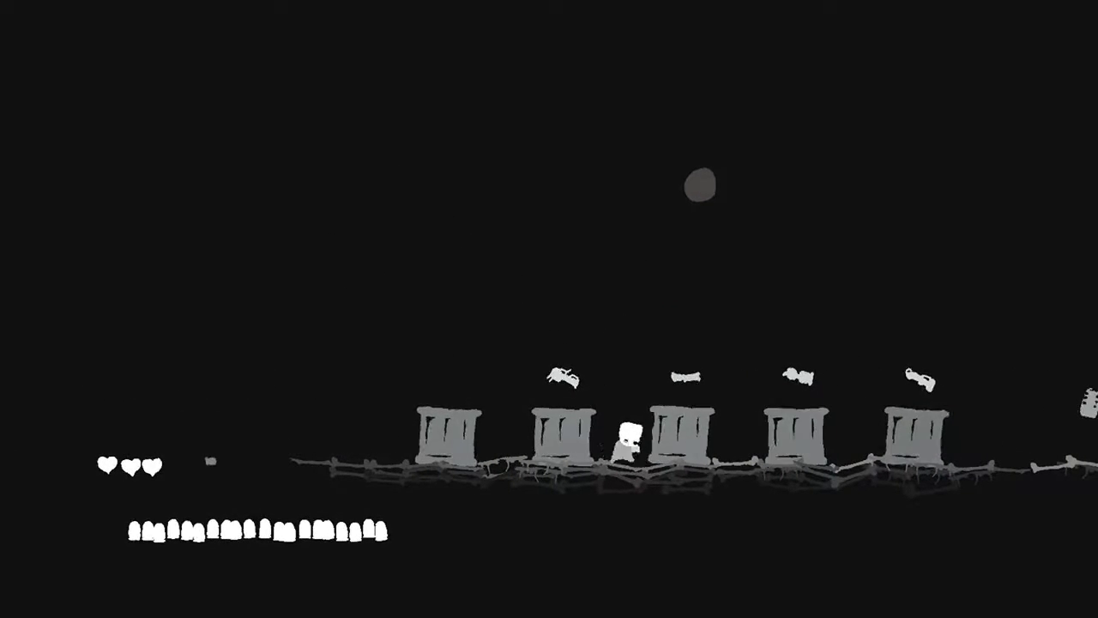
# Take the second pedestal's item, drop down, and move right past two pedestals while shooting
pyautogui.press('Left')
pyautogui.press('Up')
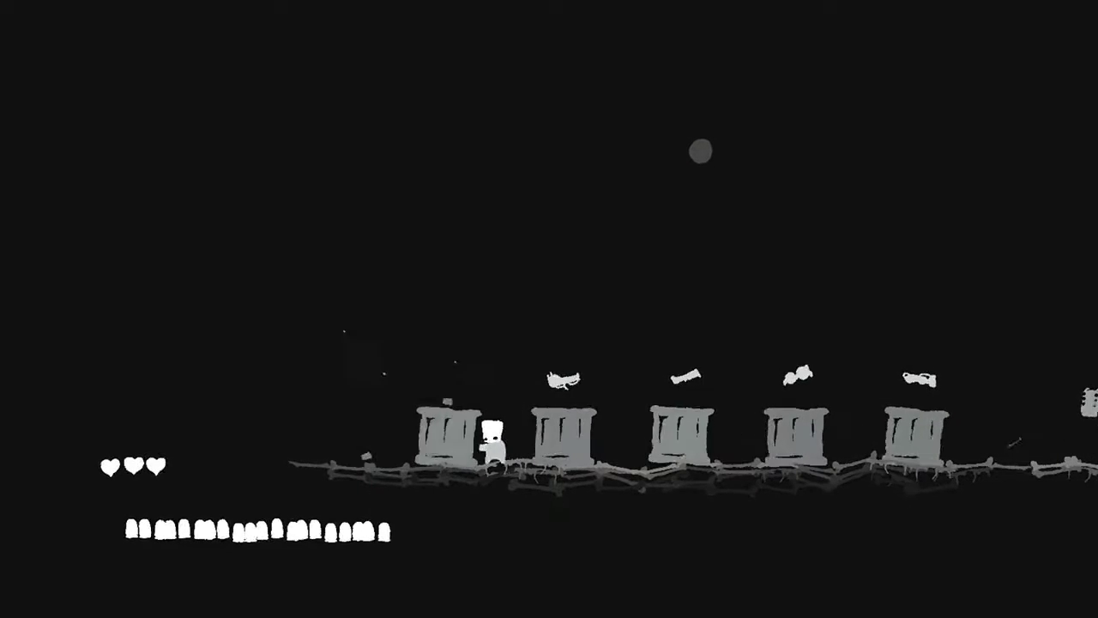
pyautogui.press('Left')
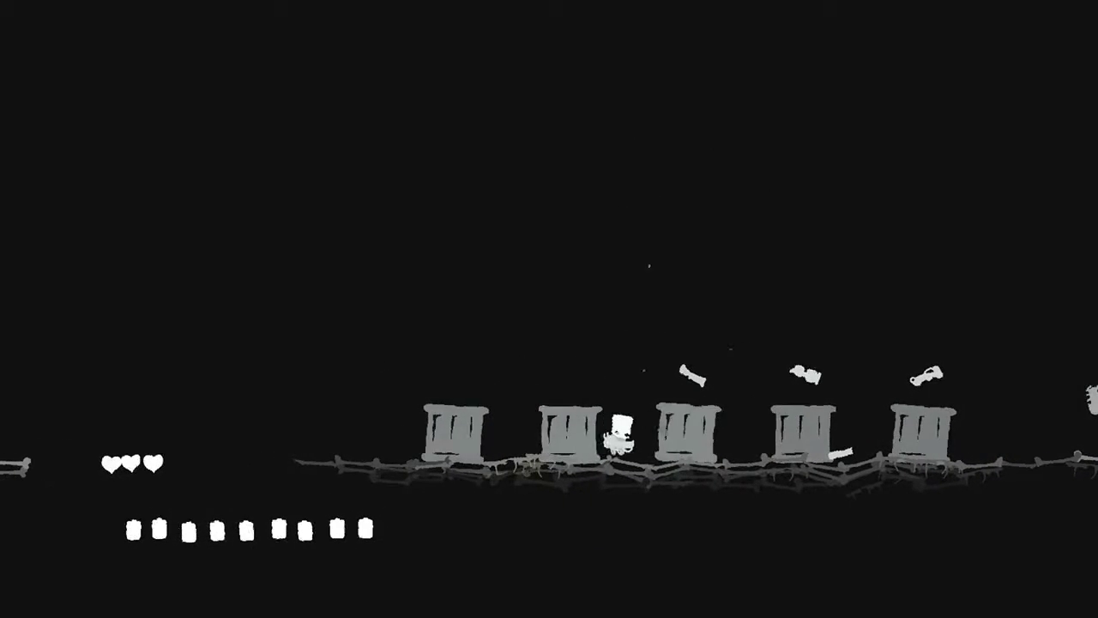
pyautogui.press('Right')
pyautogui.press('Left')
pyautogui.press('Right')
pyautogui.press('Right')
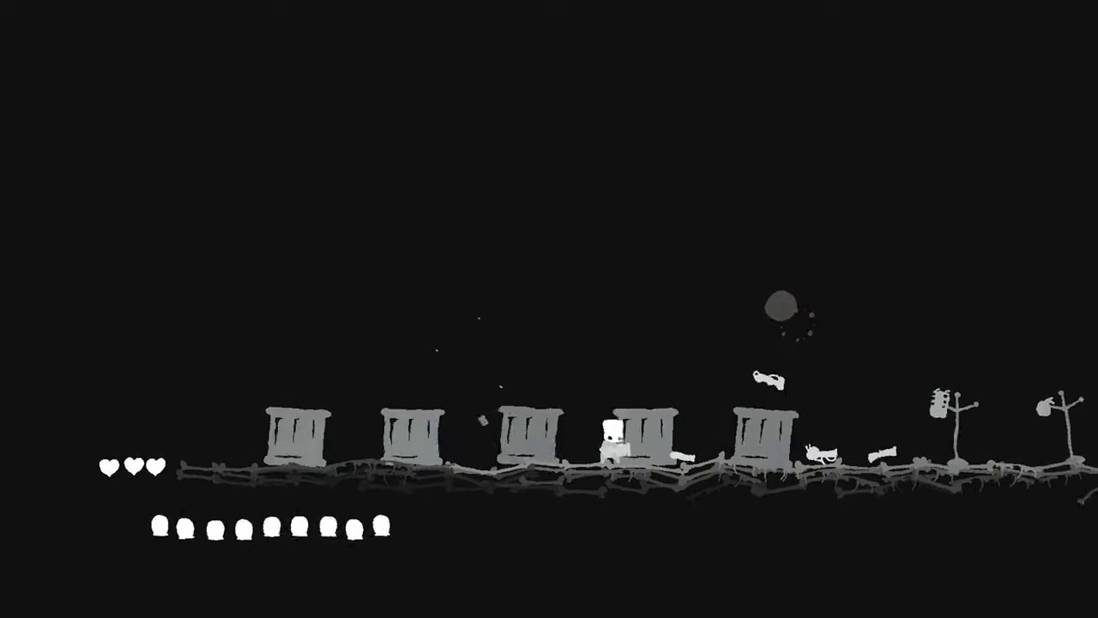
pyautogui.press('Right')
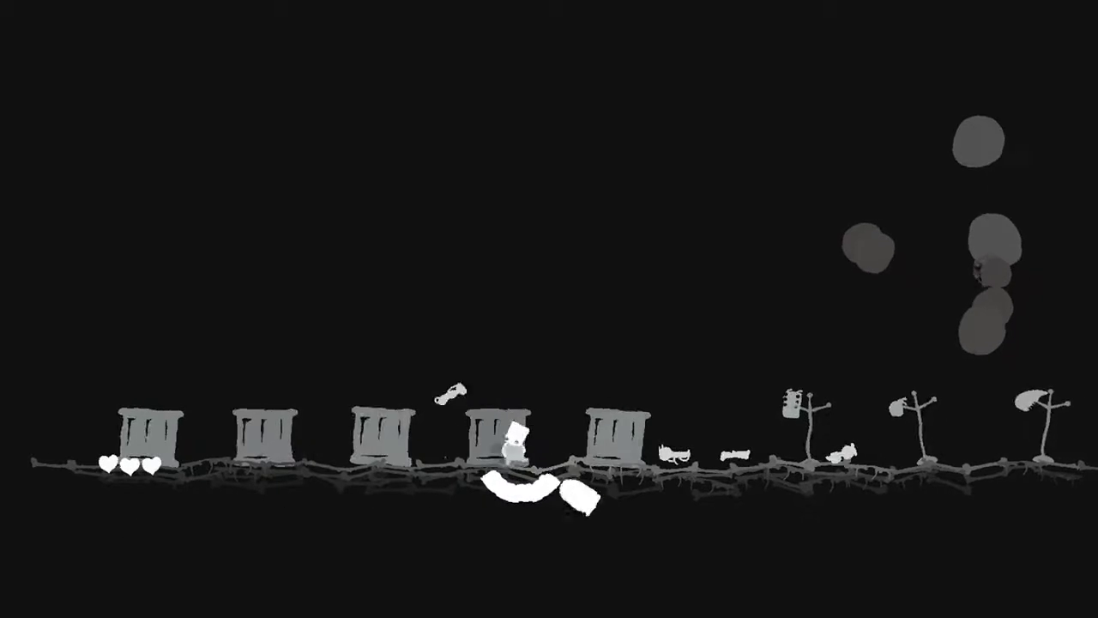
# Walk back left, jump from the second to the third pedestal while firing, and reach the fourth
pyautogui.press('Left')
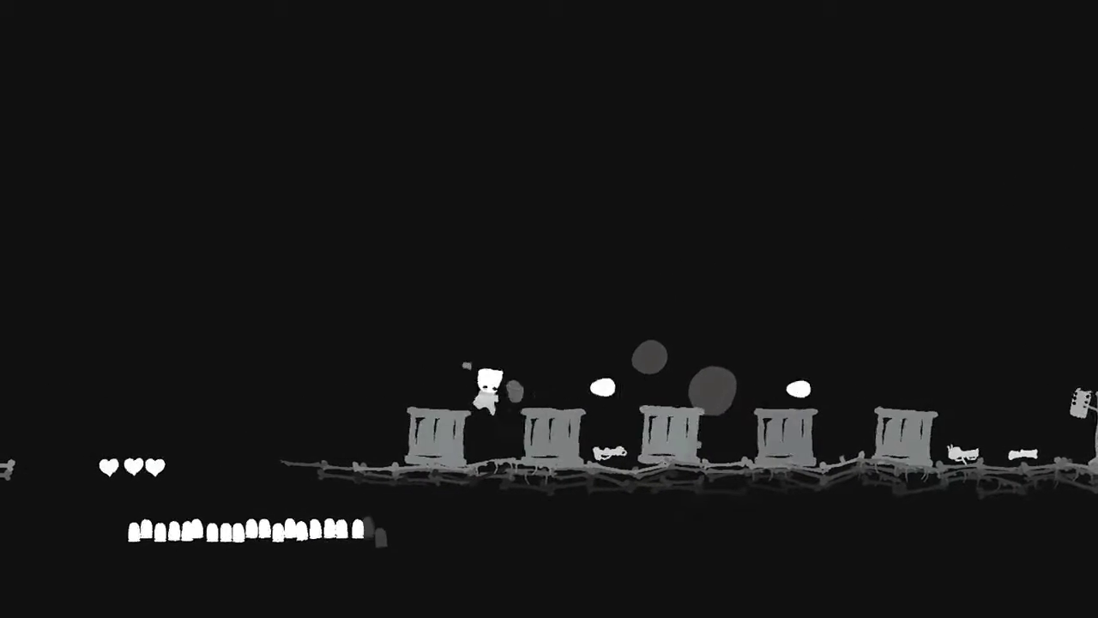
pyautogui.press('Up')
pyautogui.press('Right')
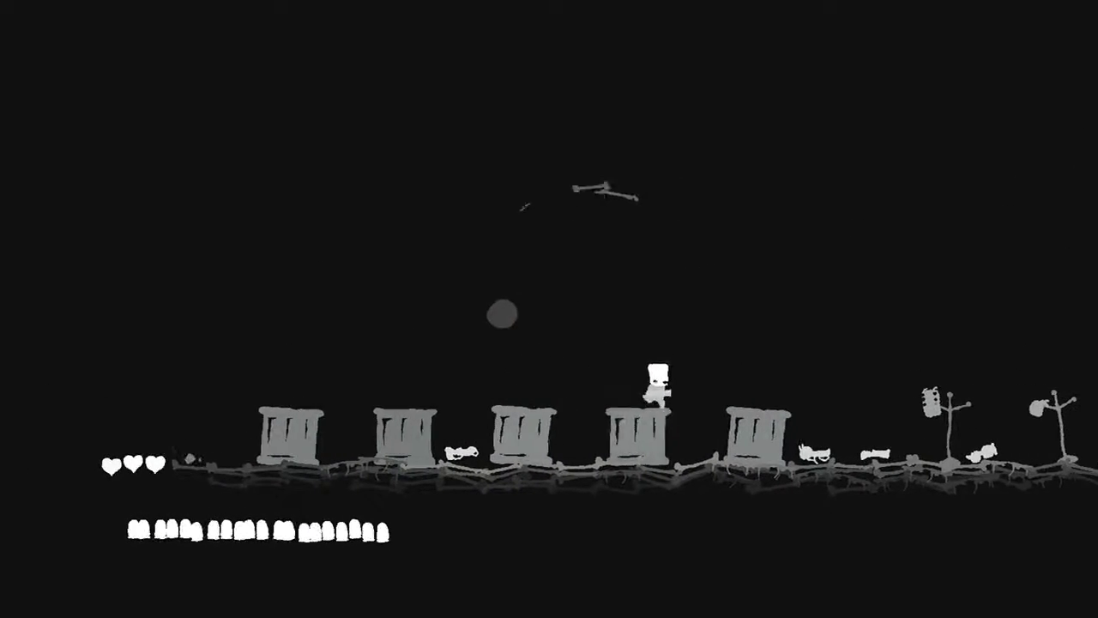
pyautogui.press('Right')
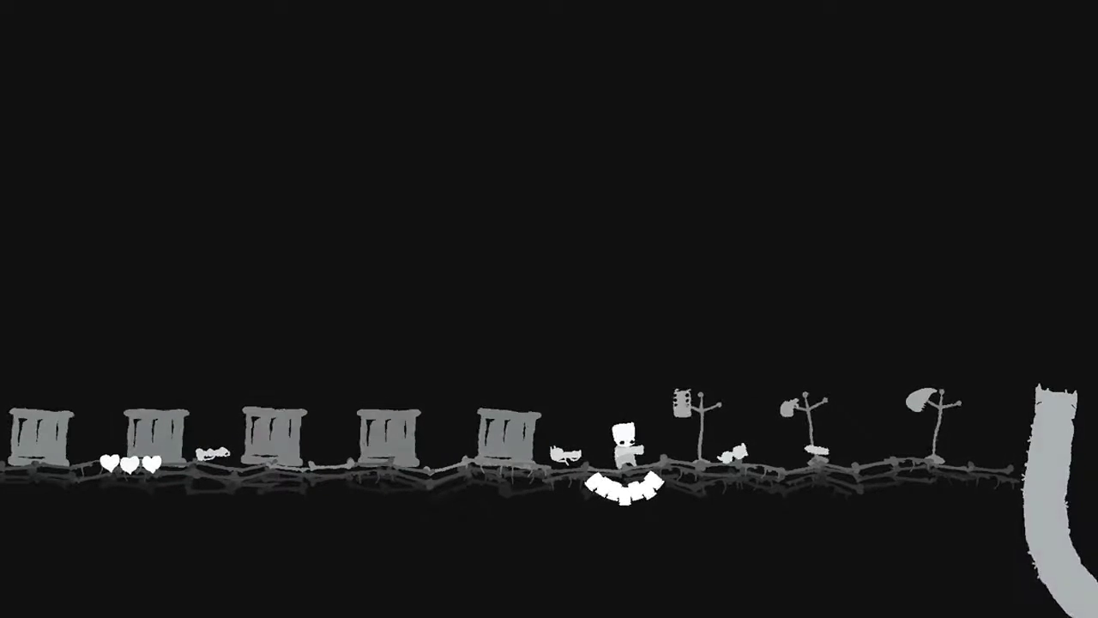
pyautogui.press('Up')
pyautogui.press('Up')
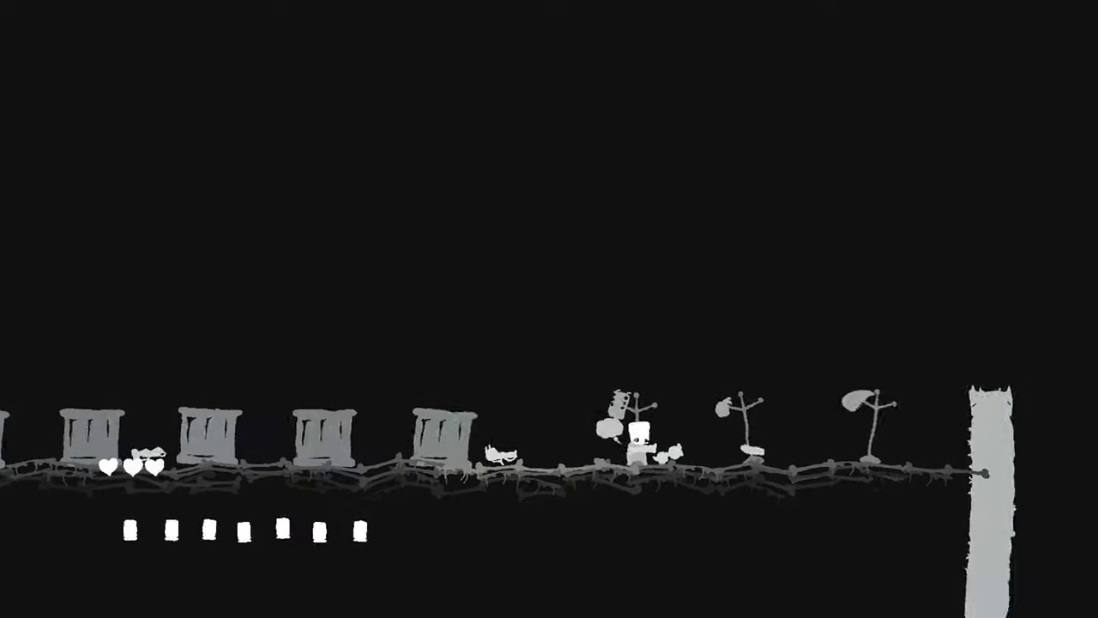
pyautogui.press('Left')
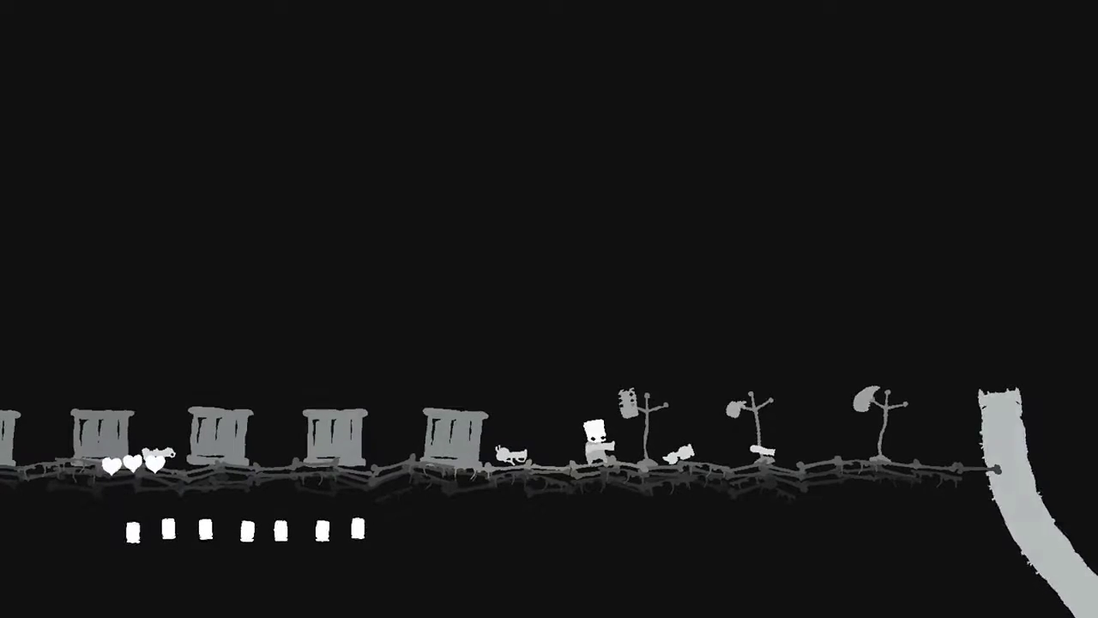
# Hop around the fourth pedestal, then jump right toward the giant creature
pyautogui.press('Right')
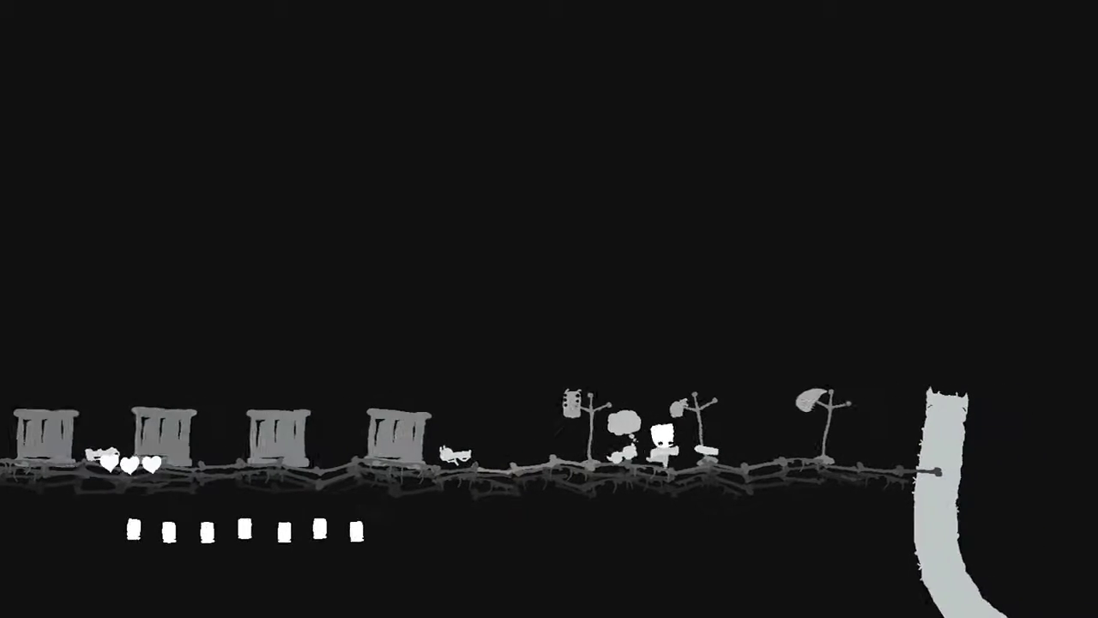
pyautogui.press('Up')
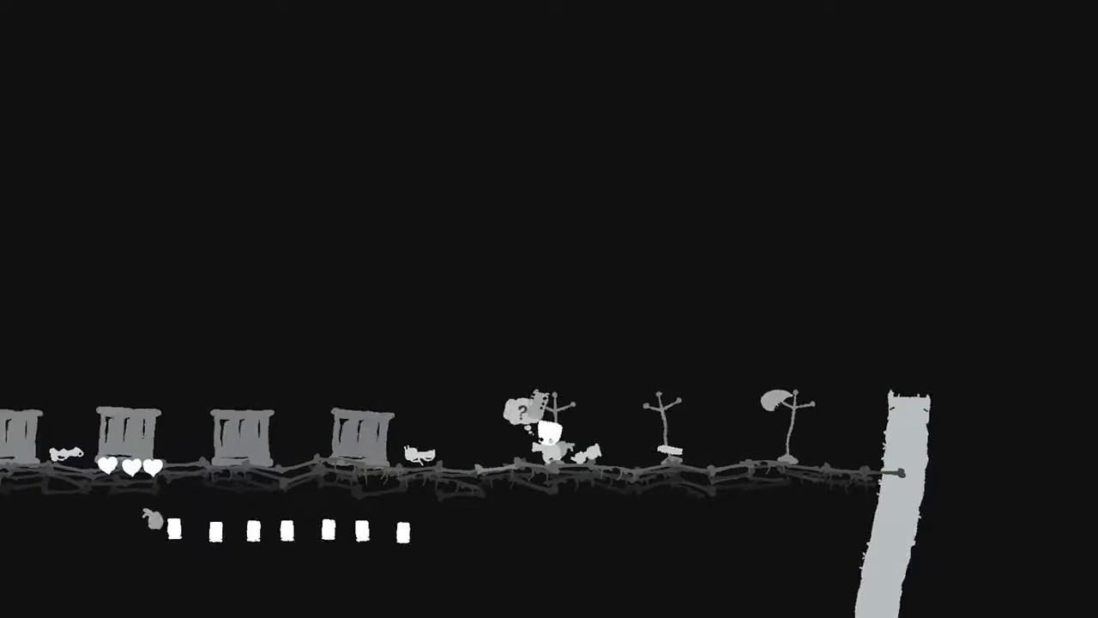
pyautogui.press('Left')
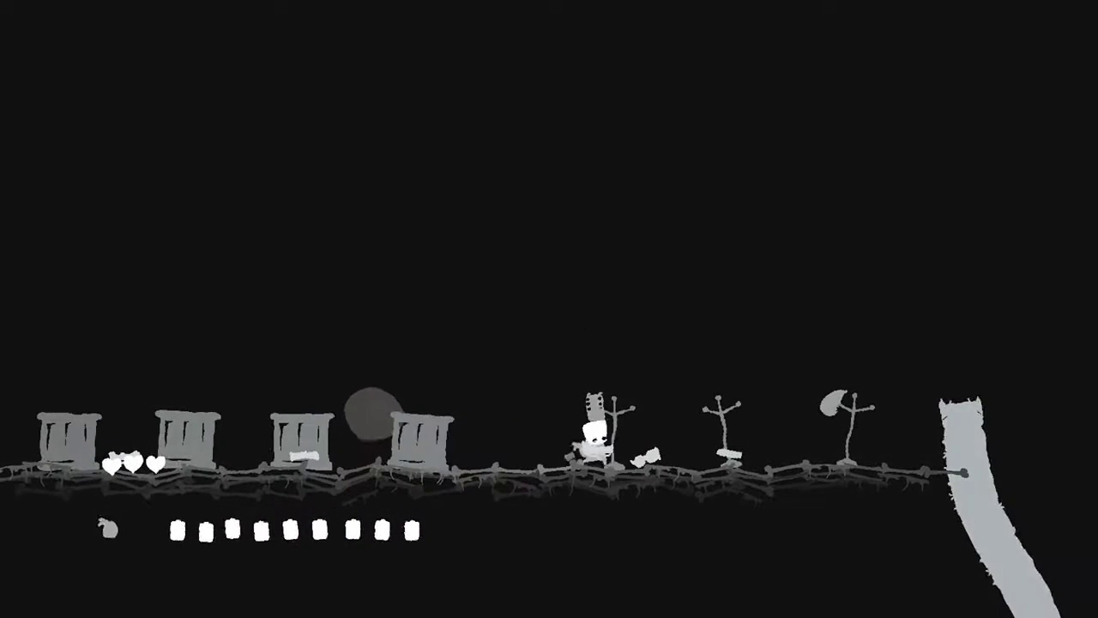
pyautogui.press('Right')
pyautogui.press('Up')
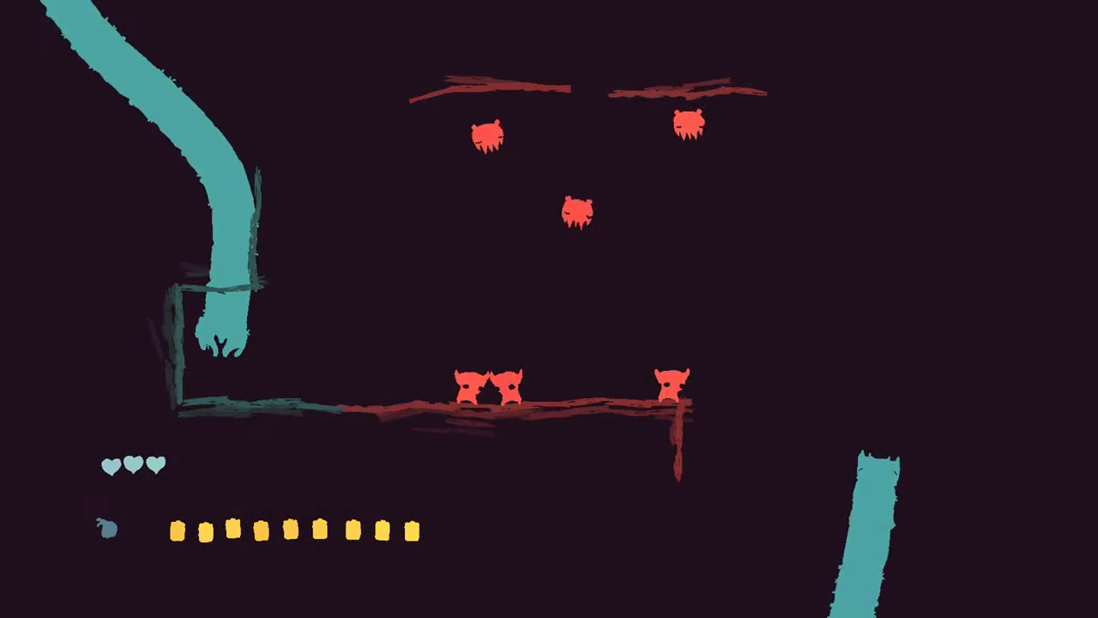
# Shoot lightning at the first red enemies while advancing right
pyautogui.press('x')
pyautogui.press('x')
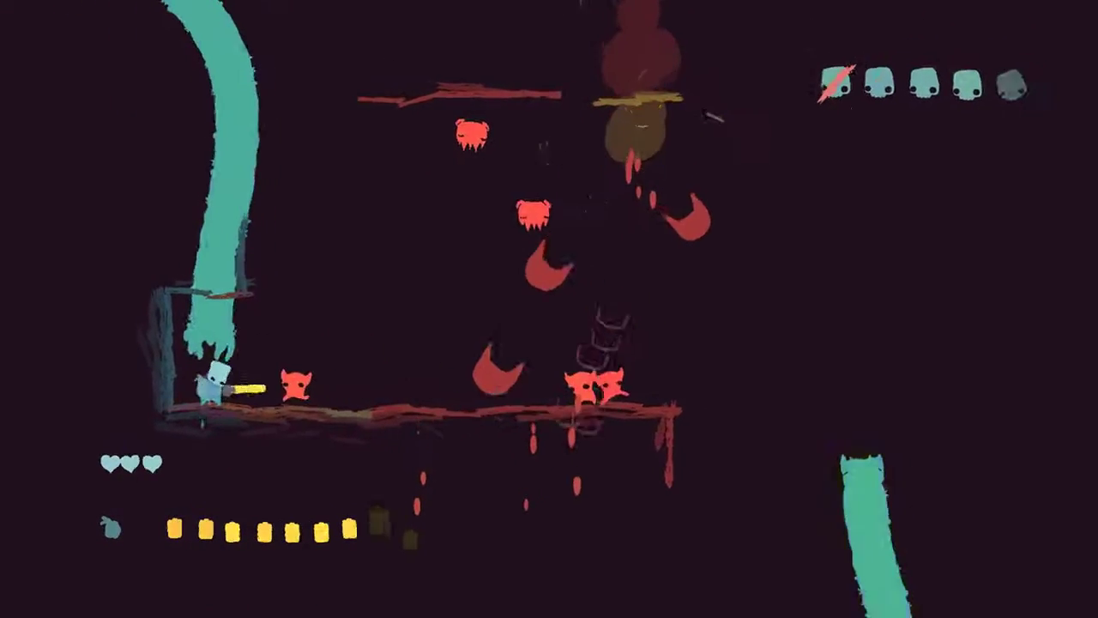
pyautogui.press('x')
pyautogui.press('x')
pyautogui.press('Right')
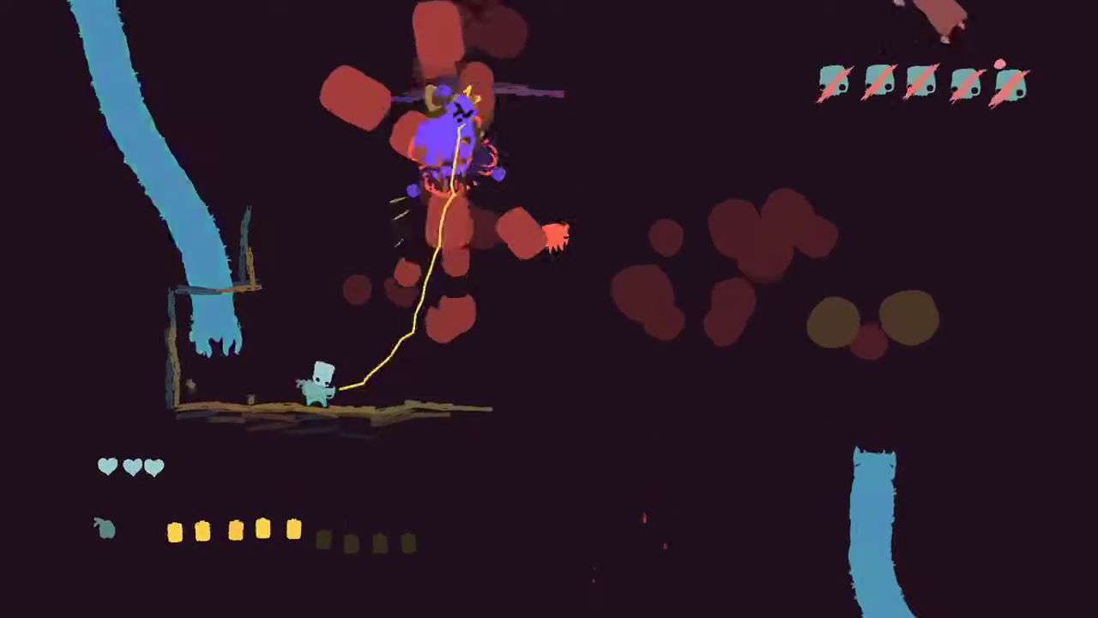
pyautogui.press('x')
pyautogui.press('z')
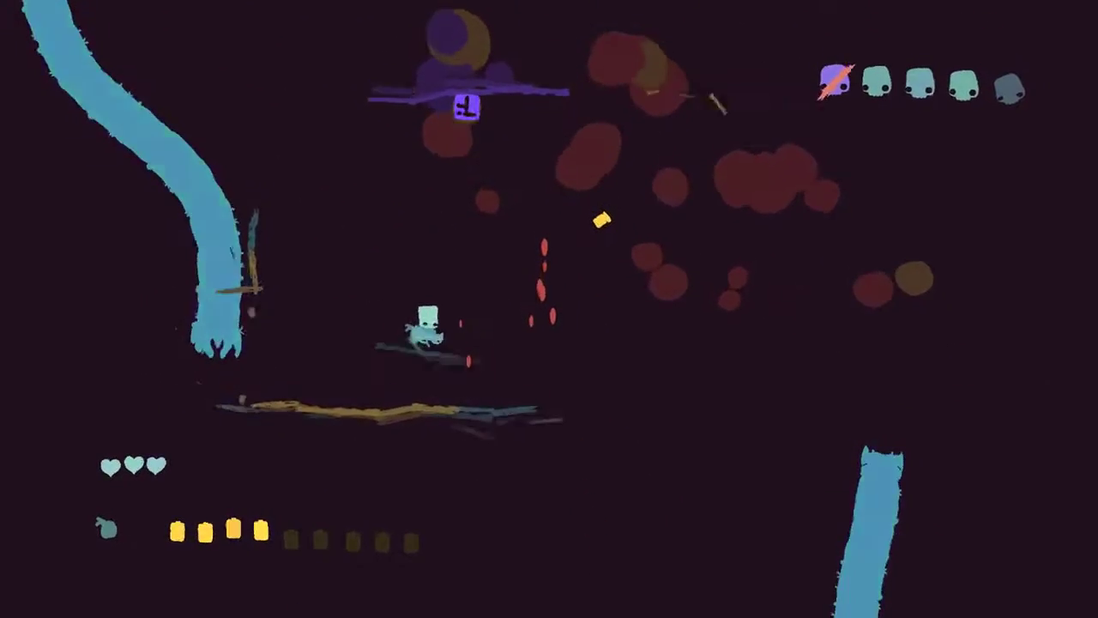
# Climb to the higher ledge, drop into the next area, and reach the box ledge
pyautogui.press('z')
pyautogui.press('Right')
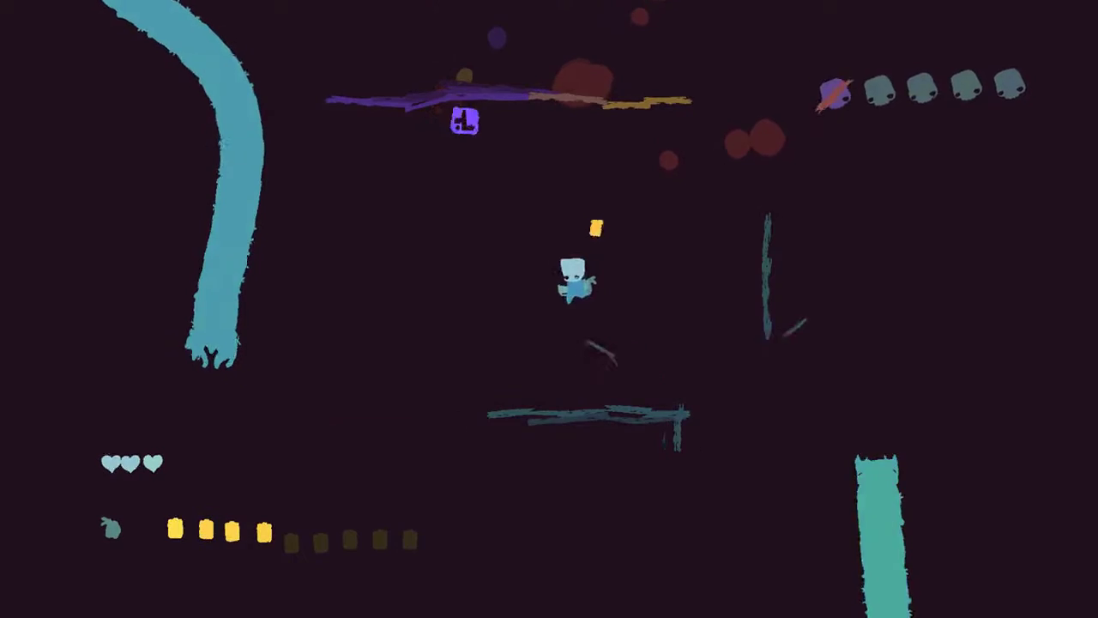
pyautogui.press('Right')
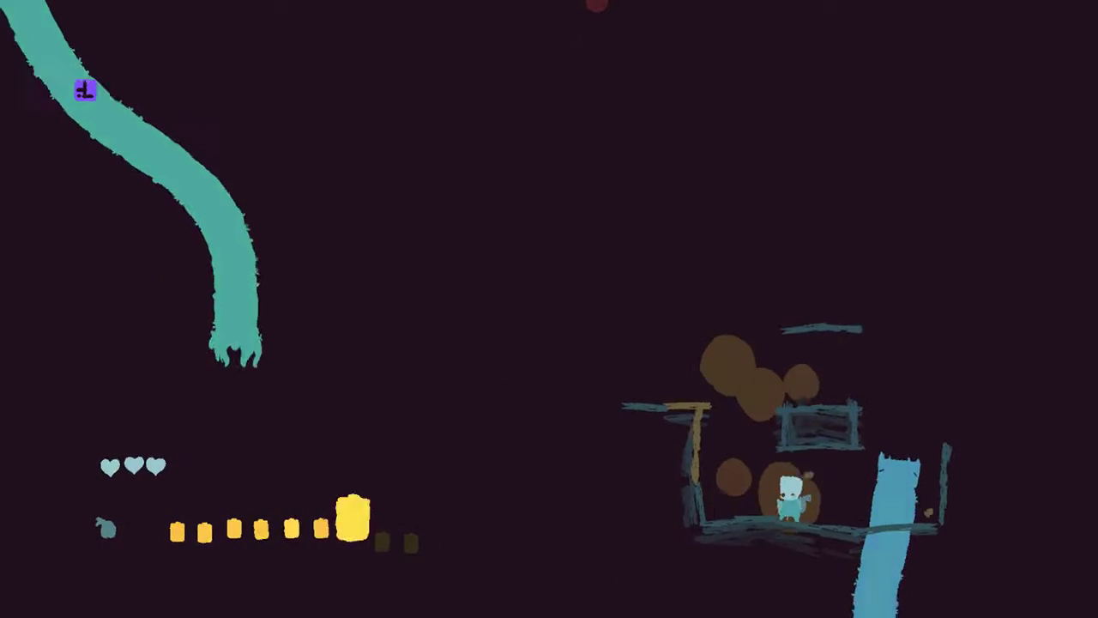
pyautogui.press('z')
pyautogui.press('z')
pyautogui.press('Right')
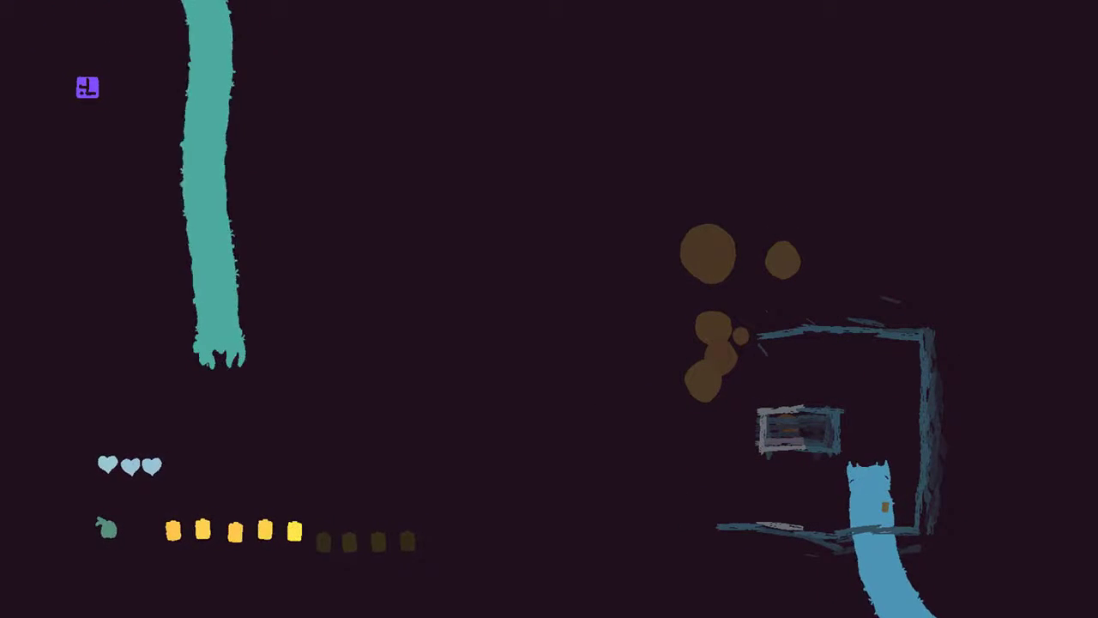
pyautogui.press('Escape')
pyautogui.press('Escape')
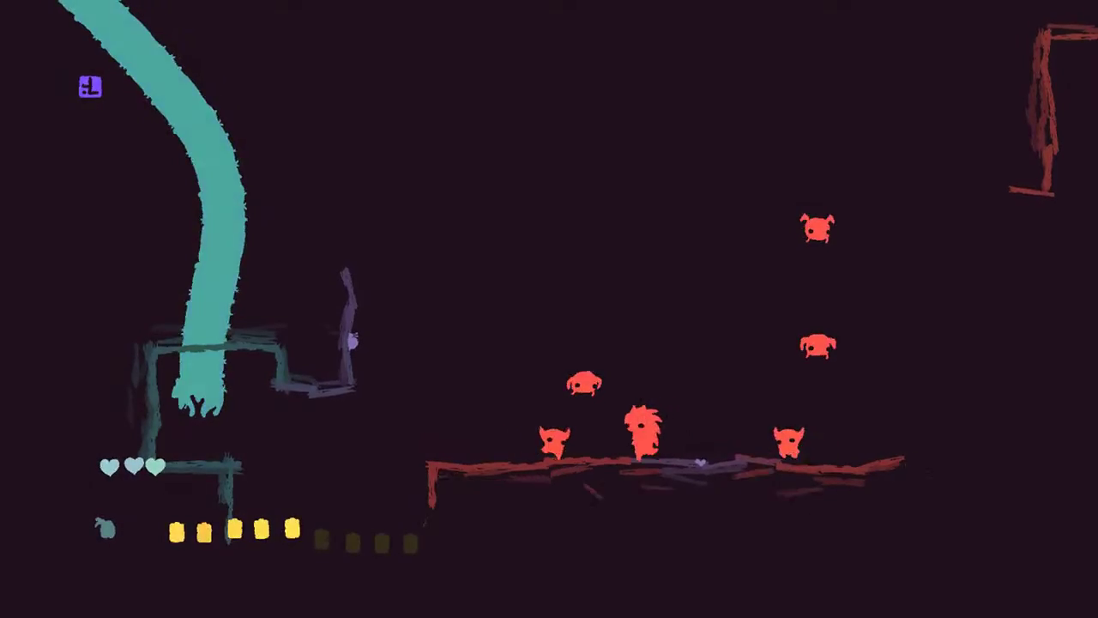
# Shoot down the red enemies there while advancing right
pyautogui.press('z')
pyautogui.press('z')
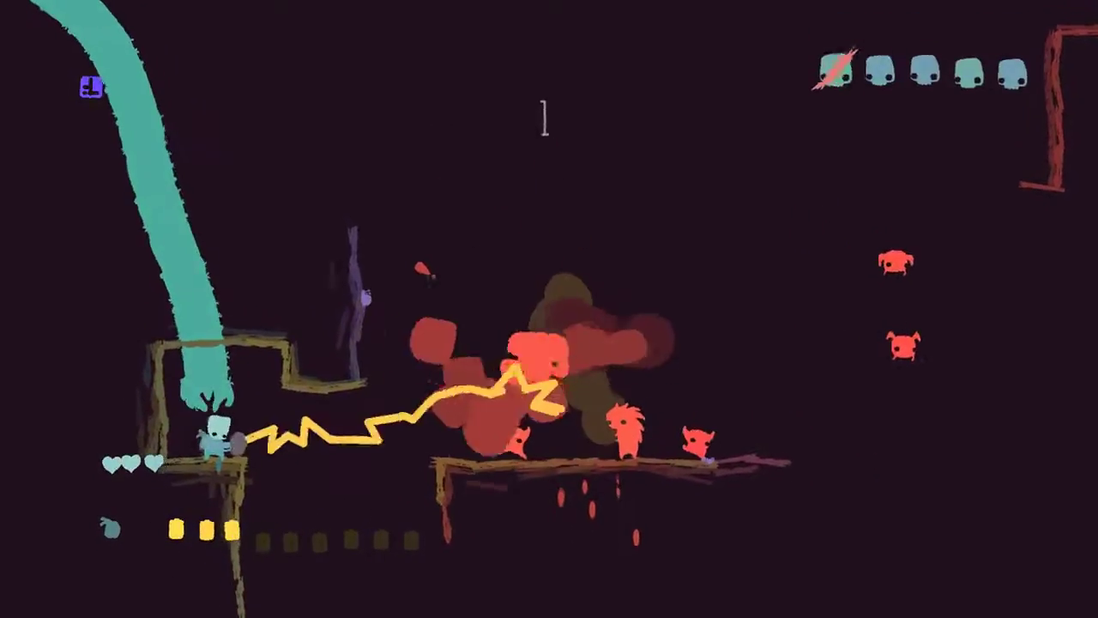
pyautogui.press('z')
pyautogui.press('Right')
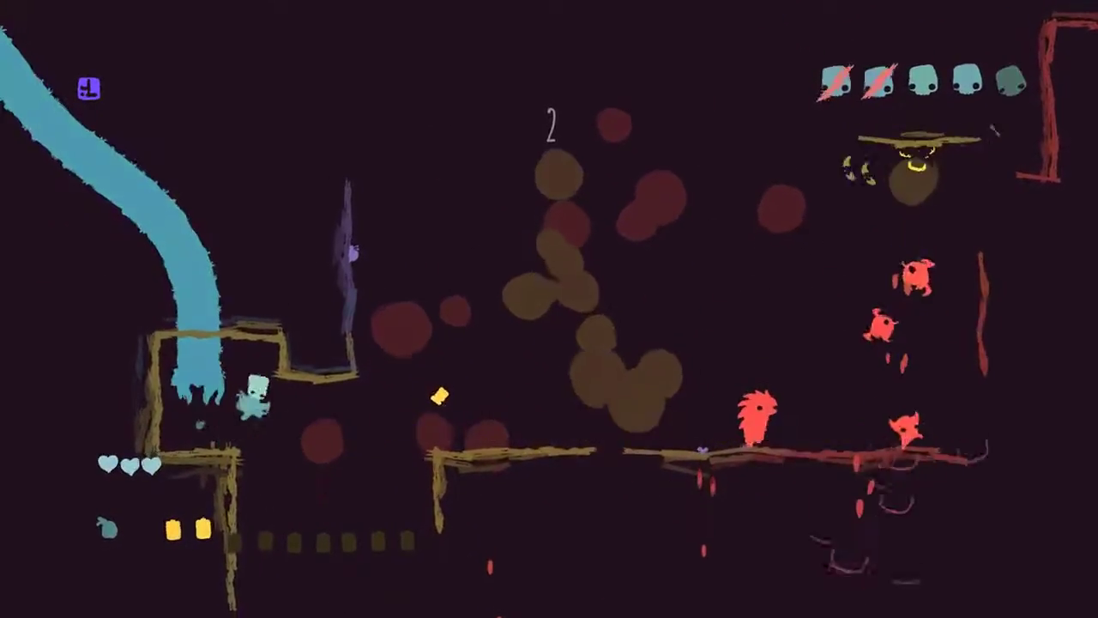
pyautogui.press('z')
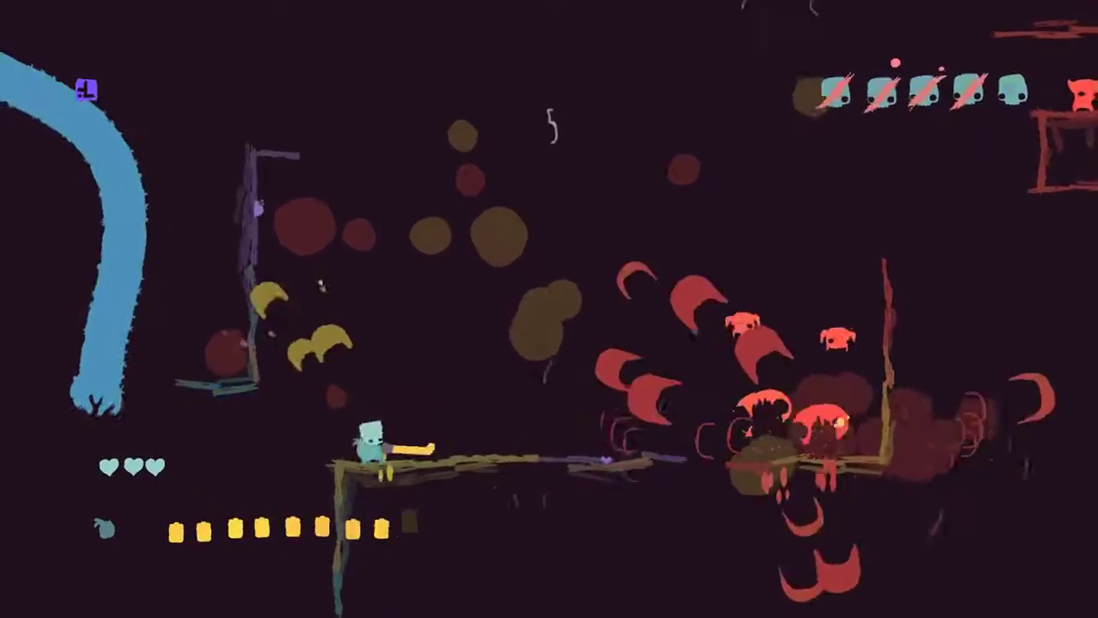
pyautogui.press('z')
# Climb the wall into the box and shoot the red horned enemies across the room
pyautogui.press('Right')
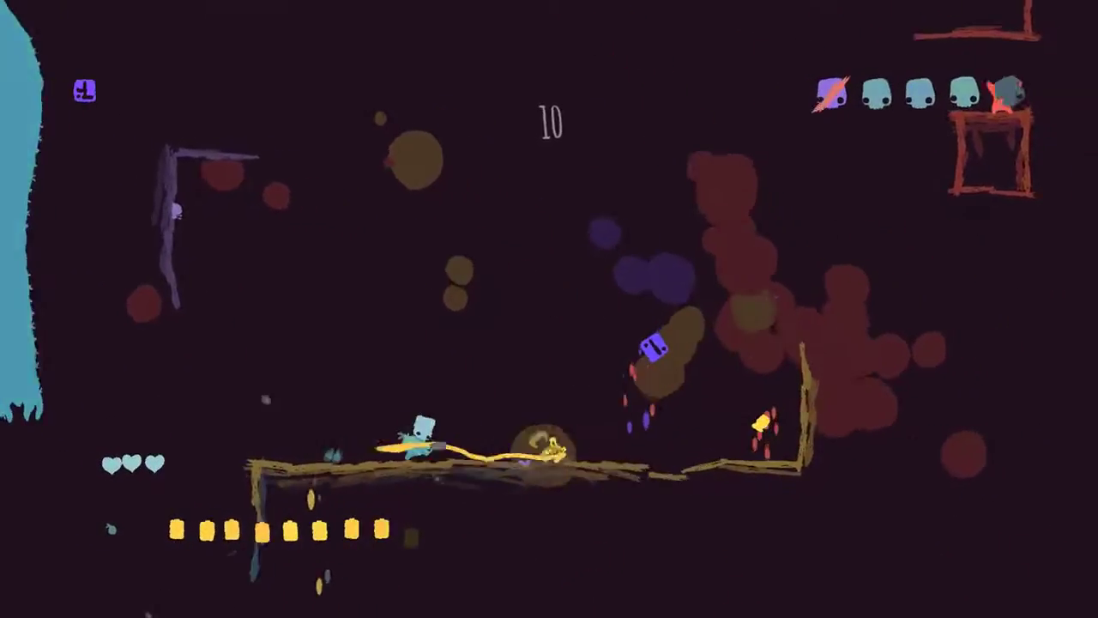
pyautogui.press('x')
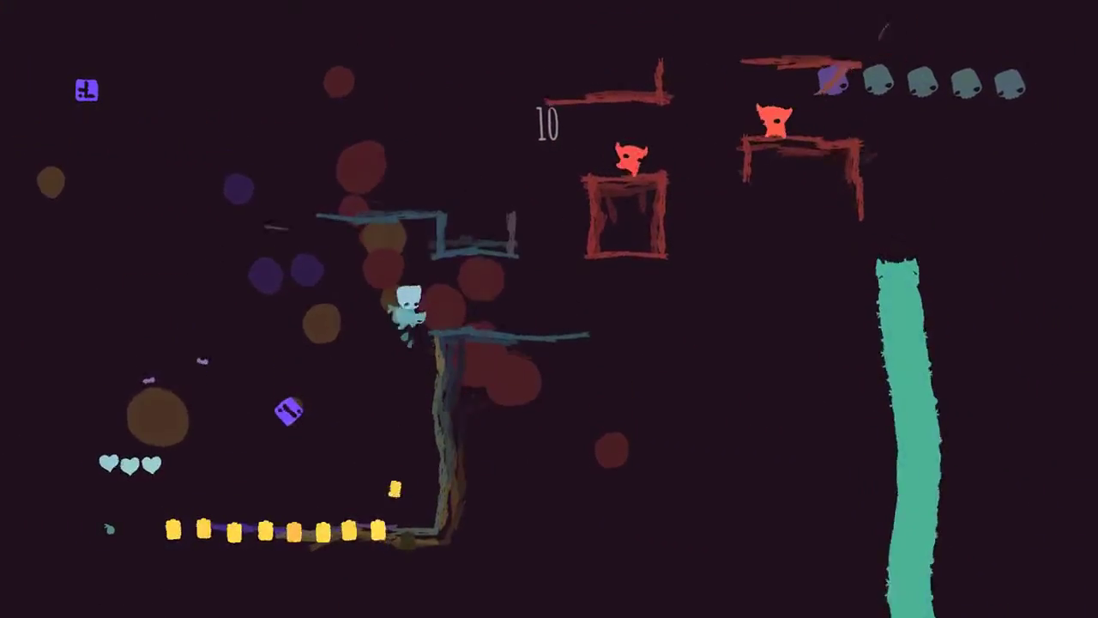
pyautogui.press('Right')
pyautogui.press('x')
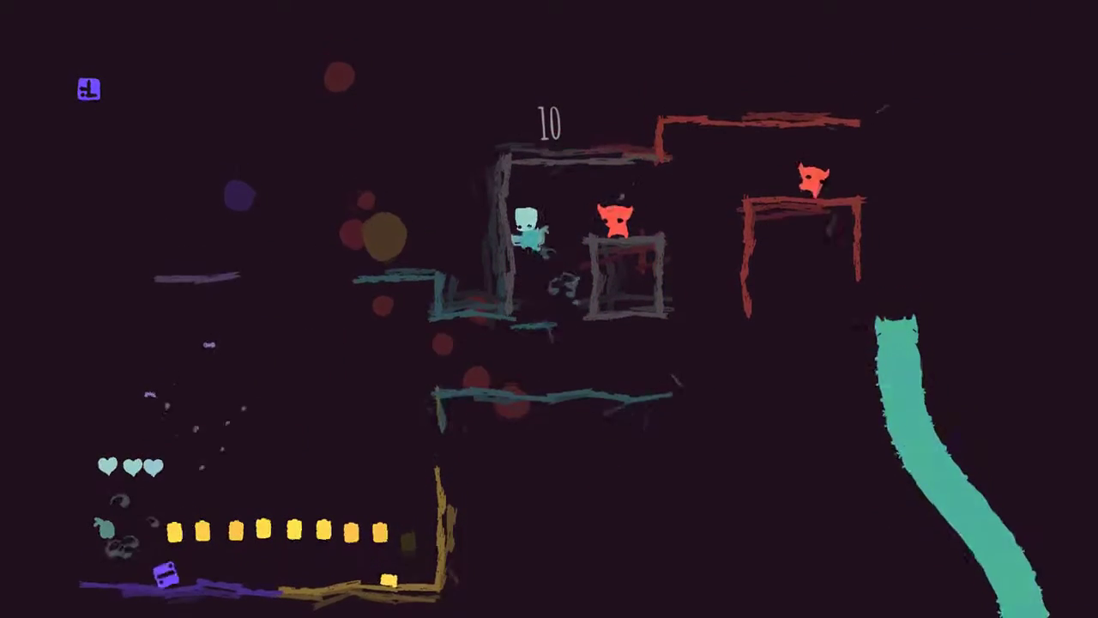
pyautogui.press('z')
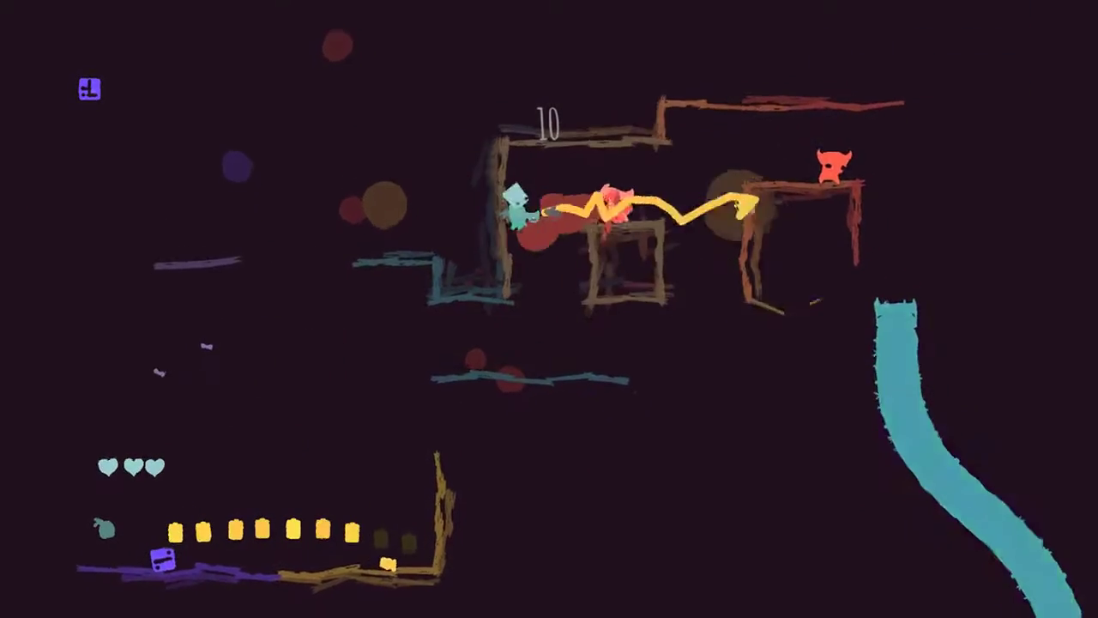
pyautogui.press('z')
pyautogui.press('z')
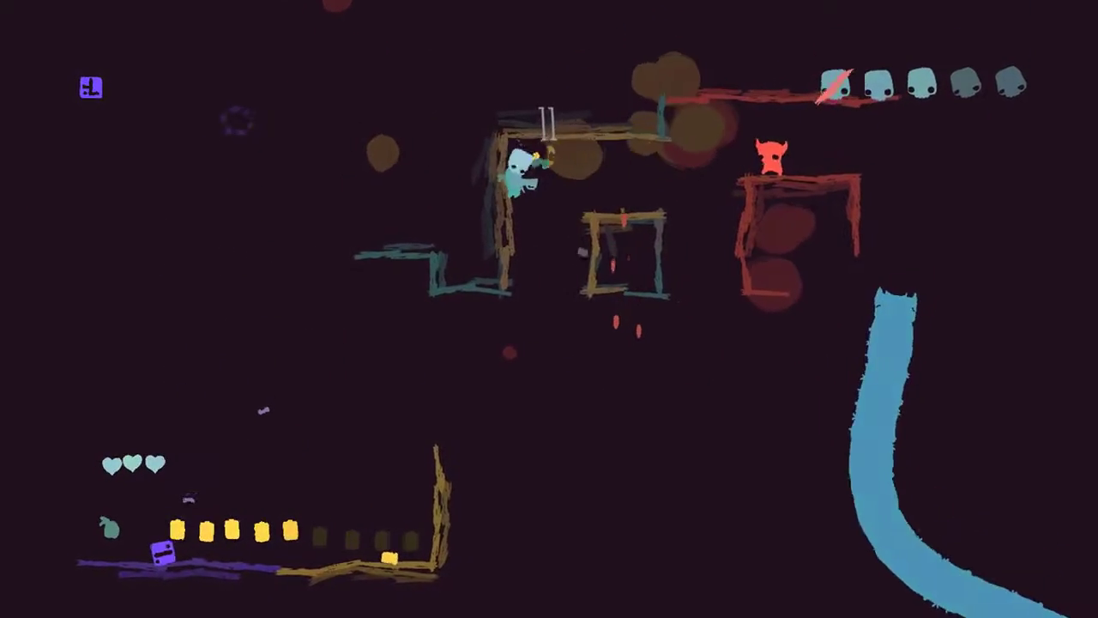
pyautogui.press('z')
pyautogui.press('Right')
pyautogui.press('z')
pyautogui.press('z')
# Finish off the nearby red enemy and run right to the lower ledge
pyautogui.press('Left')
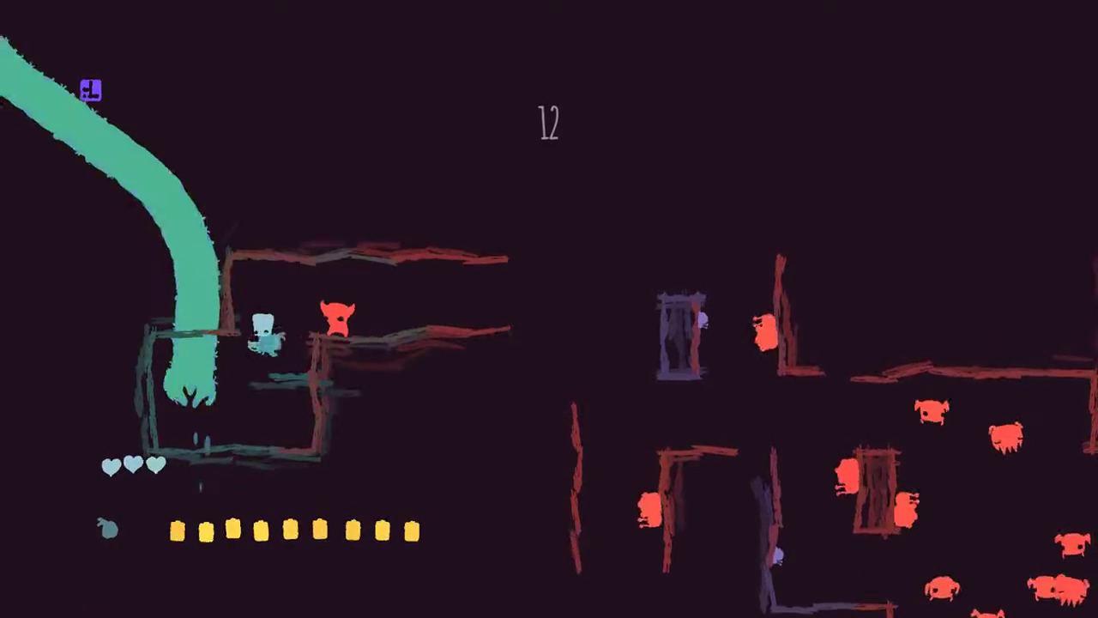
pyautogui.press('z')
pyautogui.press('z')
pyautogui.press('Right')
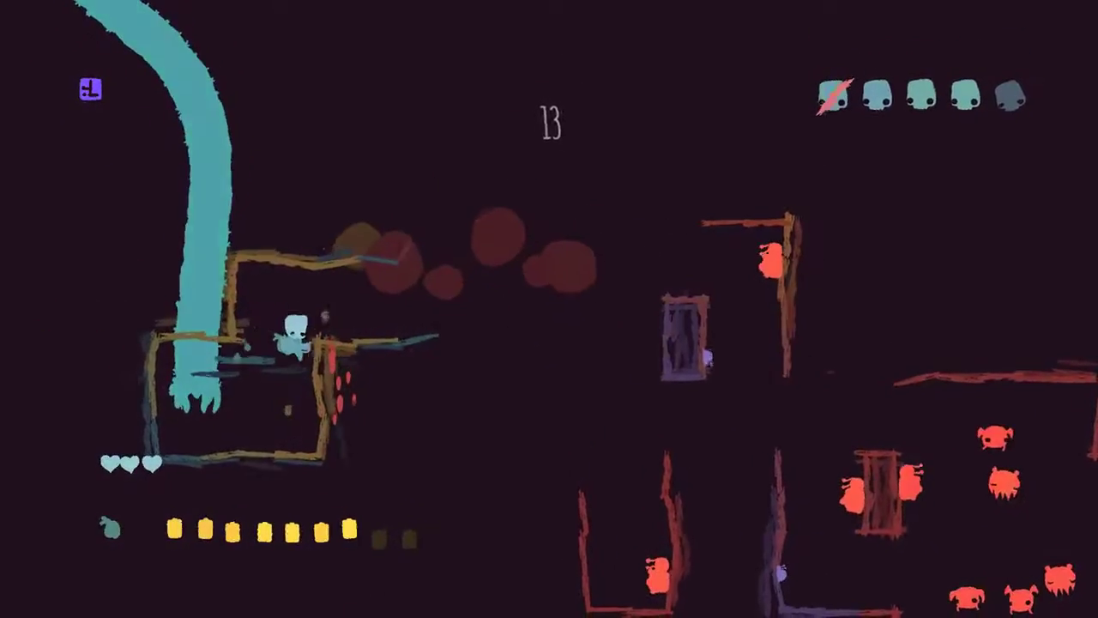
pyautogui.press('Right')
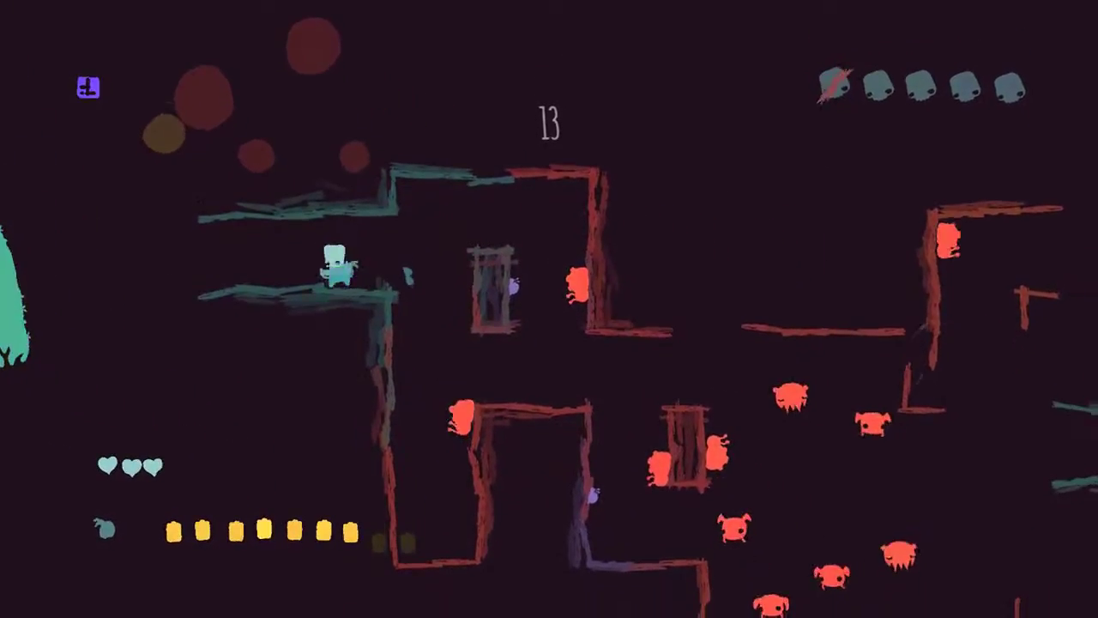
# Descend the shaft firing, then blast the cluster of red enemies
pyautogui.press('z')
pyautogui.press('z')
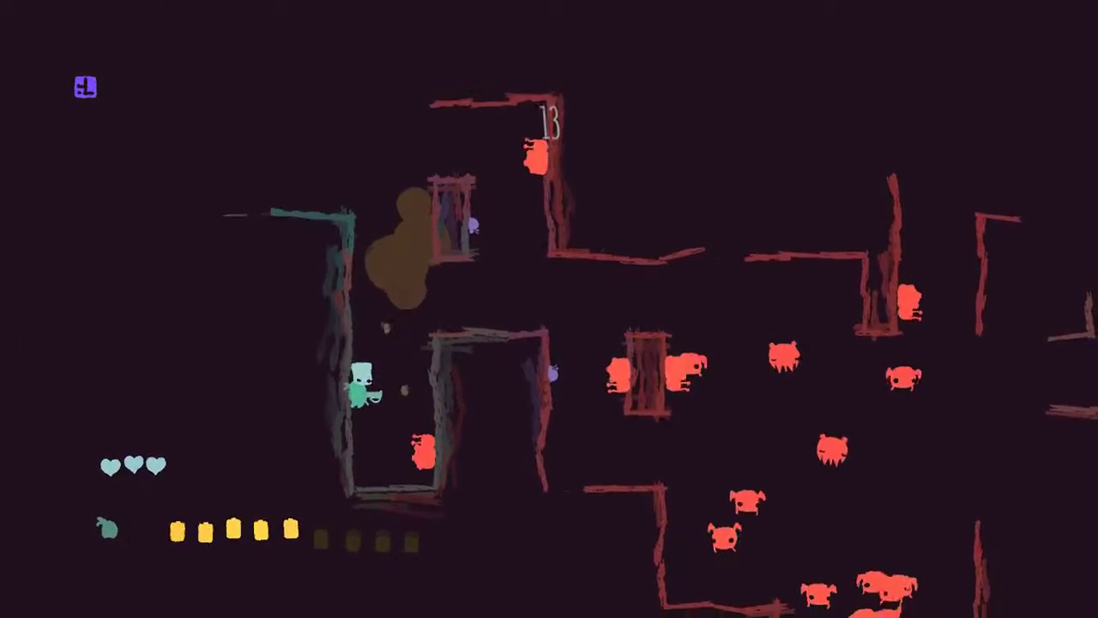
pyautogui.press('z')
pyautogui.press('z')
pyautogui.press('x')
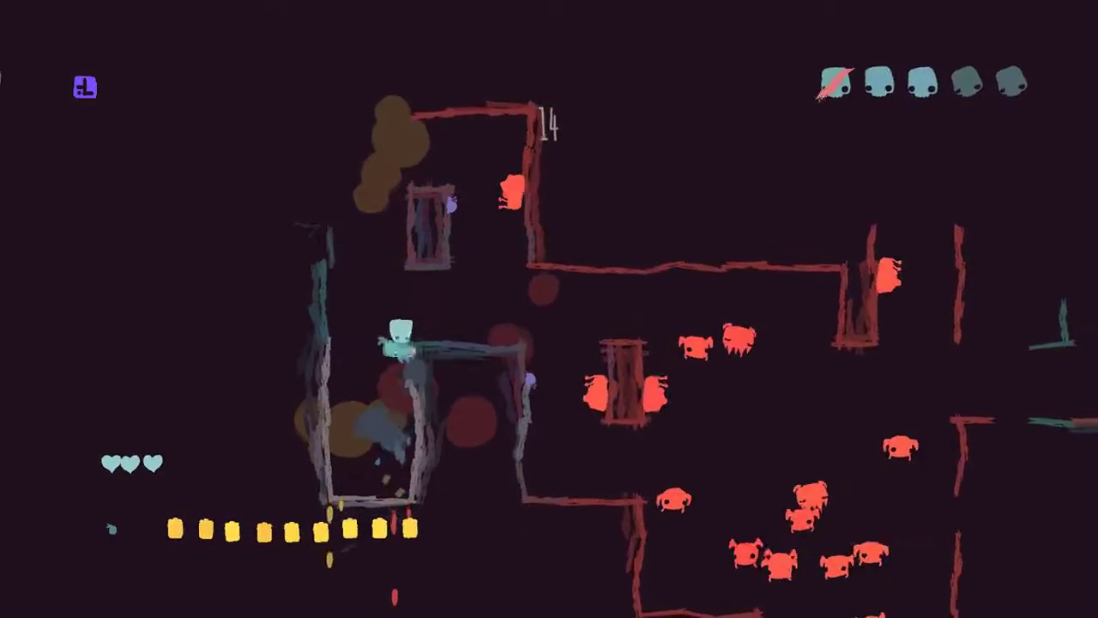
pyautogui.press('z')
pyautogui.press('z')
pyautogui.press('z')
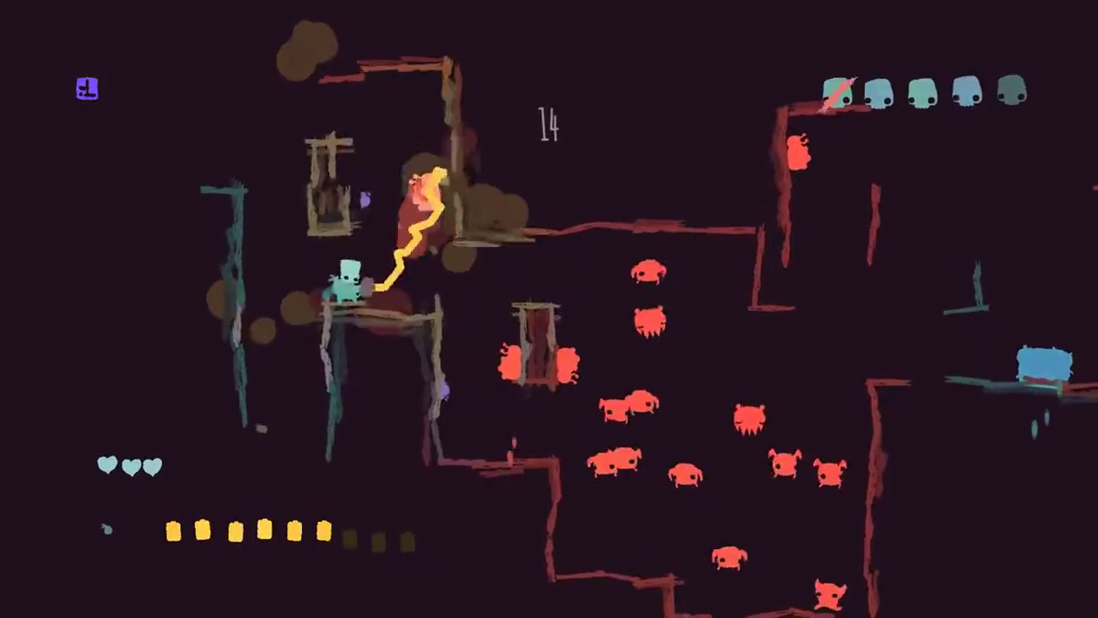
pyautogui.press('z')
pyautogui.press('z')
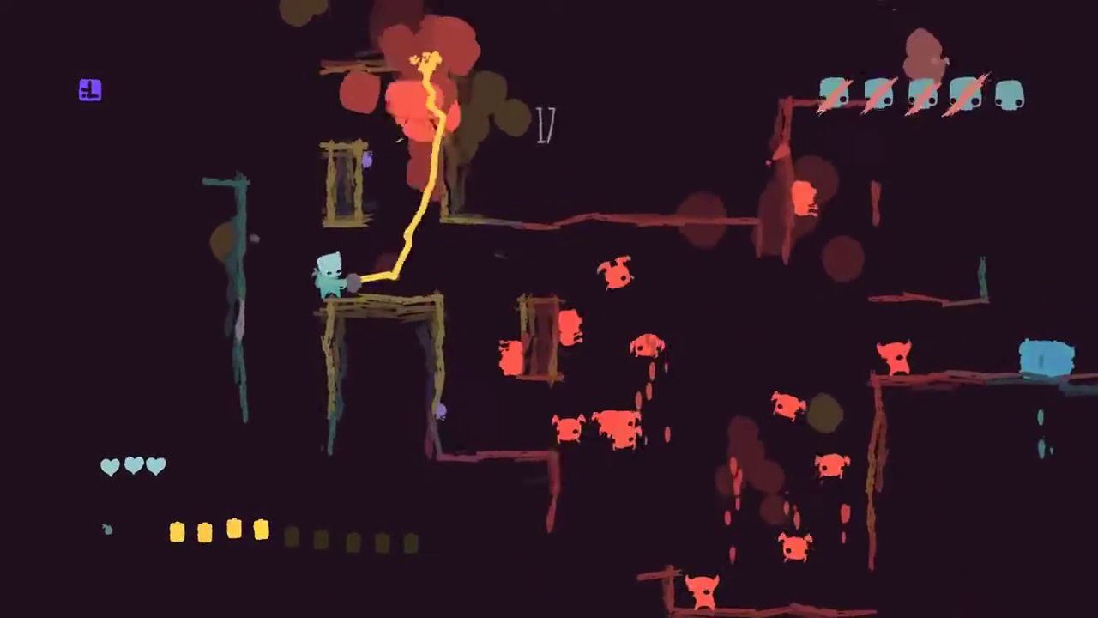
pyautogui.press('z')
pyautogui.press('z')
pyautogui.press('z')
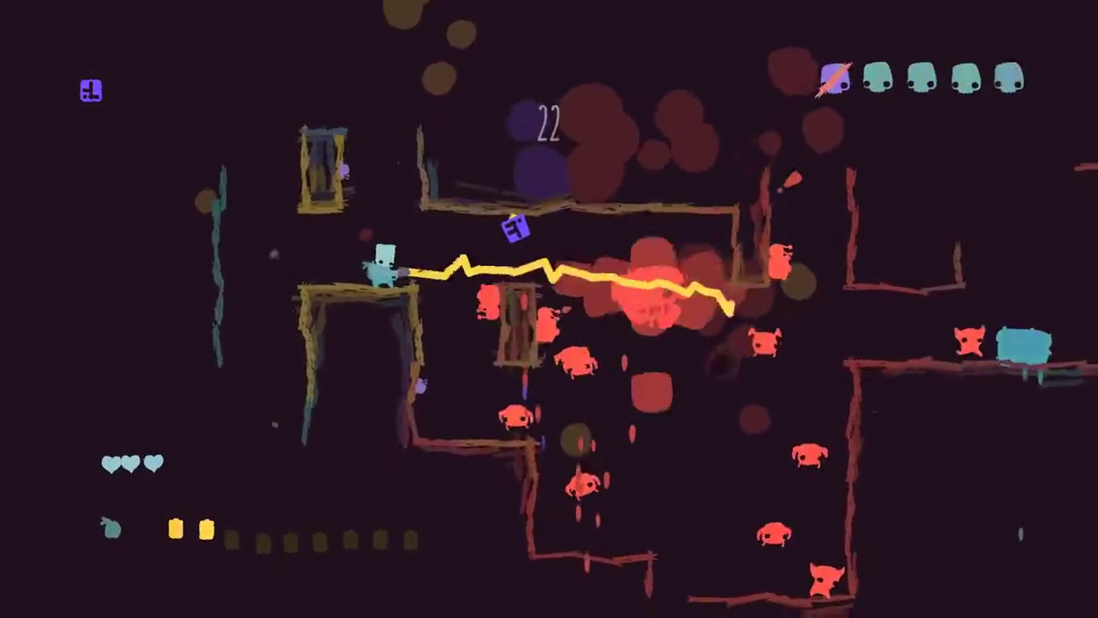
pyautogui.press('z')
# Drop off the ledge and hit the enemy cluster with upward and rightward bolts
pyautogui.press('Left')
pyautogui.press('z')
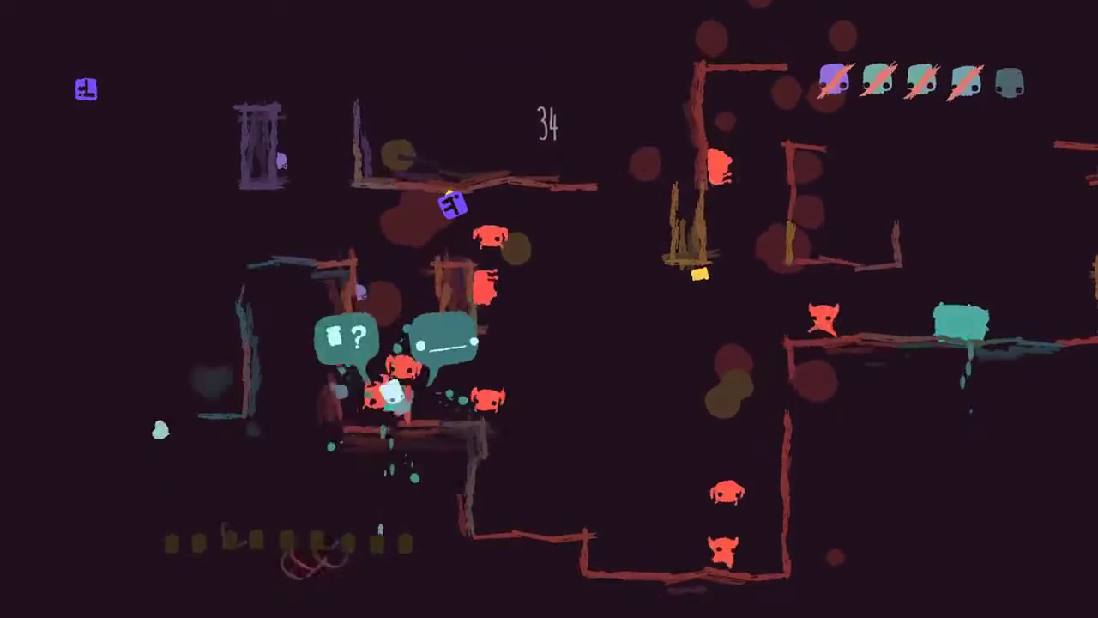
pyautogui.press('x')
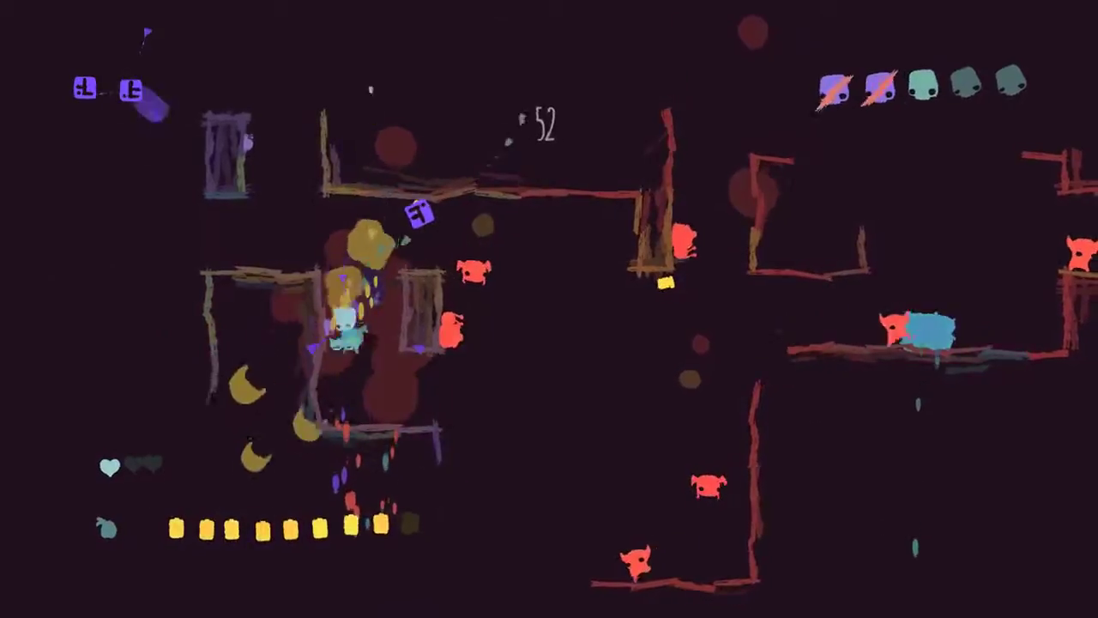
pyautogui.press('z')
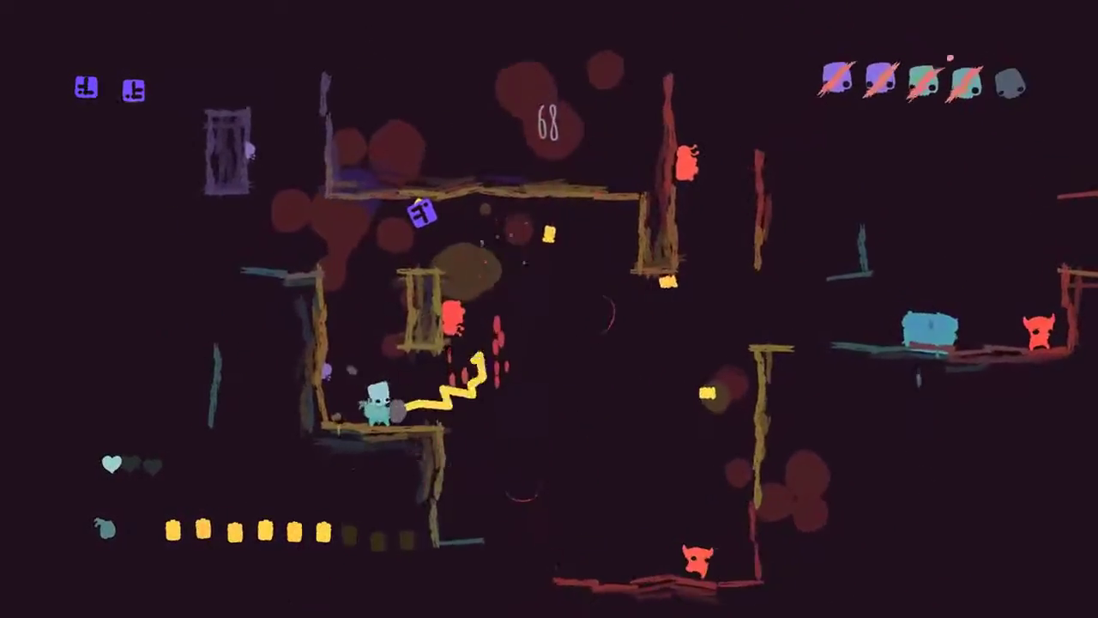
pyautogui.press('z')
pyautogui.press('z')
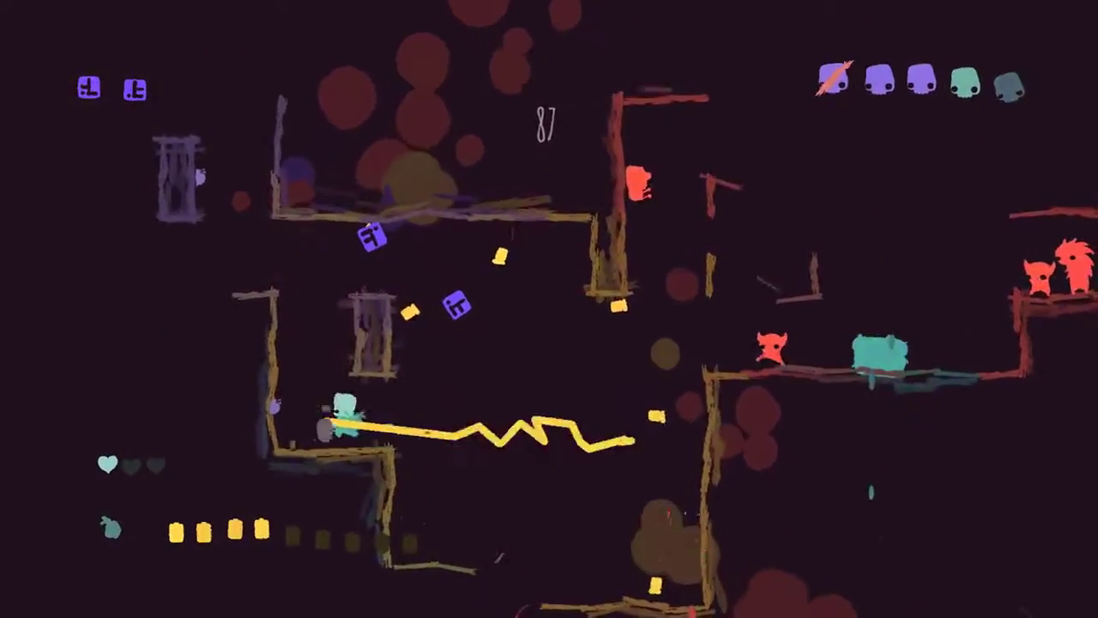
pyautogui.press('z')
pyautogui.press('z')
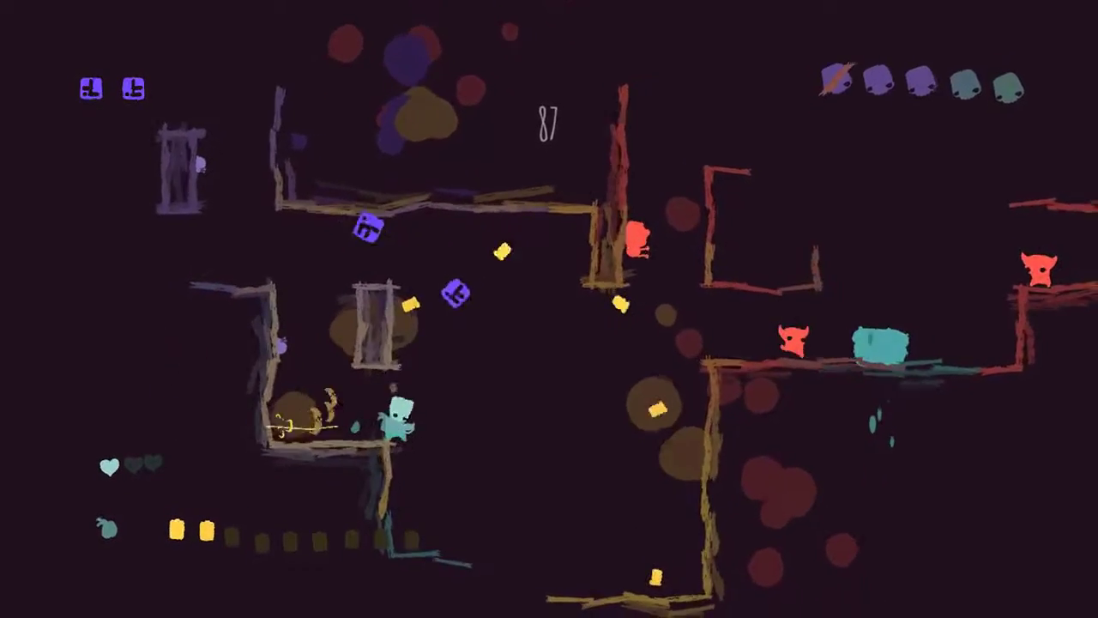
pyautogui.press('z')
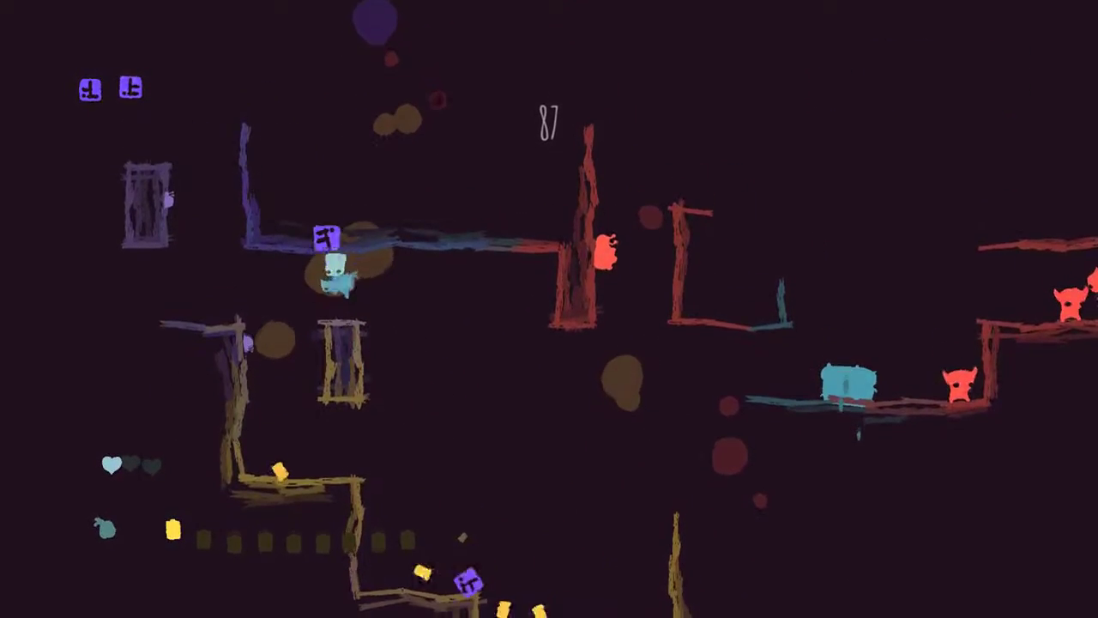
# Move between the lower floor and the upper ledge, firing at the enemies ahead
pyautogui.press('Right')
pyautogui.press('Left')
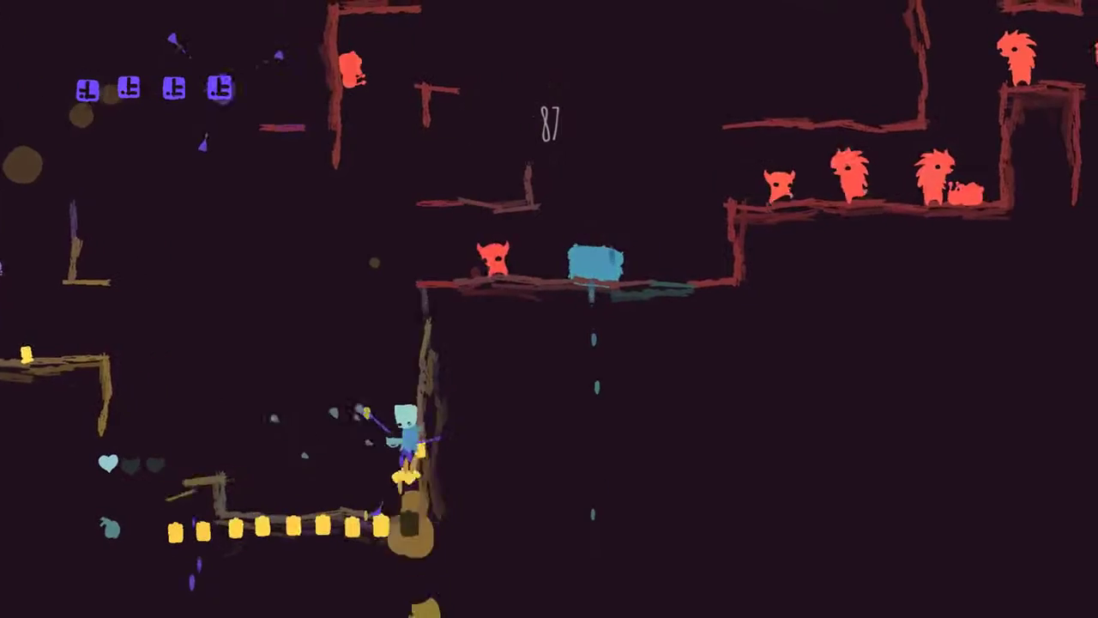
pyautogui.press('z')
pyautogui.press('Right')
pyautogui.press('z')
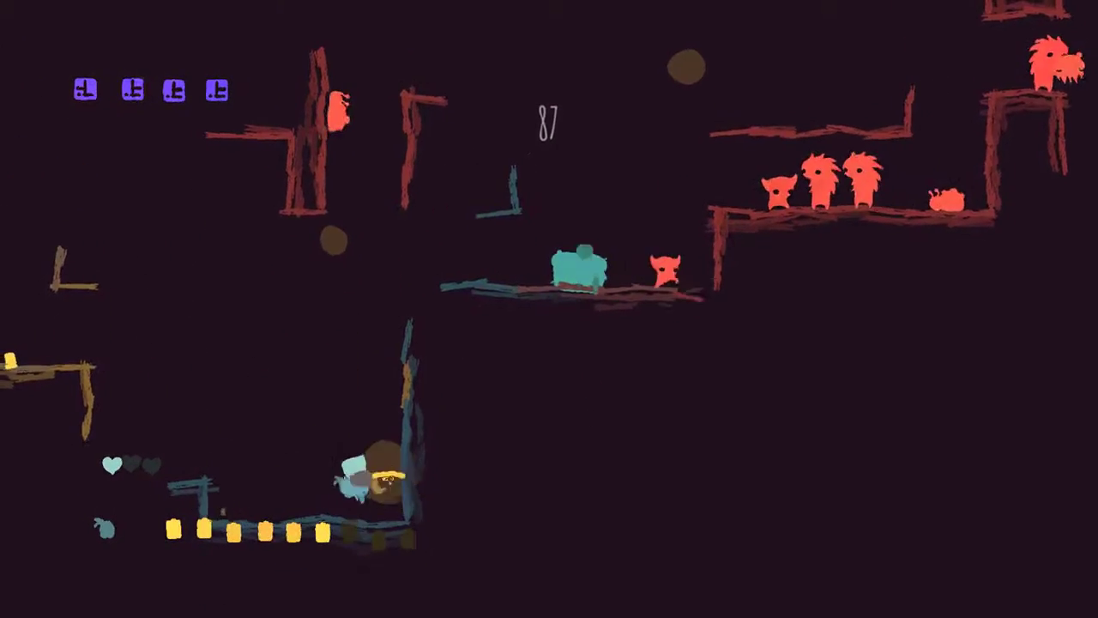
pyautogui.press('Right')
pyautogui.press('x')
pyautogui.press('z')
pyautogui.press('z')
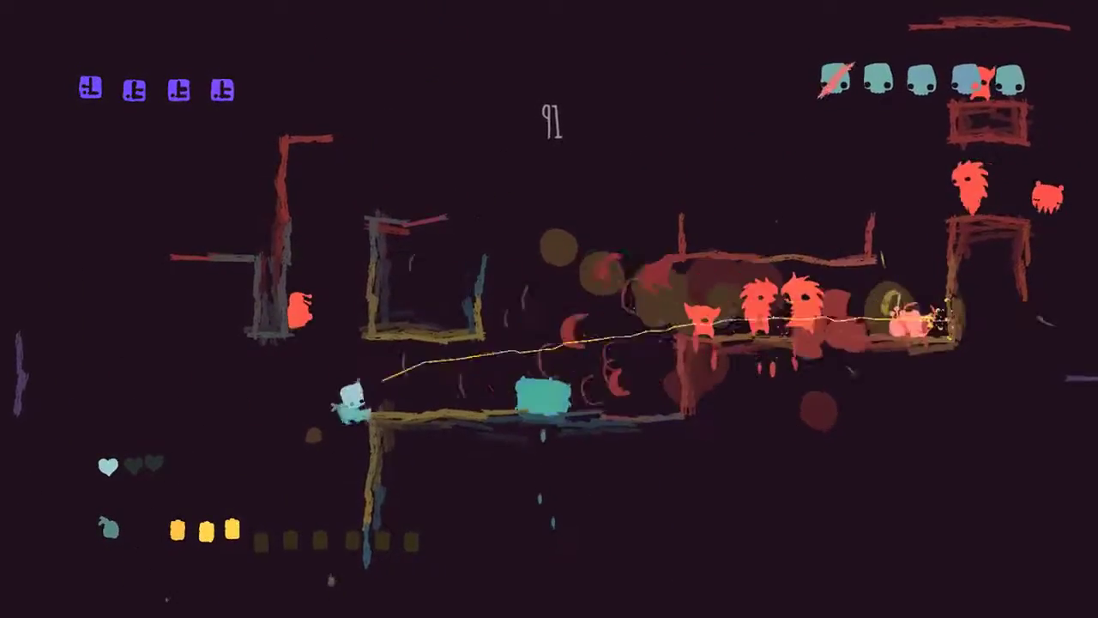
# Finish the spiky red enemy pack with jumping lightning shots
pyautogui.press('x')
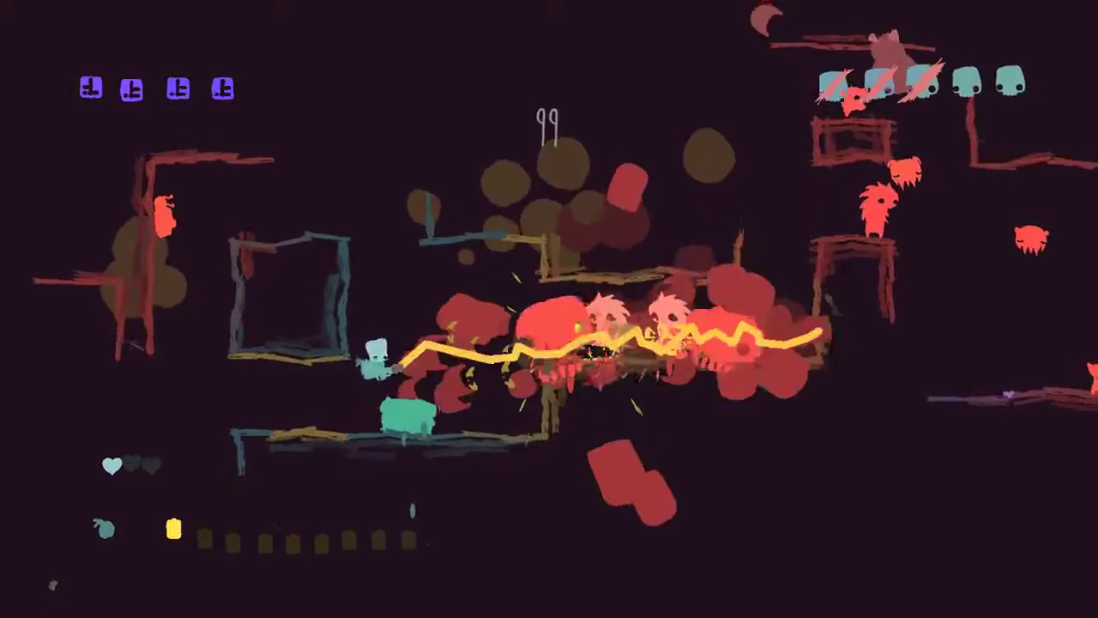
pyautogui.press('z')
pyautogui.press('x')
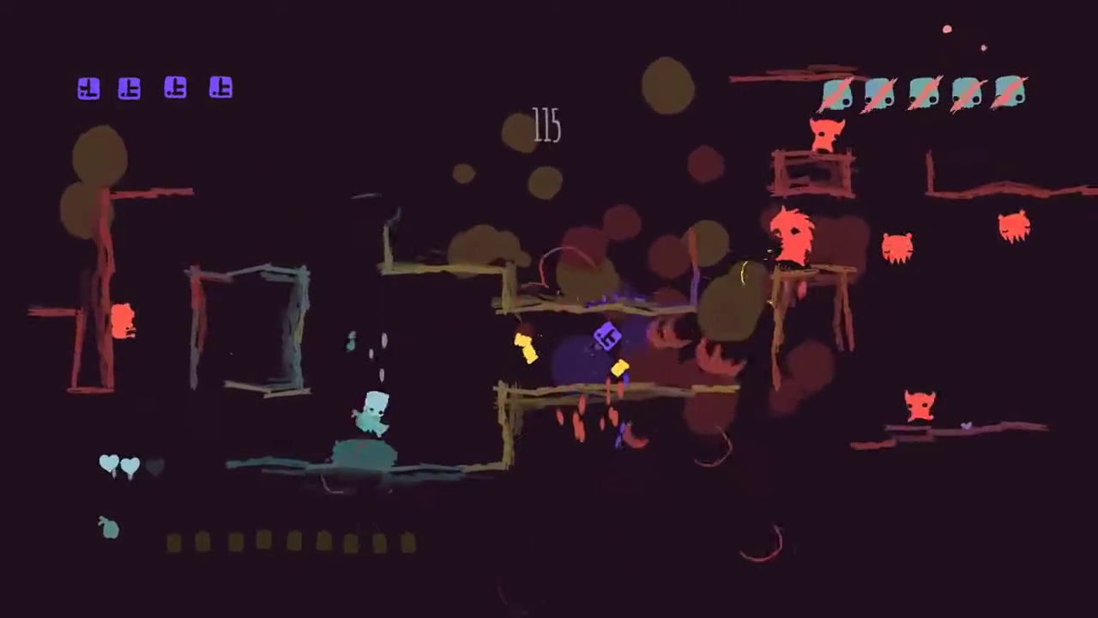
pyautogui.press('z')
pyautogui.press('z')
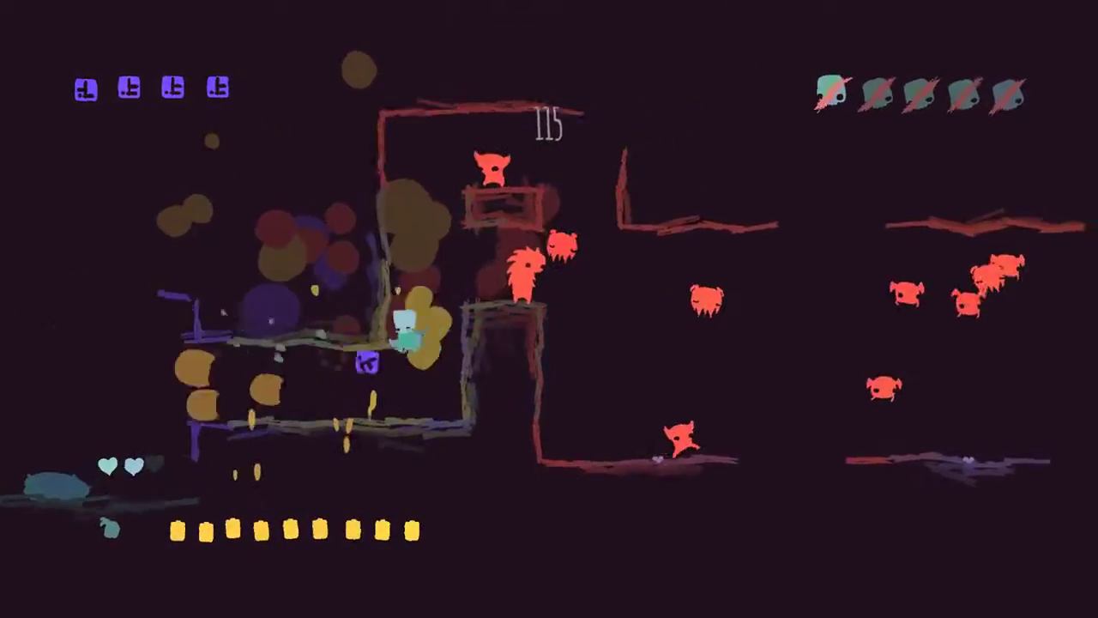
# Climb the wall and fire bolts at the remaining enemies to the right
pyautogui.press('x')
pyautogui.press('x')
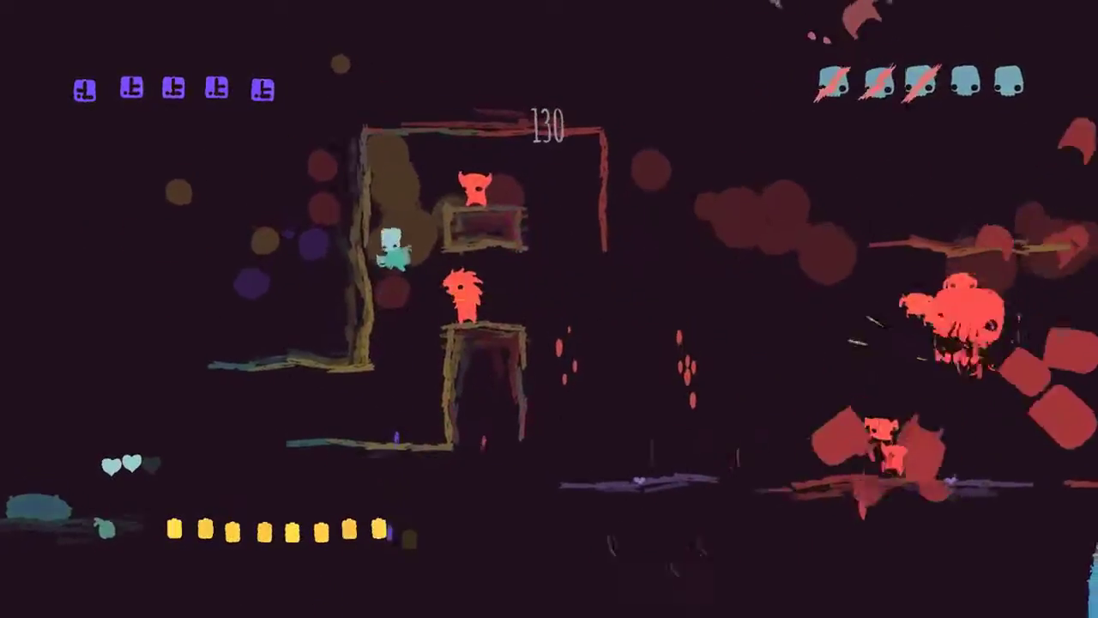
pyautogui.press('x')
pyautogui.press('z')
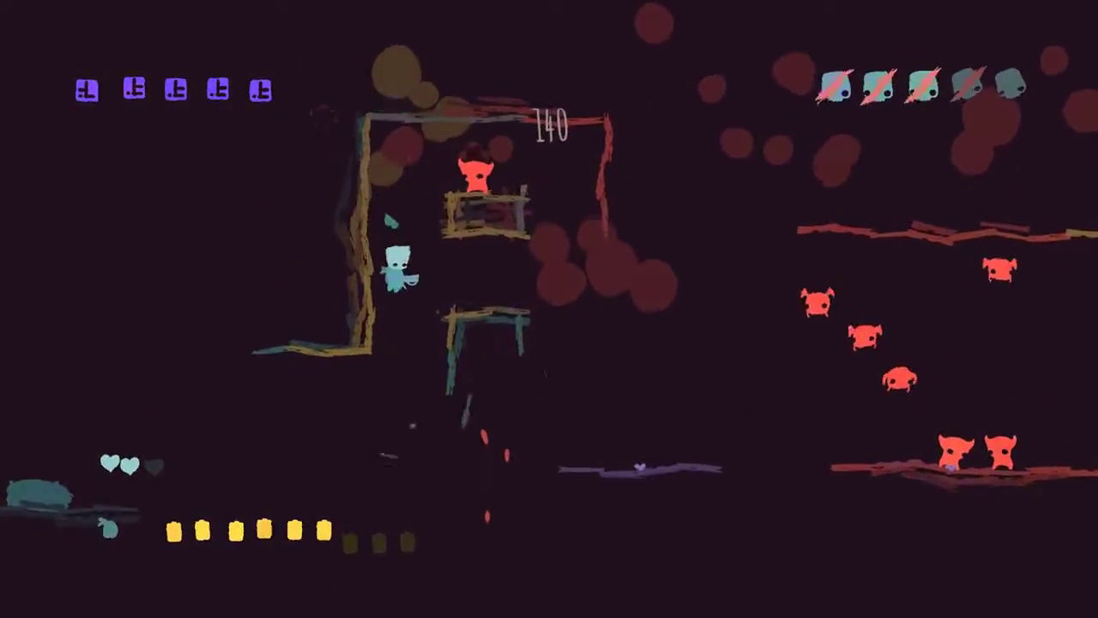
pyautogui.press('x')
pyautogui.press('x')
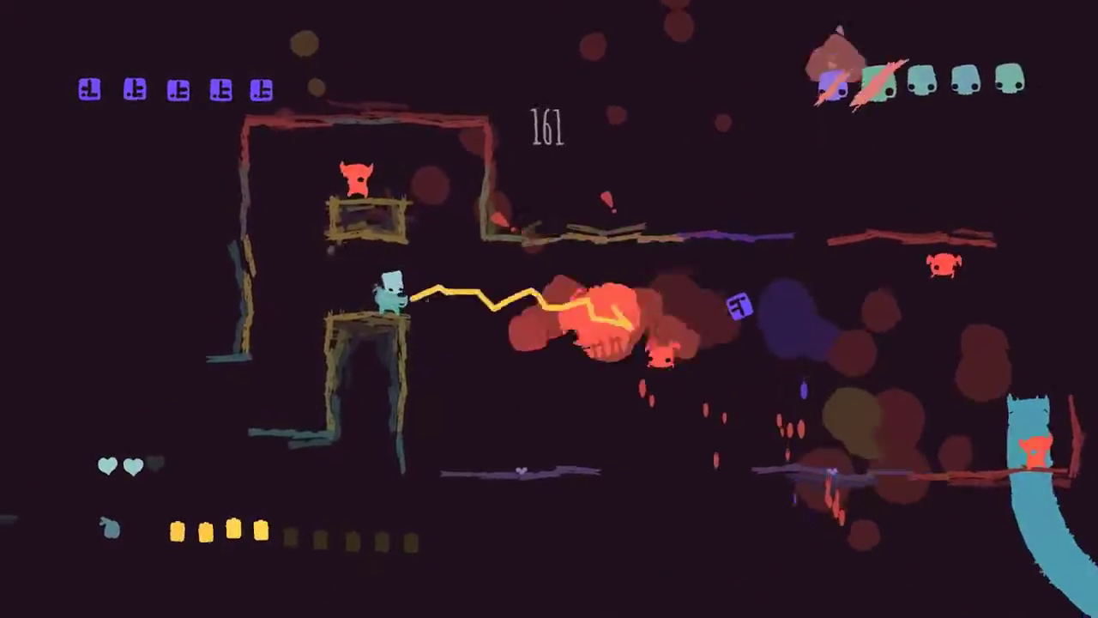
pyautogui.press('x')
pyautogui.press('x')
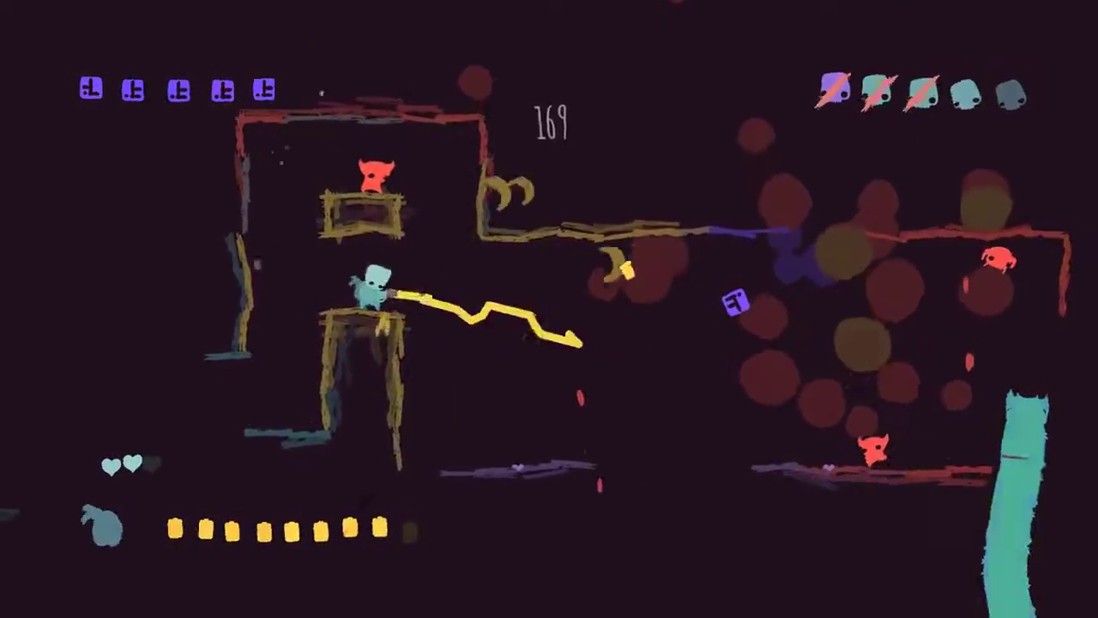
# Shoot the last red enemies from the wall and float right out of the area
pyautogui.press('x')
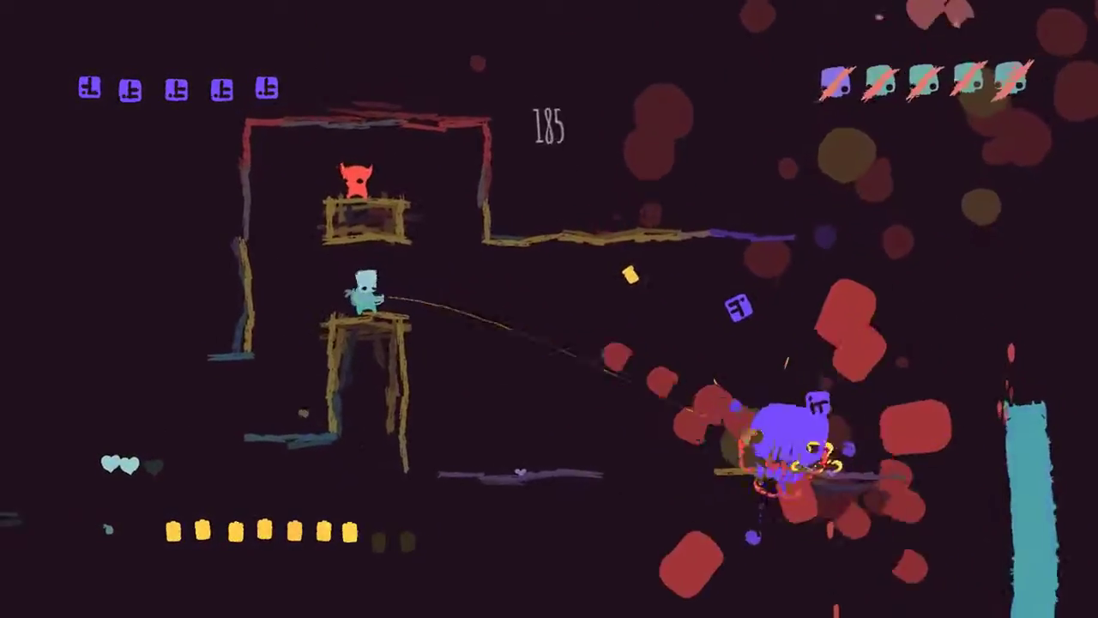
pyautogui.press('z')
pyautogui.press('x')
pyautogui.press('x')
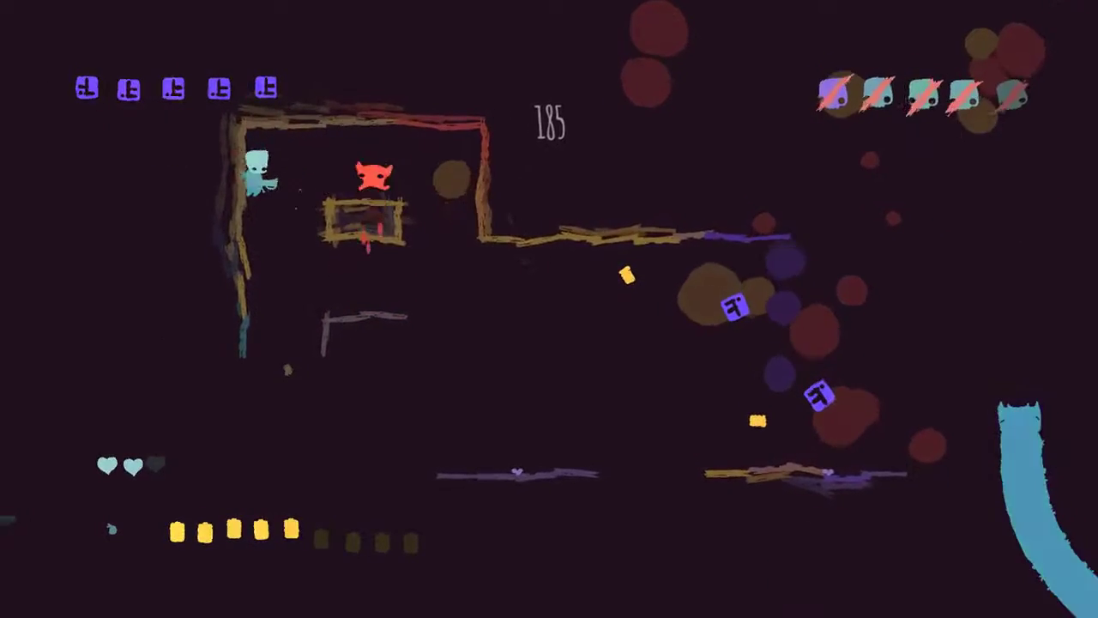
pyautogui.press('x')
pyautogui.press('z')
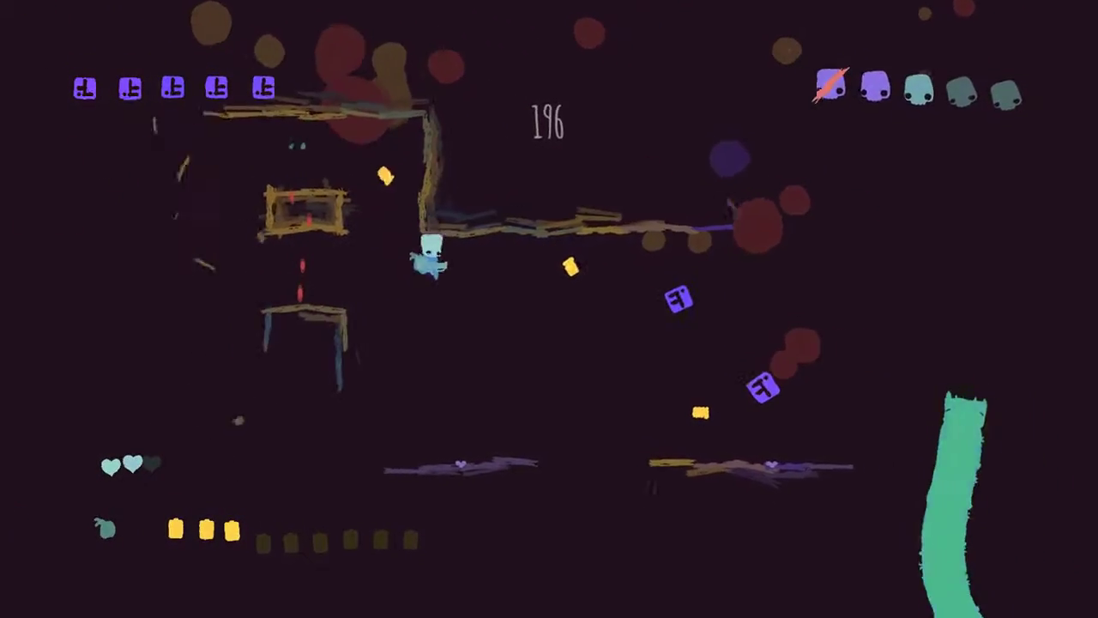
pyautogui.press('Right')
pyautogui.press('Right')
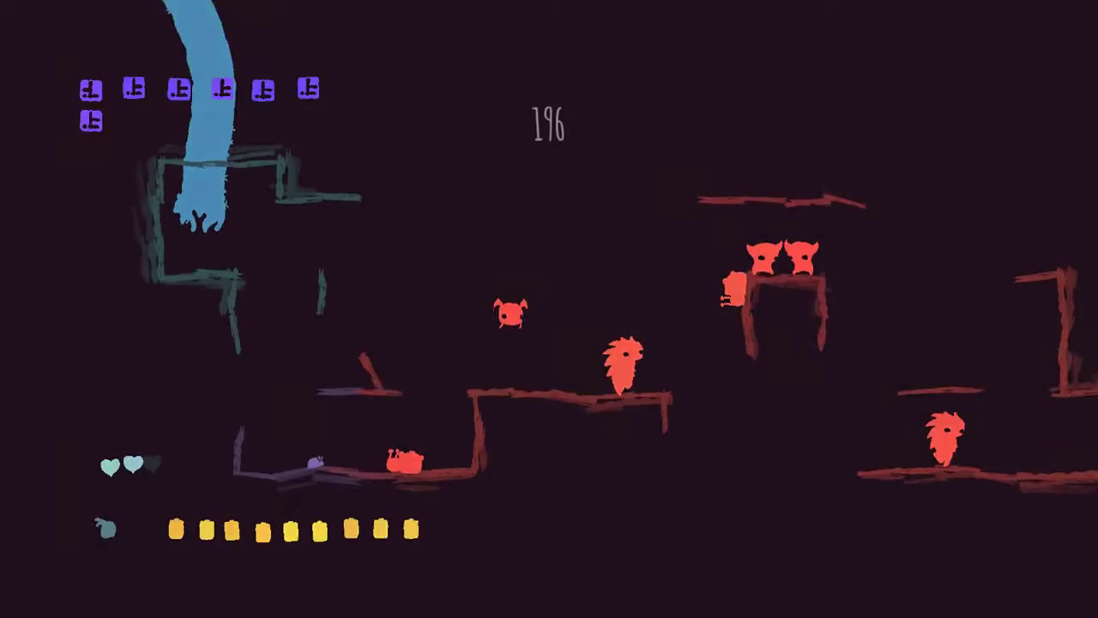
# Fire lightning at the red enemies ahead while advancing right
pyautogui.press('x')
pyautogui.press('x')
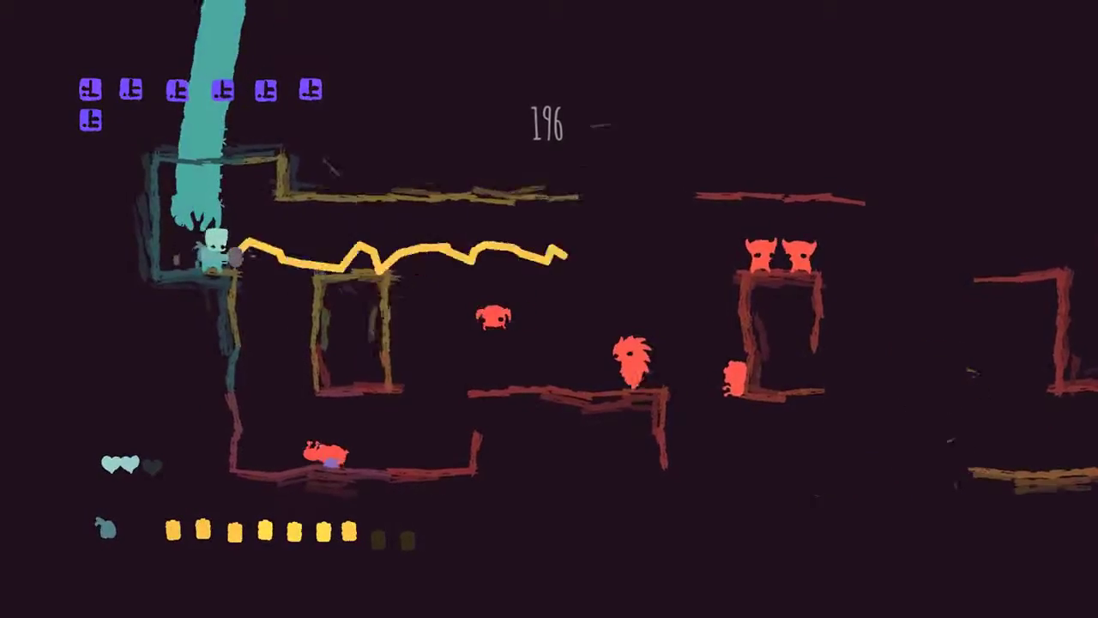
pyautogui.press('x')
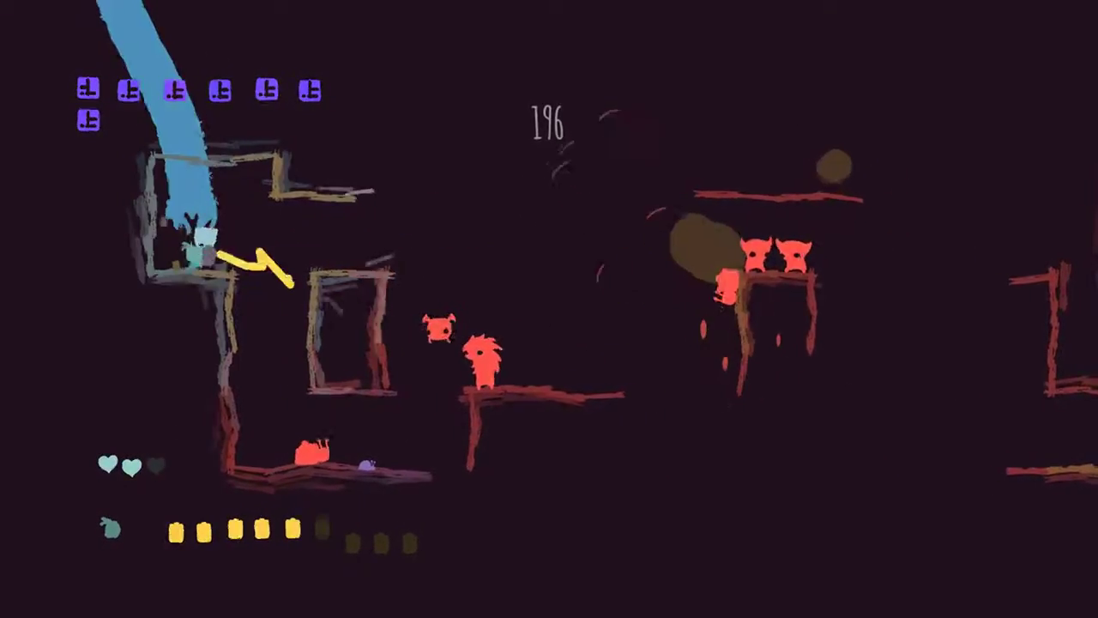
pyautogui.press('Right')
pyautogui.press('x')
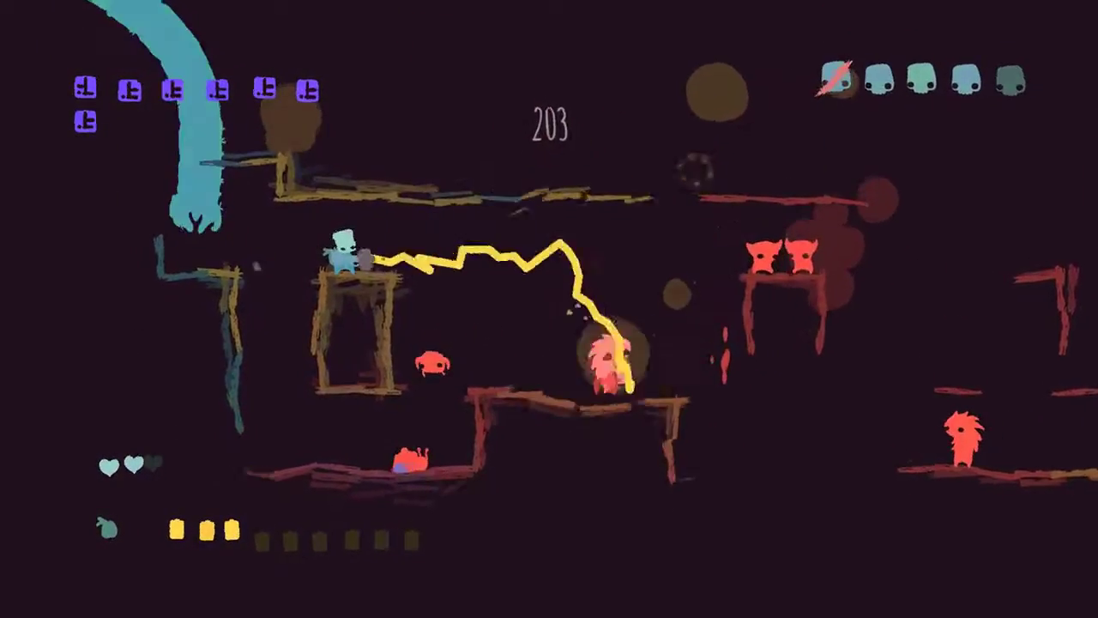
pyautogui.press('x')
pyautogui.press('Right')
pyautogui.press('x')
pyautogui.press('x')
# Drop off the platform, shoot the enemy behind, and keep firing from the lower floor
pyautogui.press('Right')
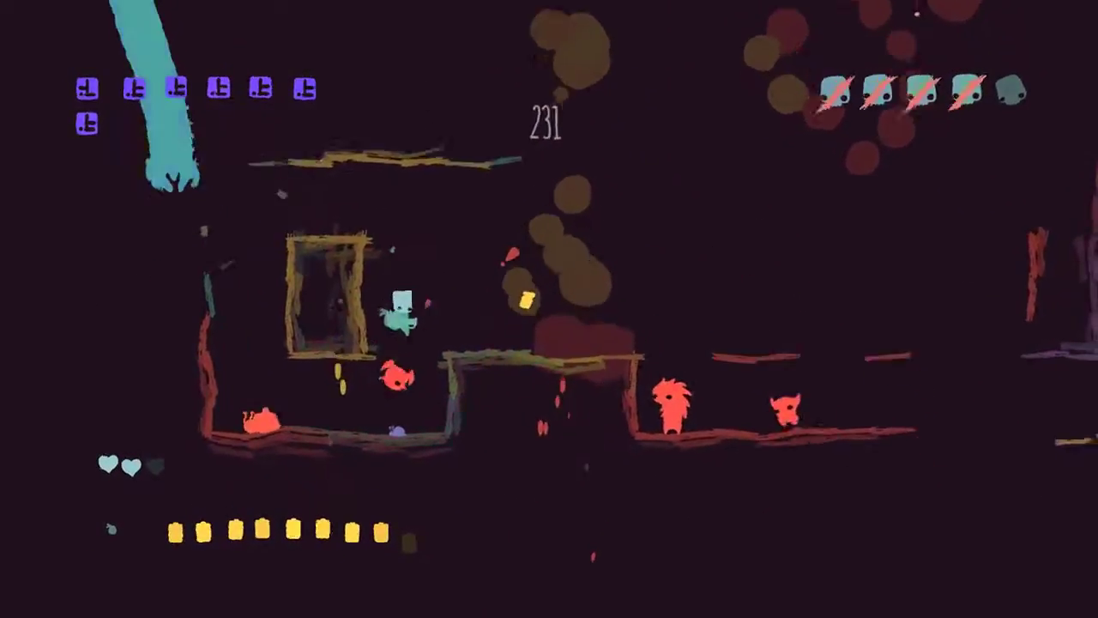
pyautogui.press('z')
pyautogui.press('Left')
pyautogui.press('x')
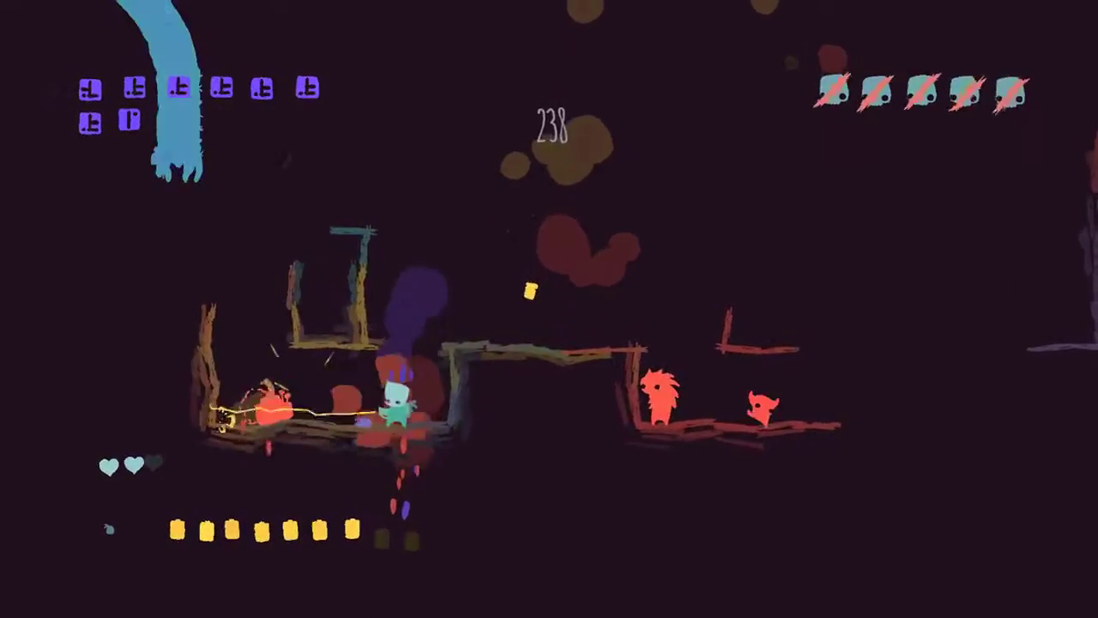
pyautogui.press('x')
pyautogui.press('z')
pyautogui.press('Right')
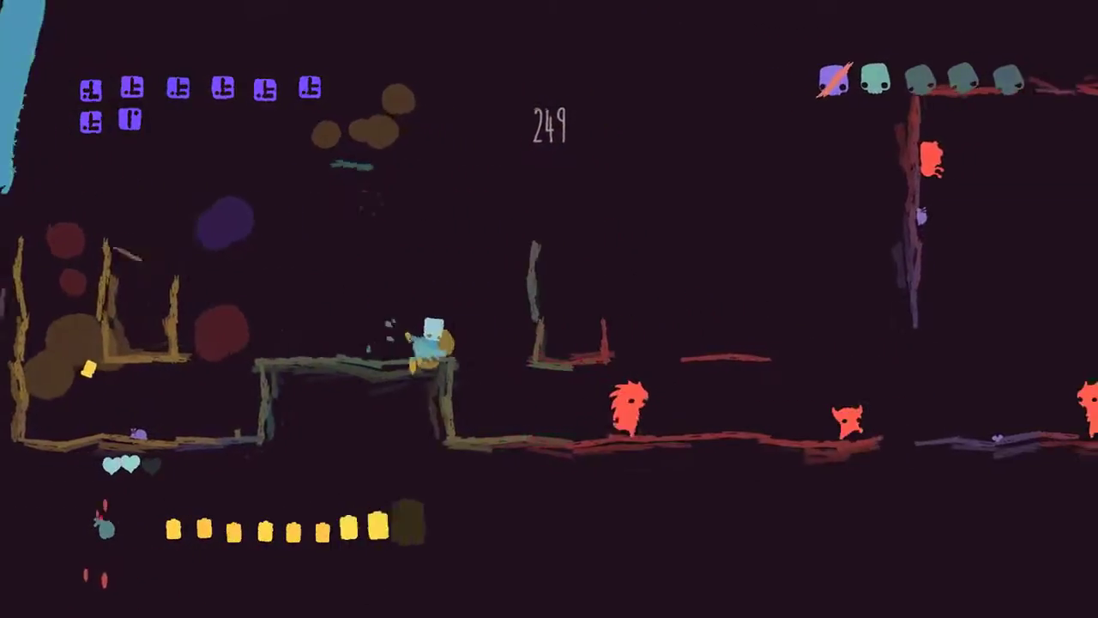
pyautogui.press('x')
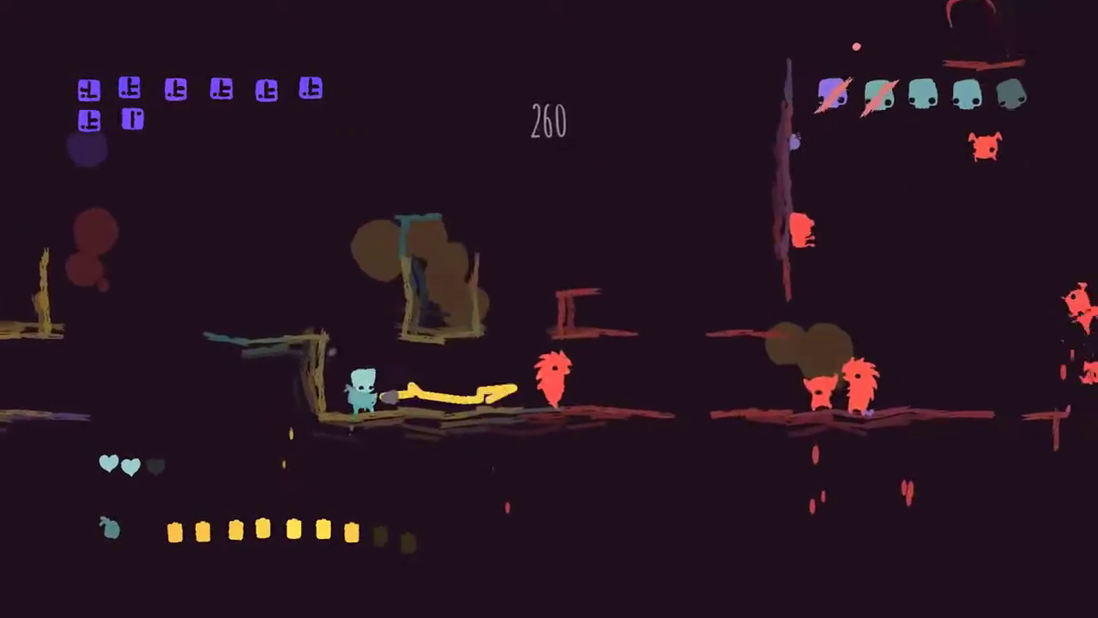
pyautogui.press('x')
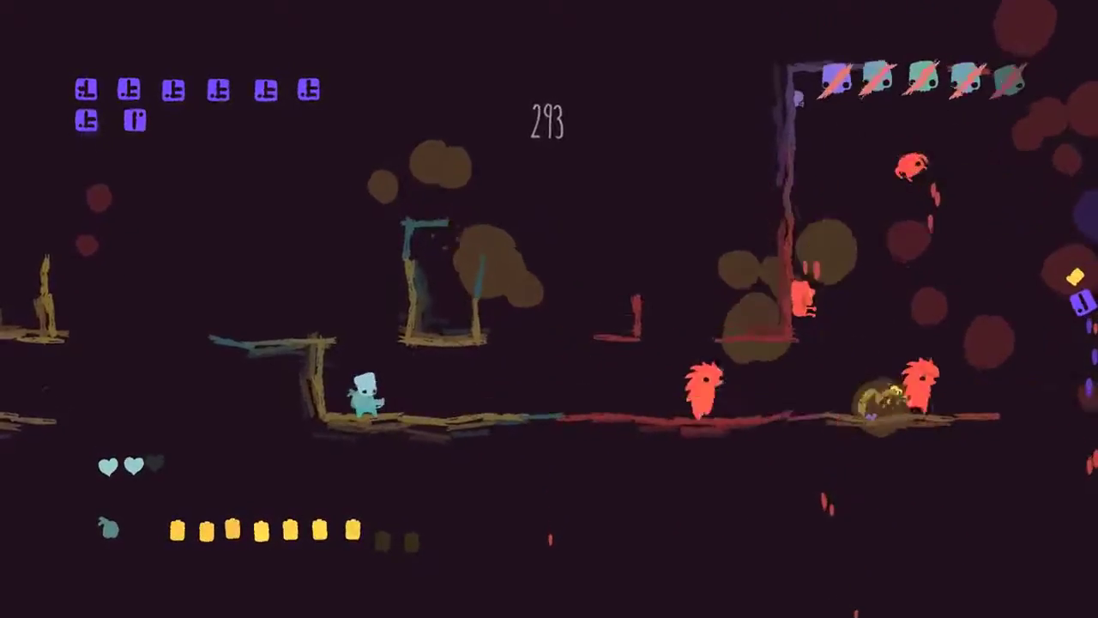
# Kill the red enemies ahead while pushing right
pyautogui.press('x')
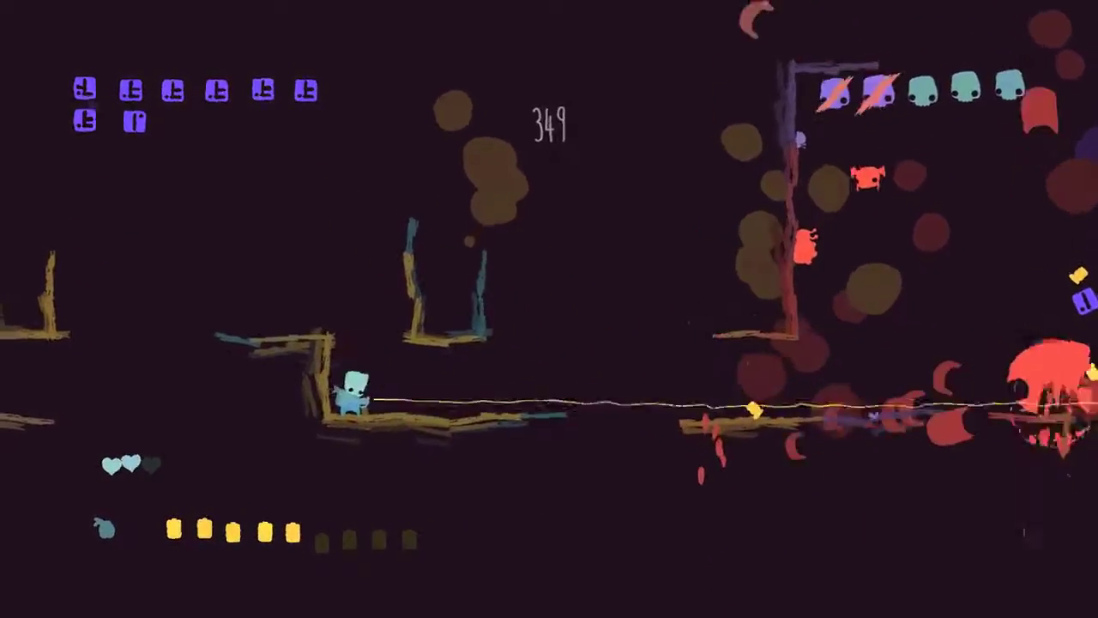
pyautogui.press('Right')
pyautogui.press('x')
pyautogui.press('Right')
pyautogui.press('x')
pyautogui.press('x')
pyautogui.press('Right')
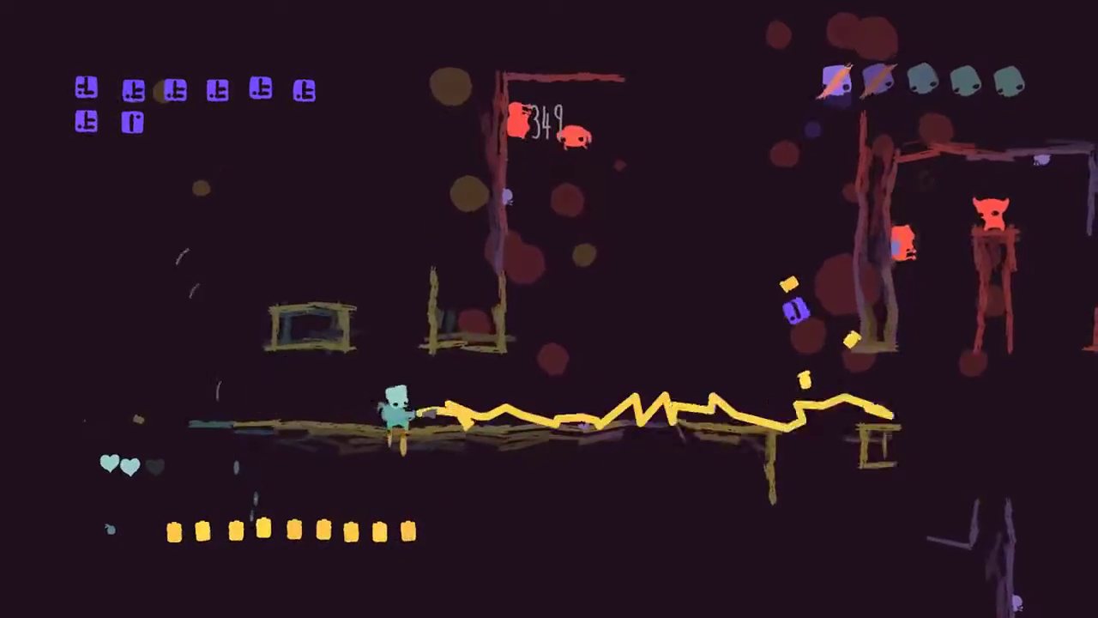
pyautogui.press('Right')
# Drop to the lower ledge, shoot nearby enemies, and jump onto the box
pyautogui.press('x')
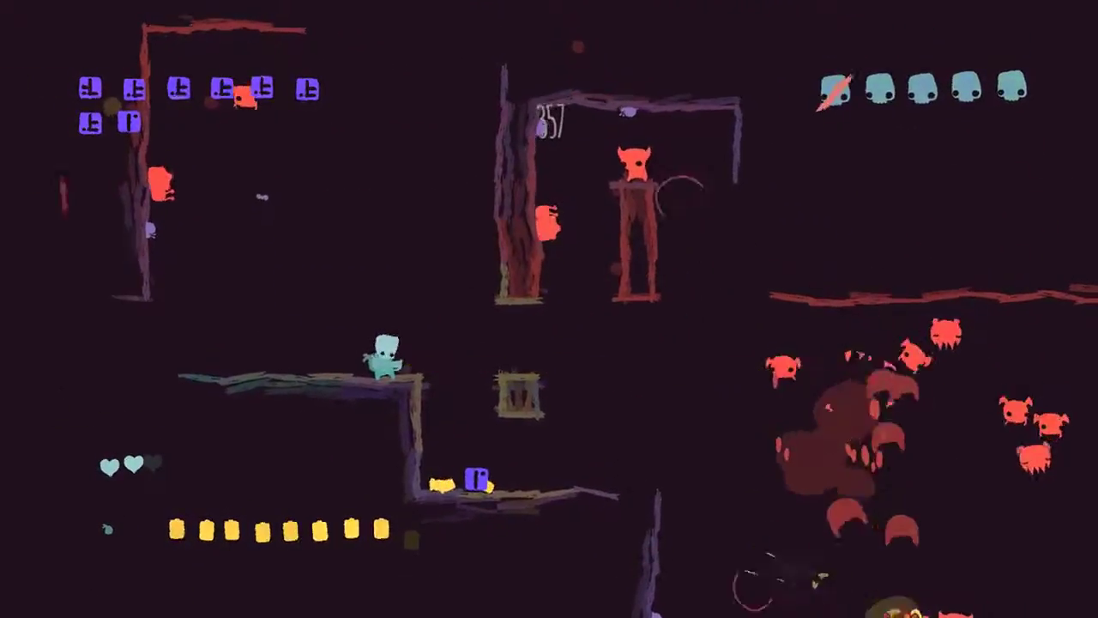
pyautogui.press('x')
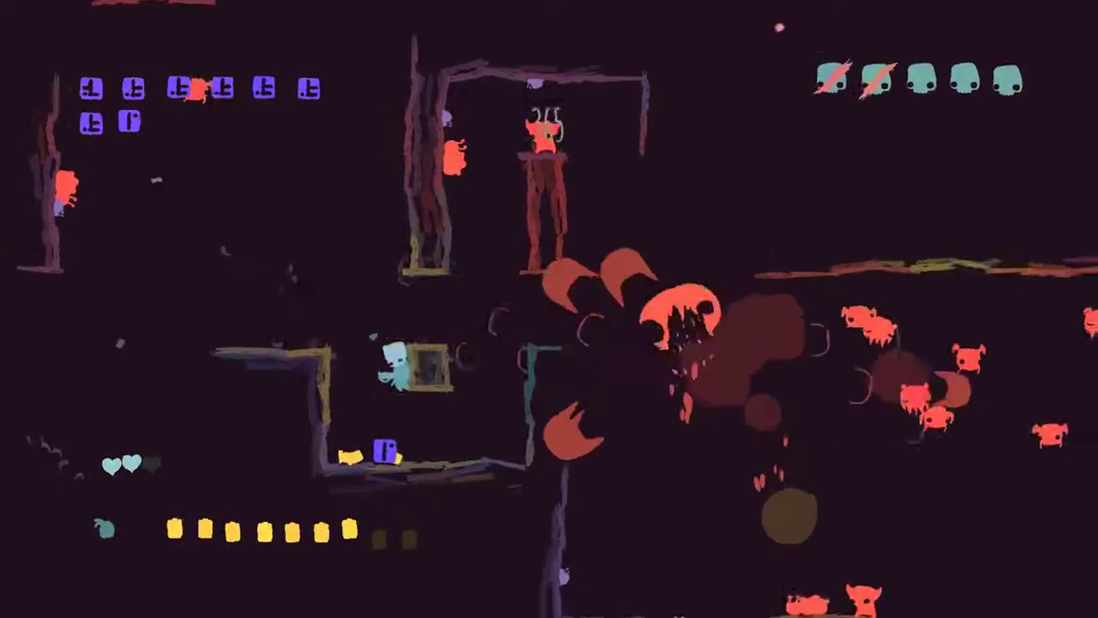
pyautogui.press('Left')
pyautogui.press('x')
pyautogui.press('z')
pyautogui.press('x')
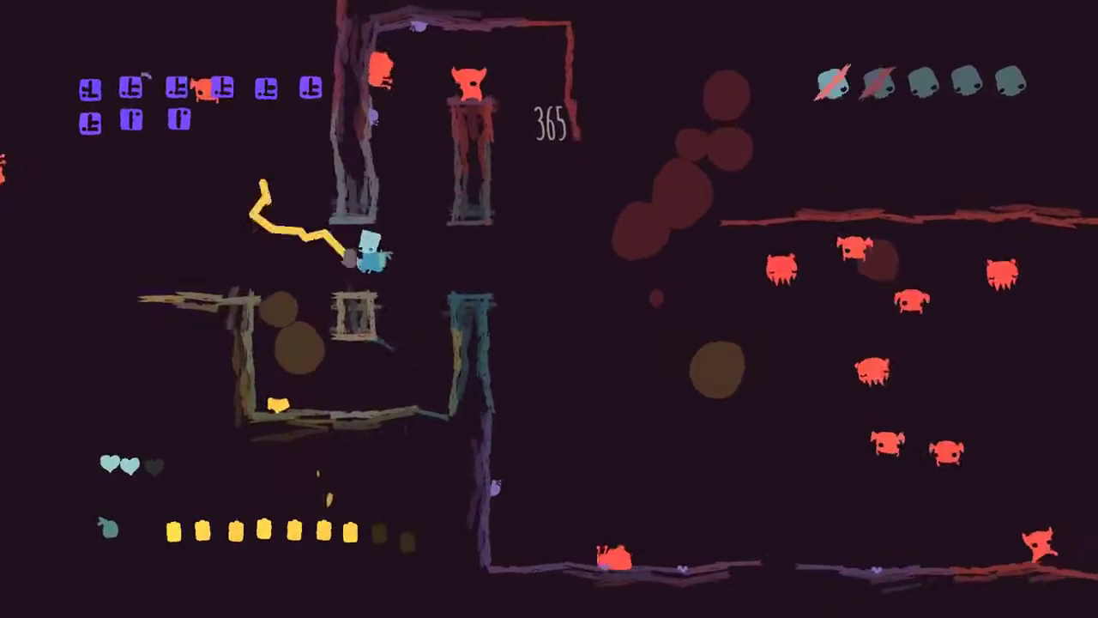
# Leap up-left and shoot the surrounding enemies to the left, right and below
pyautogui.press('z')
pyautogui.press('x')
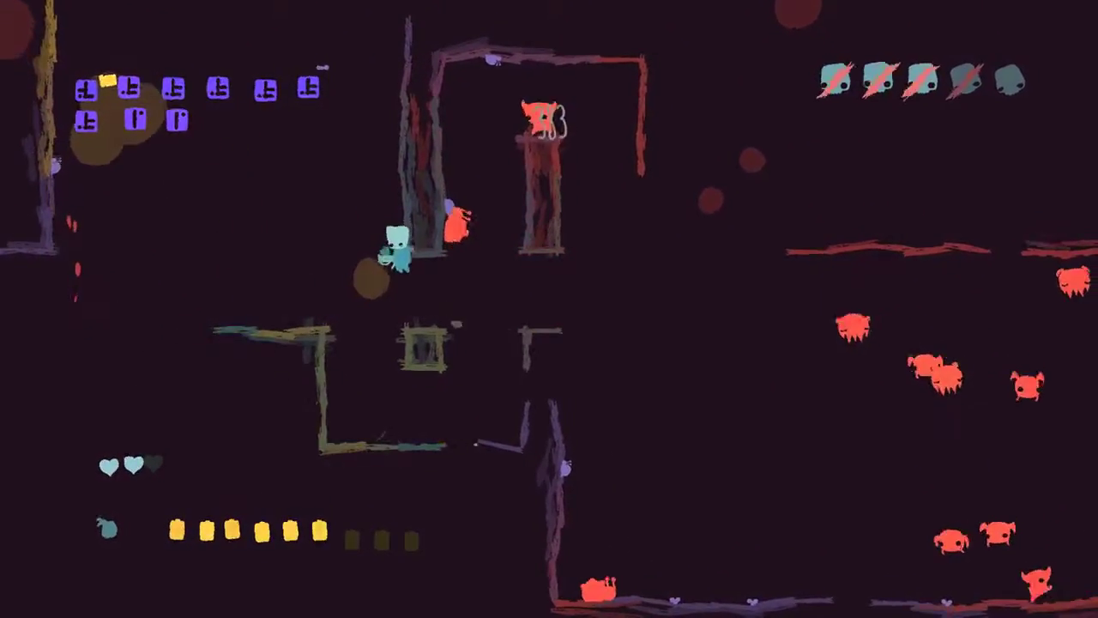
pyautogui.press('x')
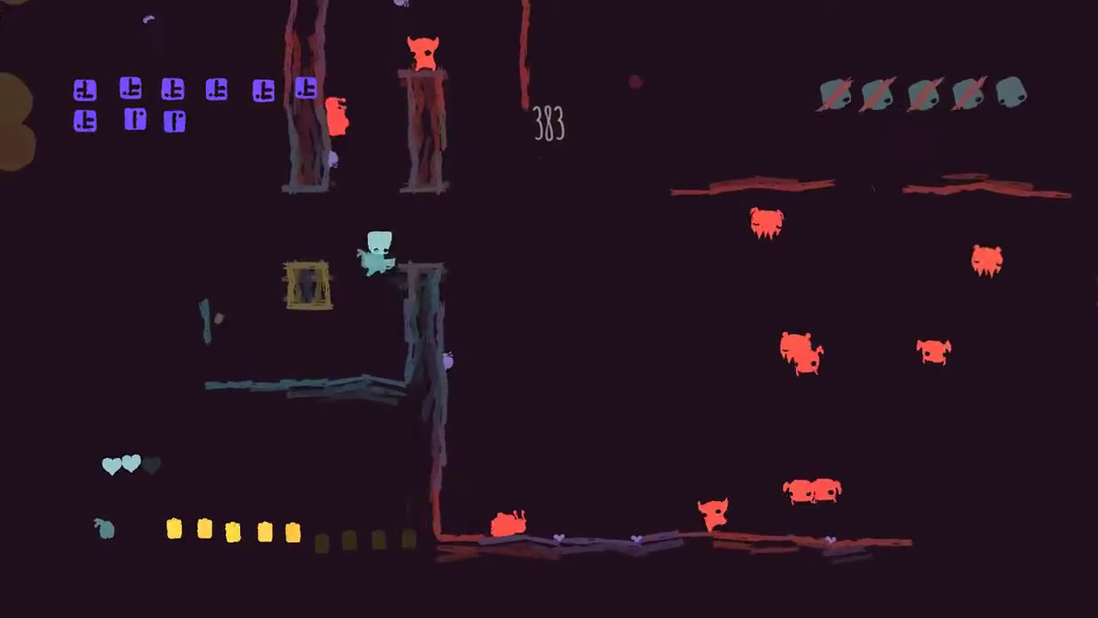
pyautogui.press('x')
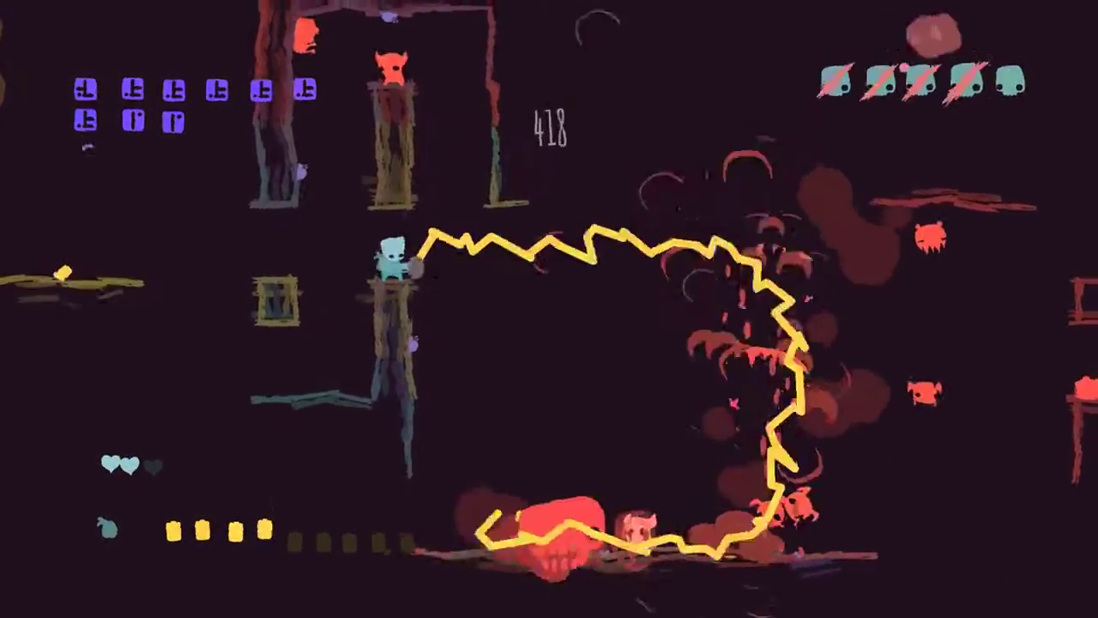
pyautogui.press('x')
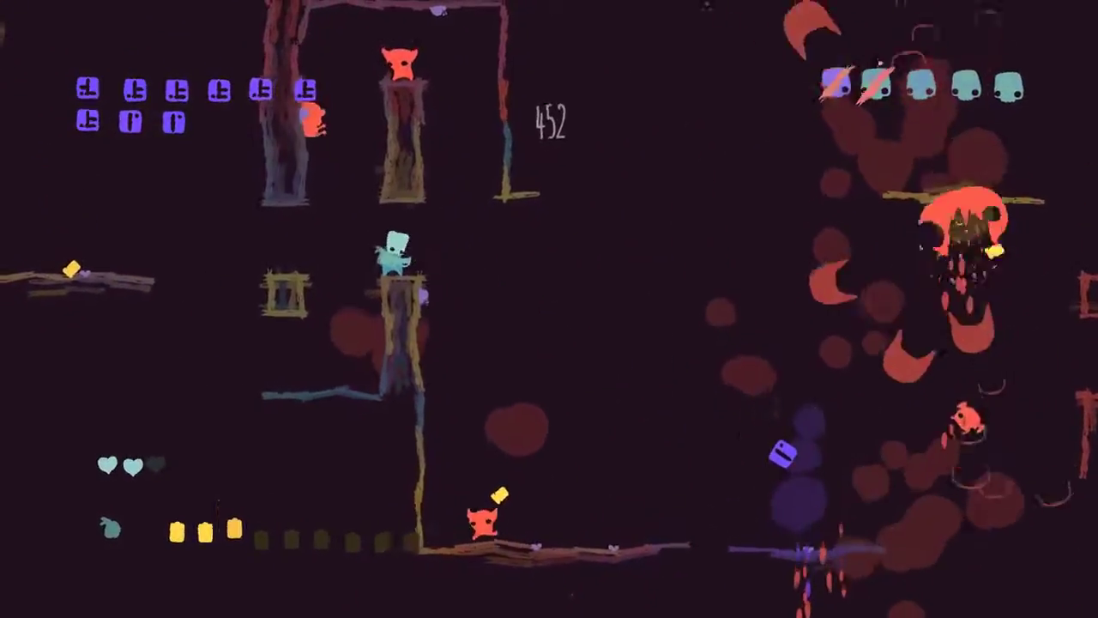
pyautogui.press('x')
pyautogui.press('x')
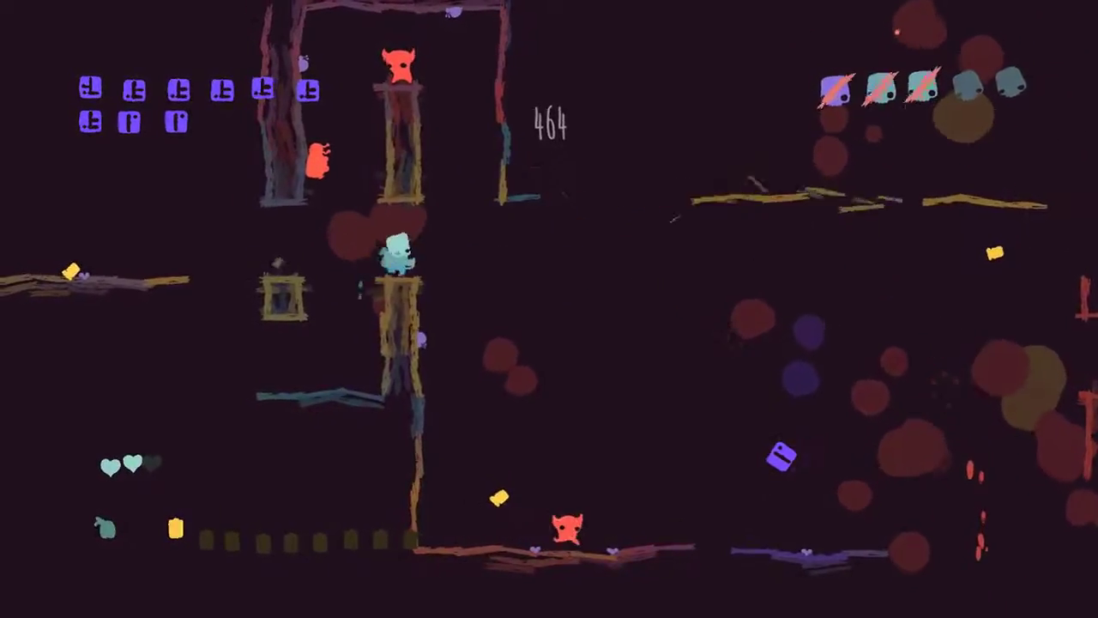
pyautogui.press('x')
pyautogui.press('x')
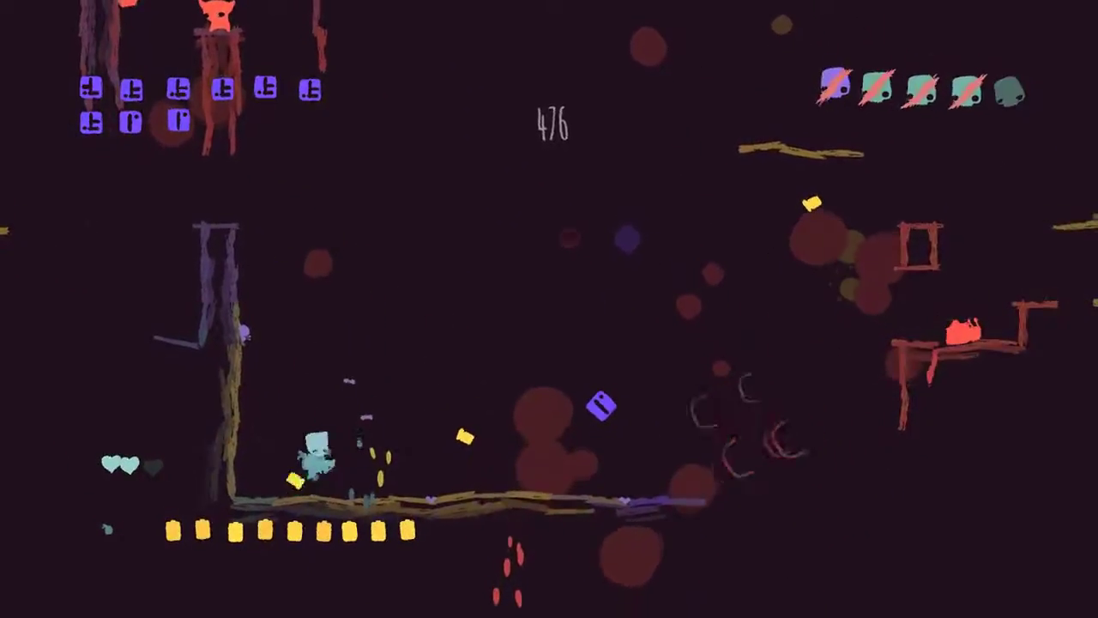
# Grab the purple box, kill the red enemy, and climb beside the blue creature
pyautogui.press('Right')
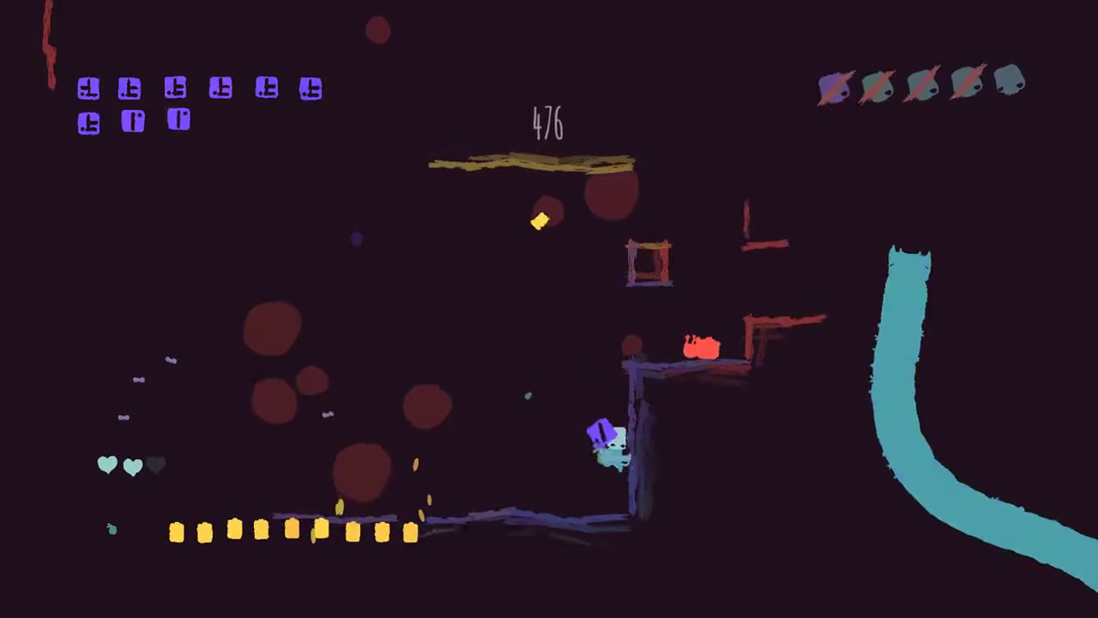
pyautogui.press('z')
pyautogui.press('x')
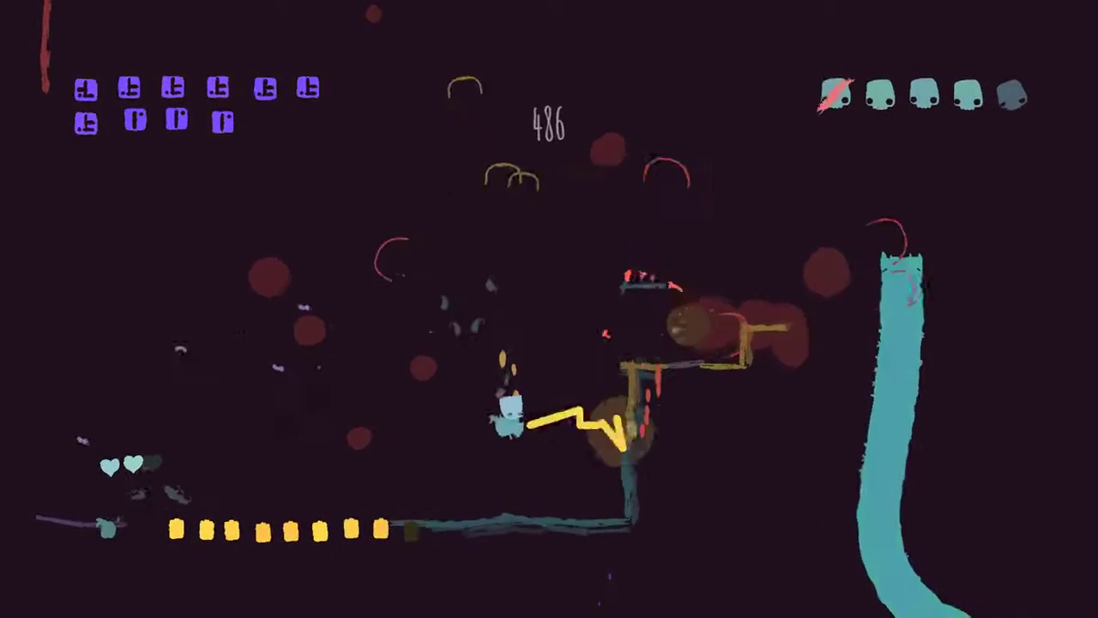
pyautogui.press('Right')
pyautogui.press('z')
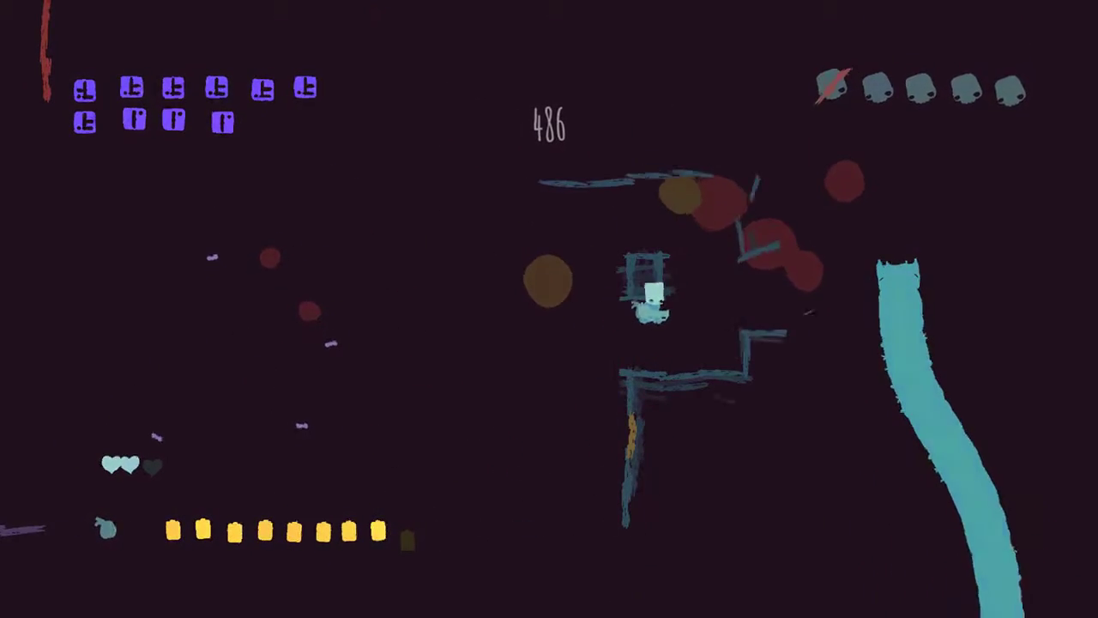
pyautogui.press('z')
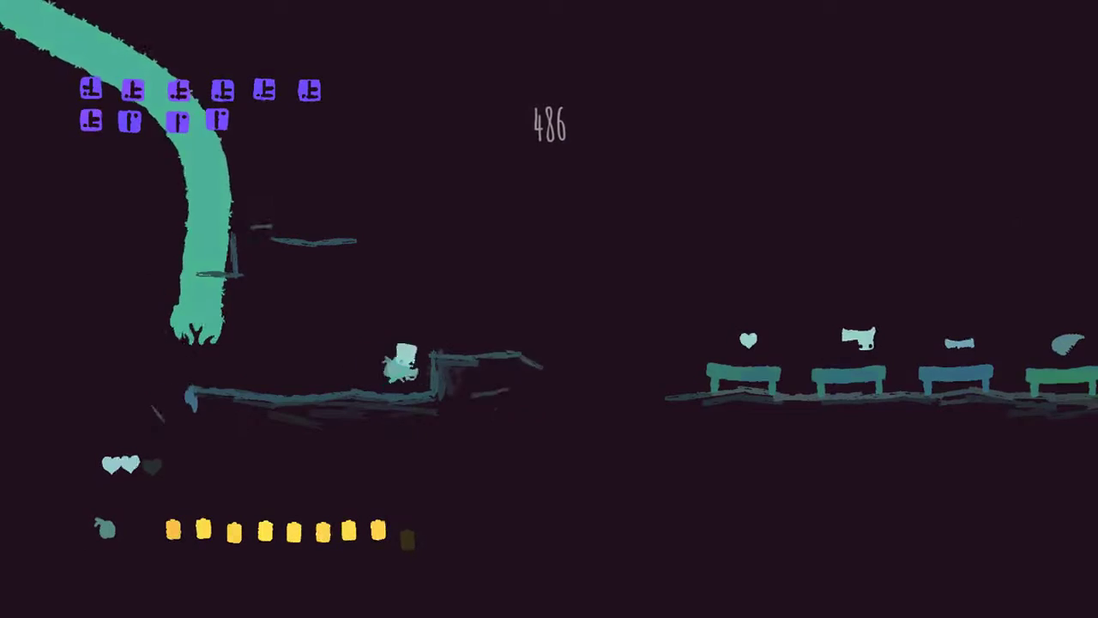
# Walk across the shop past the shopkeeper toward the doorway
pyautogui.press('Right')
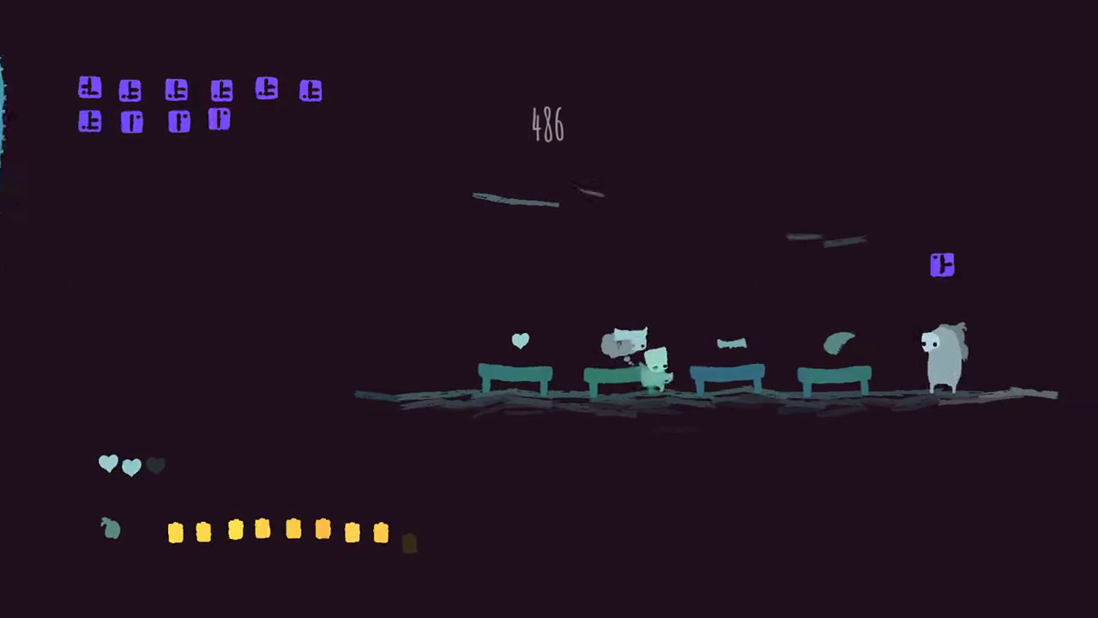
pyautogui.press('Right')
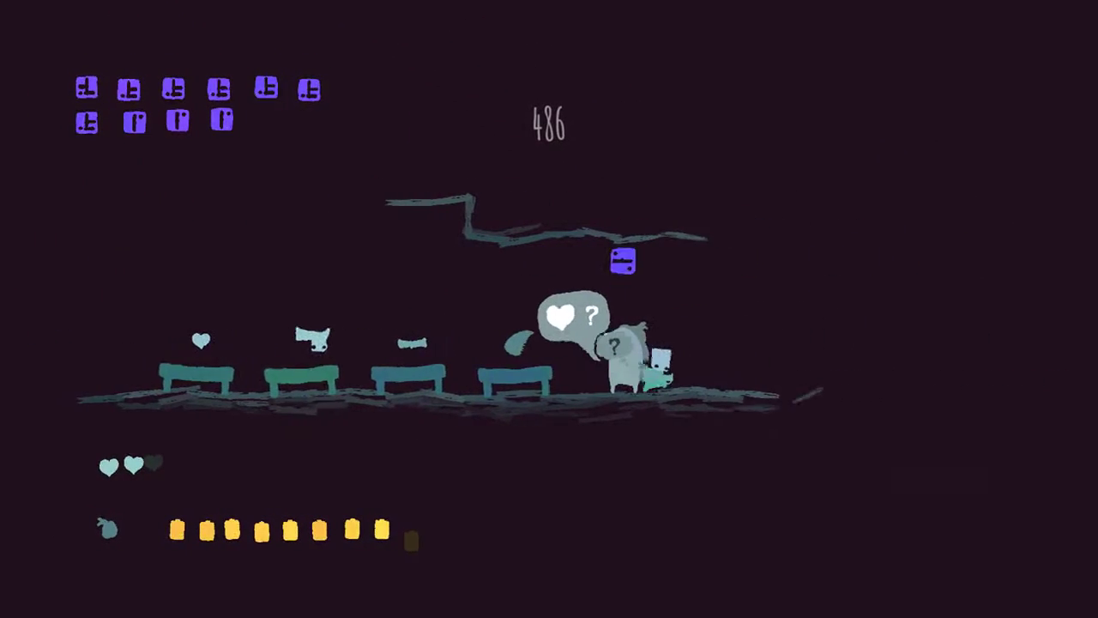
pyautogui.press('Right')
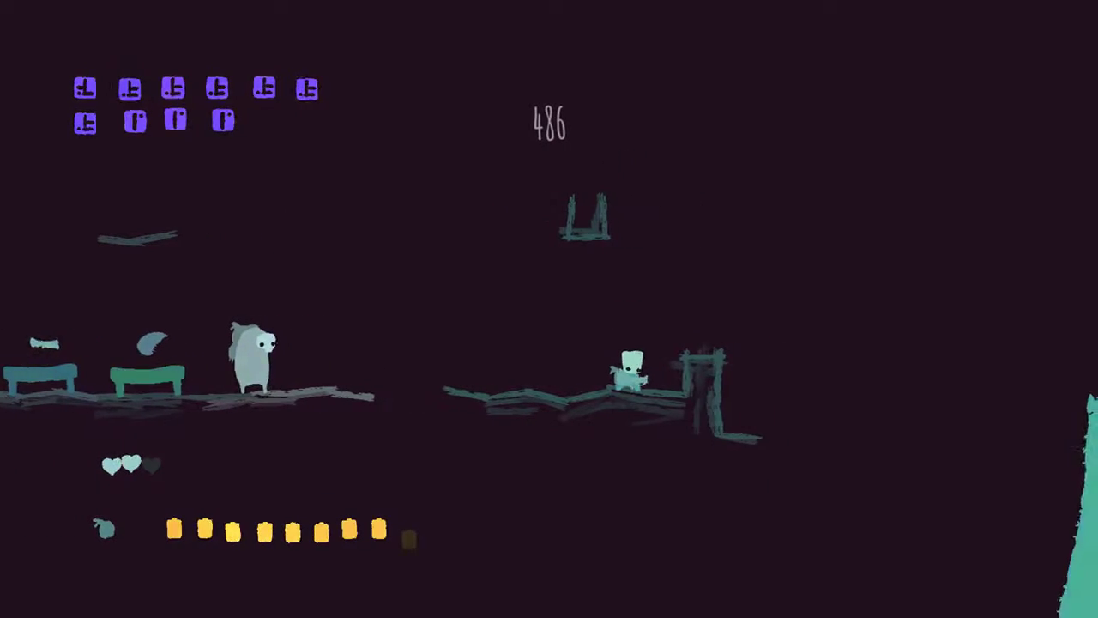
pyautogui.press('Right')
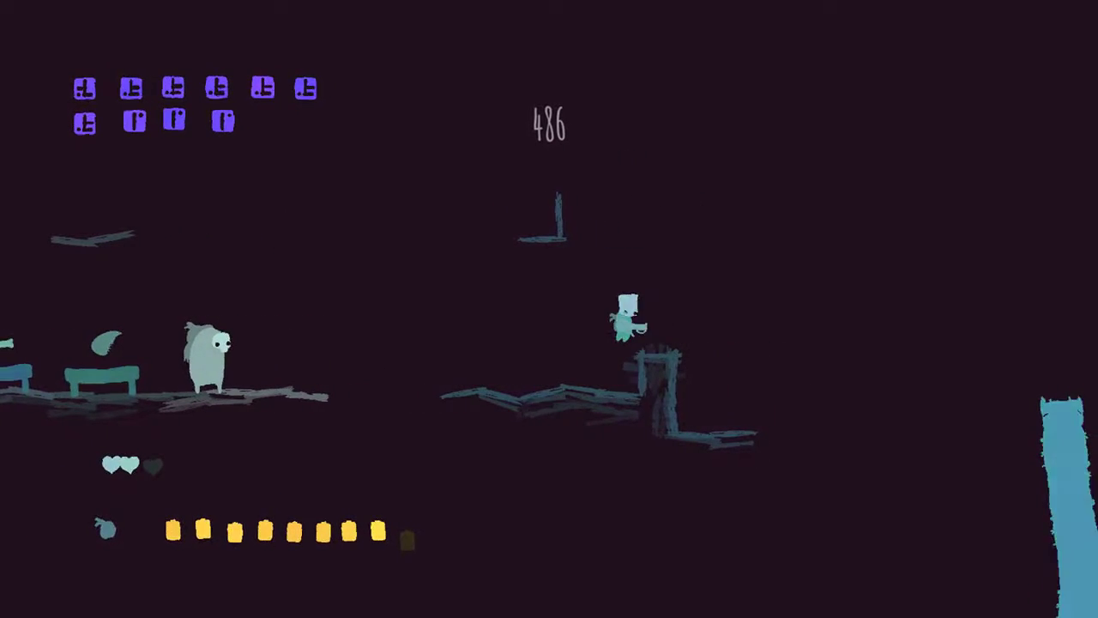
pyautogui.press('Right')
pyautogui.press('Right')
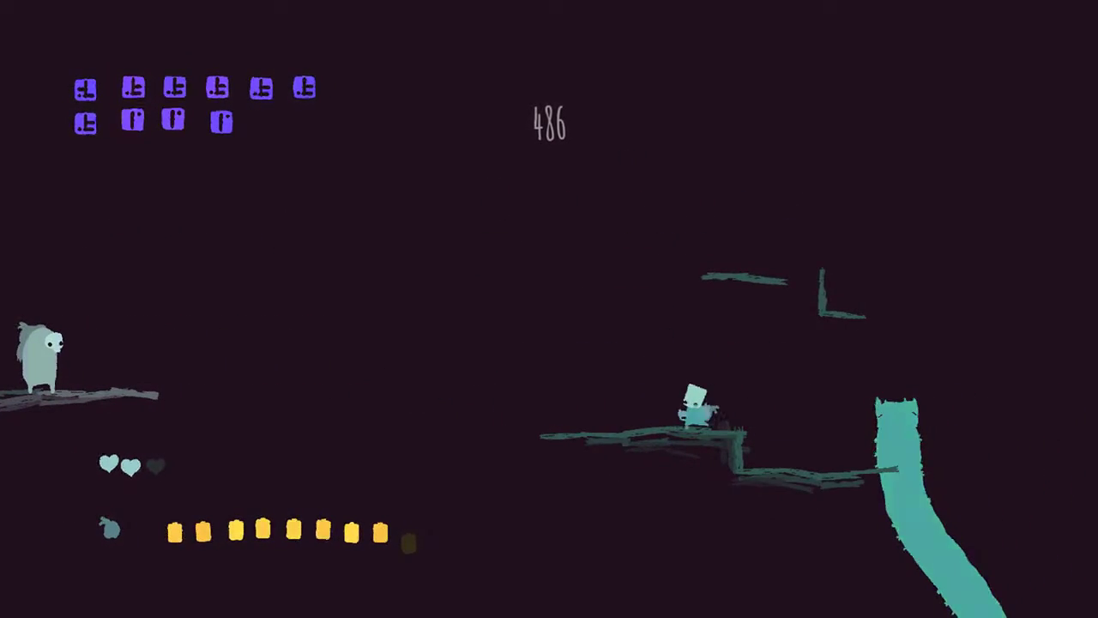
# Return to buy the heart from its table, then jump onto the higher right ledge
pyautogui.press('Left')
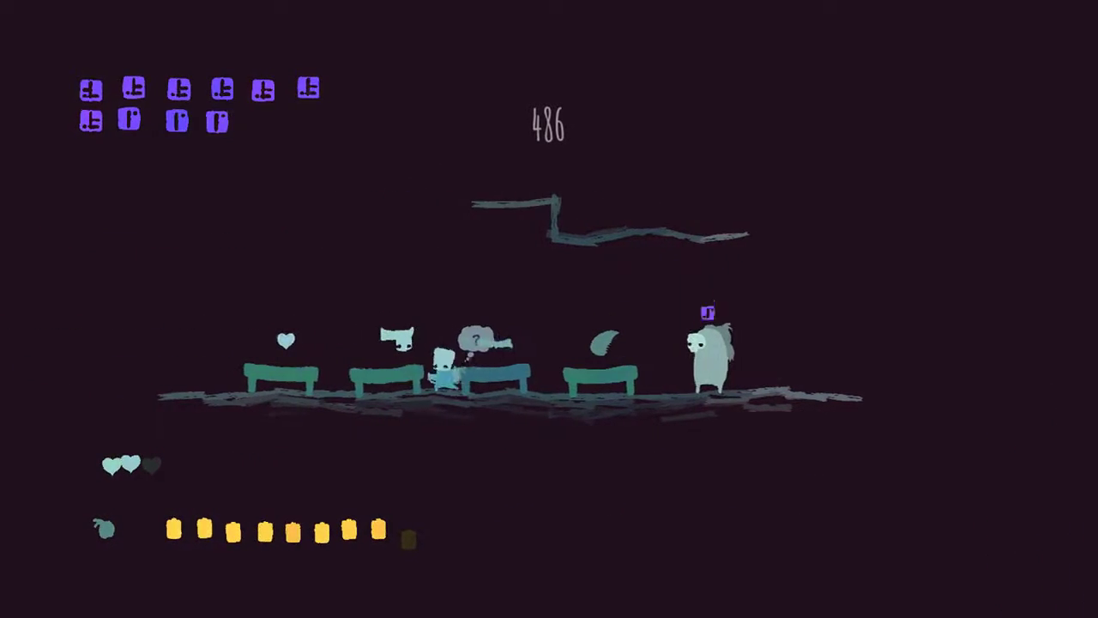
pyautogui.press('Left')
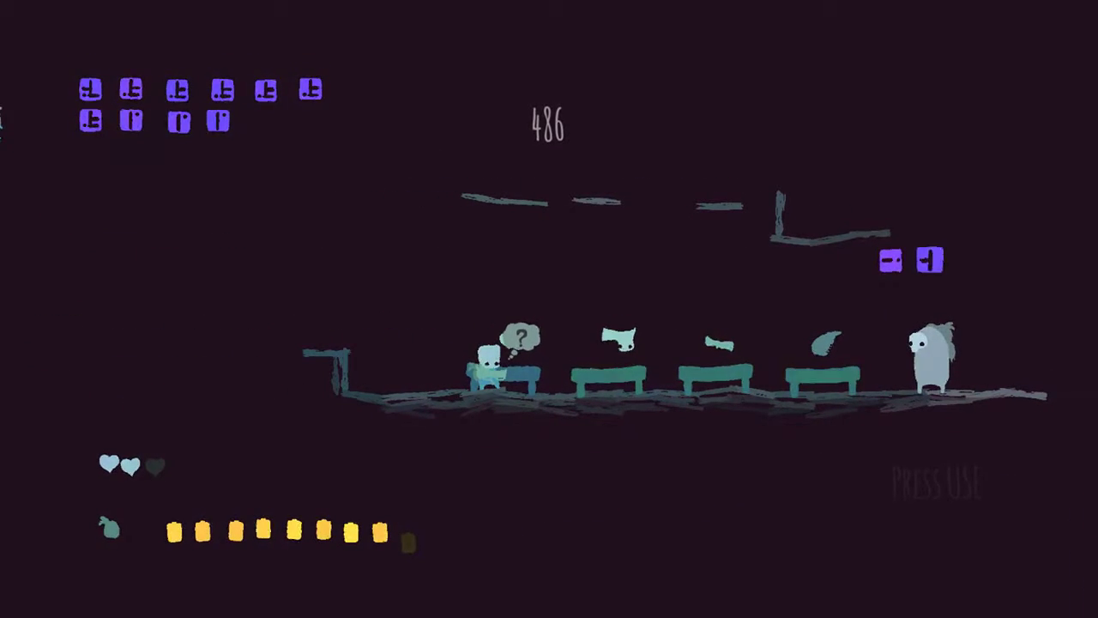
pyautogui.press('Right')
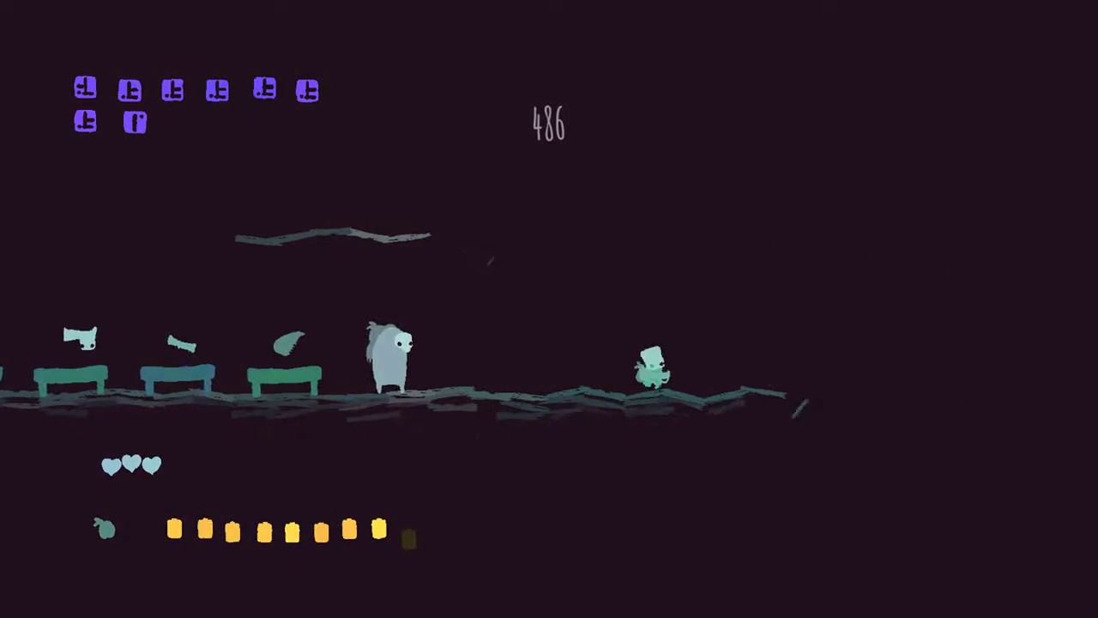
pyautogui.press('Right')
pyautogui.press('space')
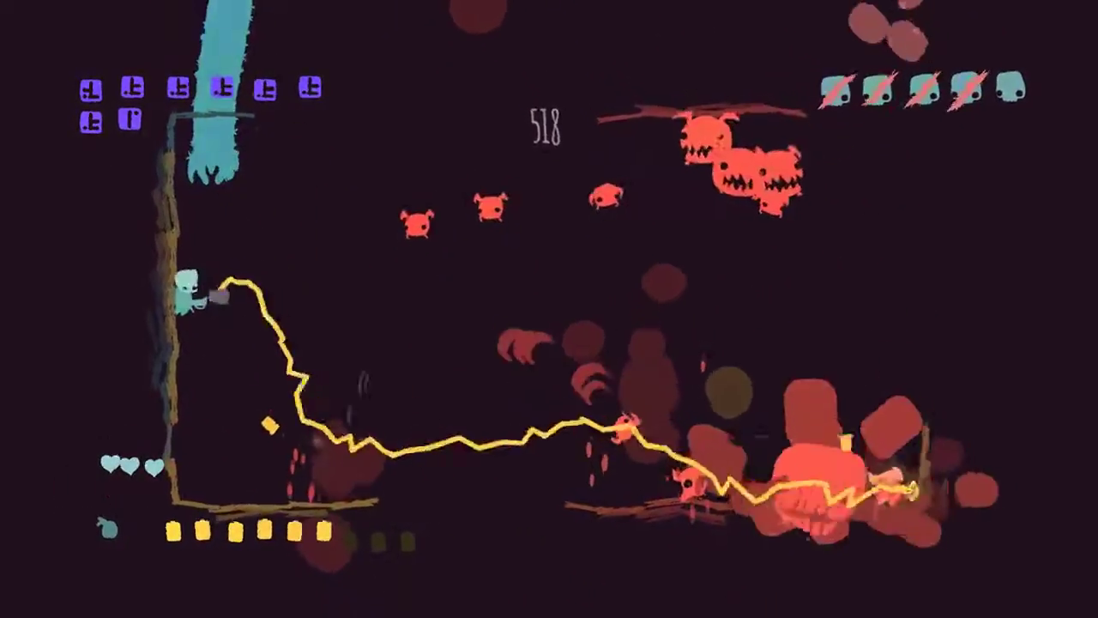
# Laser the red horned enemies along the ceiling and across the room
pyautogui.press('x')
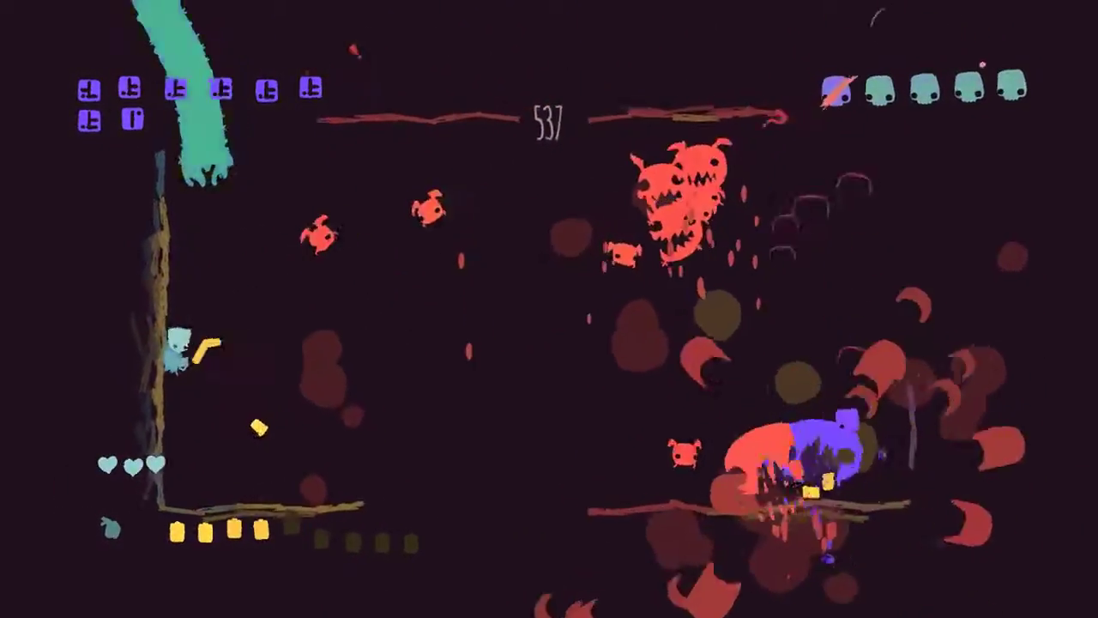
pyautogui.press('x')
pyautogui.press('x')
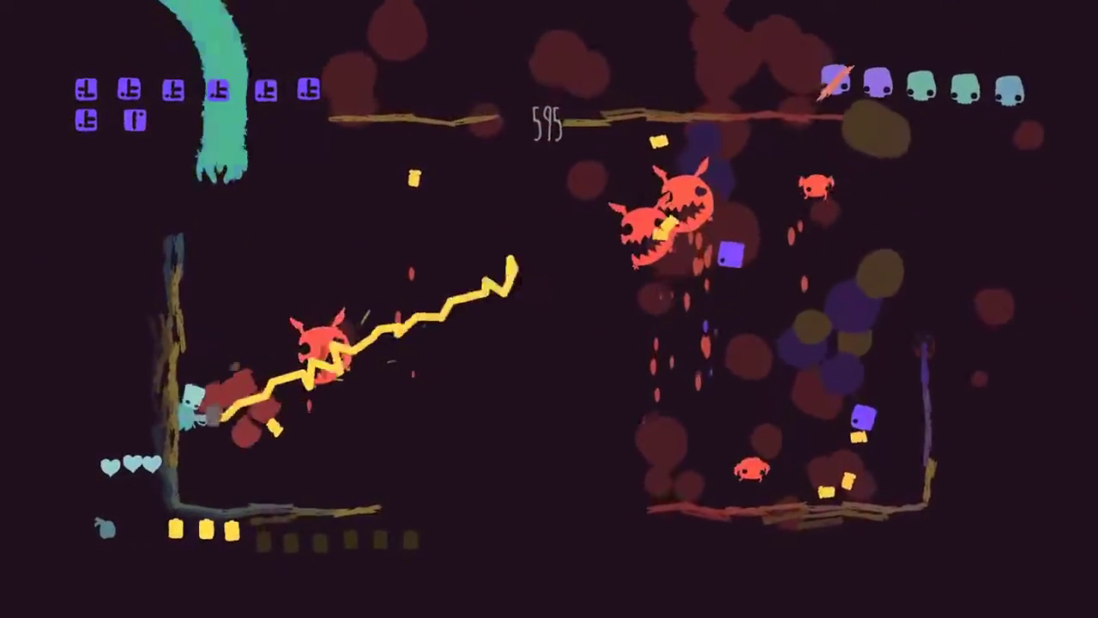
pyautogui.press('x')
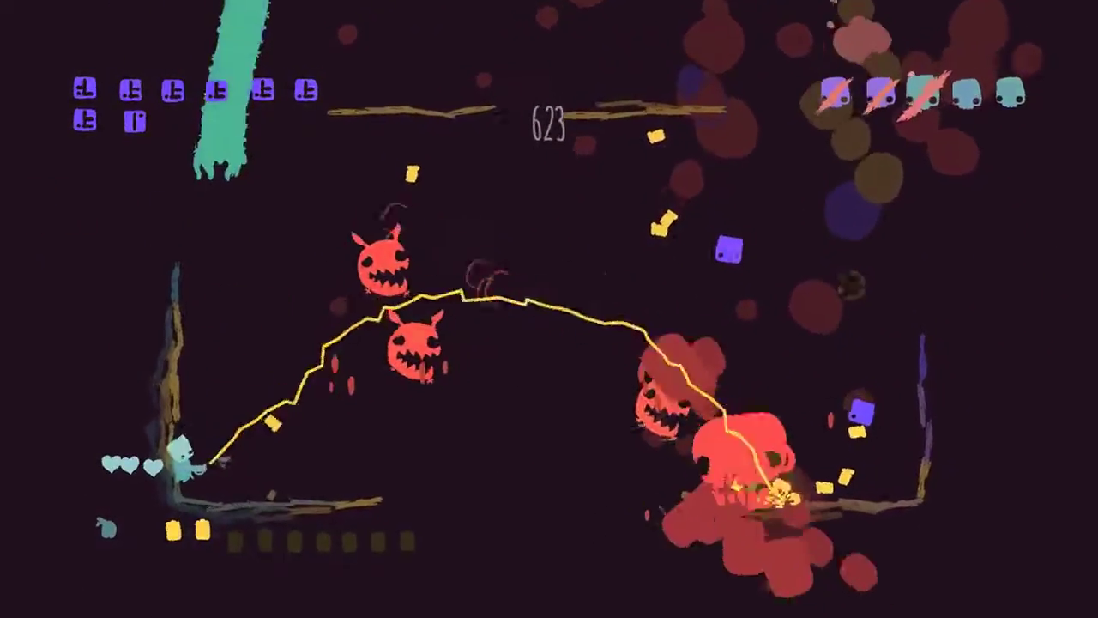
pyautogui.press('x')
# Jump right to the middle of the room, then jump back left
pyautogui.press('z')
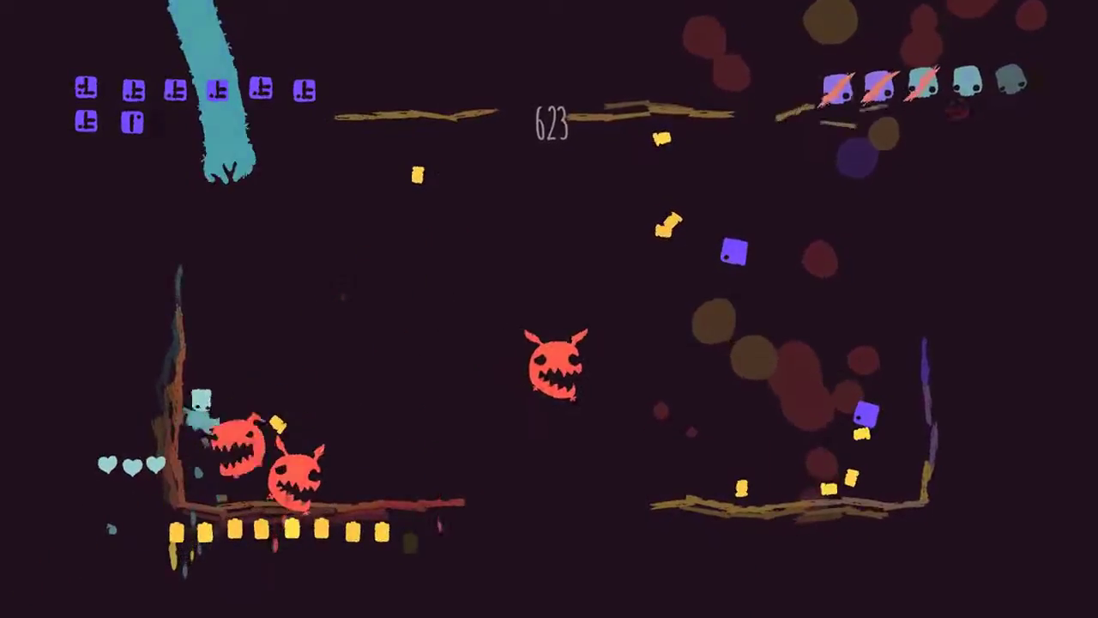
pyautogui.press('x')
pyautogui.press('x')
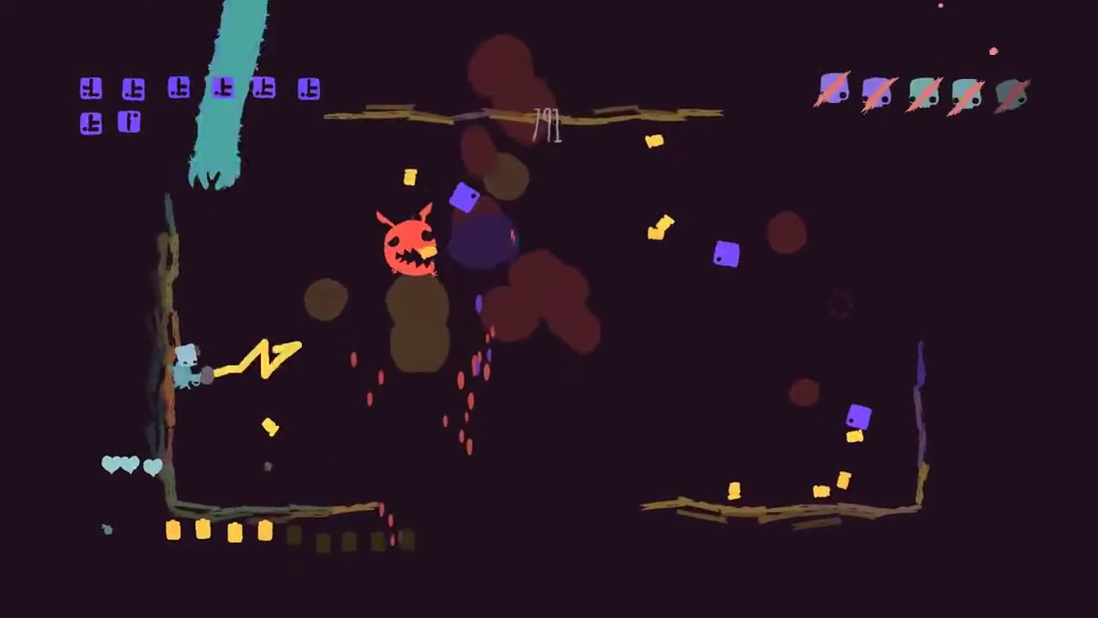
pyautogui.press('z')
pyautogui.press('Right')
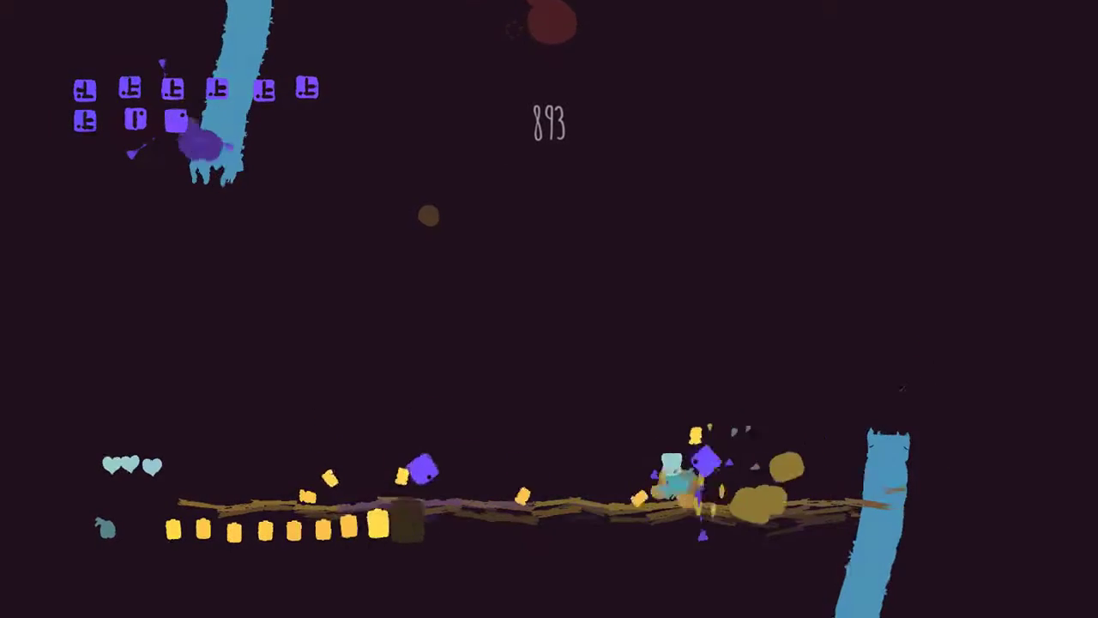
pyautogui.press('z')
pyautogui.press('Left')
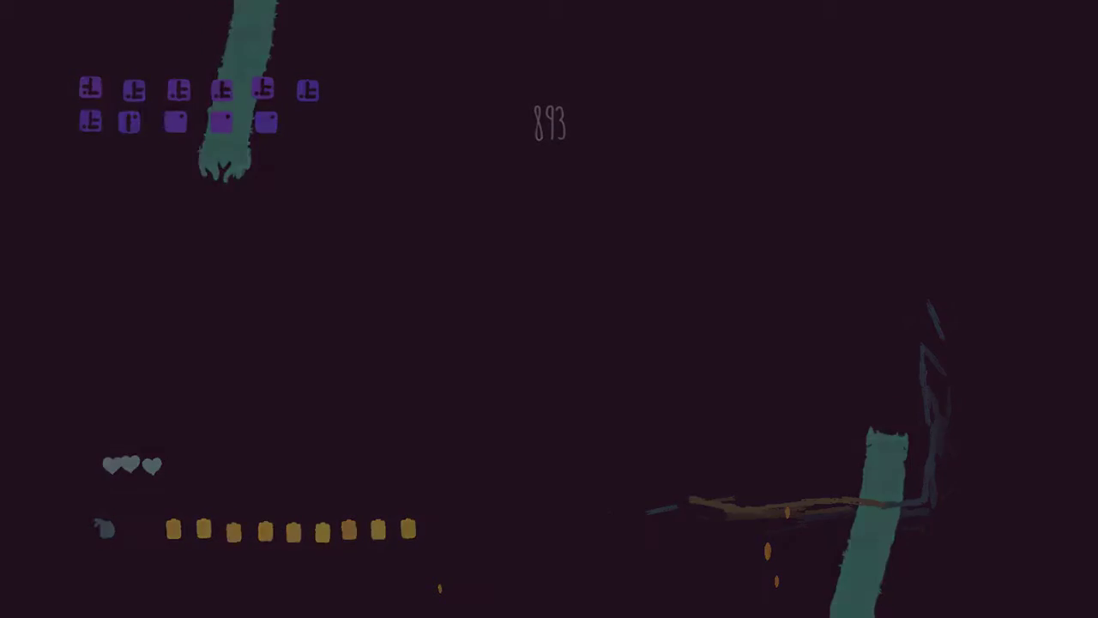
# Walk right up the grassy slope, push against the giant teal face, then step back
pyautogui.press('Right')
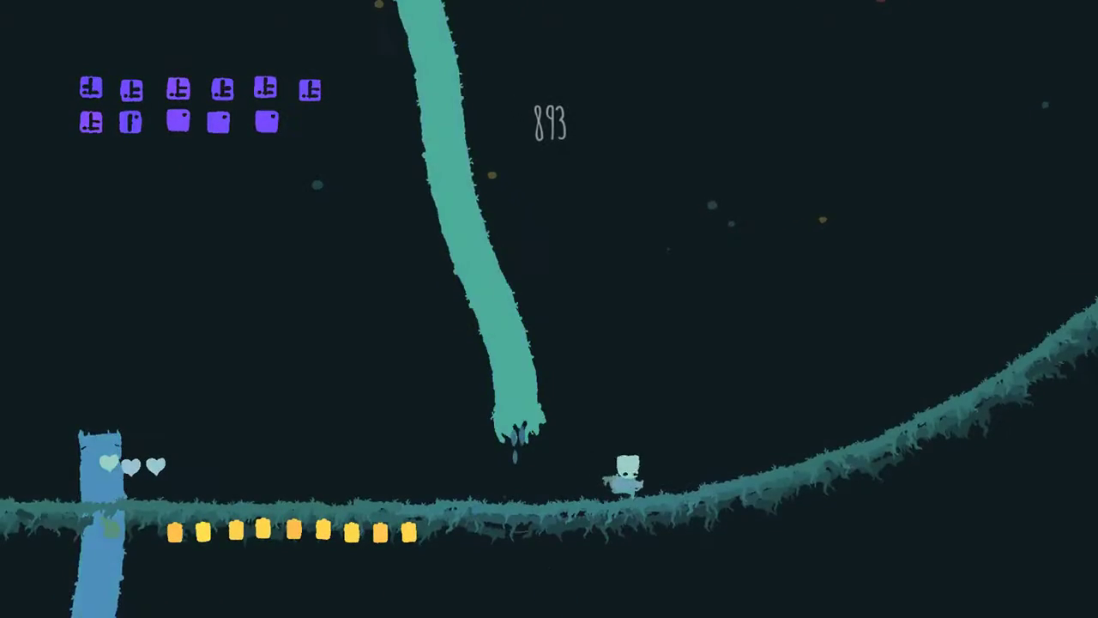
pyautogui.press('Right')
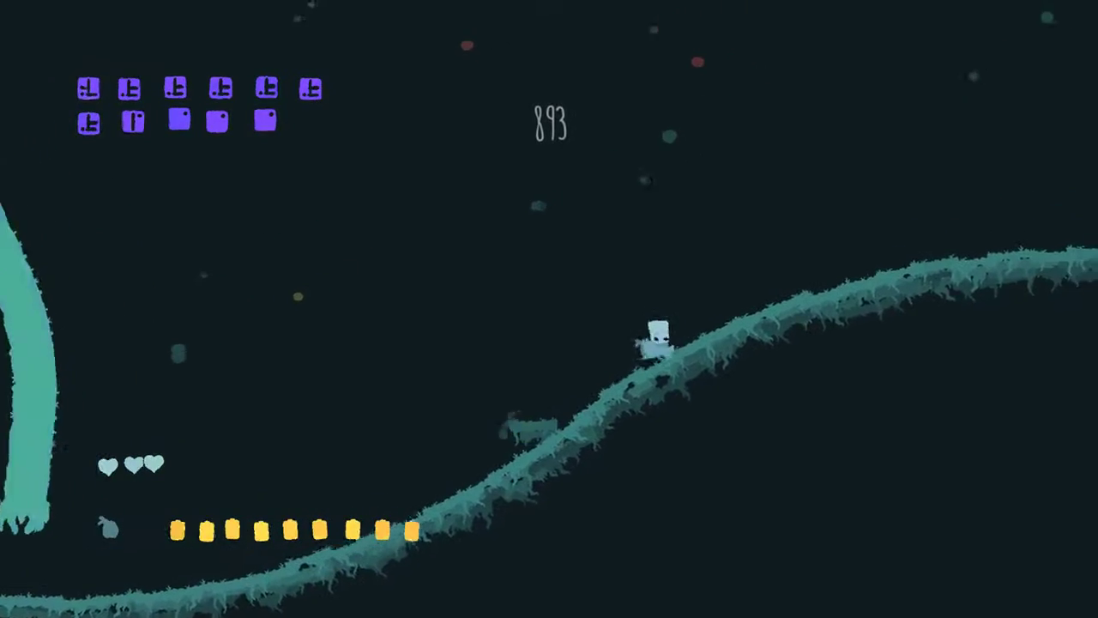
pyautogui.press('Right')
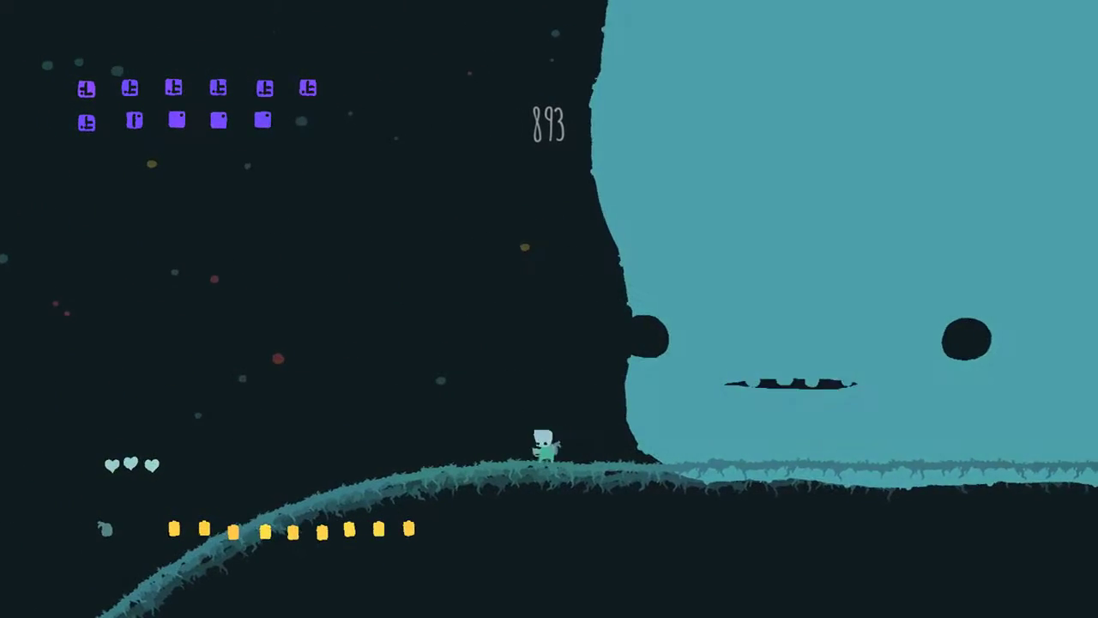
pyautogui.press('Right')
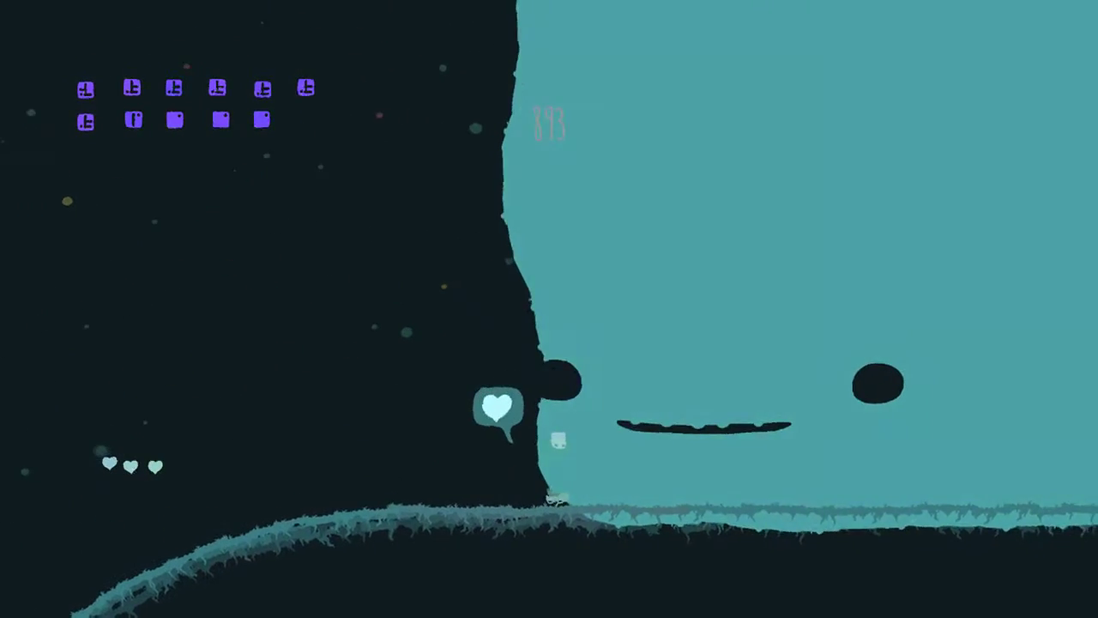
pyautogui.press('Right')
pyautogui.press('Left')
pyautogui.press('Left')
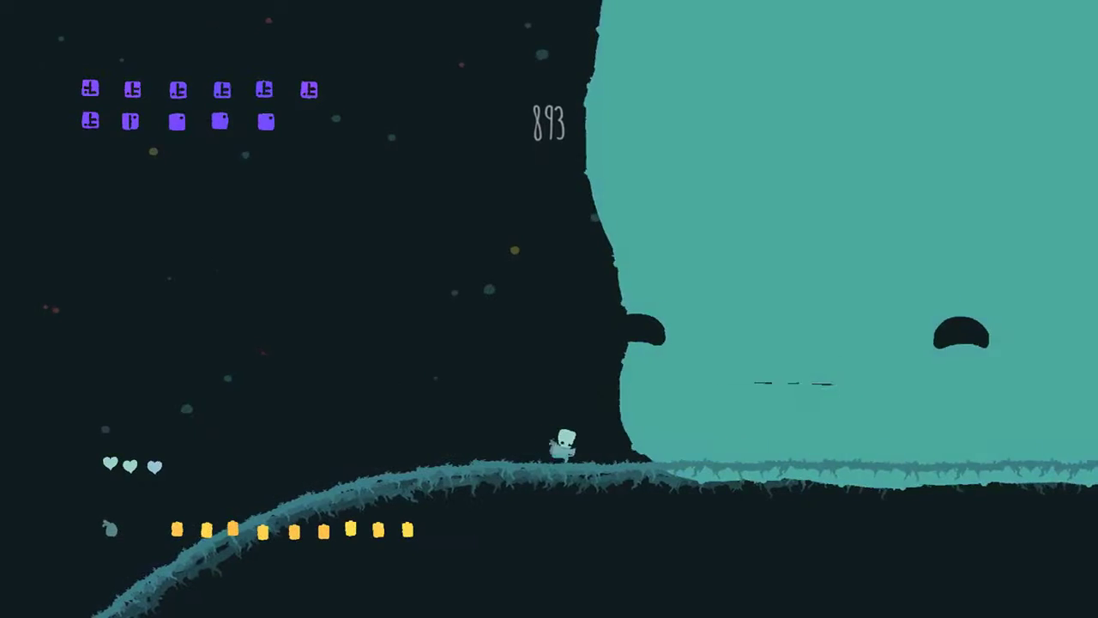
# Push into the face again, retreat left down the slope, then return right to it
pyautogui.press('Right')
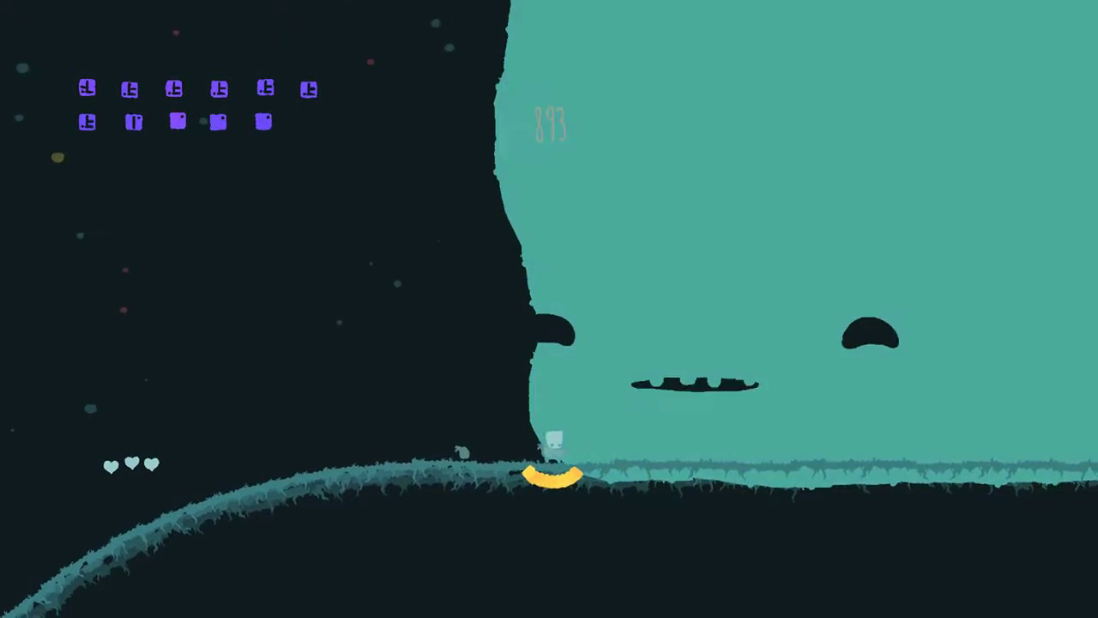
pyautogui.press('Right')
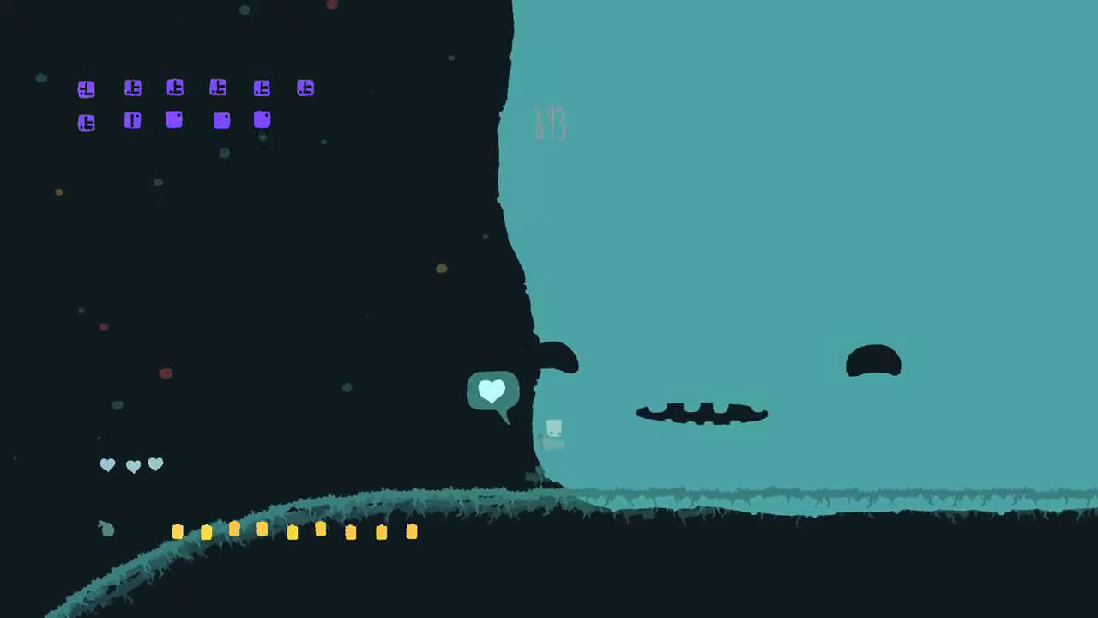
pyautogui.press('Left')
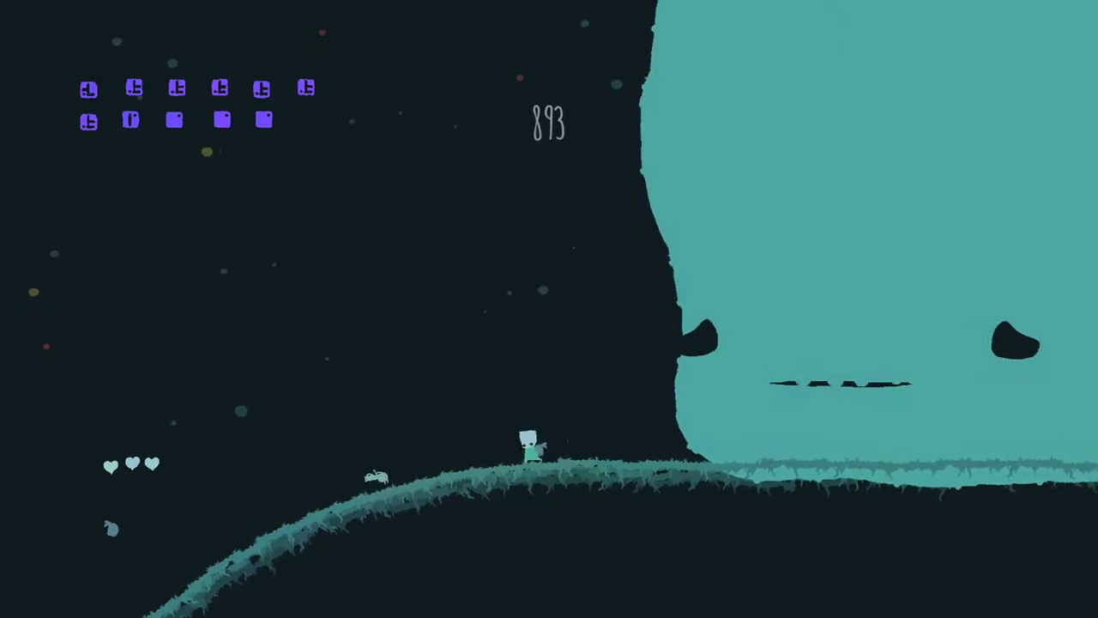
pyautogui.press('Left')
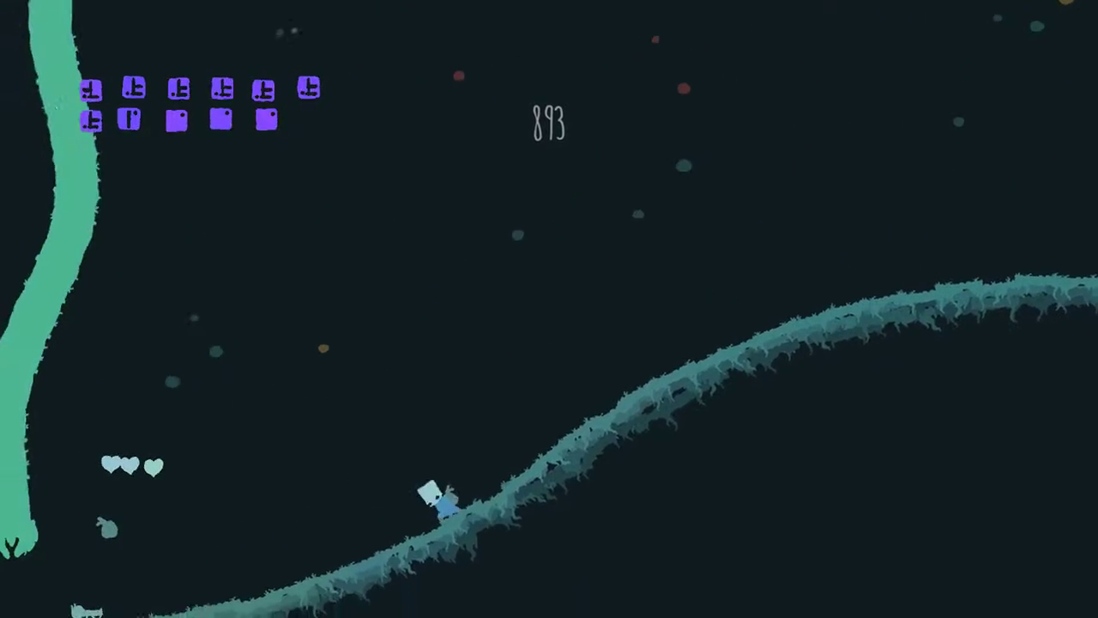
pyautogui.press('Left')
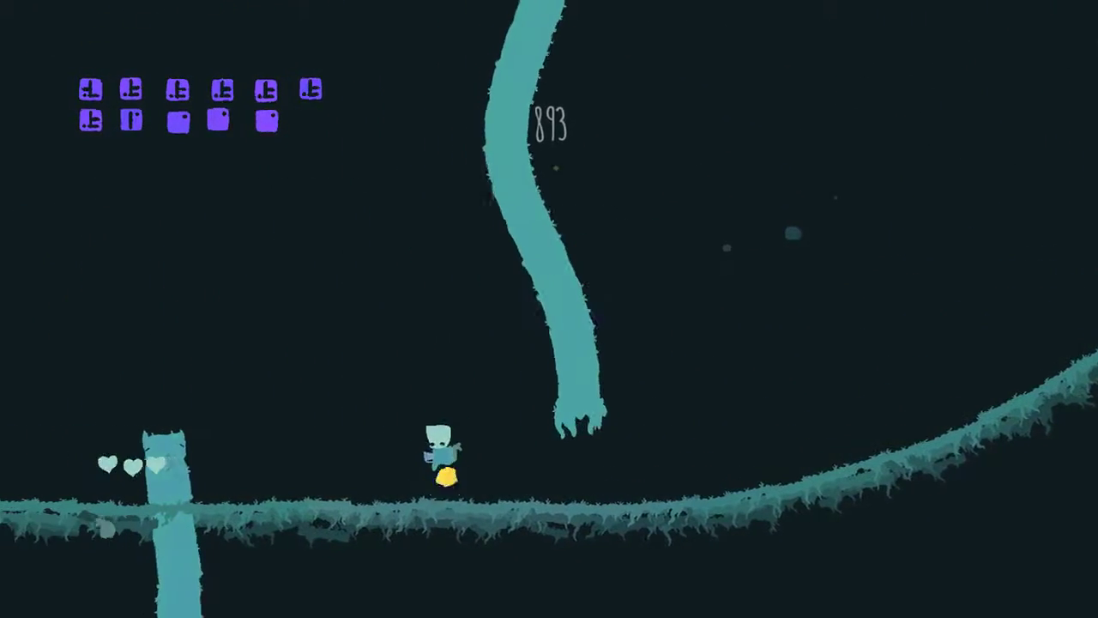
pyautogui.press('Right')
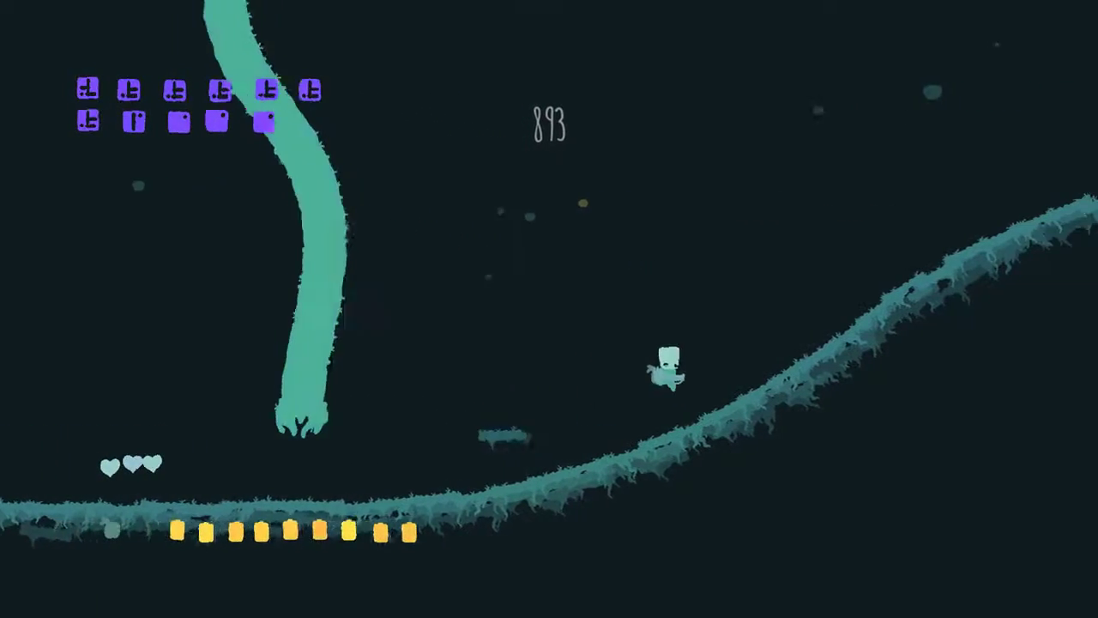
pyautogui.press('Right')
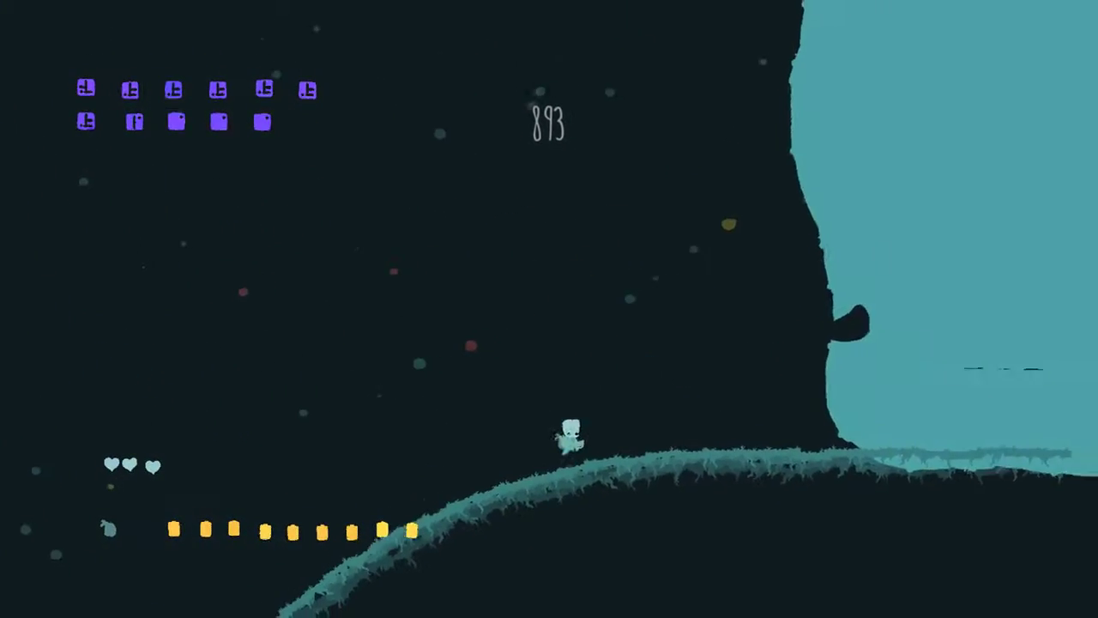
pyautogui.press('Right')
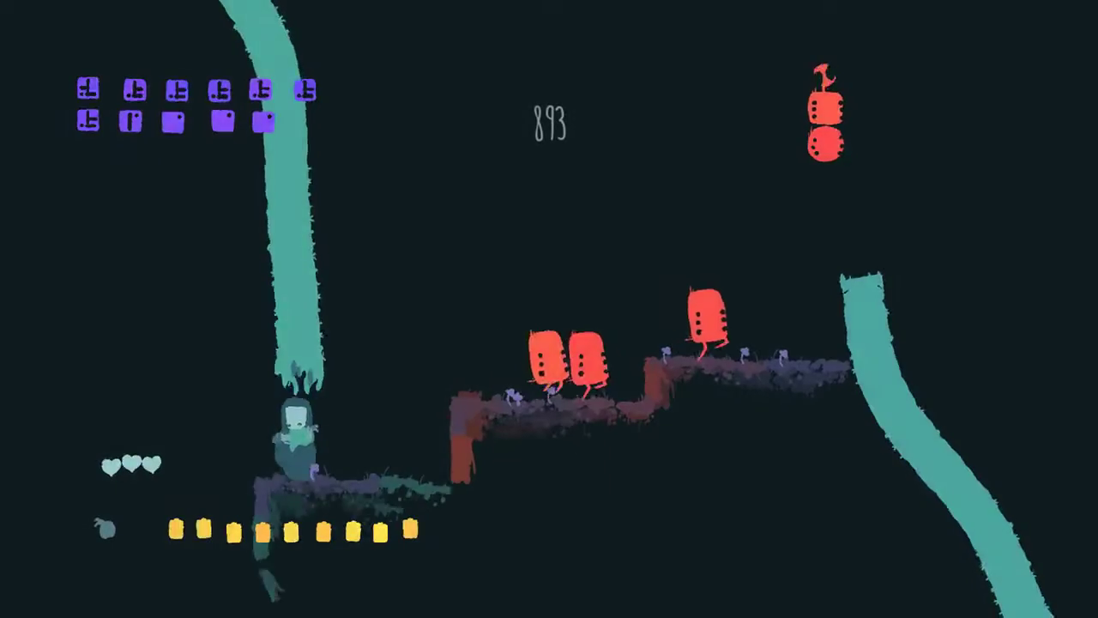
# Shoot the red walking enemies from the vine until a volley destroys them
pyautogui.press('x')
pyautogui.press('x')
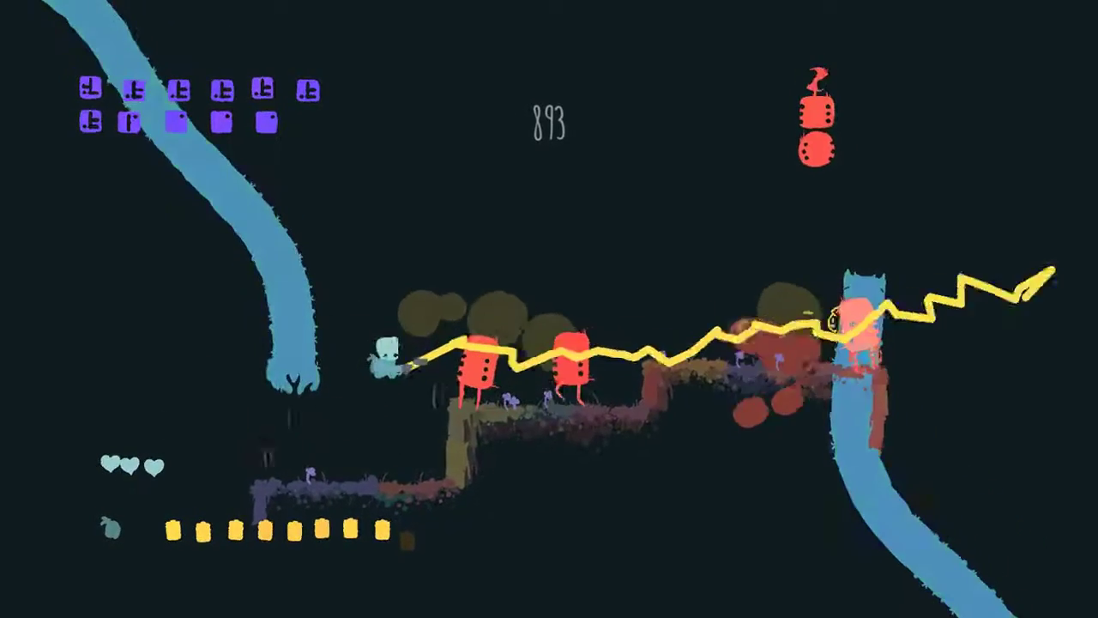
pyautogui.press('Left')
pyautogui.press('z')
pyautogui.press('x')
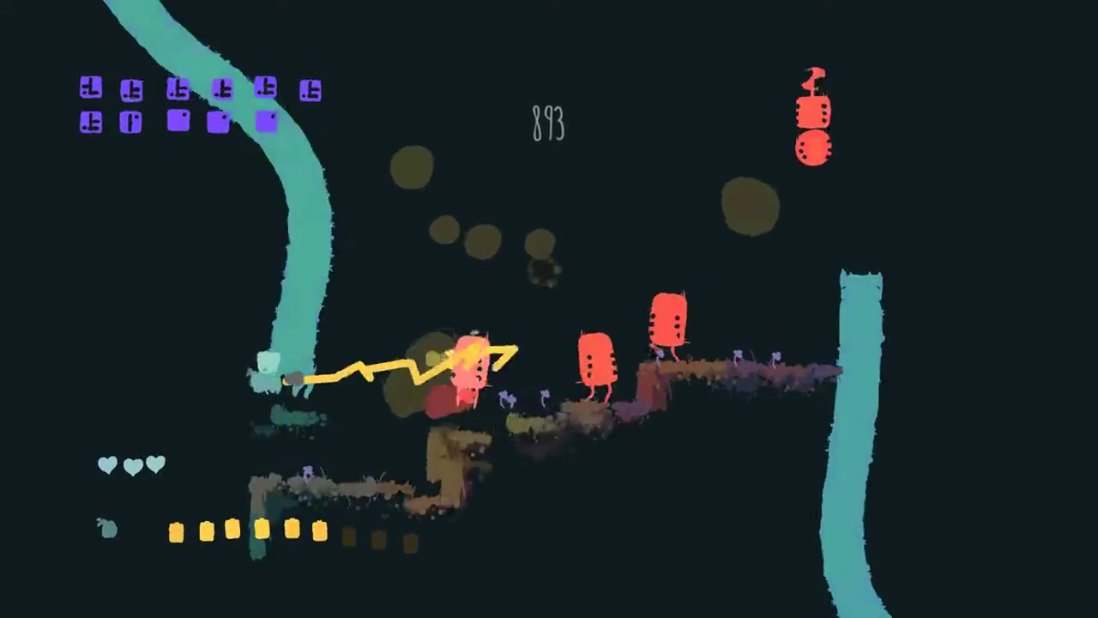
pyautogui.press('x')
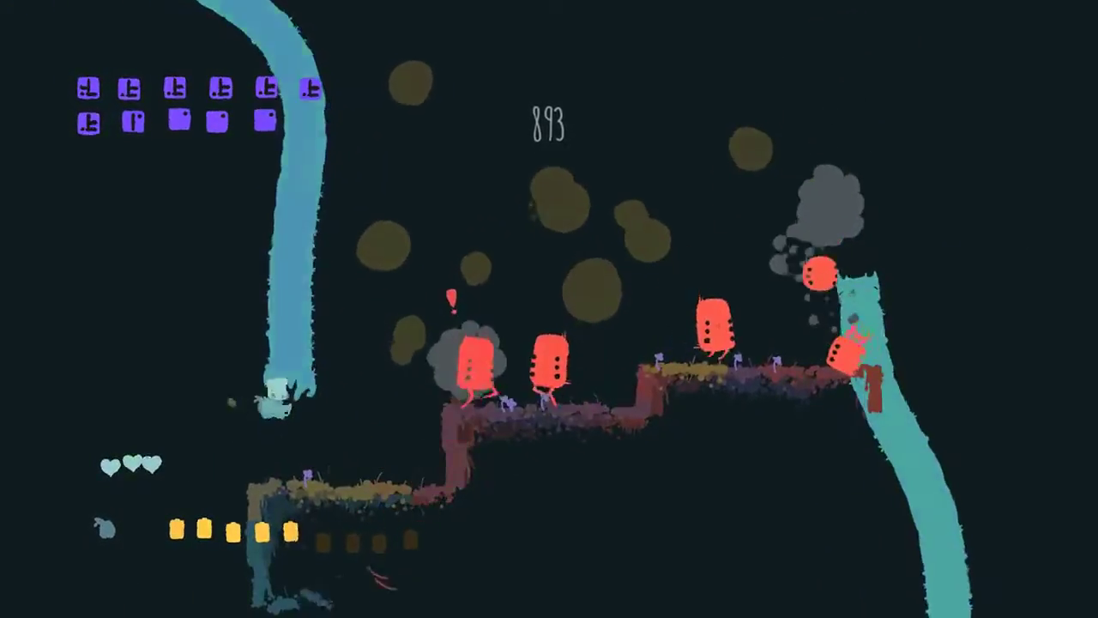
pyautogui.press('x')
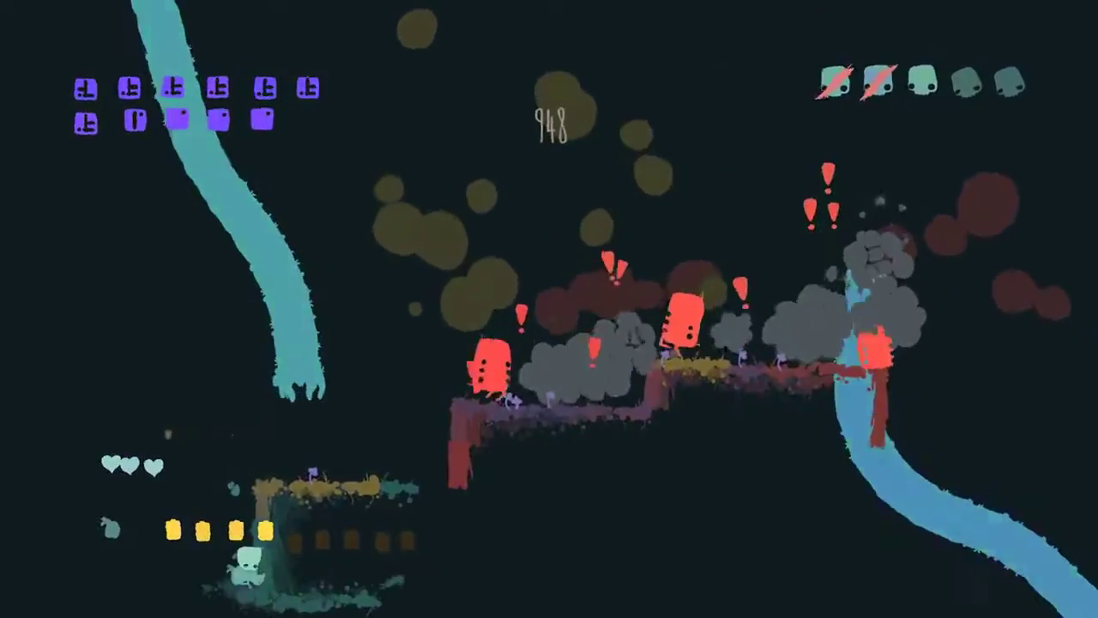
pyautogui.press('z')
pyautogui.press('x')
pyautogui.press('x')
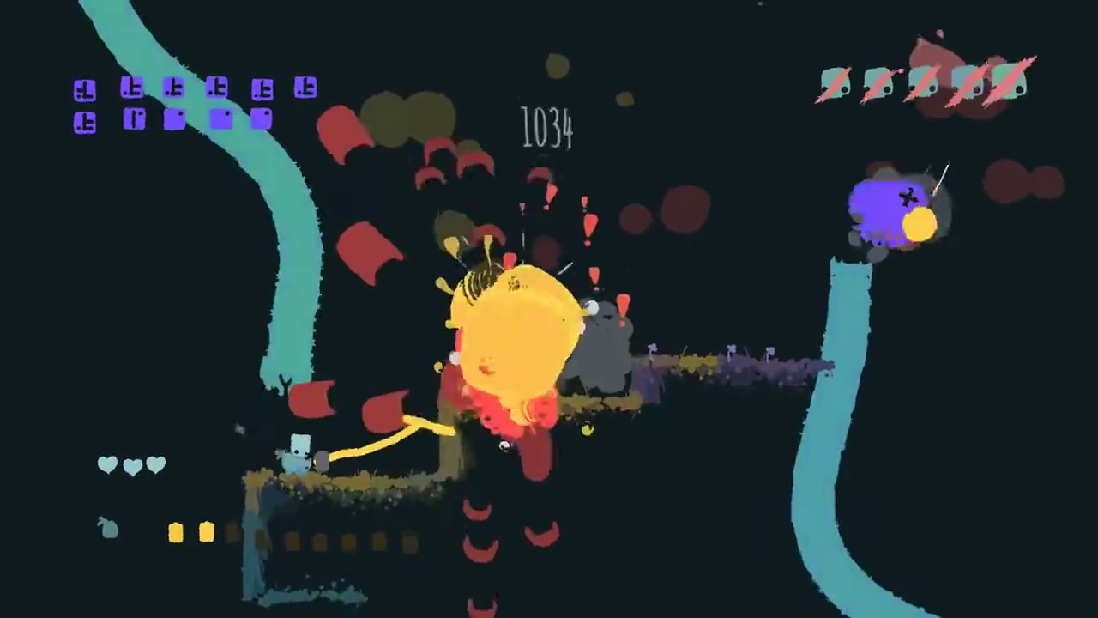
pyautogui.press('x')
# Jump onto the right-hand platform and climb to the top of the right vine
pyautogui.press('Right')
pyautogui.press('z')
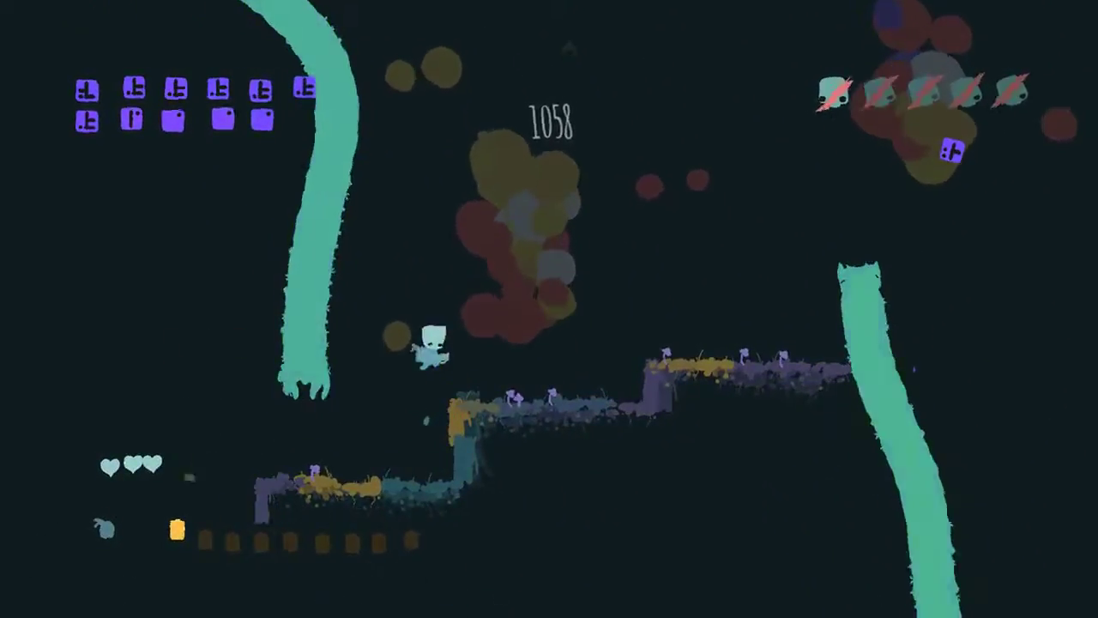
pyautogui.press('z')
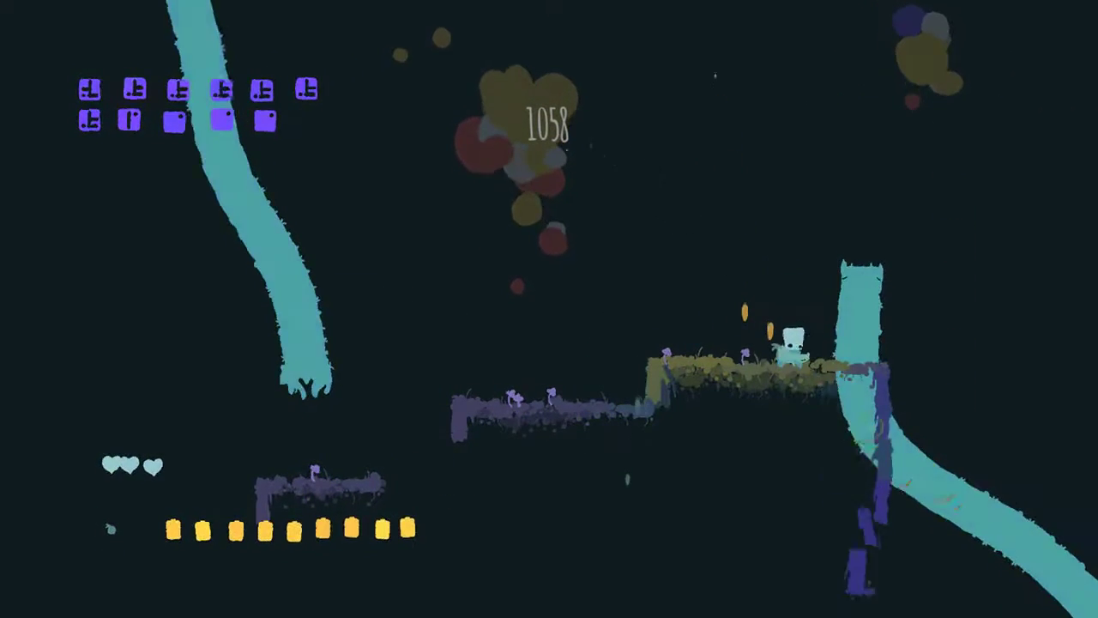
pyautogui.press('Up')
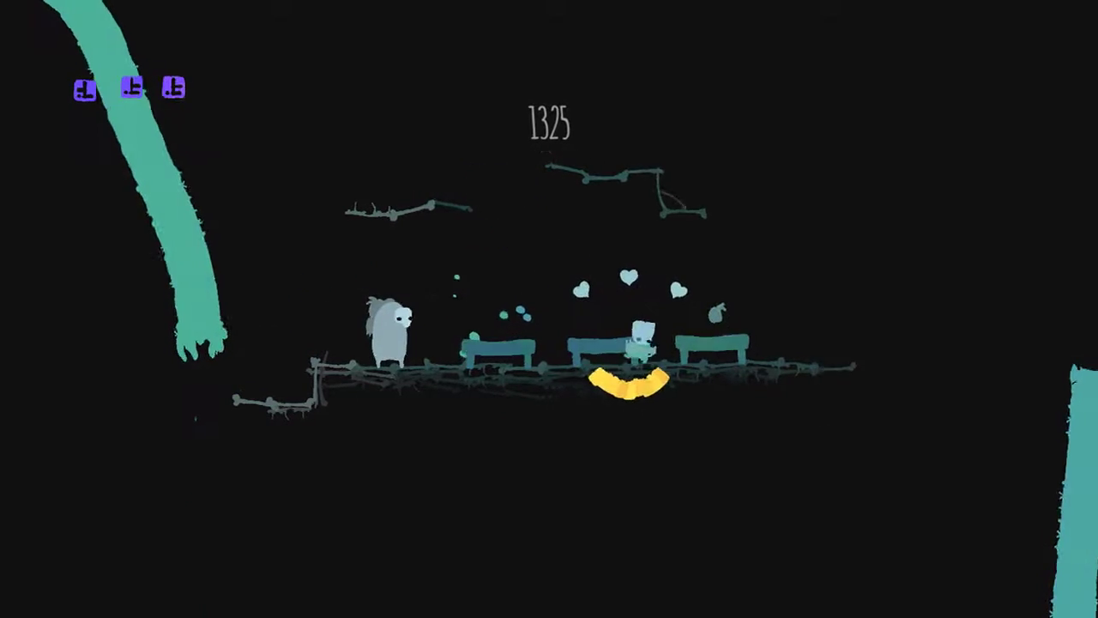
# Jump right across the shopkeeper's bone platform
pyautogui.press('Right')
pyautogui.press('z')
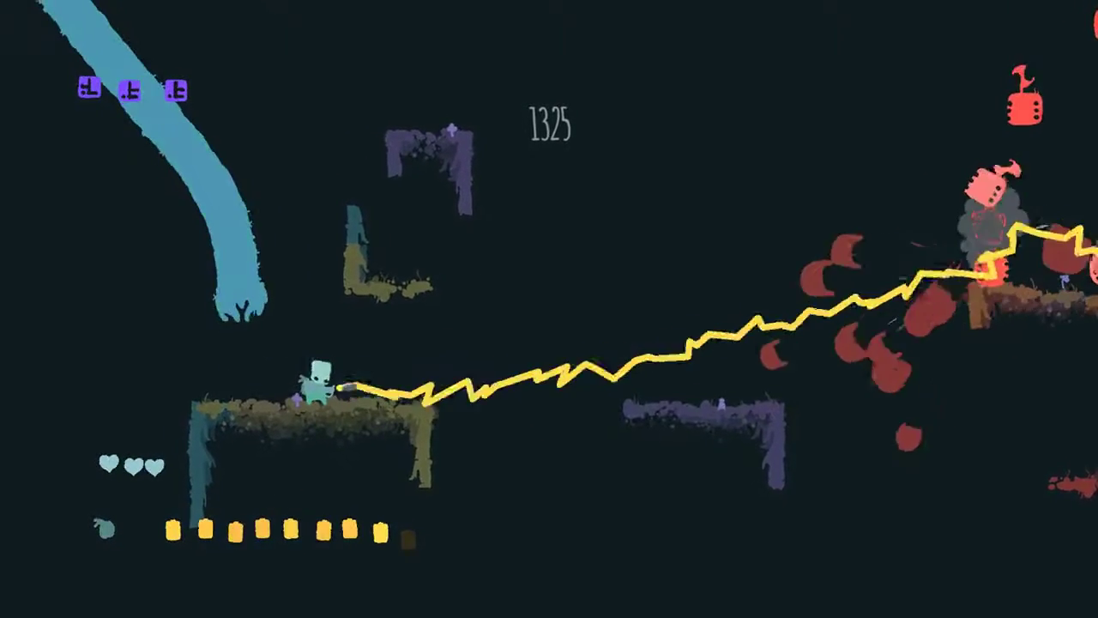
# Shoot the red enemies on the right while walking right
pyautogui.press('x')
pyautogui.press('x')
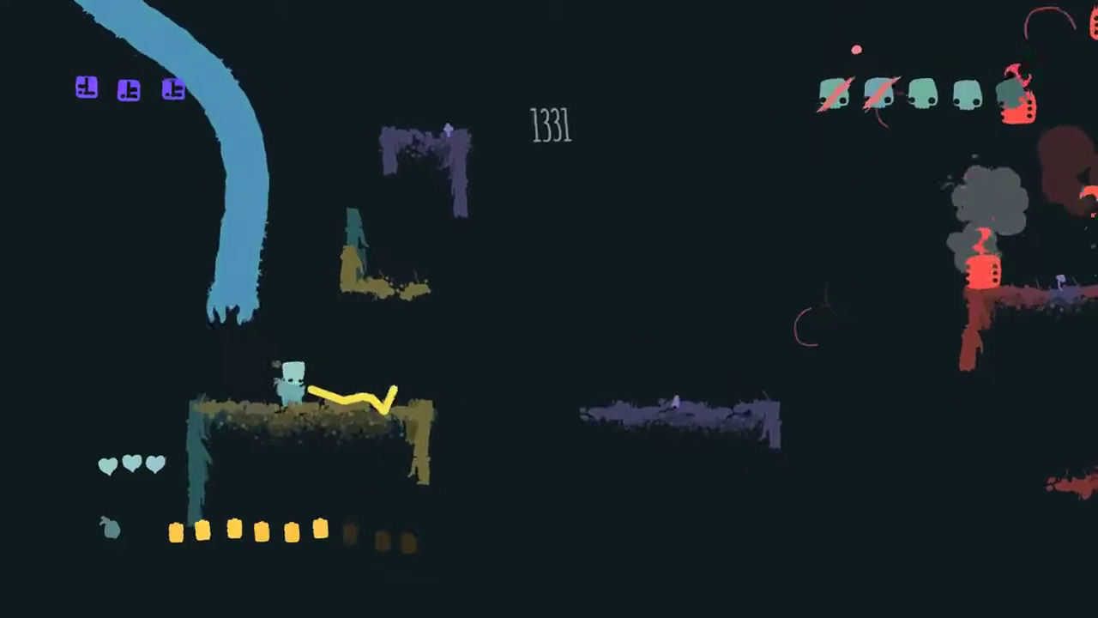
pyautogui.press('Right')
pyautogui.press('x')
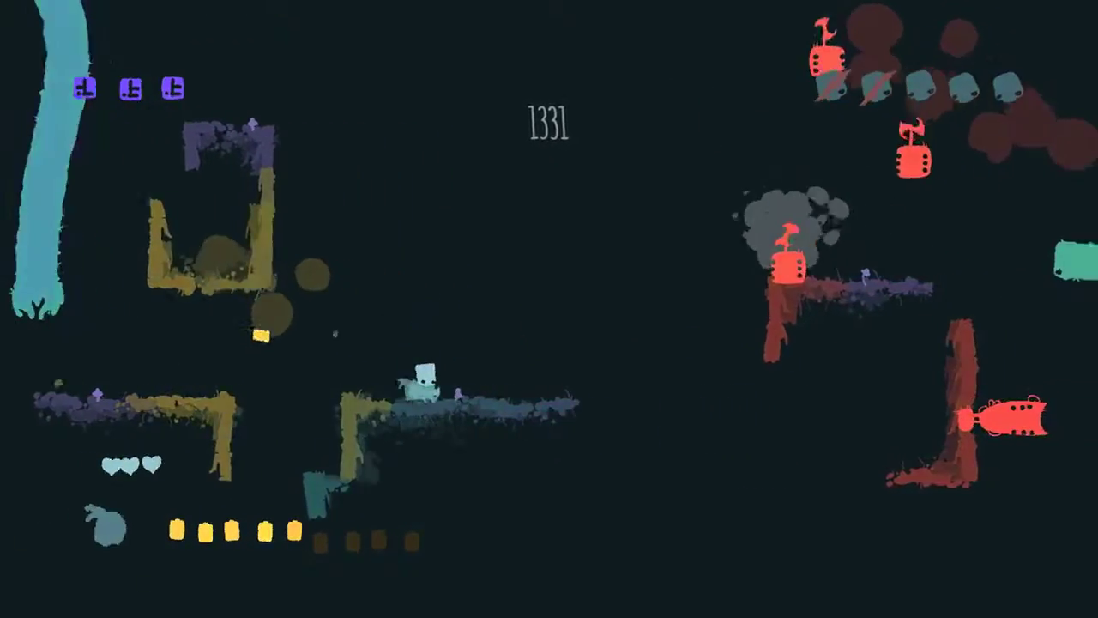
pyautogui.press('x')
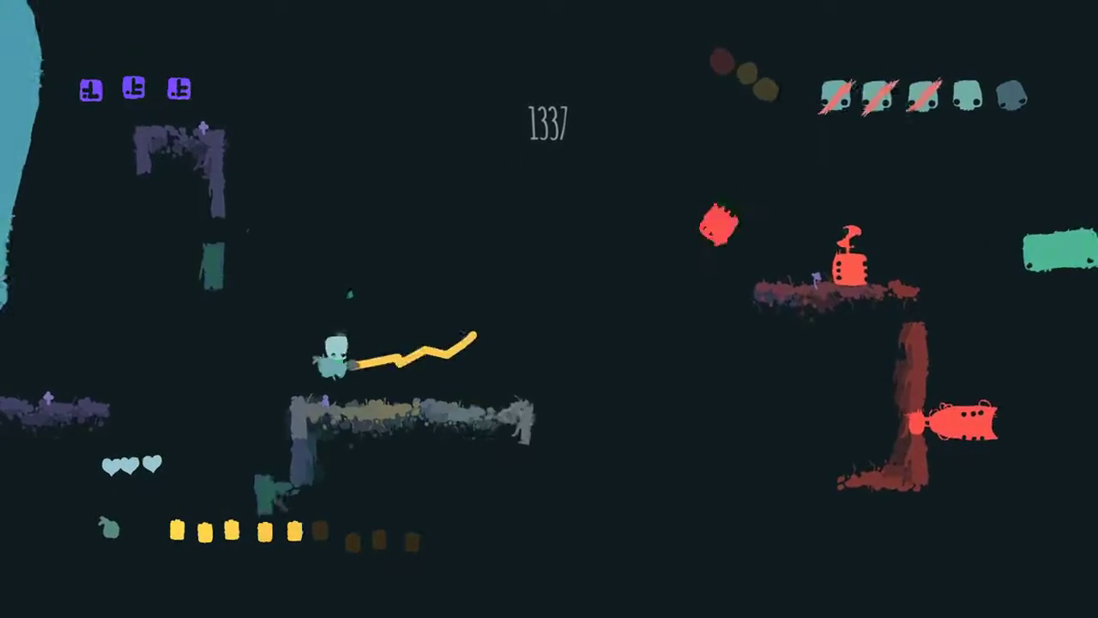
# Advance right, drop down and blast the red enemies on the platform
pyautogui.press('Right')
pyautogui.press('x')
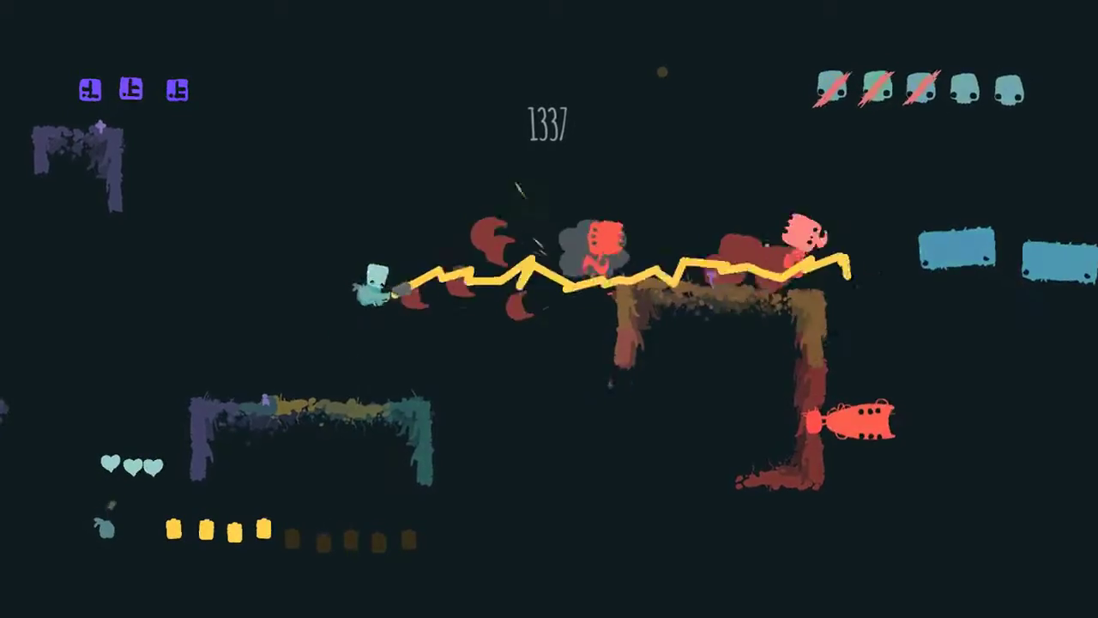
pyautogui.press('z')
pyautogui.press('x')
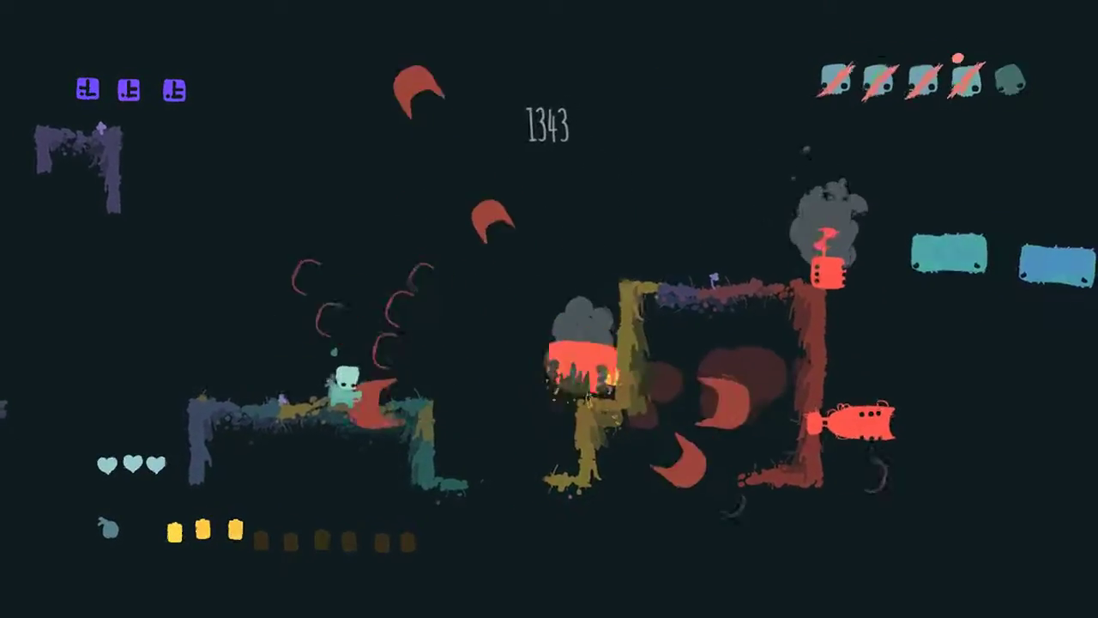
pyautogui.press('Right')
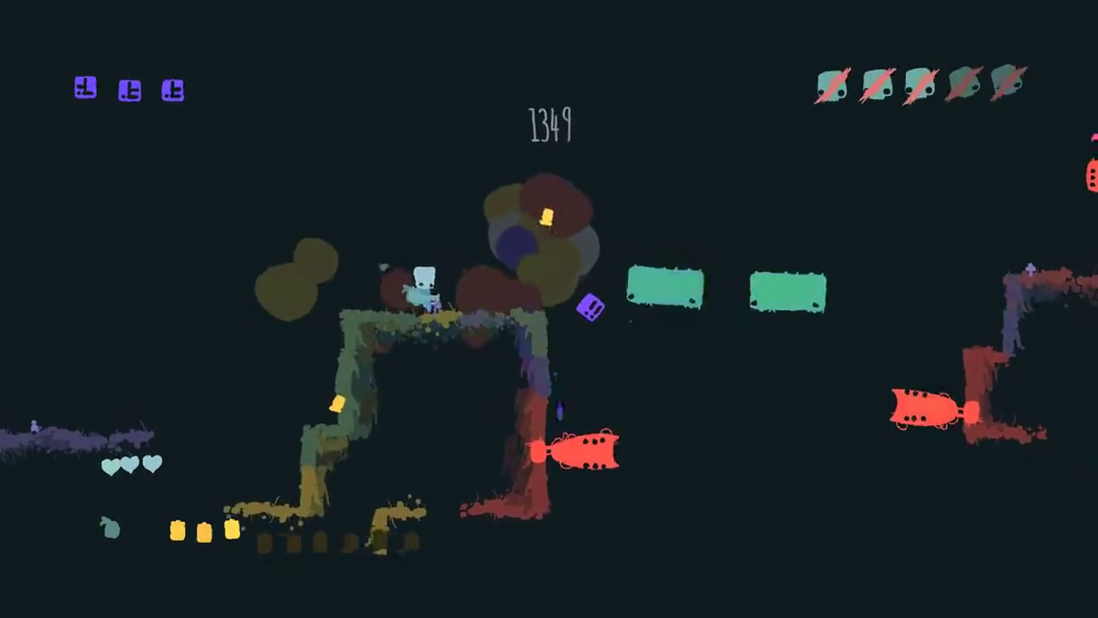
pyautogui.press('x')
pyautogui.press('x')
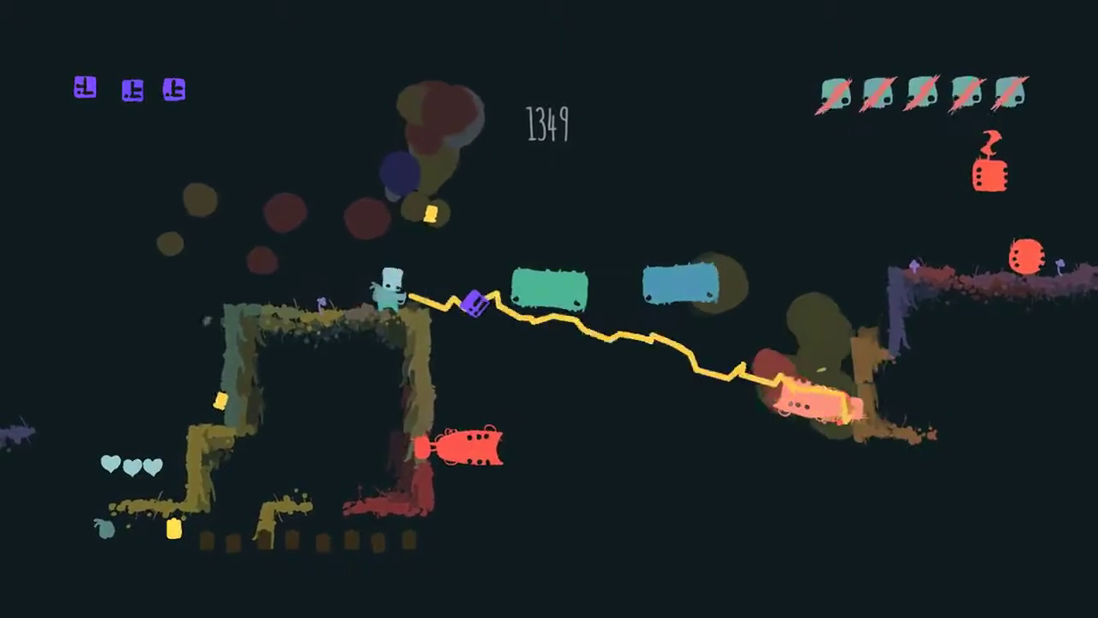
# Collect the glyph pickup, then leap the gap and shoot the red enemy
pyautogui.press('Right')
pyautogui.press('Left')
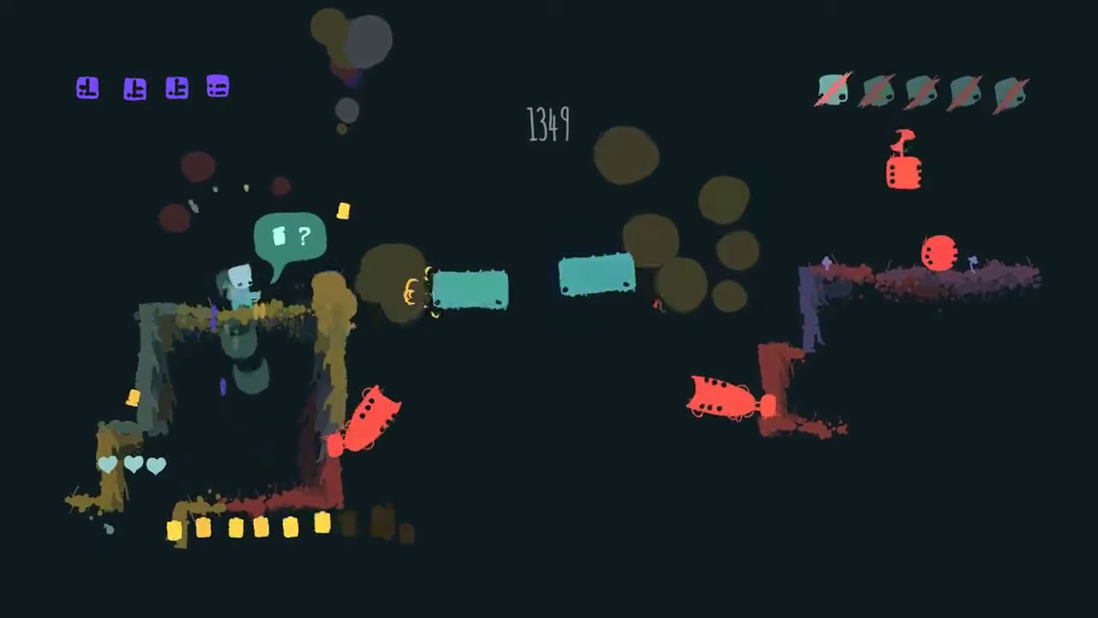
pyautogui.press('x')
pyautogui.press('Right')
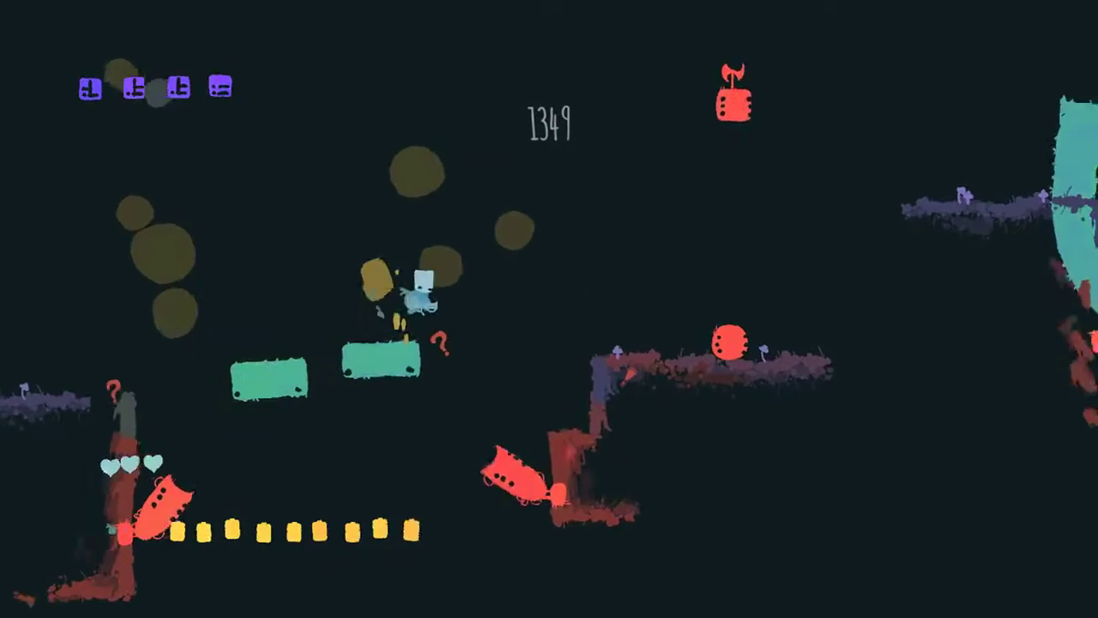
pyautogui.press('x')
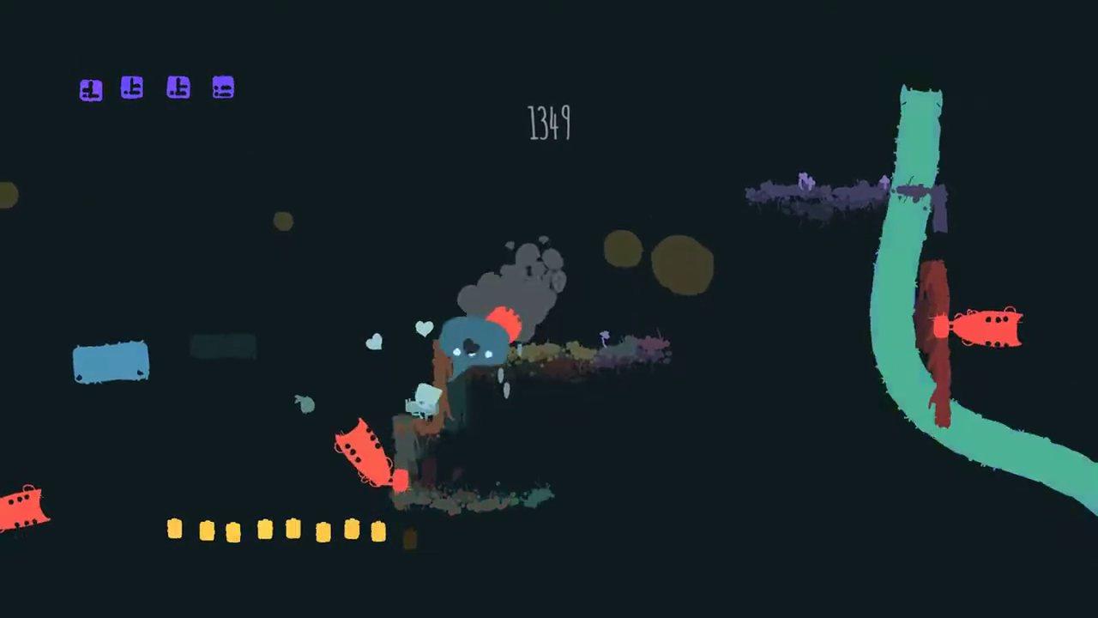
# Leap up-right, destroy the red enemy on the platform and drop beside the pillar
pyautogui.press('Right')
pyautogui.press('z')
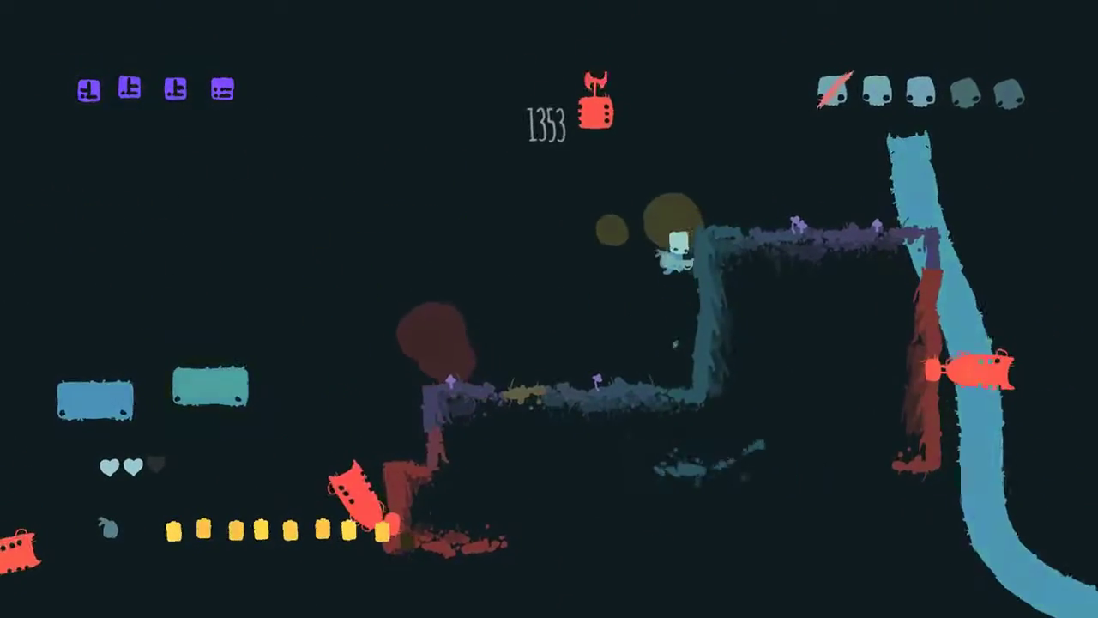
pyautogui.press('x')
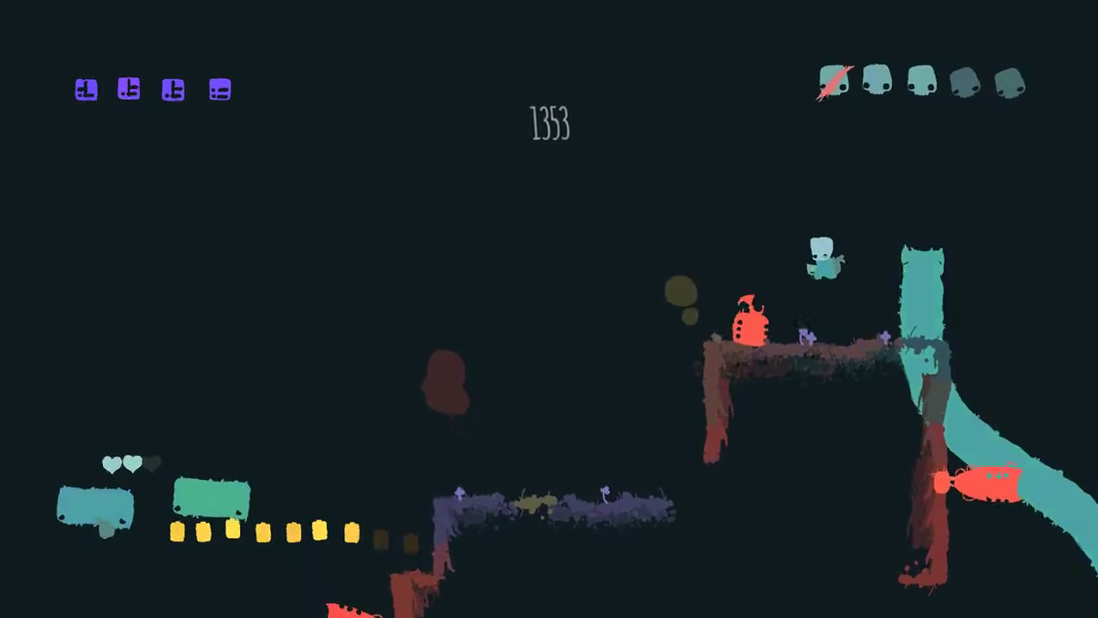
pyautogui.press('Left')
pyautogui.press('x')
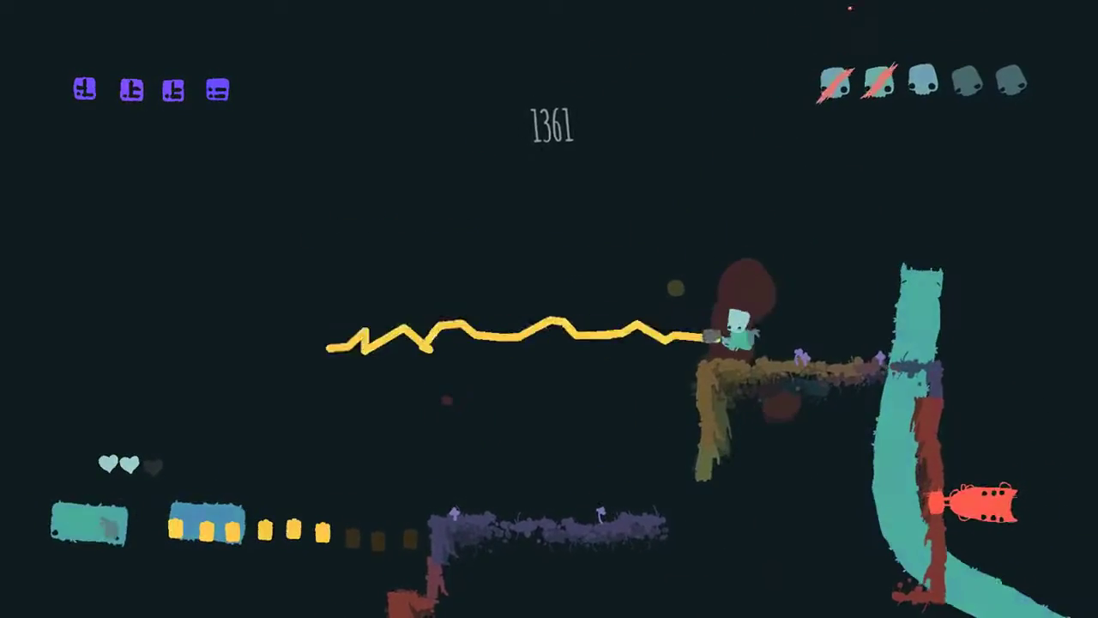
pyautogui.press('Left')
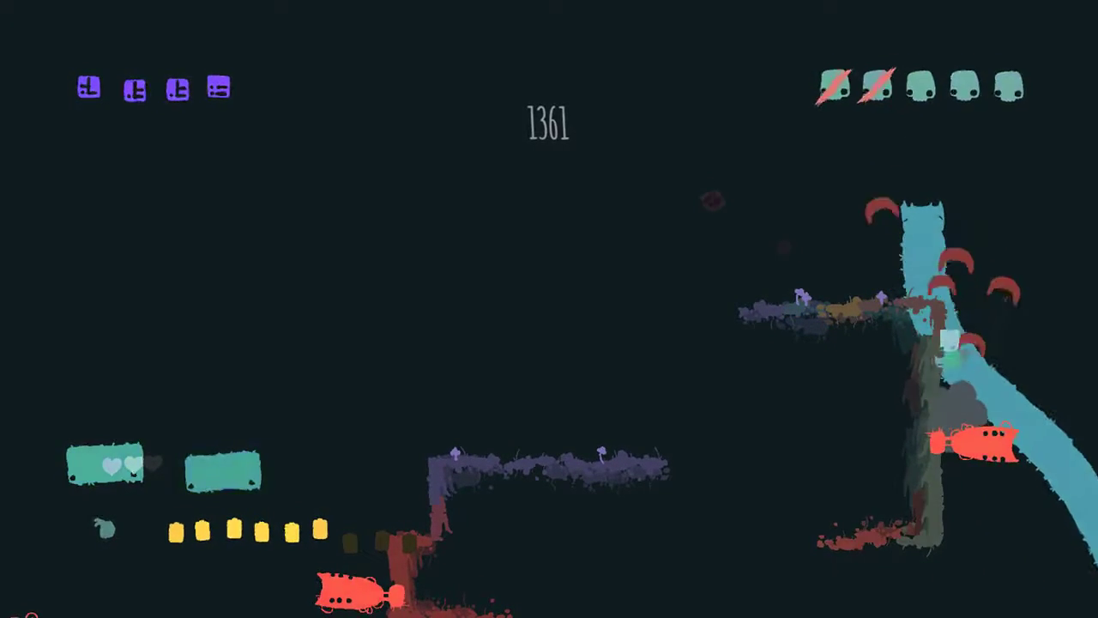
# Destroy the red torpedo enemy and fire at the enemies to the right
pyautogui.press('x')
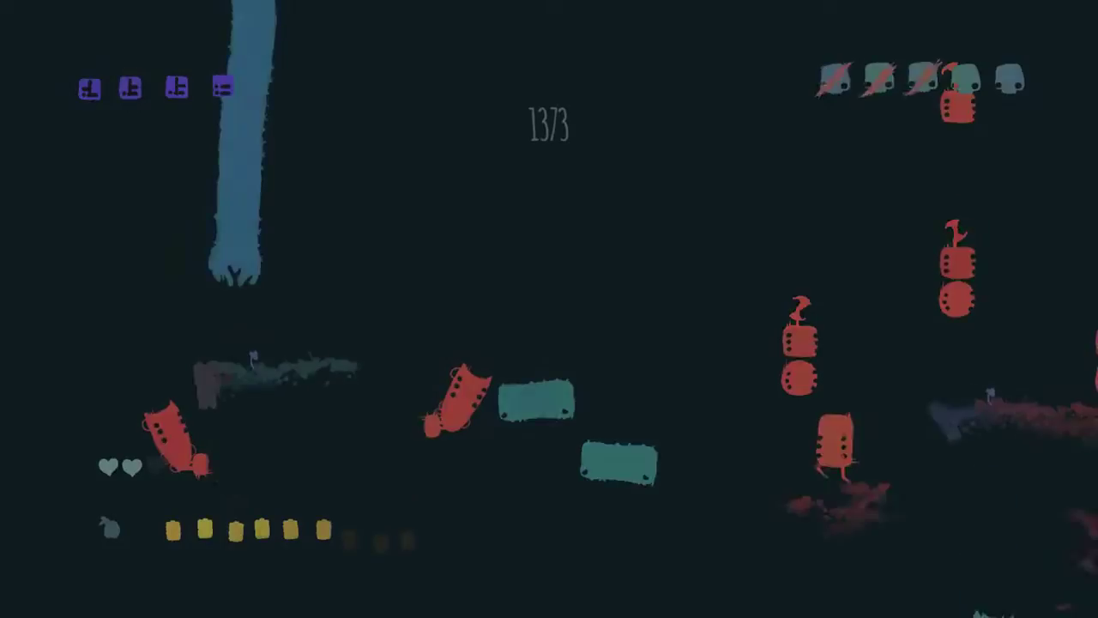
pyautogui.press('x')
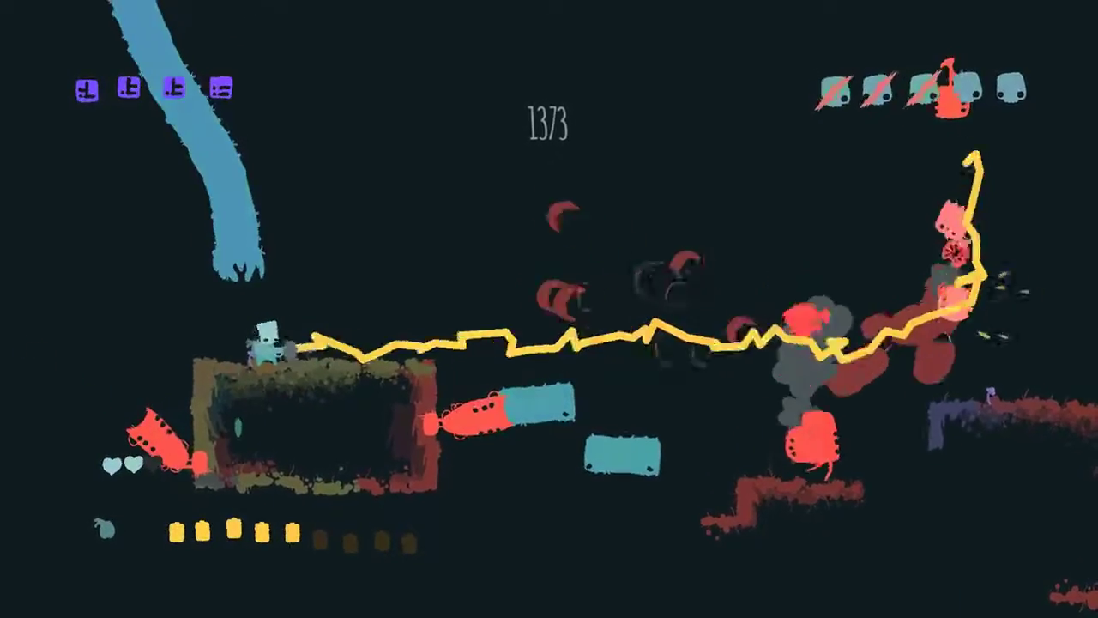
pyautogui.press('x')
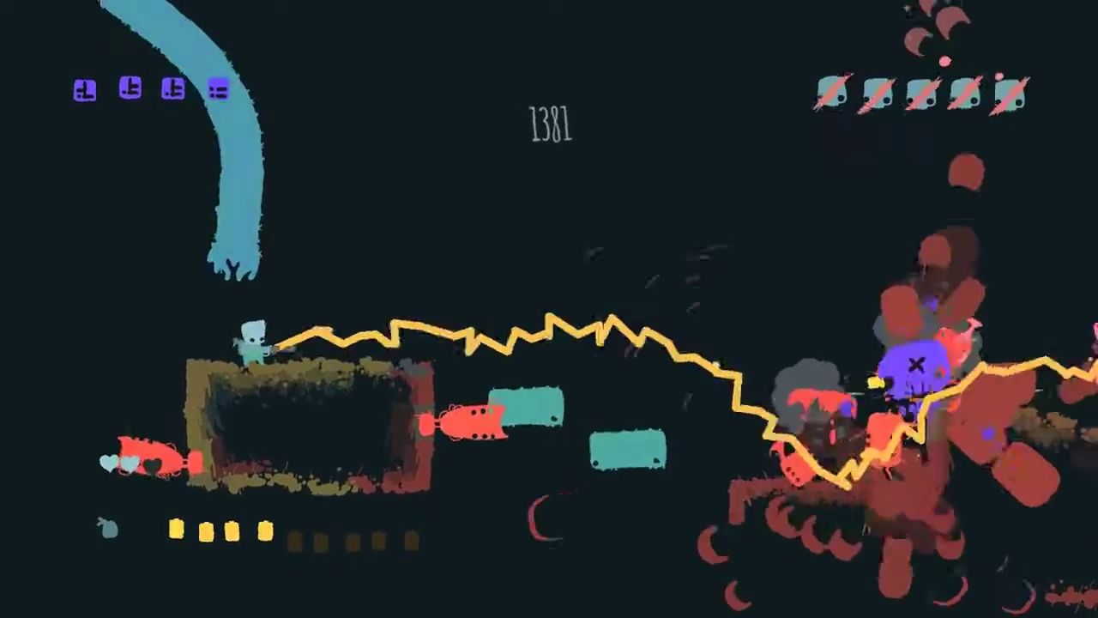
pyautogui.press('x')
pyautogui.press('x')
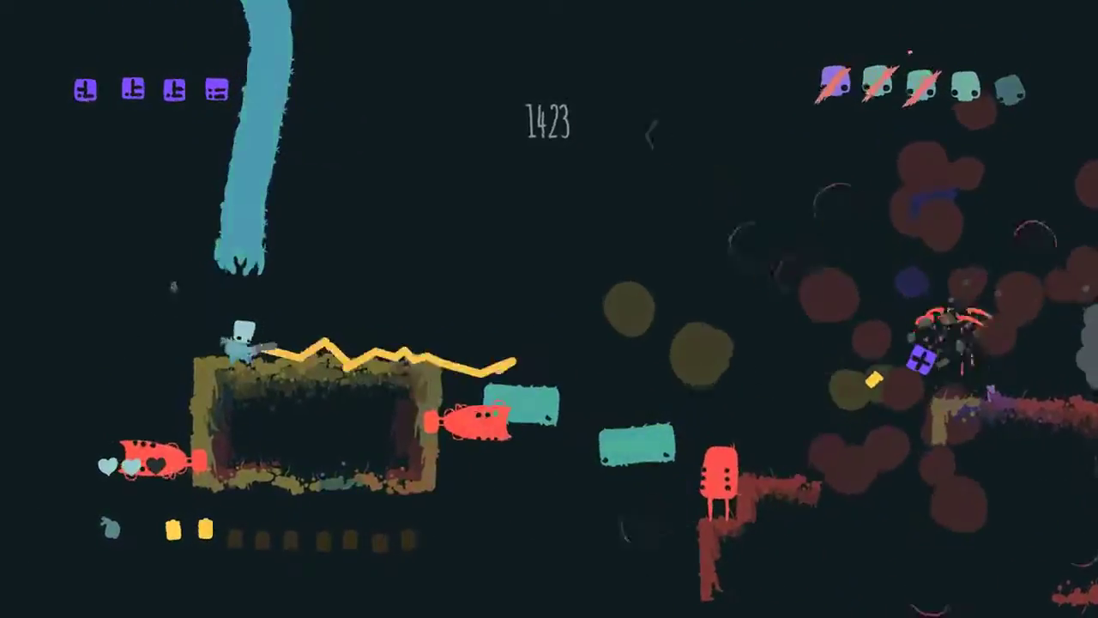
# Move right across the platform and jump onto the raised platform on the right
pyautogui.press('Right')
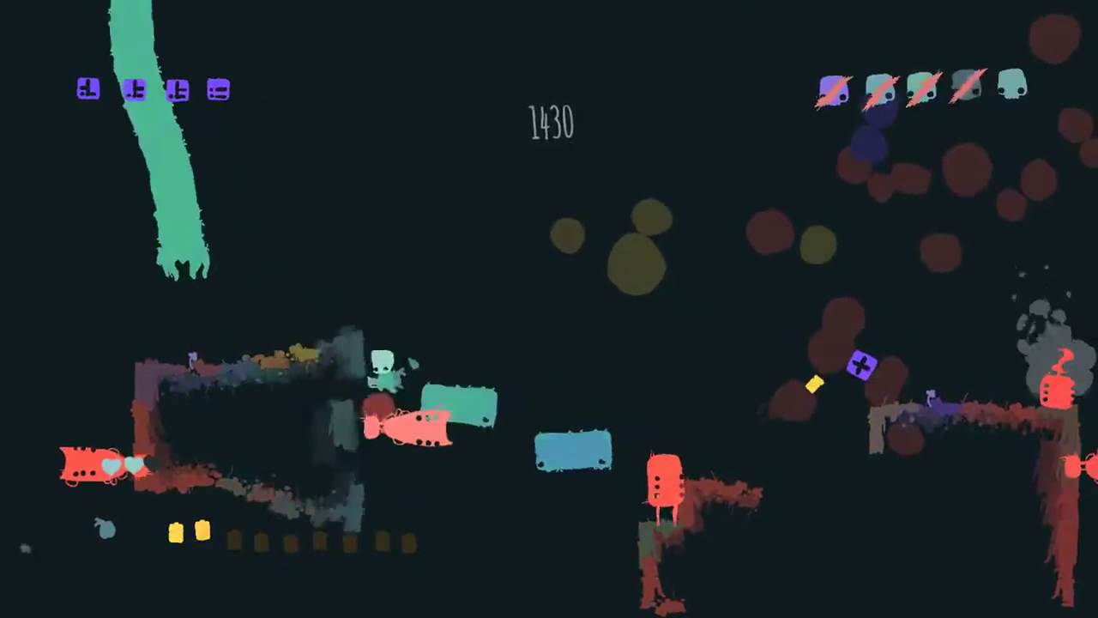
pyautogui.press('z')
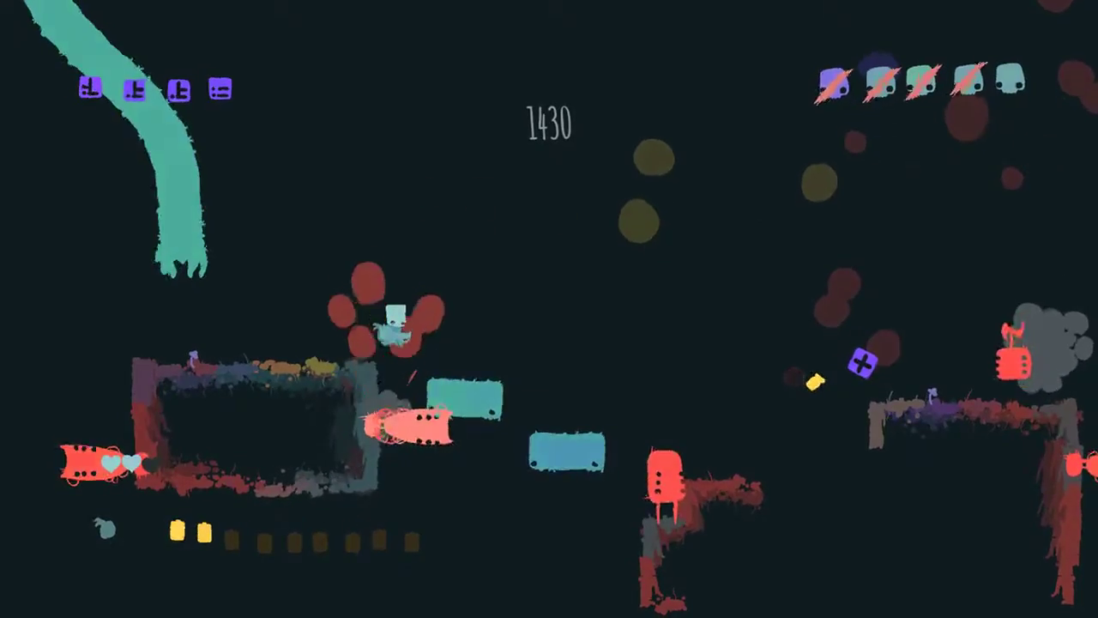
pyautogui.press('x')
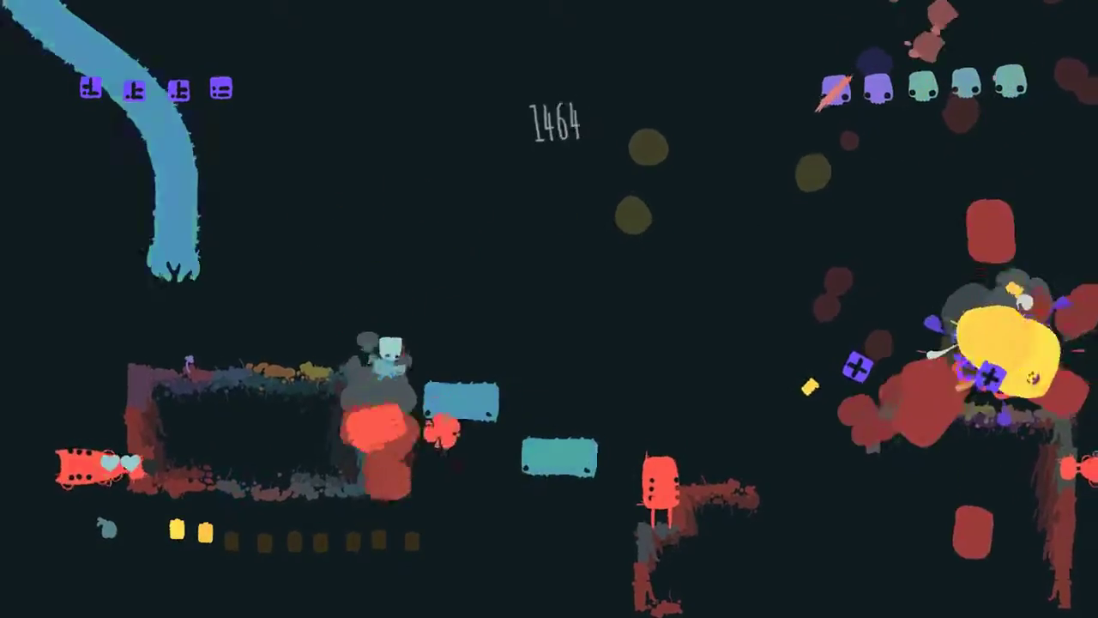
pyautogui.press('Right')
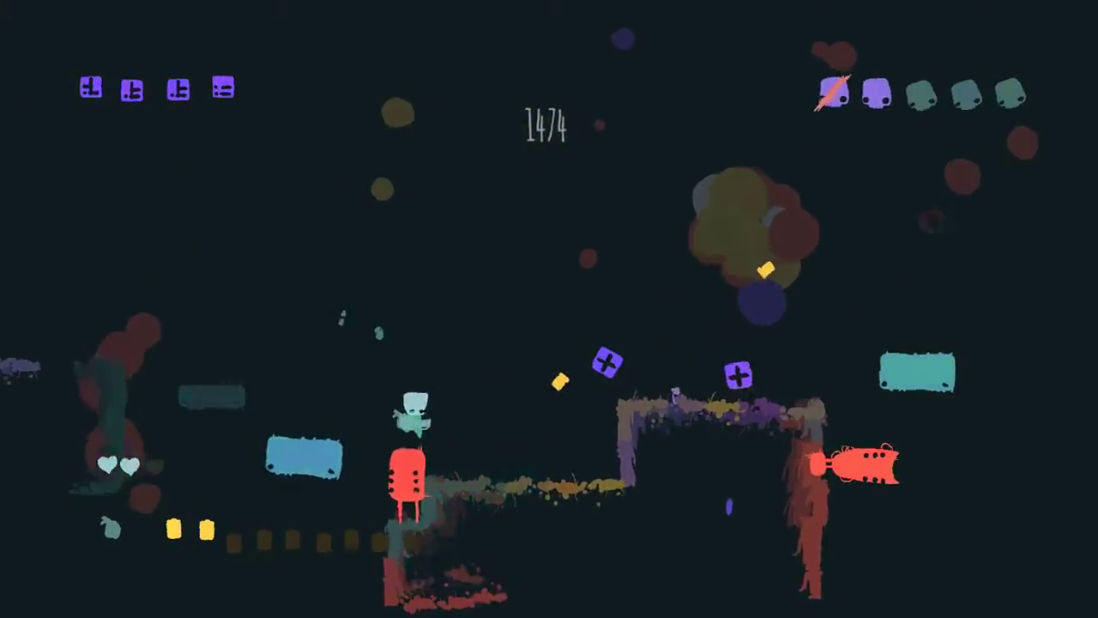
pyautogui.press('Right')
pyautogui.press('z')
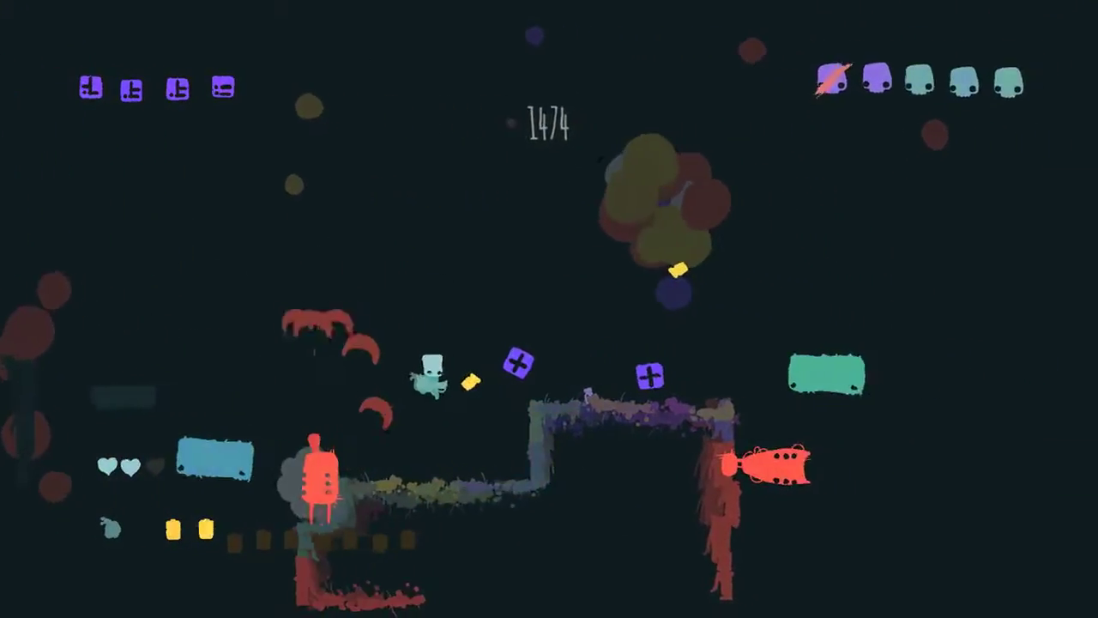
pyautogui.press('x')
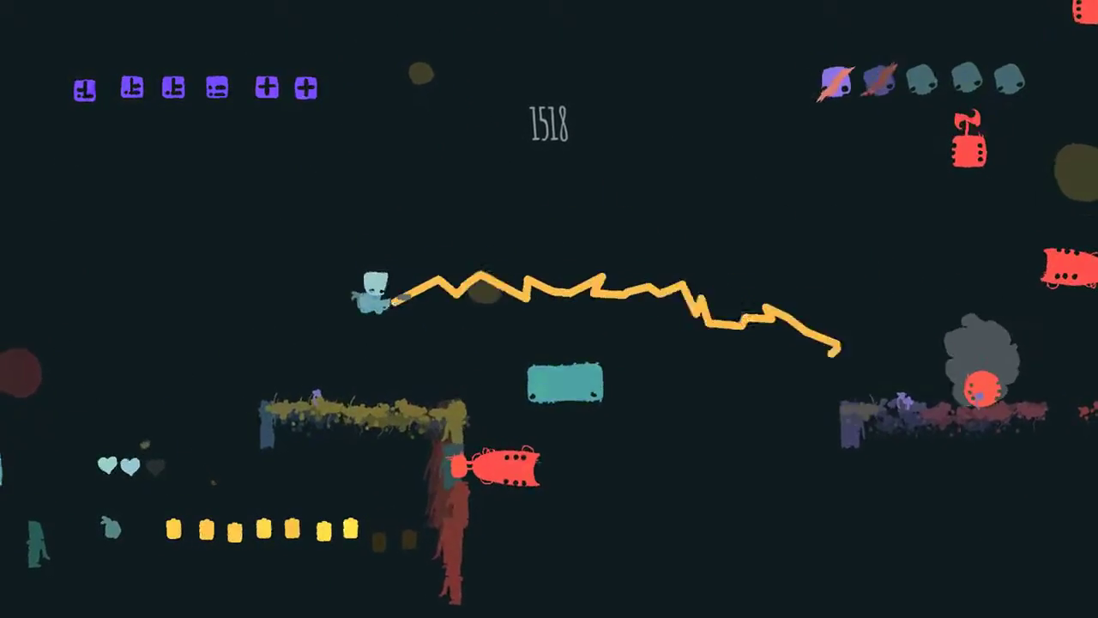
# Jump and shoot right, then drop back and leap off to the left
pyautogui.press('z')
pyautogui.press('x')
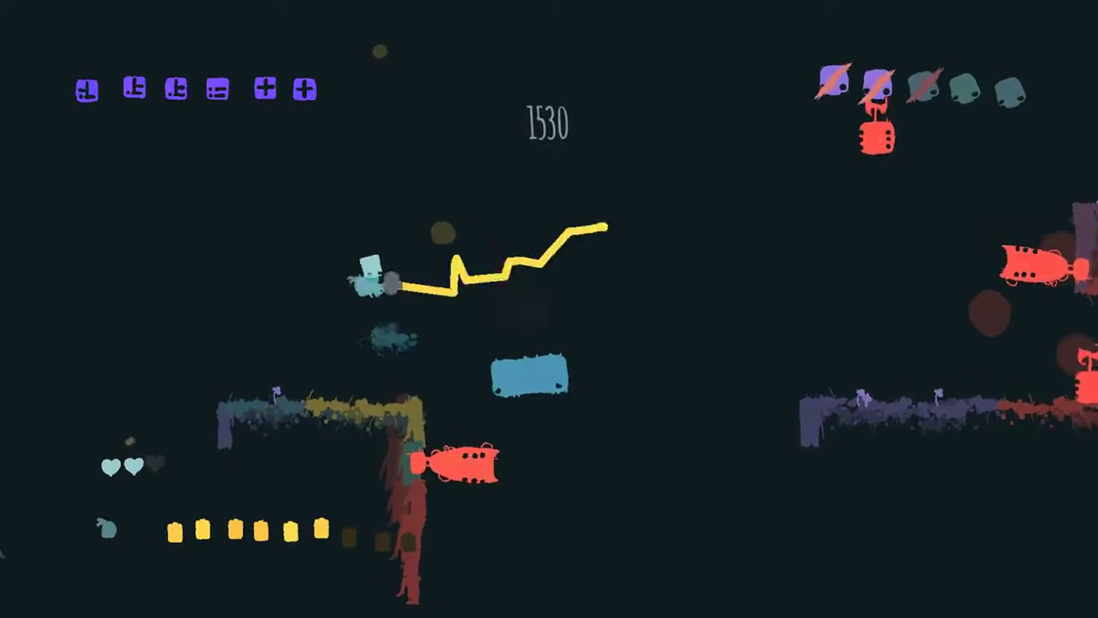
pyautogui.press('z')
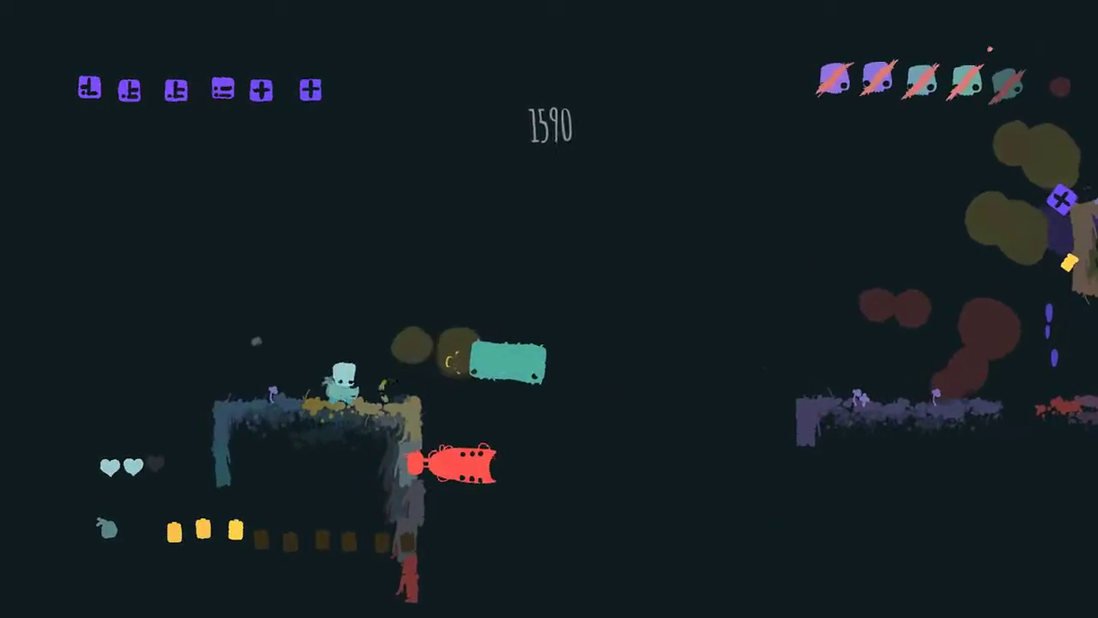
pyautogui.press('Left')
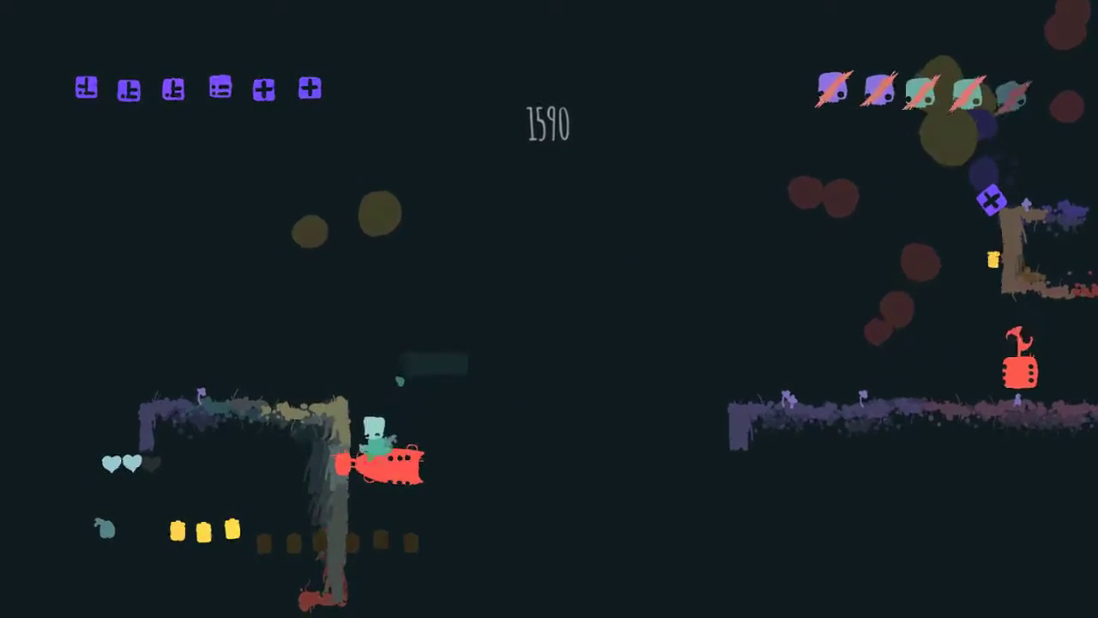
pyautogui.press('z')
pyautogui.press('Left')
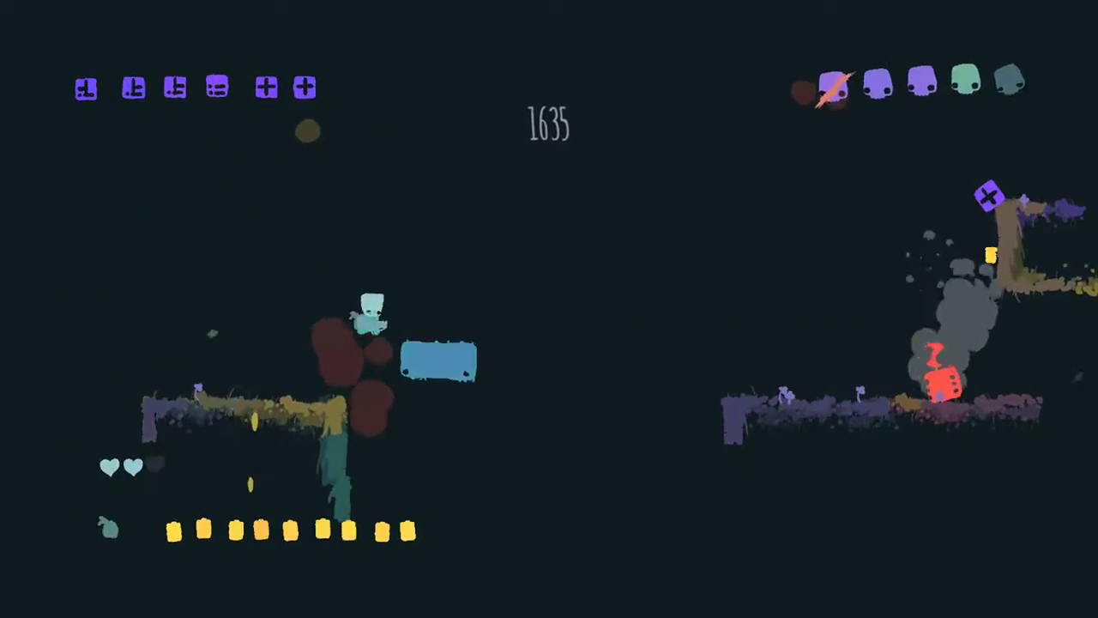
# Move right, jump toward the group of red enemies and blow them up
pyautogui.press('Right')
pyautogui.press('x')
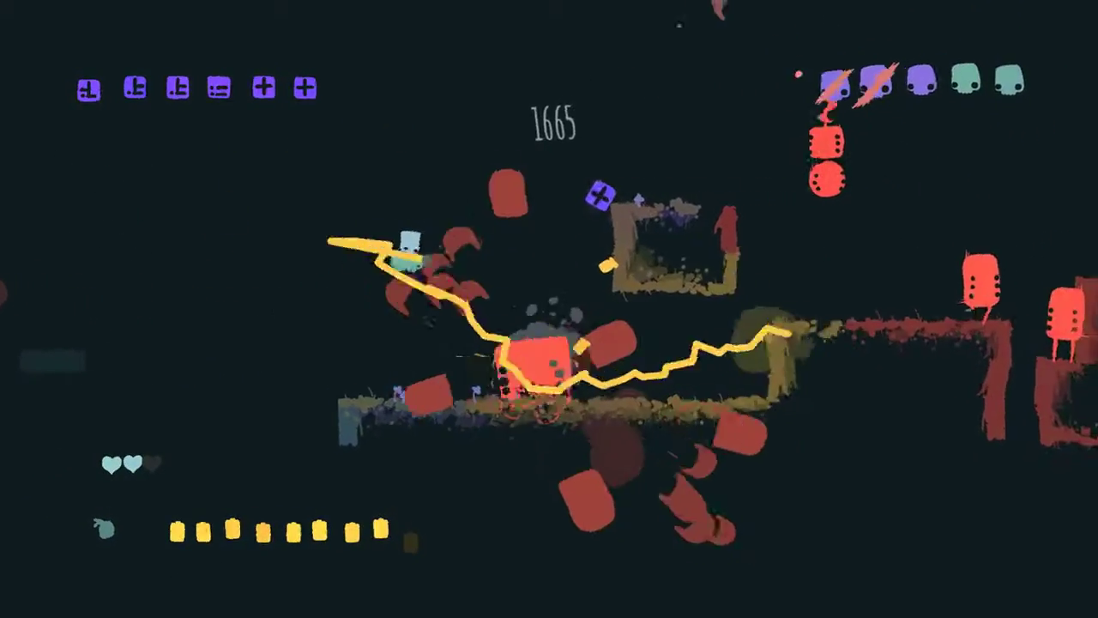
pyautogui.press('Right')
pyautogui.press('z')
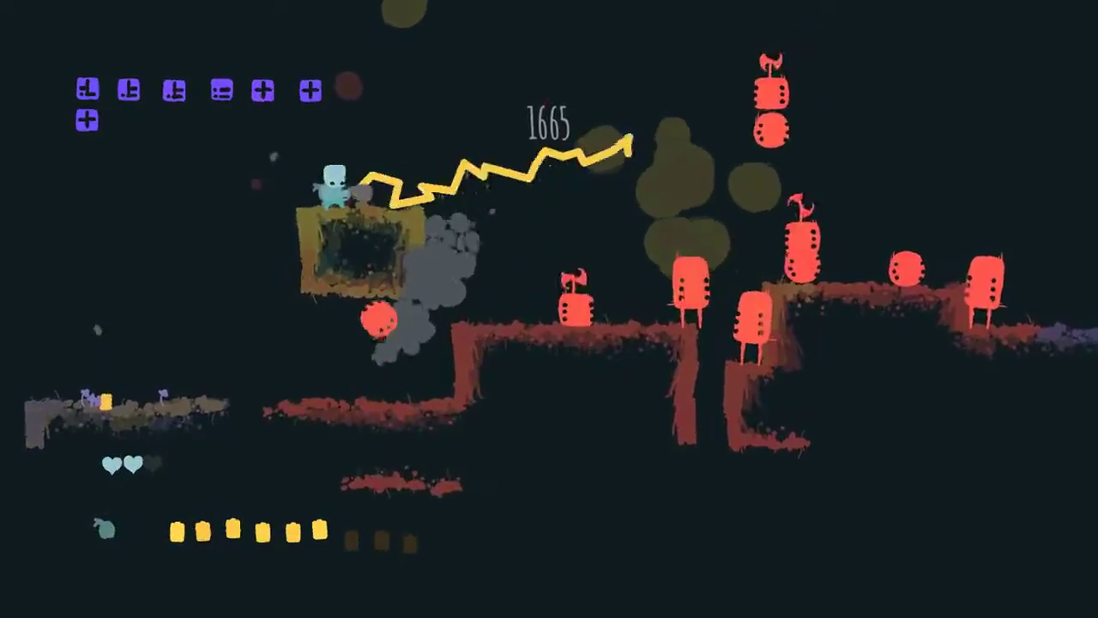
pyautogui.press('x')
pyautogui.press('x')
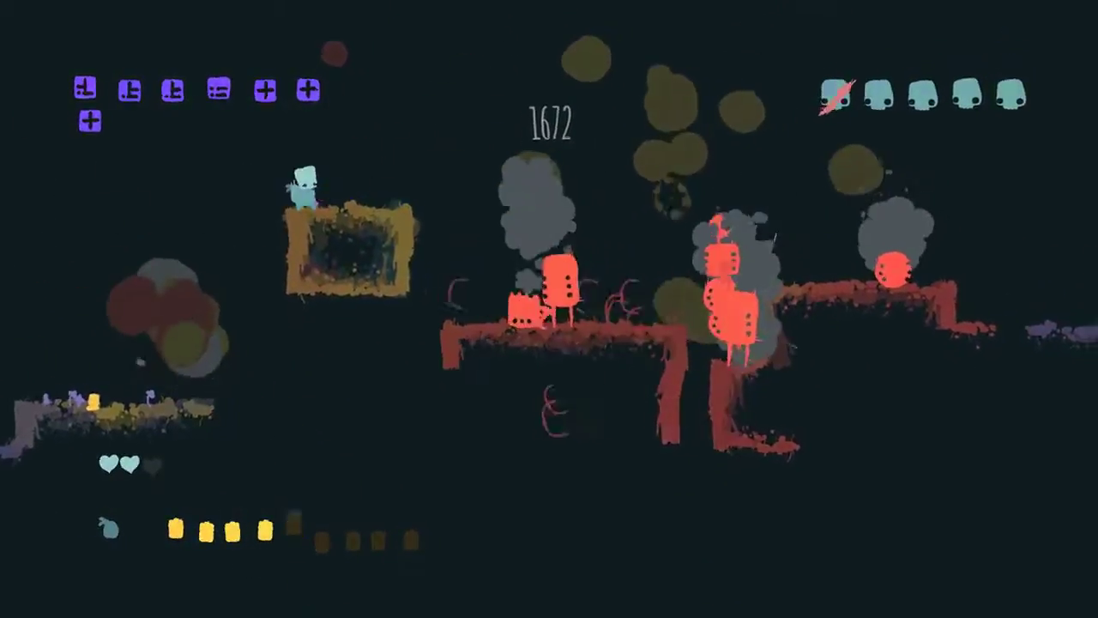
pyautogui.press('x')
pyautogui.press('x')
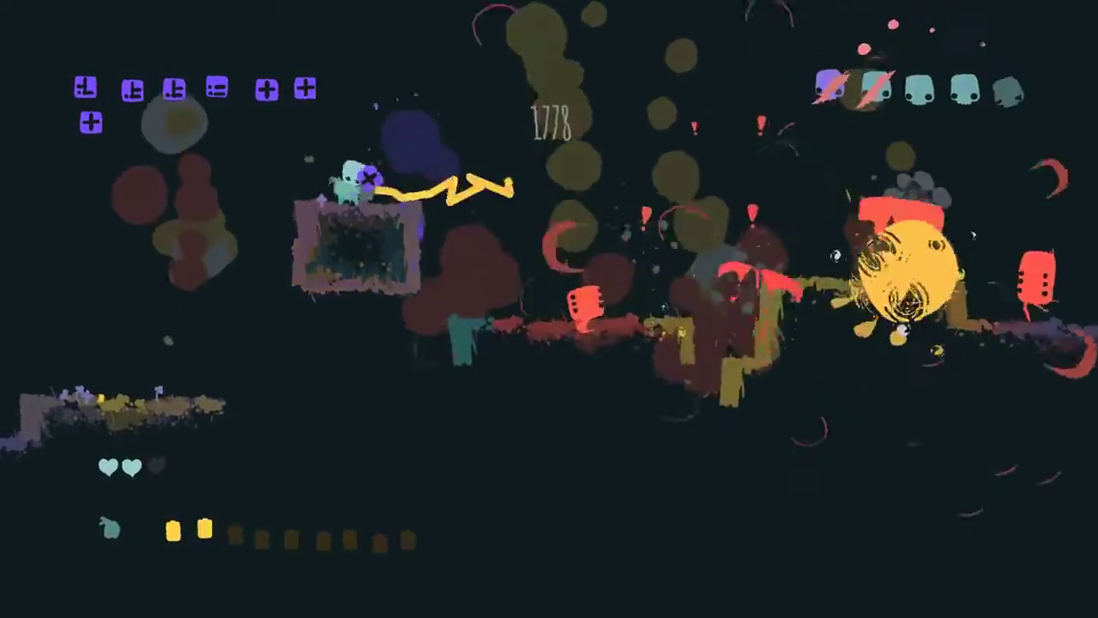
# Shoot the remaining enemies, including the one on the lower platform, while advancing right
pyautogui.press('x')
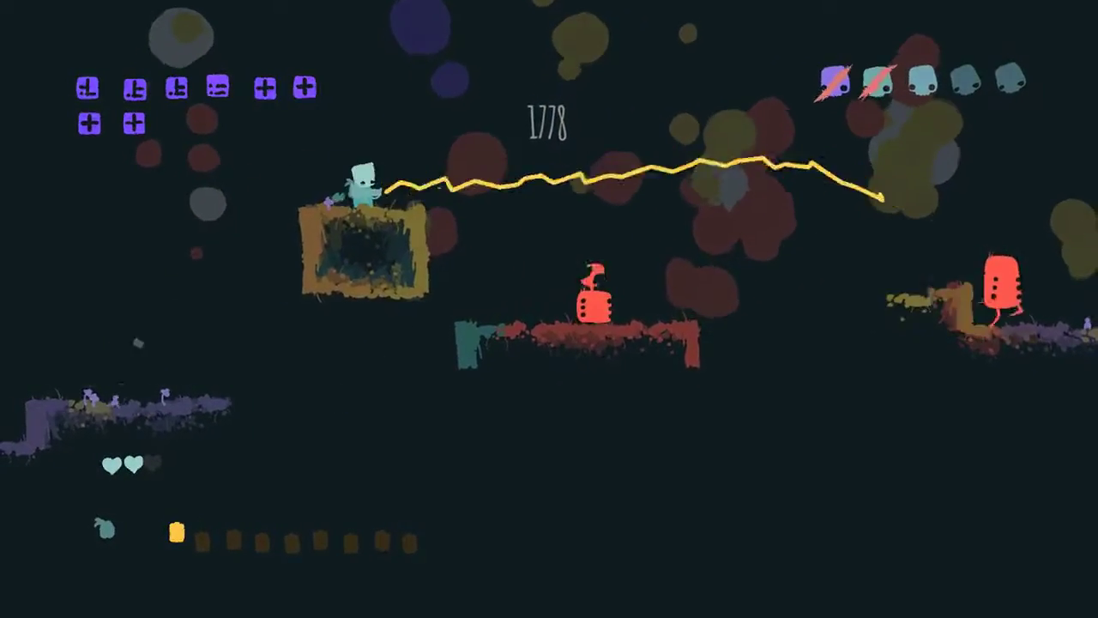
pyautogui.press('x')
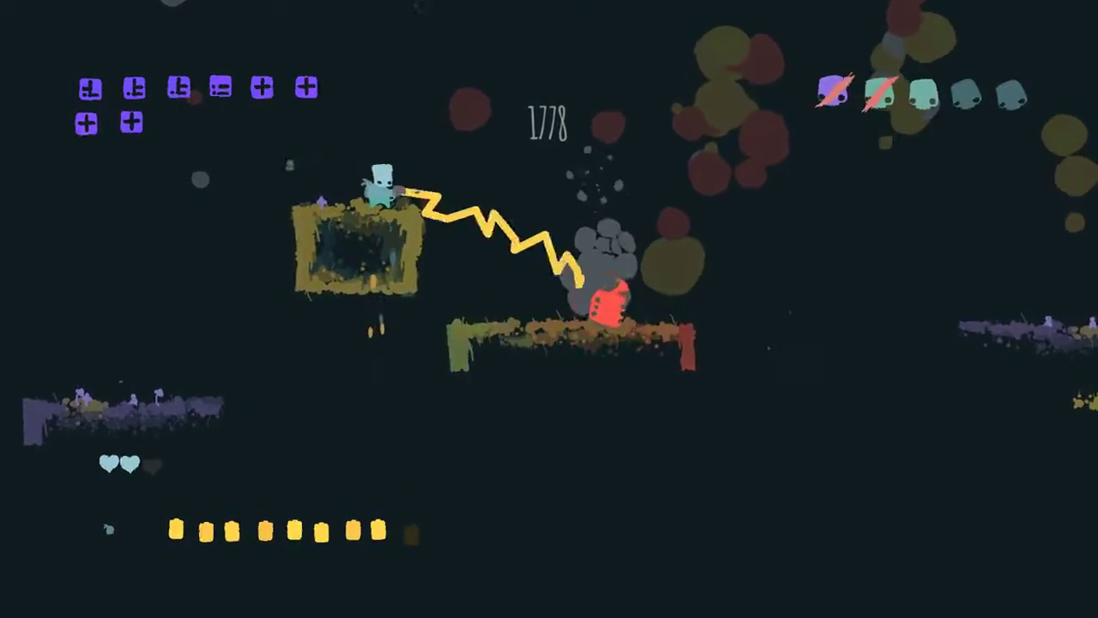
pyautogui.press('Right')
pyautogui.press('x')
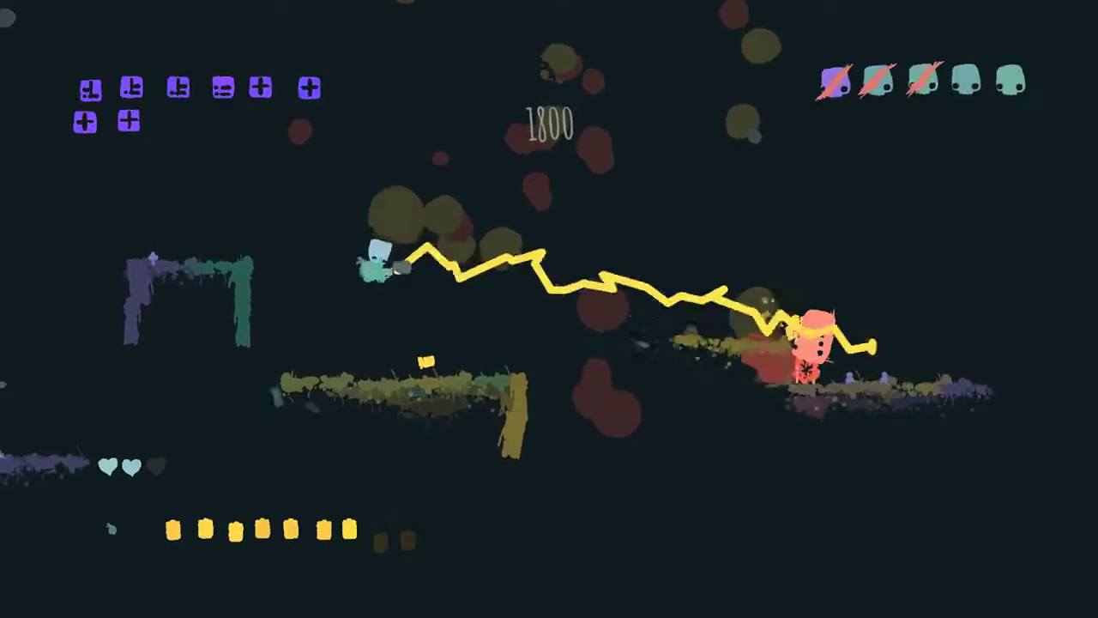
pyautogui.press('Right')
pyautogui.press('x')
pyautogui.press('x')
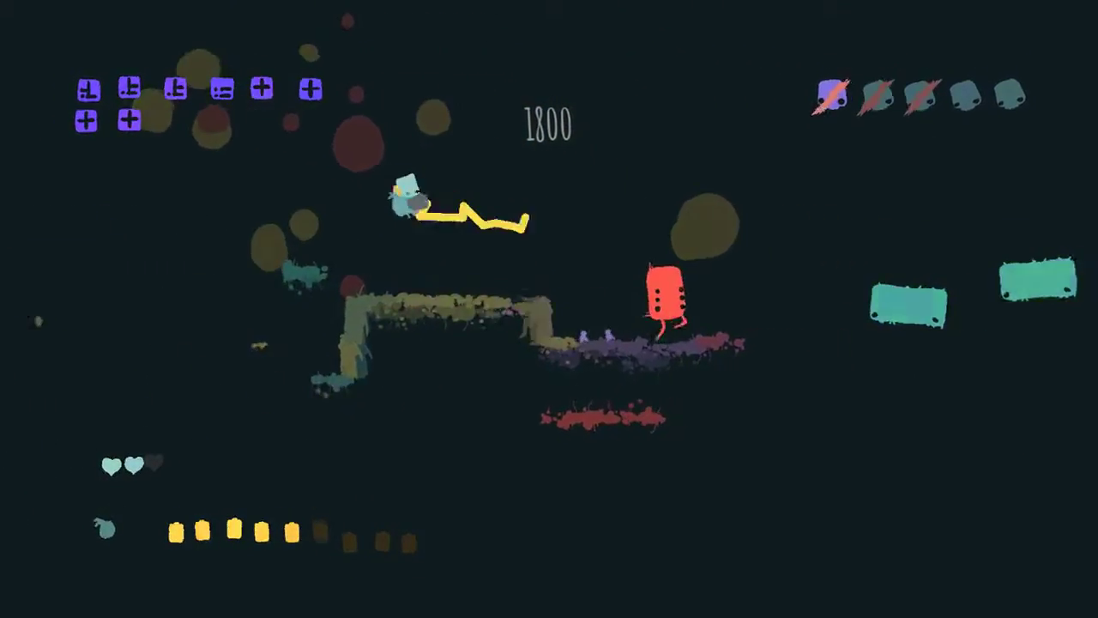
pyautogui.press('x')
pyautogui.press('x')
pyautogui.press('x')
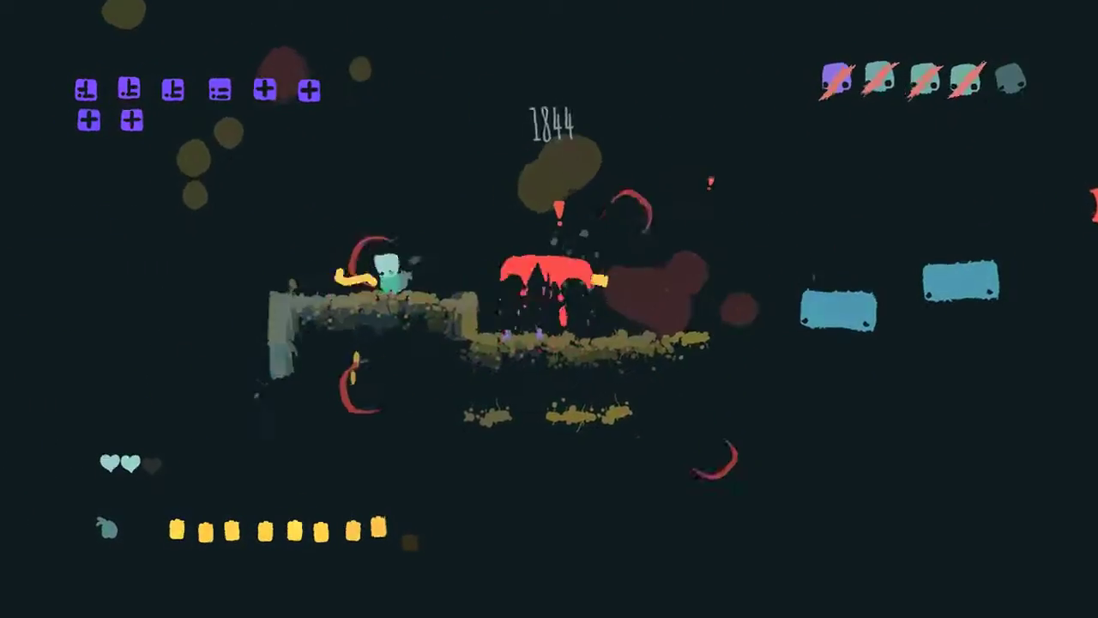
# Jump right toward the next platforms, drop back left and fire at the red enemy
pyautogui.press('Right')
pyautogui.press('z')
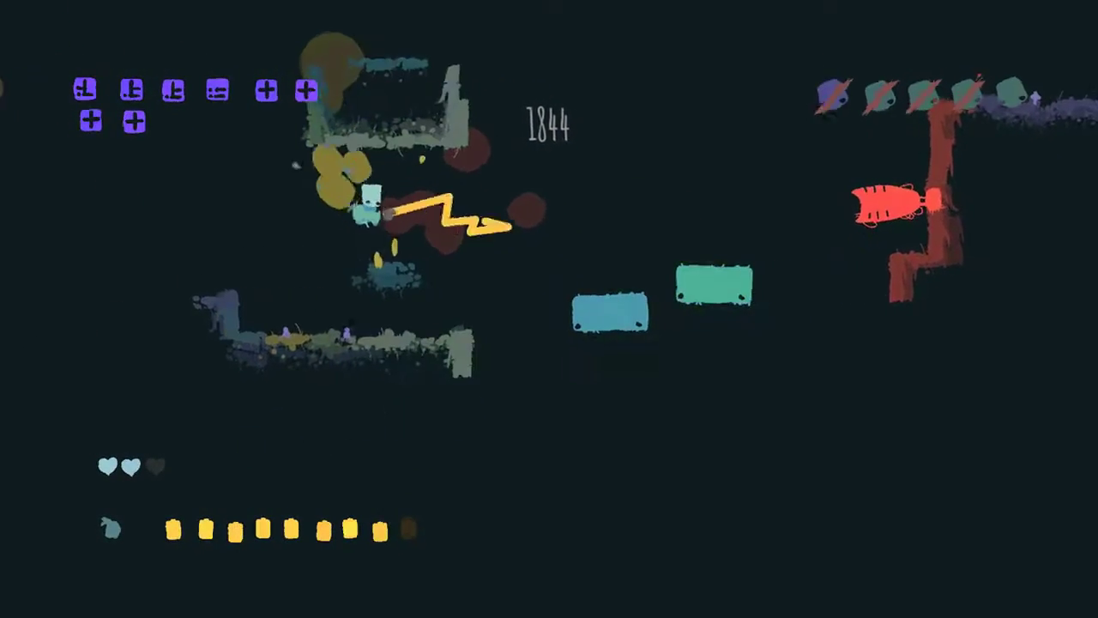
pyautogui.press('Left')
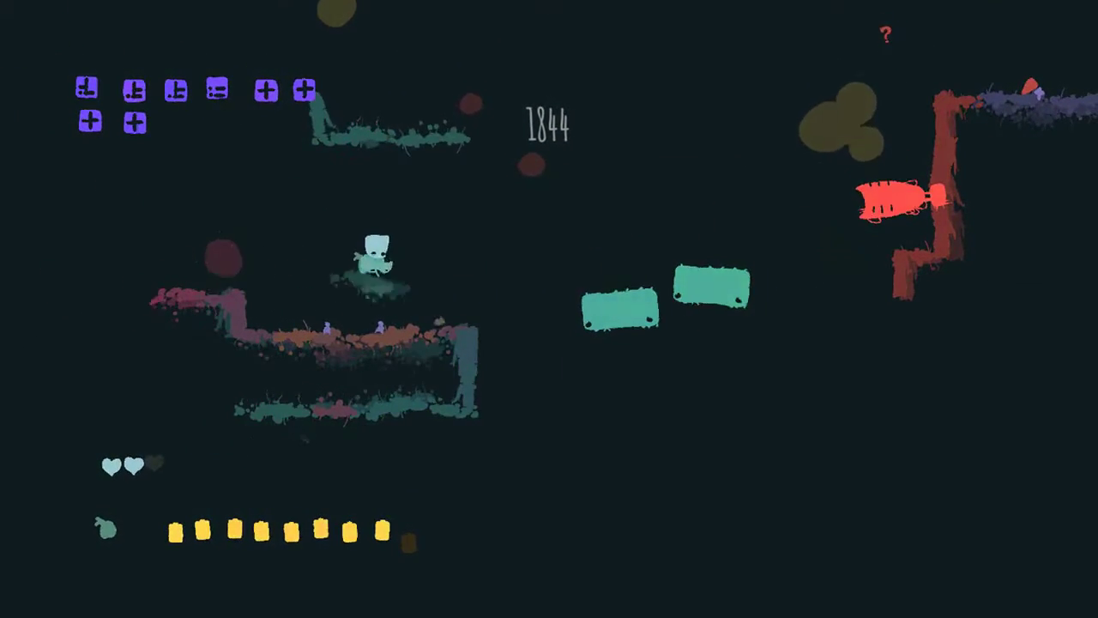
pyautogui.press('x')
pyautogui.press('Left')
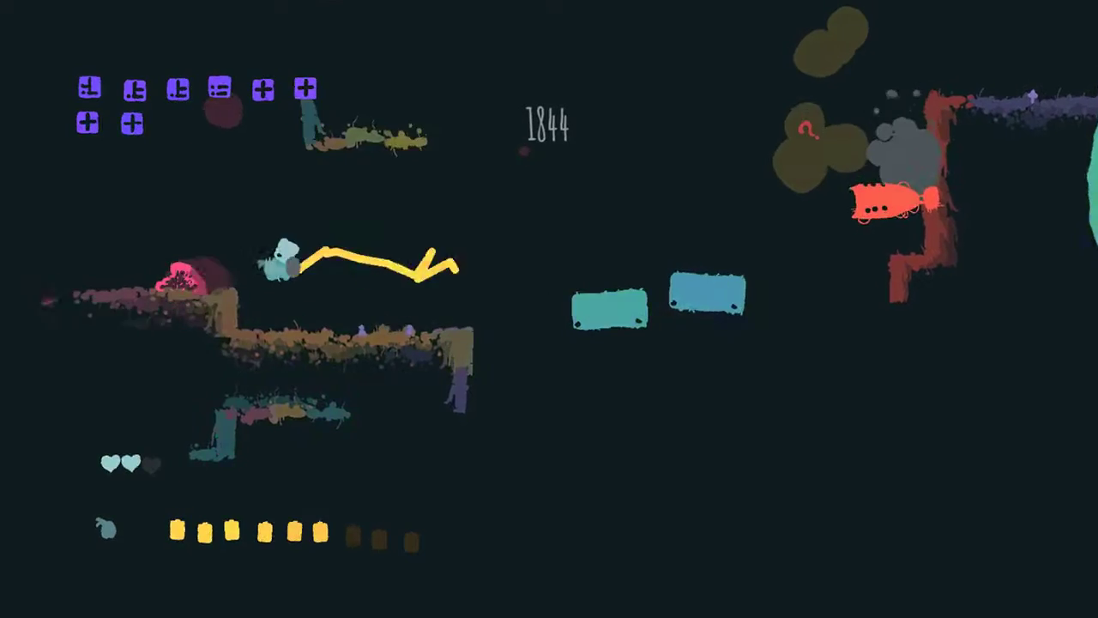
# Finish off the red enemy and climb up-right beneath the upper platform
pyautogui.press('Right')
pyautogui.press('z')
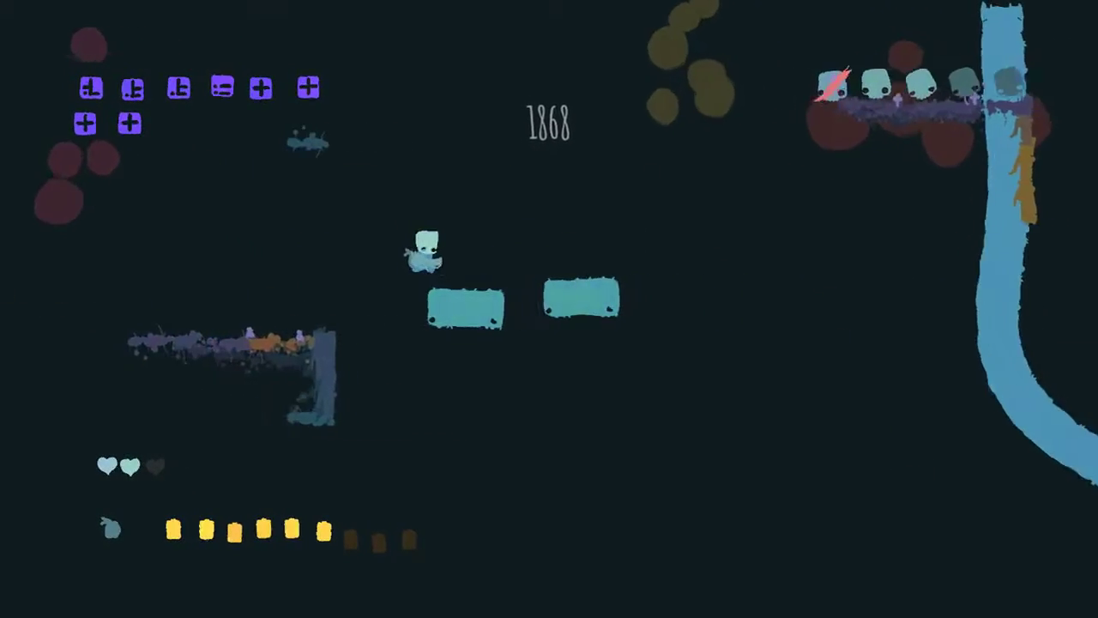
pyautogui.press('Right')
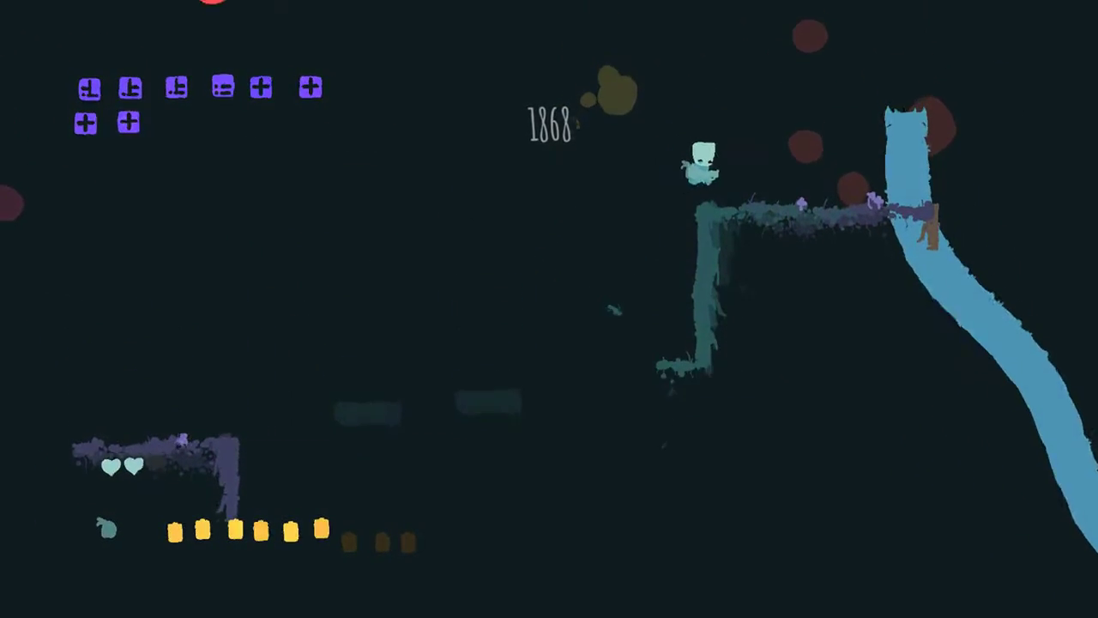
pyautogui.press('z')
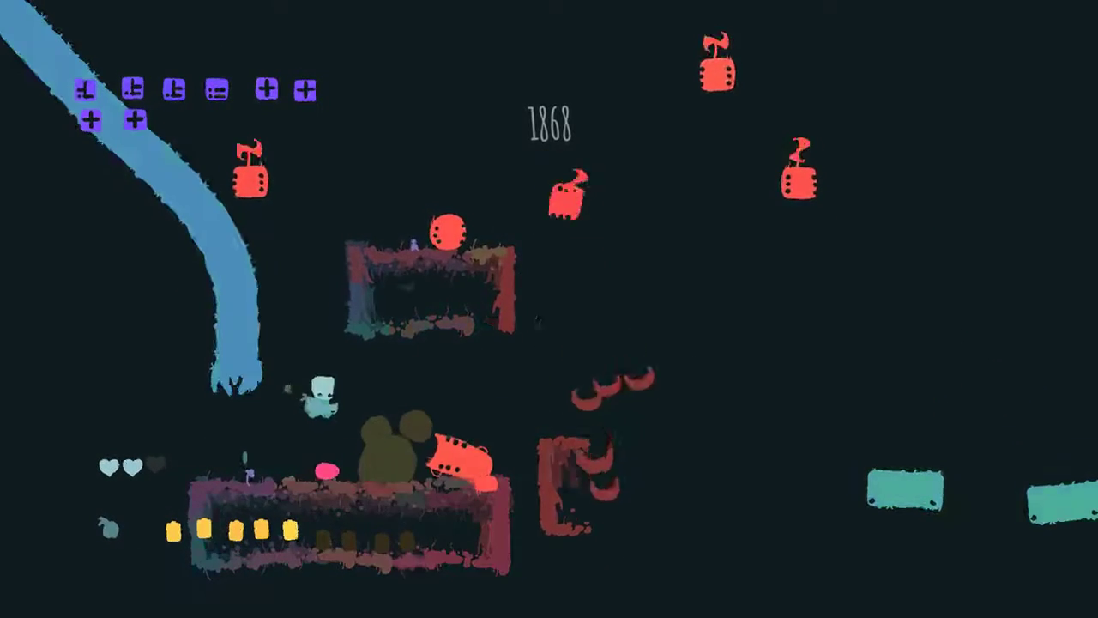
pyautogui.press('Right')
pyautogui.press('z')
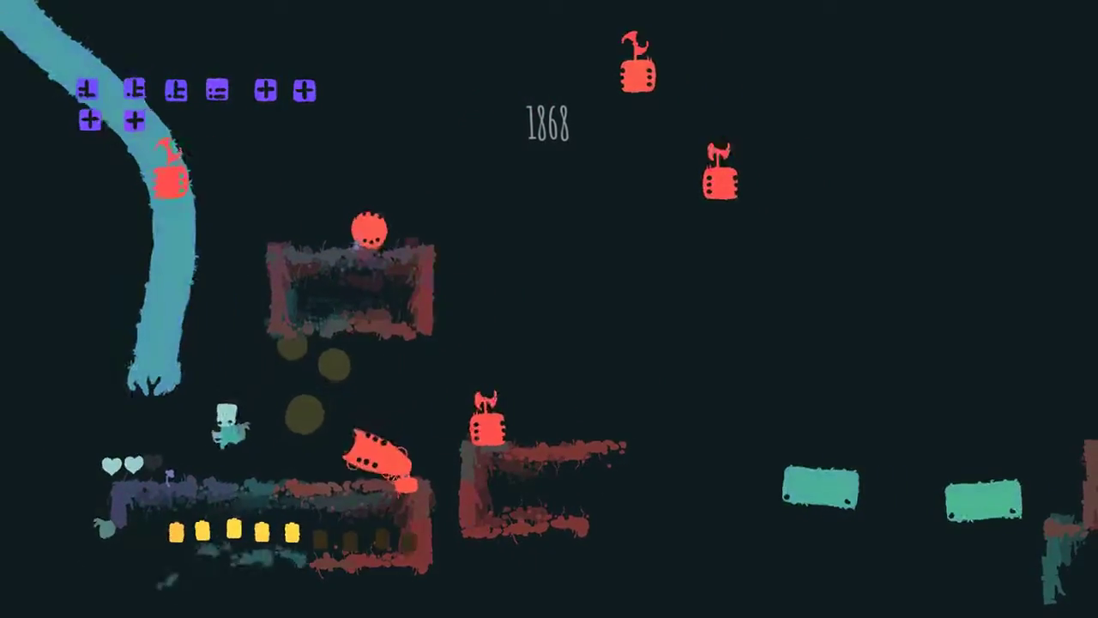
# Shoot lightning at the nearby red enemies while dropping onto the lower platform
pyautogui.press('Left')
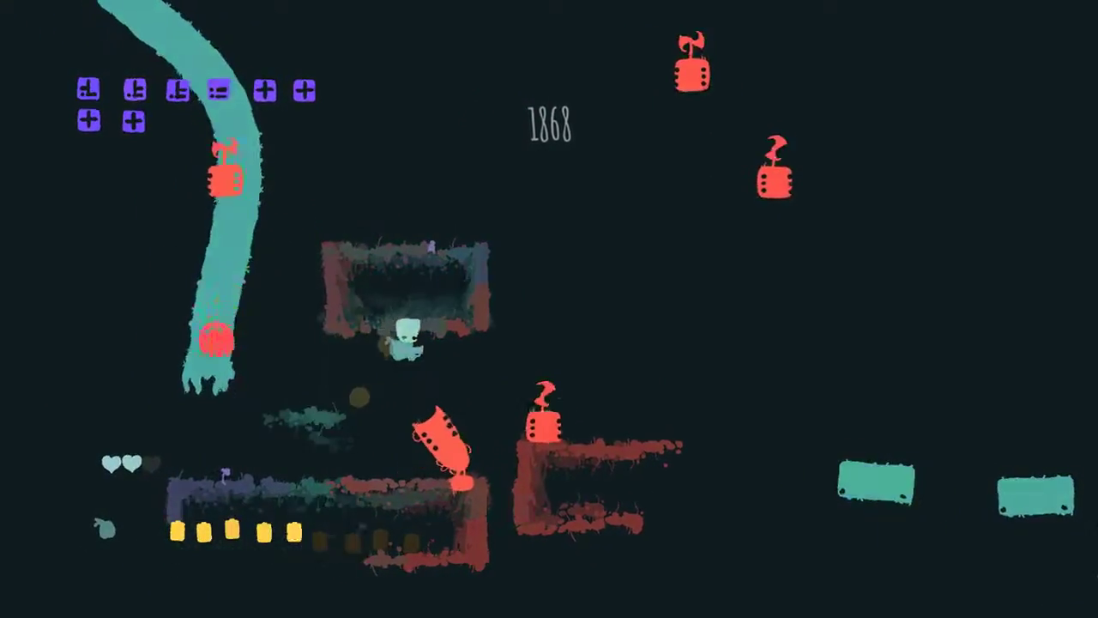
pyautogui.press('Left')
pyautogui.press('x')
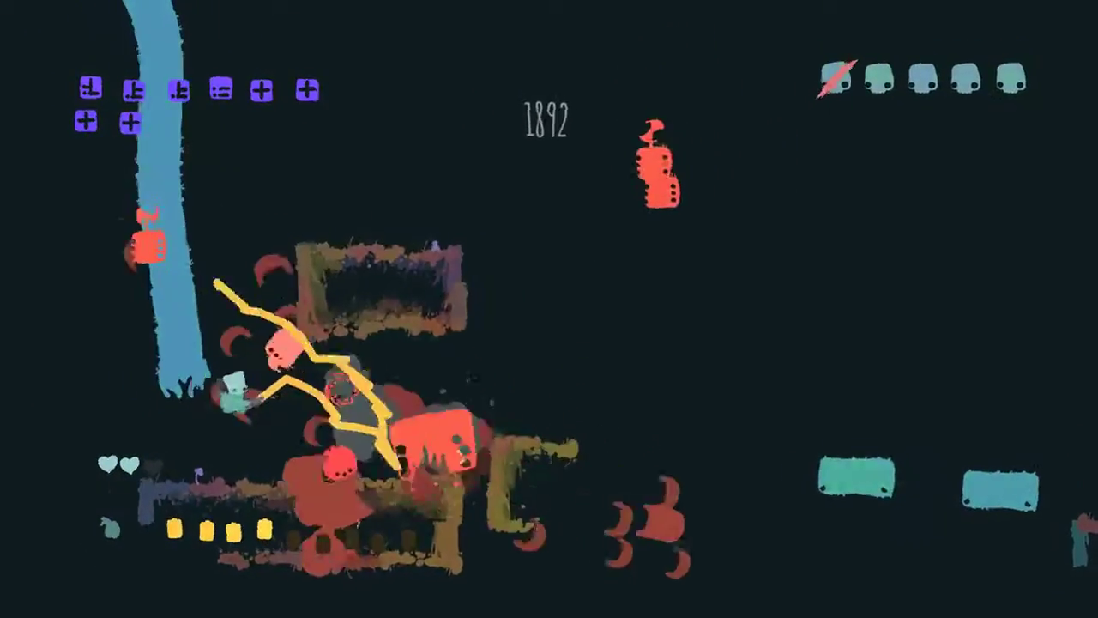
pyautogui.press('Right')
pyautogui.press('x')
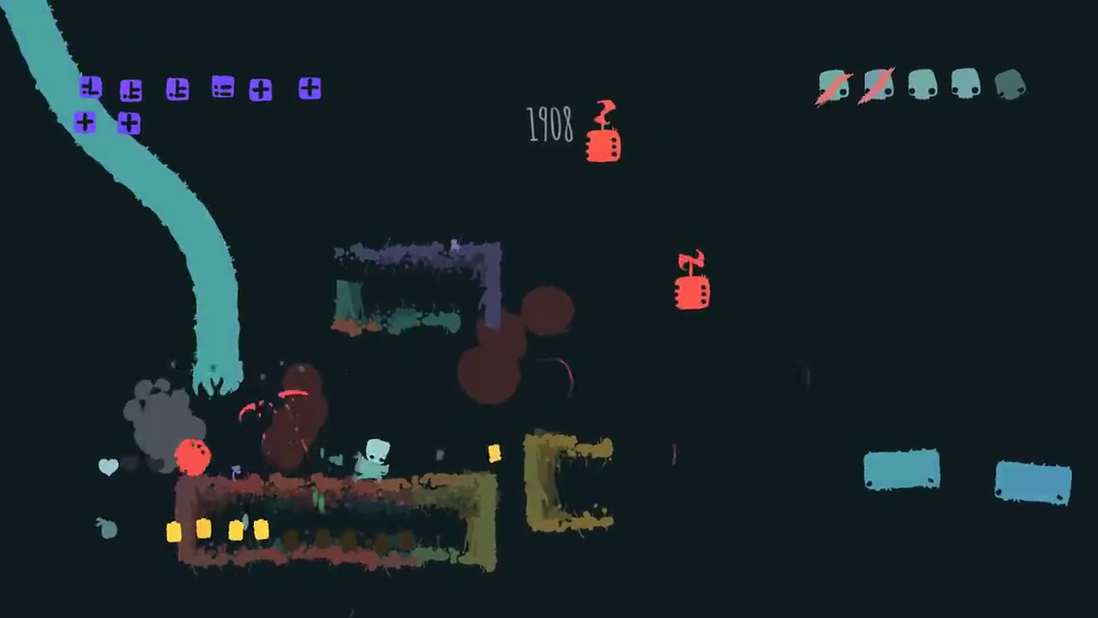
pyautogui.press('x')
pyautogui.press('x')
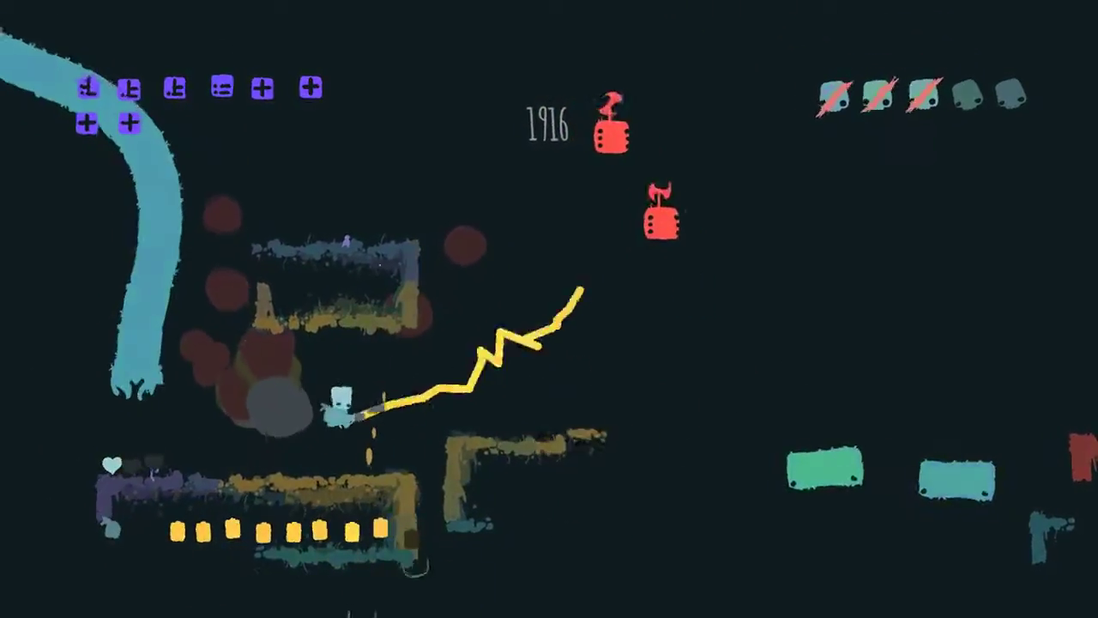
# Keep blasting red enemies while moving right, then jump right across the blocks
pyautogui.press('x')
pyautogui.press('Right')
pyautogui.press('x')
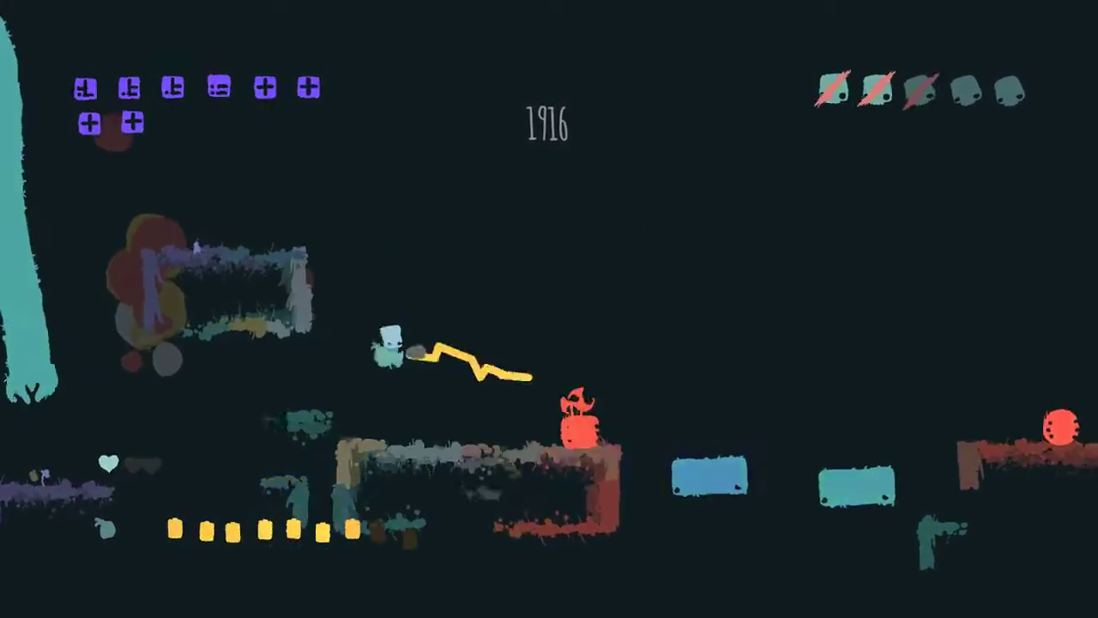
pyautogui.press('x')
pyautogui.press('x')
pyautogui.press('x')
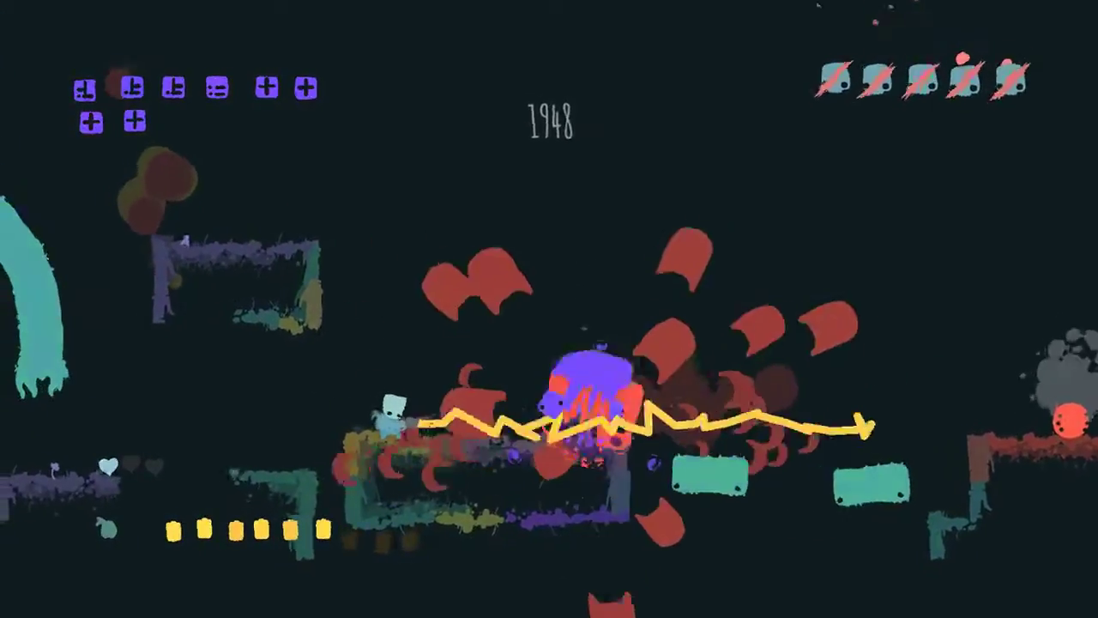
pyautogui.press('x')
pyautogui.press('Right')
pyautogui.press('x')
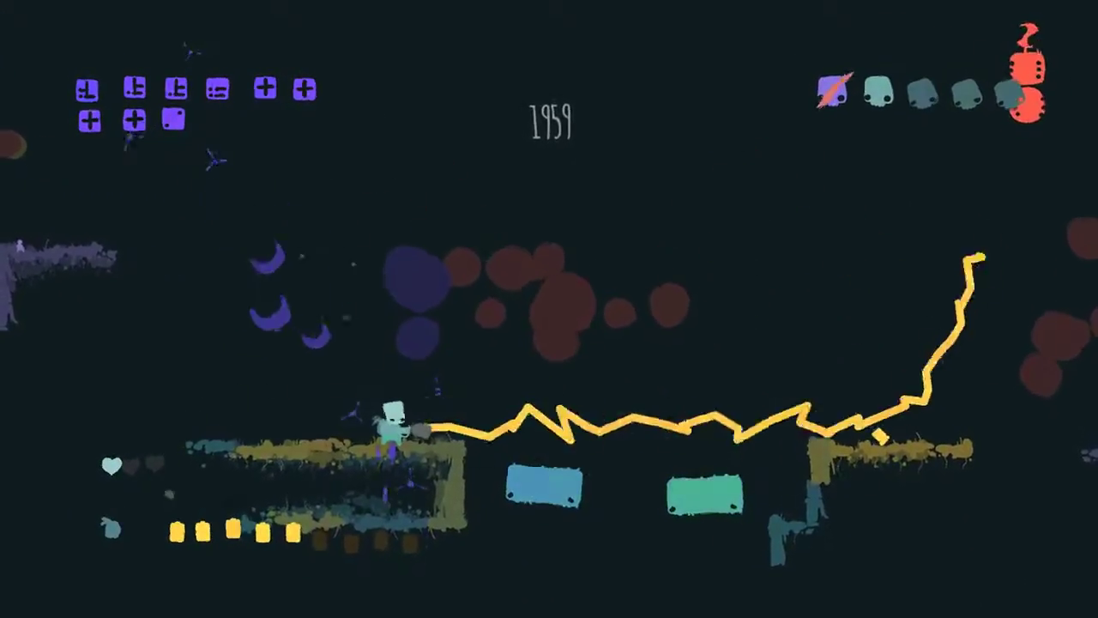
pyautogui.press('x')
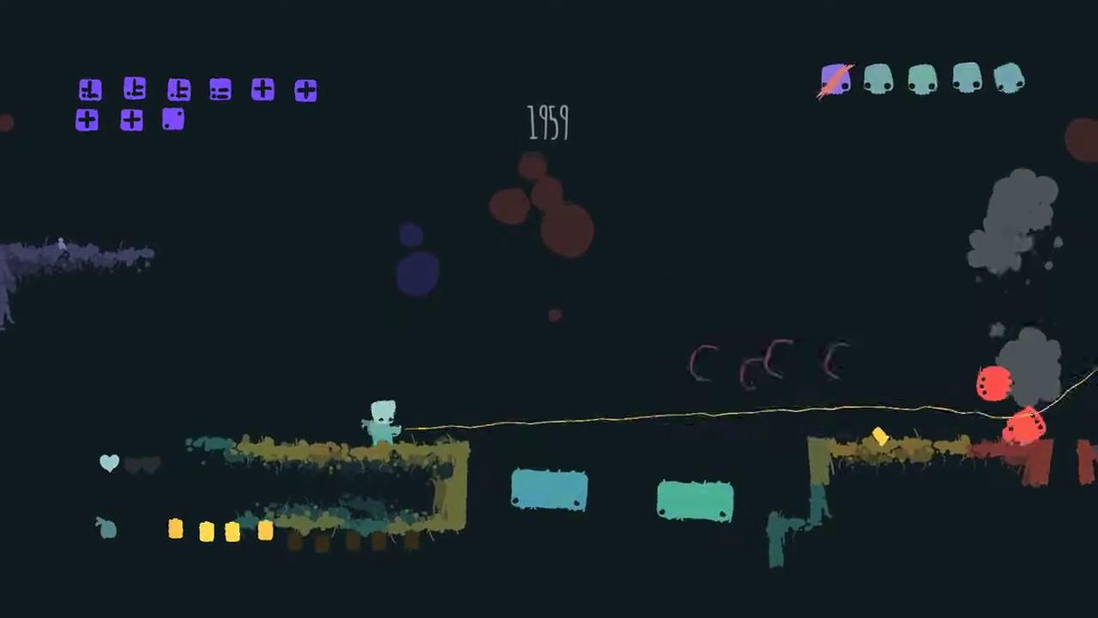
pyautogui.press('Right')
pyautogui.press('z')
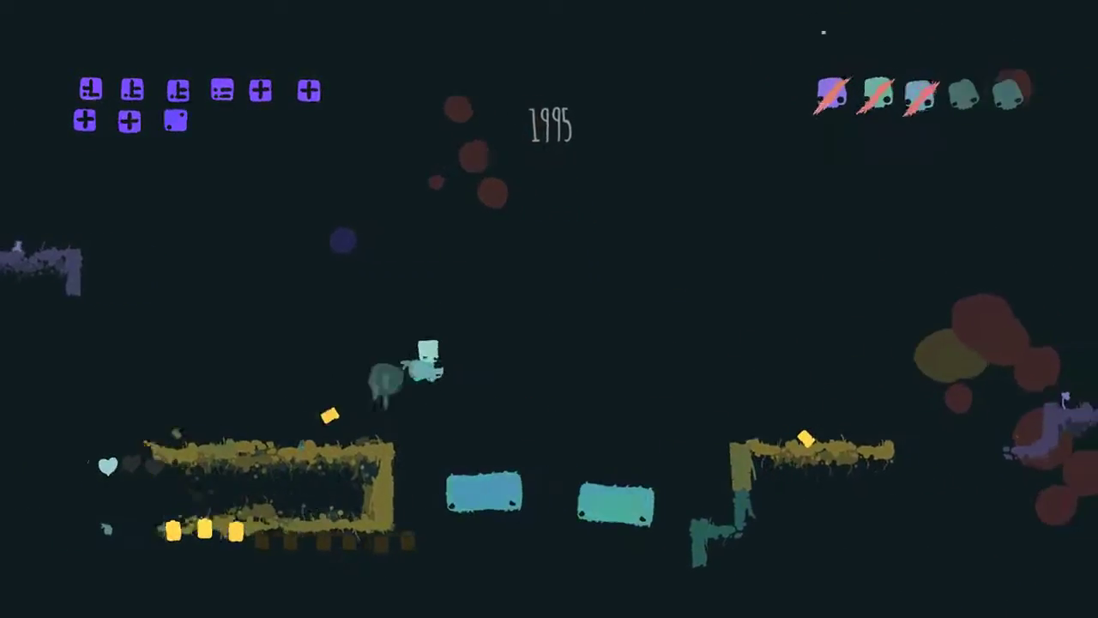
# Leap right across the gap onto the higher ledge, firing a beam at the enemies
pyautogui.press('Right')
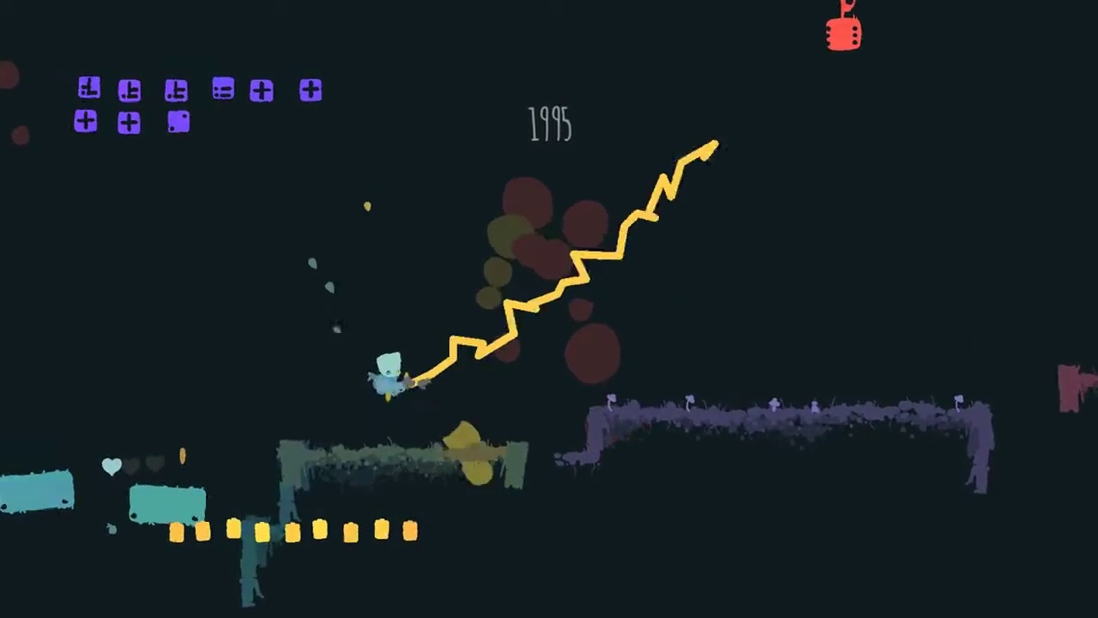
pyautogui.press('z')
pyautogui.press('Right')
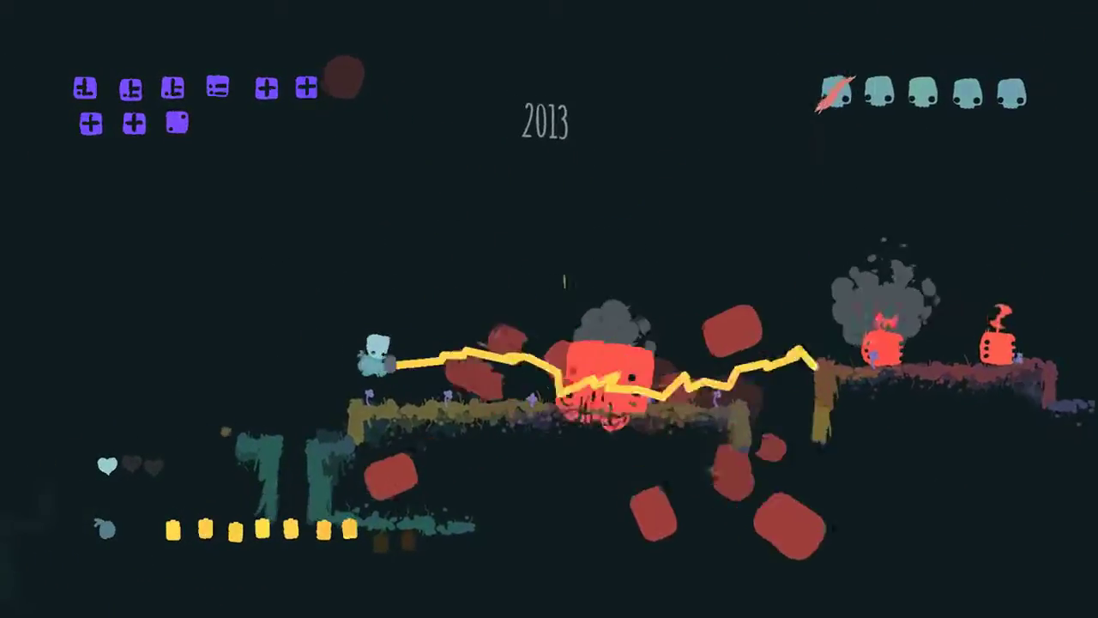
pyautogui.press('Right')
pyautogui.press('z')
pyautogui.press('x')
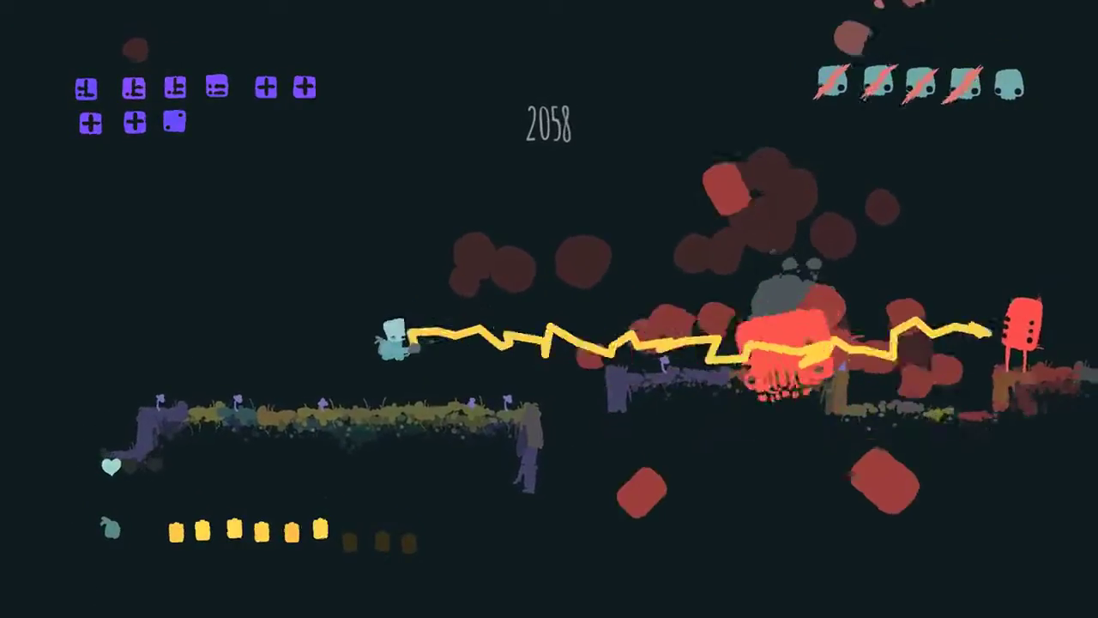
# Climb the next ledges to the right, firing a fresh beam from each
pyautogui.press('Right')
pyautogui.press('z')
pyautogui.press('x')
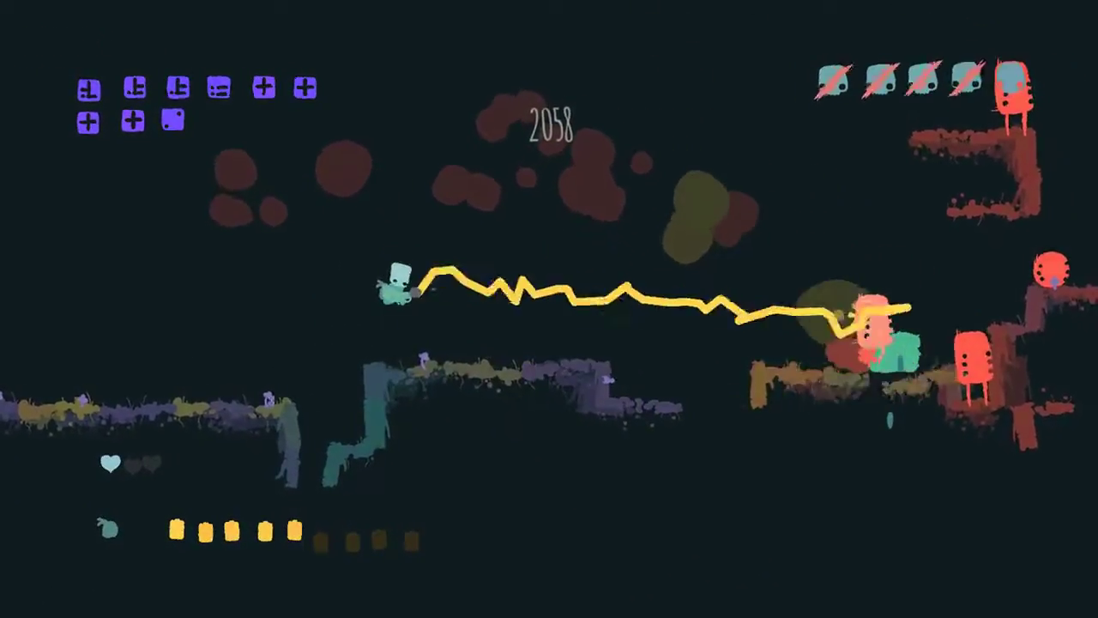
pyautogui.press('Right')
pyautogui.press('z')
pyautogui.press('x')
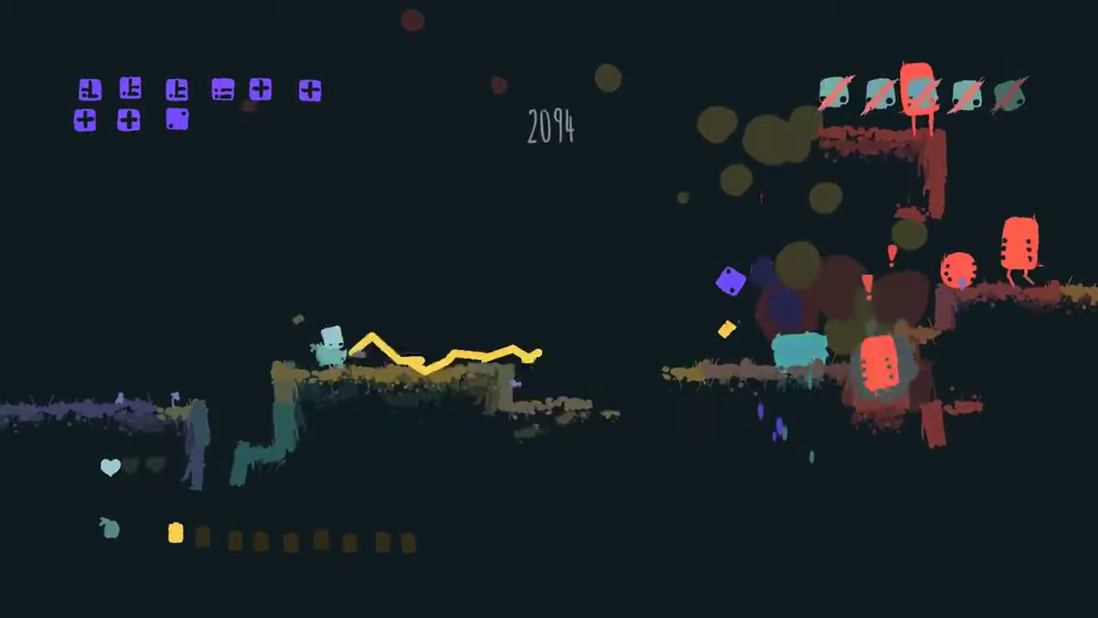
# Blast the enemies on the ledge ahead, then keep jumping right while shooting
pyautogui.press('Right')
pyautogui.press('z')
pyautogui.press('x')
pyautogui.press('z')
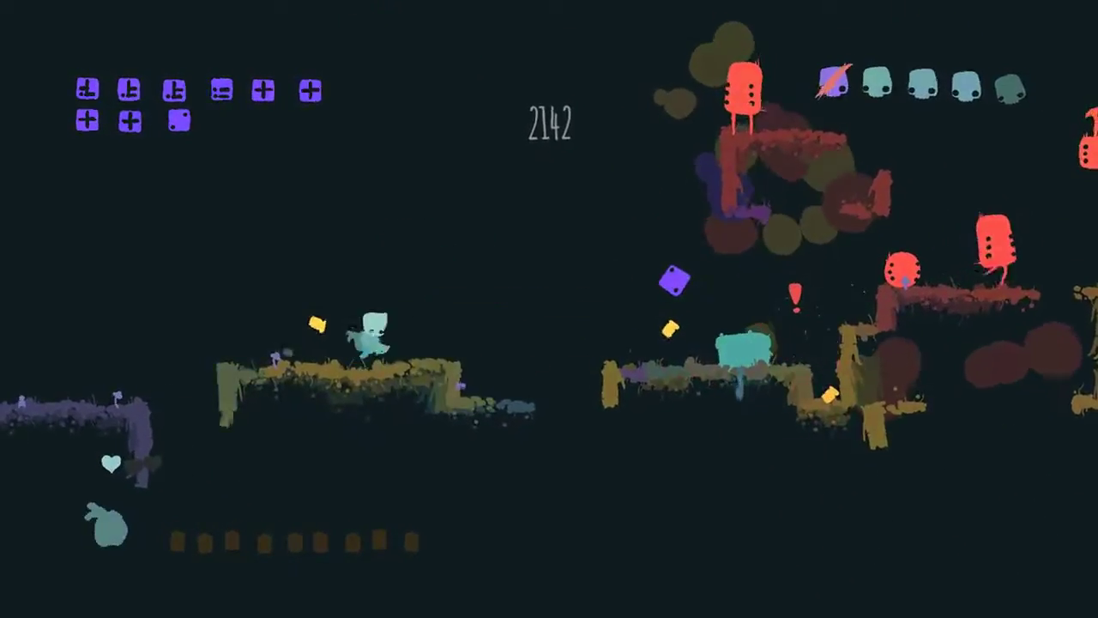
pyautogui.press('Right')
pyautogui.press('z')
pyautogui.press('x')
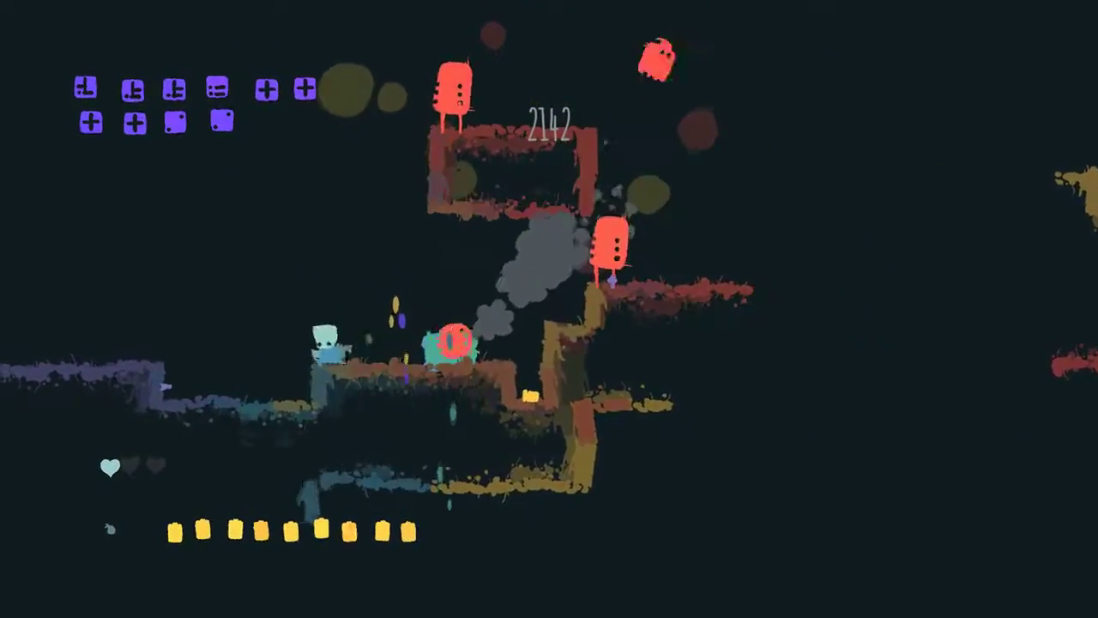
# Back off left to shoot an enemy, then jump up and right while firing
pyautogui.press('Left')
pyautogui.press('z')
pyautogui.press('x')
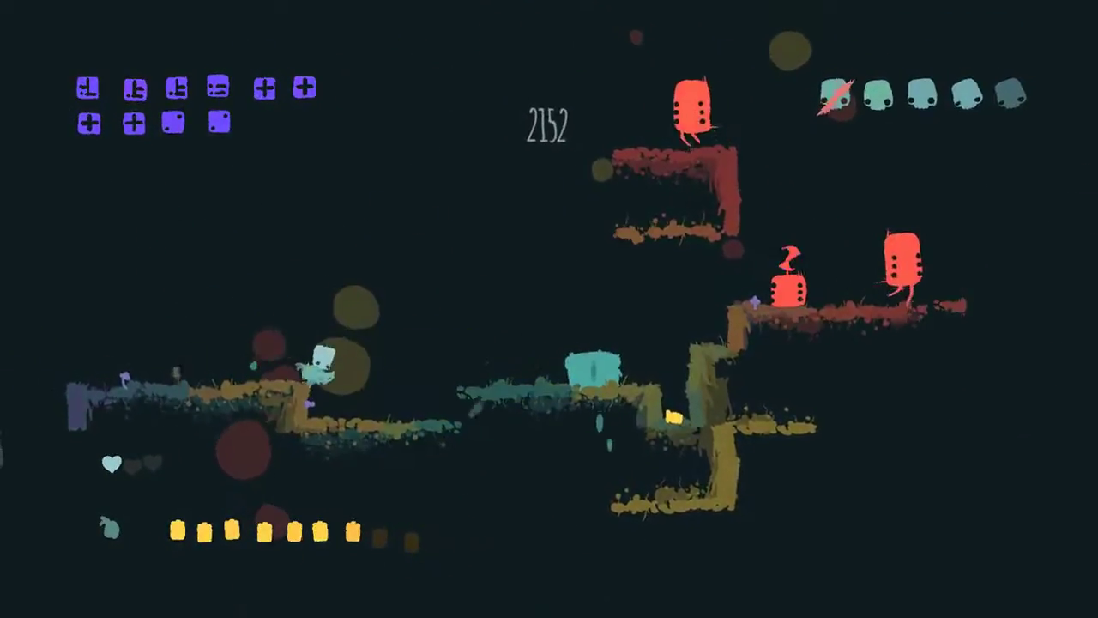
pyautogui.press('Right')
pyautogui.press('z')
pyautogui.press('x')
# Advance right and shoot down the red enemy above, reaching score 2212
pyautogui.press('Right')
pyautogui.press('x')
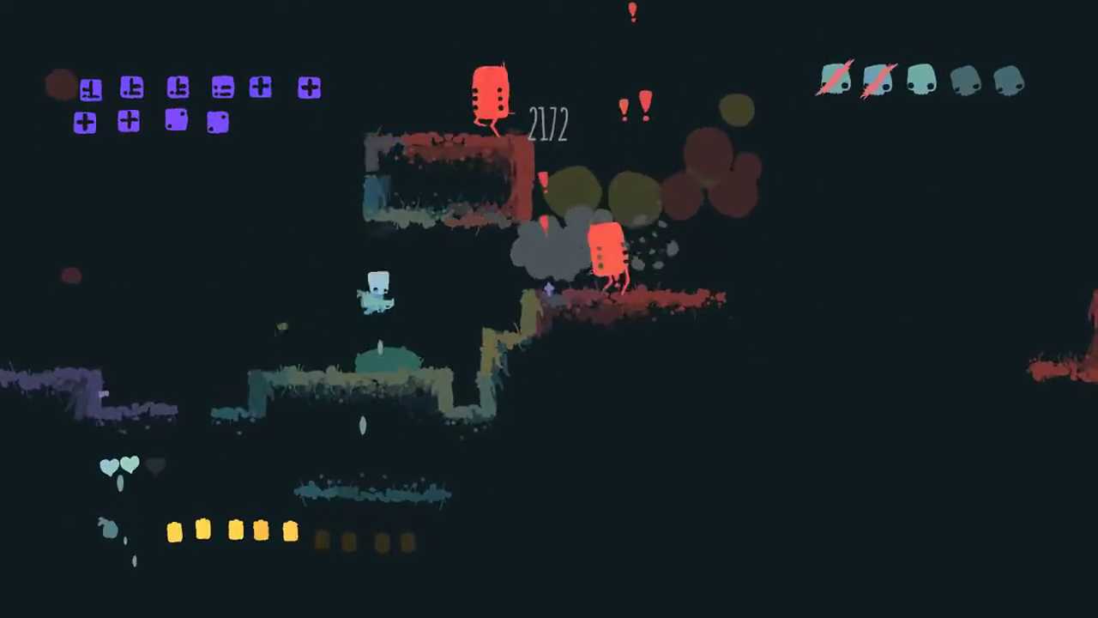
pyautogui.press('x')
# Shoot the red enemy, then jump and fire beams left and up-right
pyautogui.press('Right')
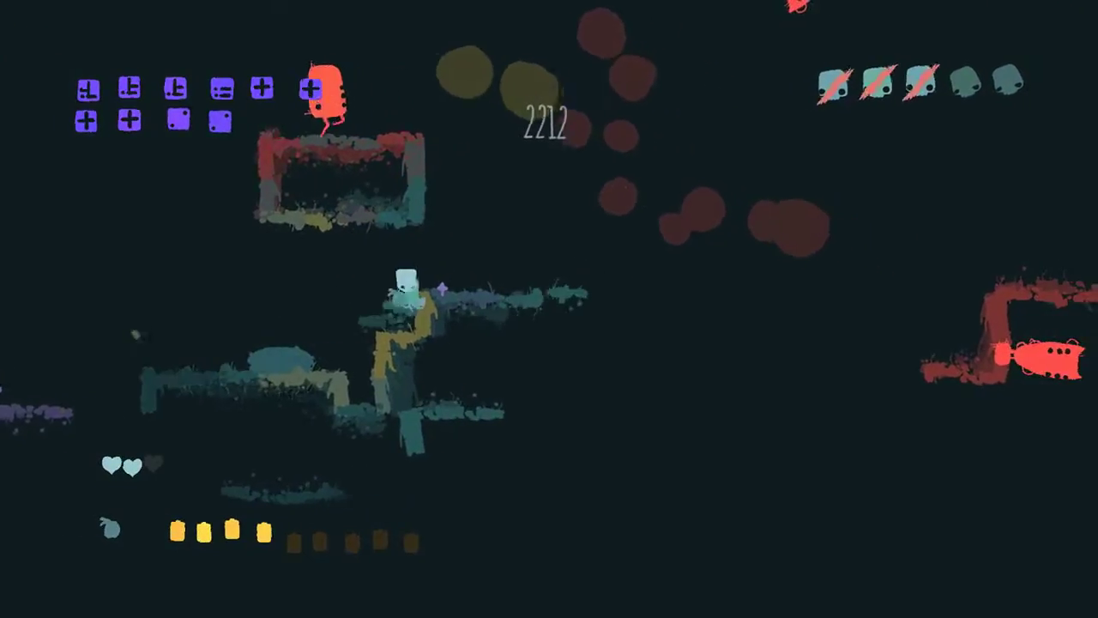
pyautogui.press('Right')
pyautogui.press('z')
pyautogui.press('x')
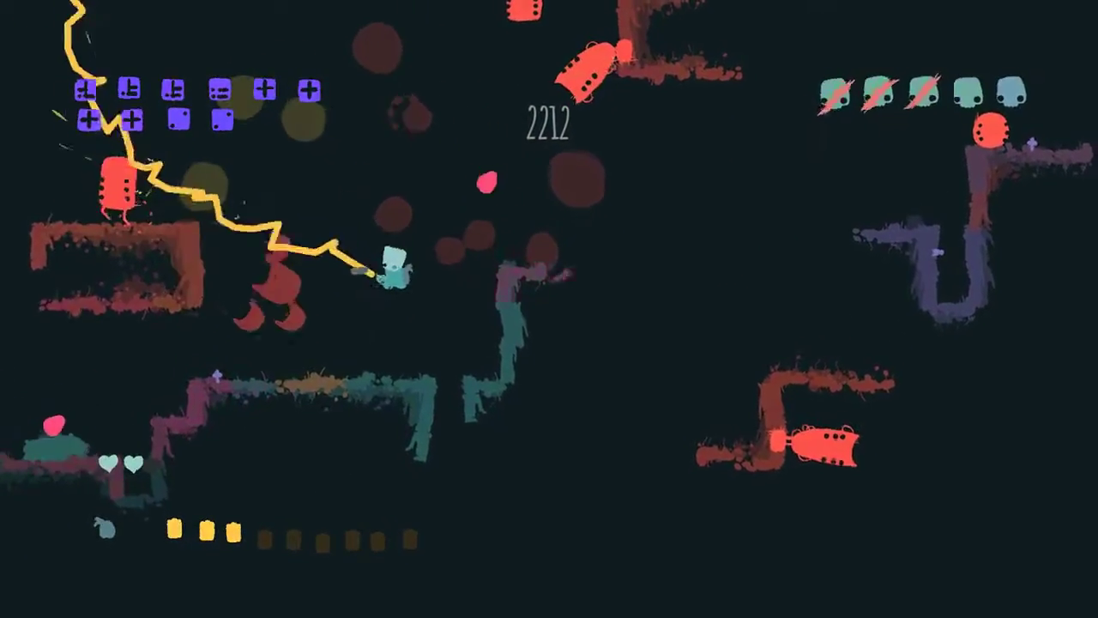
pyautogui.press('x')
pyautogui.press('x')
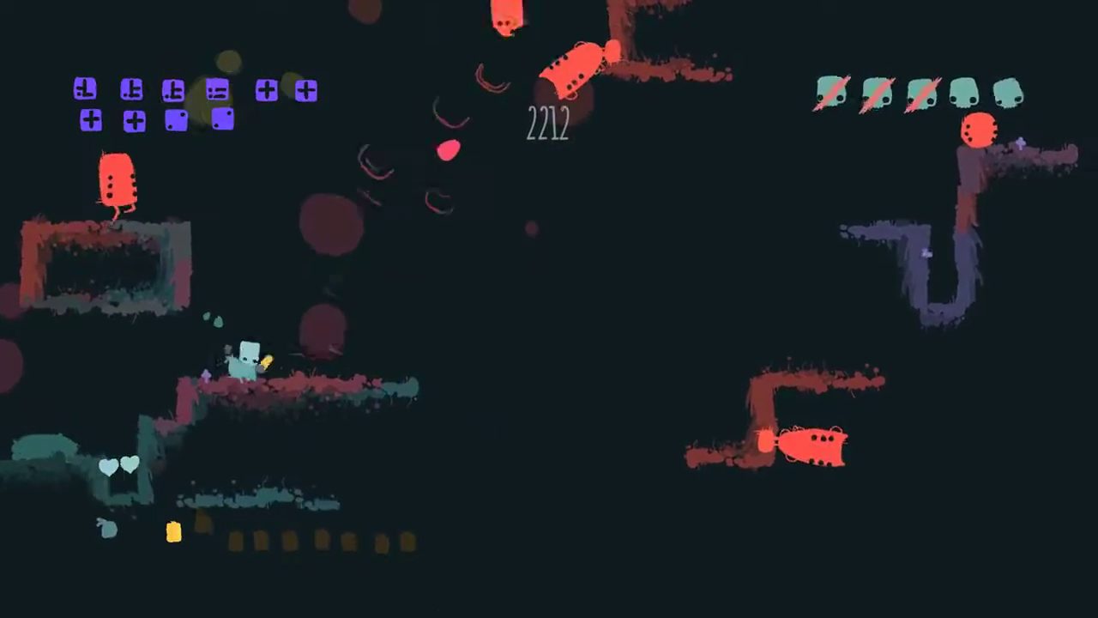
pyautogui.press('x')
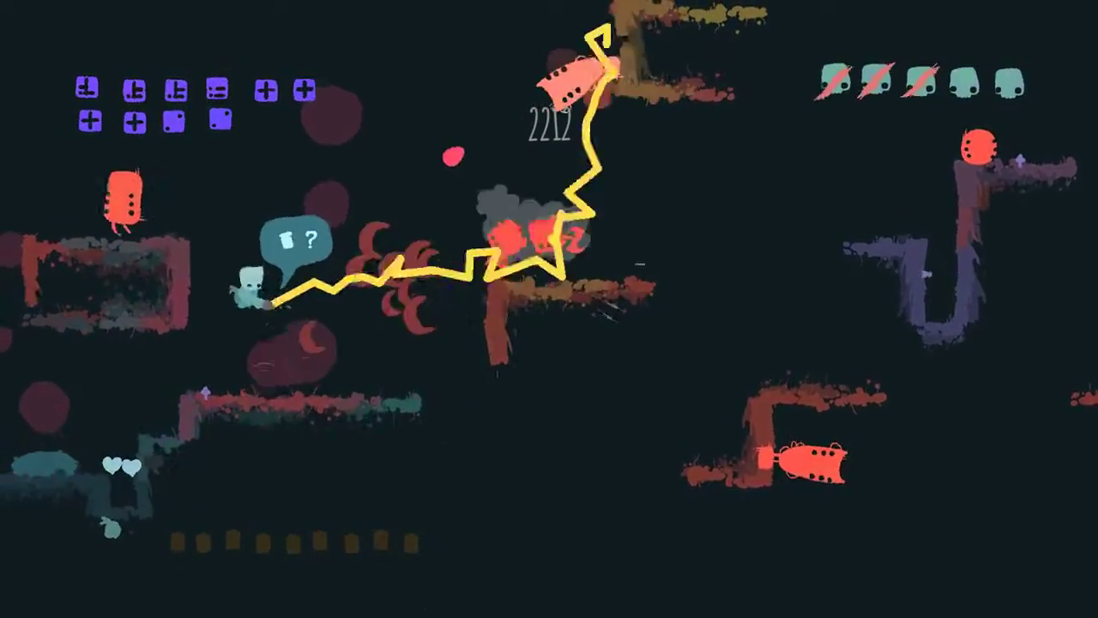
# Drop to the lower platform, jump back, and shoot the enemies up-right and right
pyautogui.press('Left')
pyautogui.press('z')
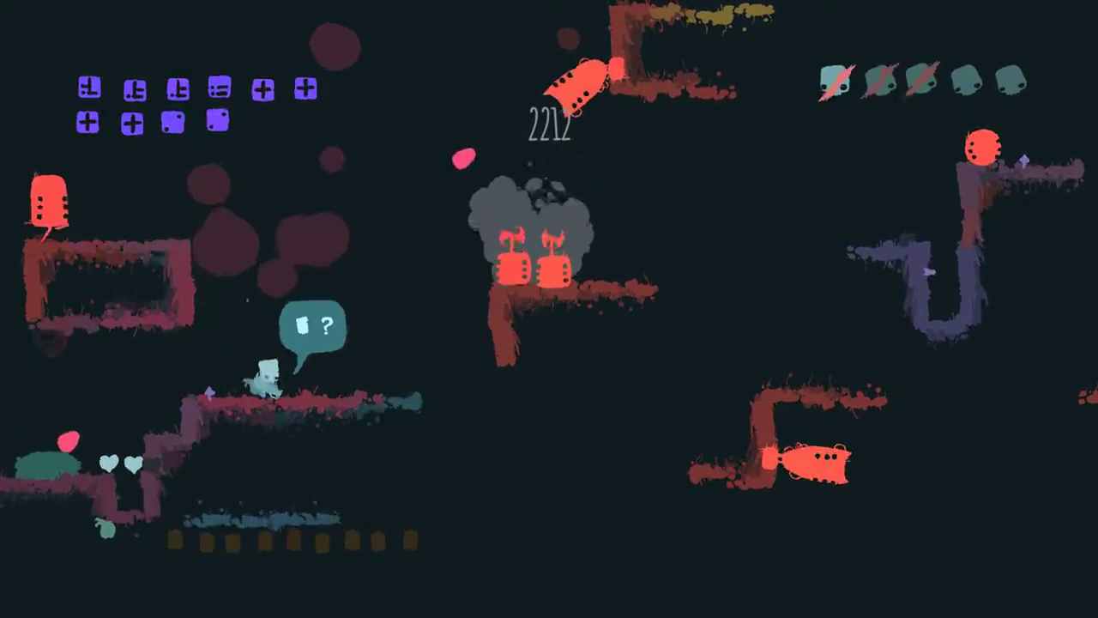
pyautogui.press('z')
pyautogui.press('x')
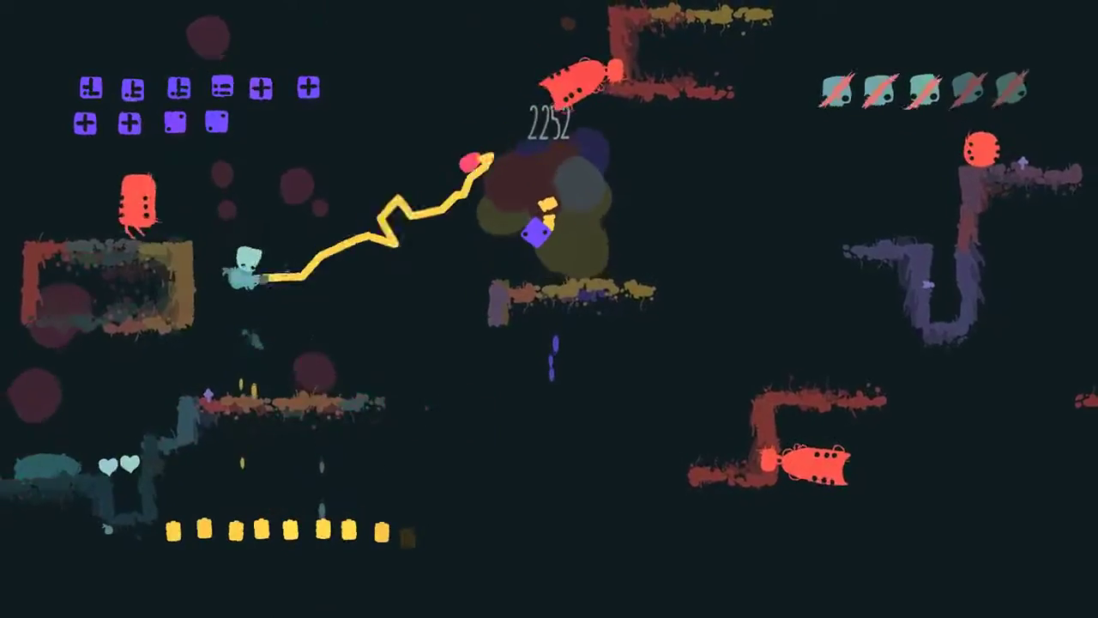
pyautogui.press('Left')
pyautogui.press('z')
pyautogui.press('x')
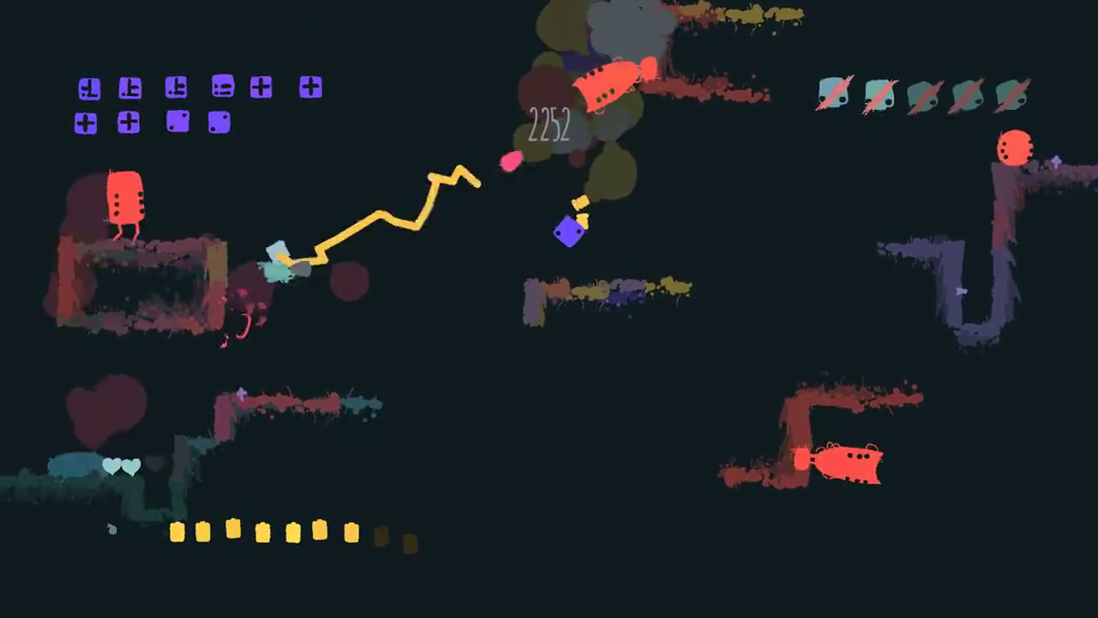
# Move right to the platform's left end and jump up onto it
pyautogui.press('Right')
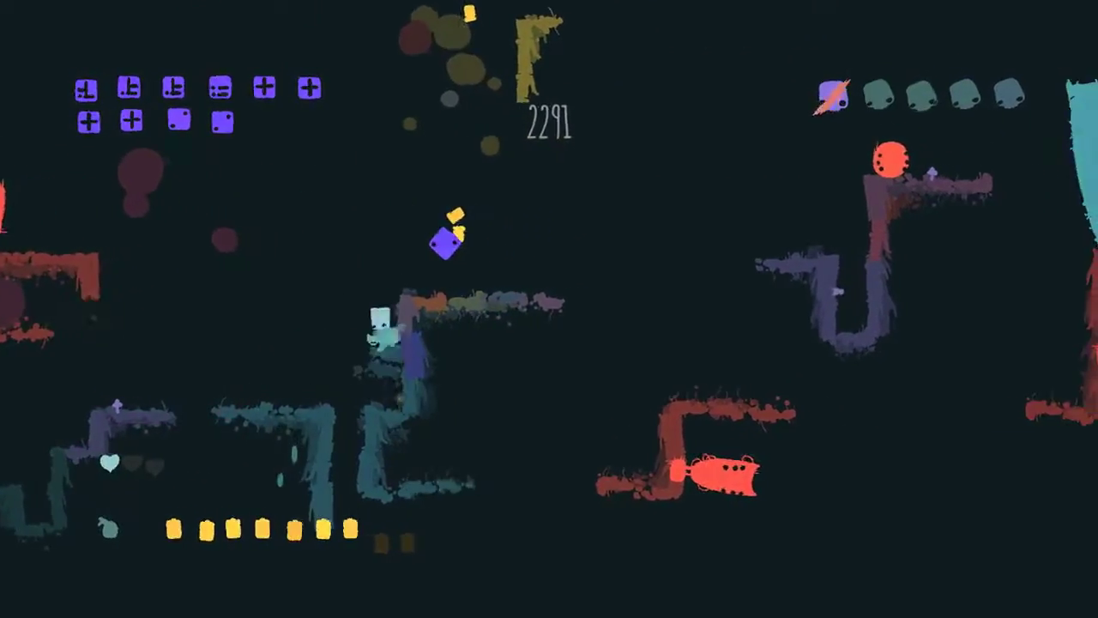
pyautogui.press('z')
pyautogui.press('Right')
pyautogui.press('x')
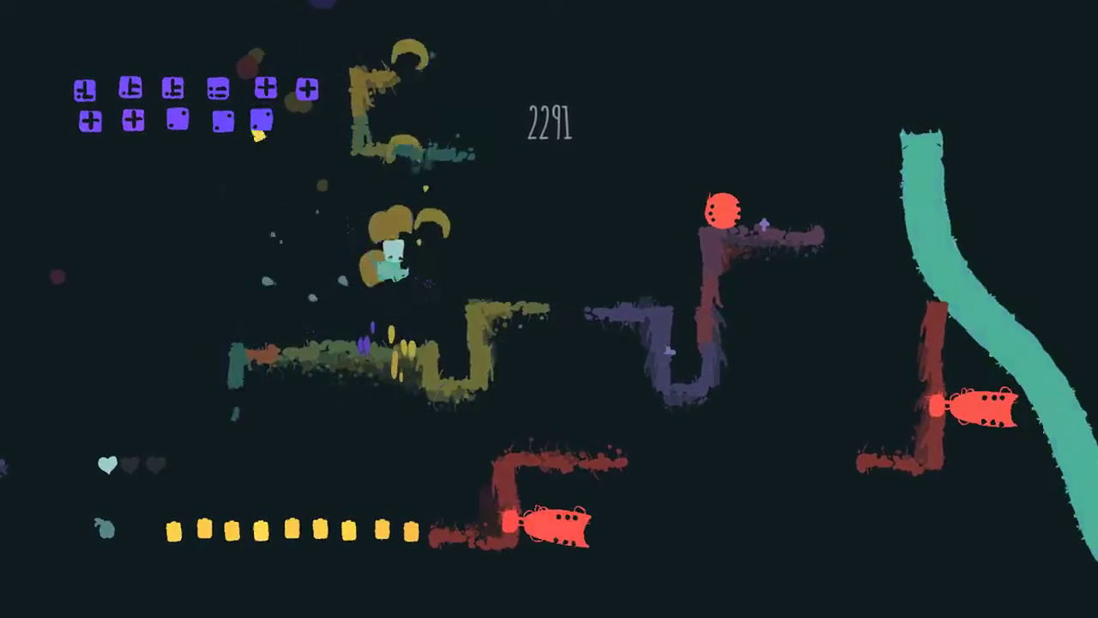
# Kill the red enemies on the platform and by the teal column, reaching score 2335
pyautogui.press('x')
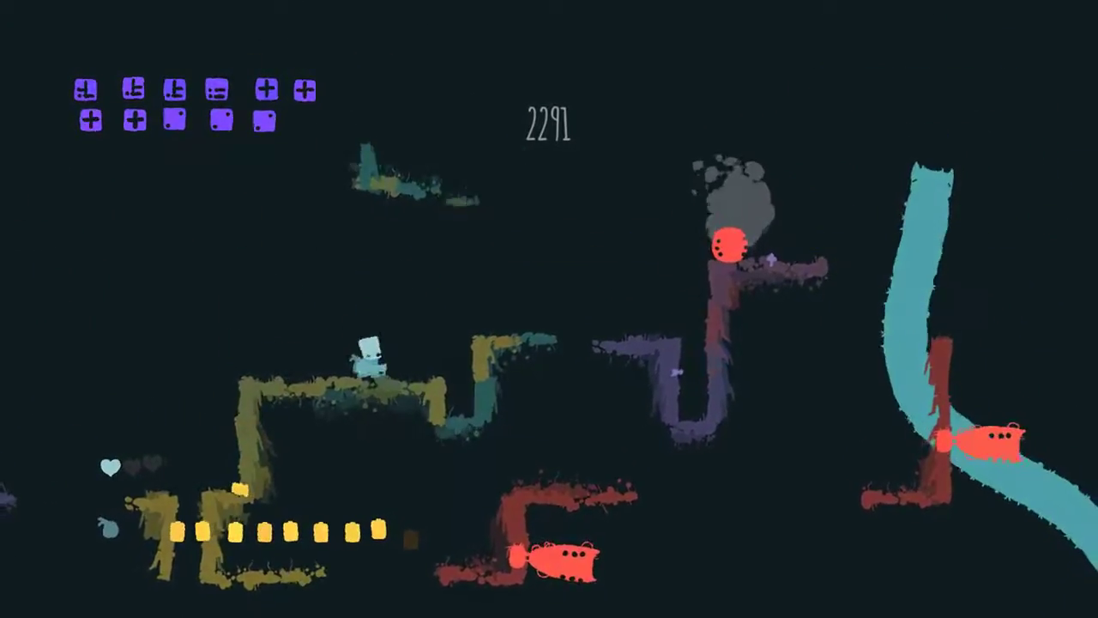
pyautogui.press('z')
pyautogui.press('x')
pyautogui.press('Right')
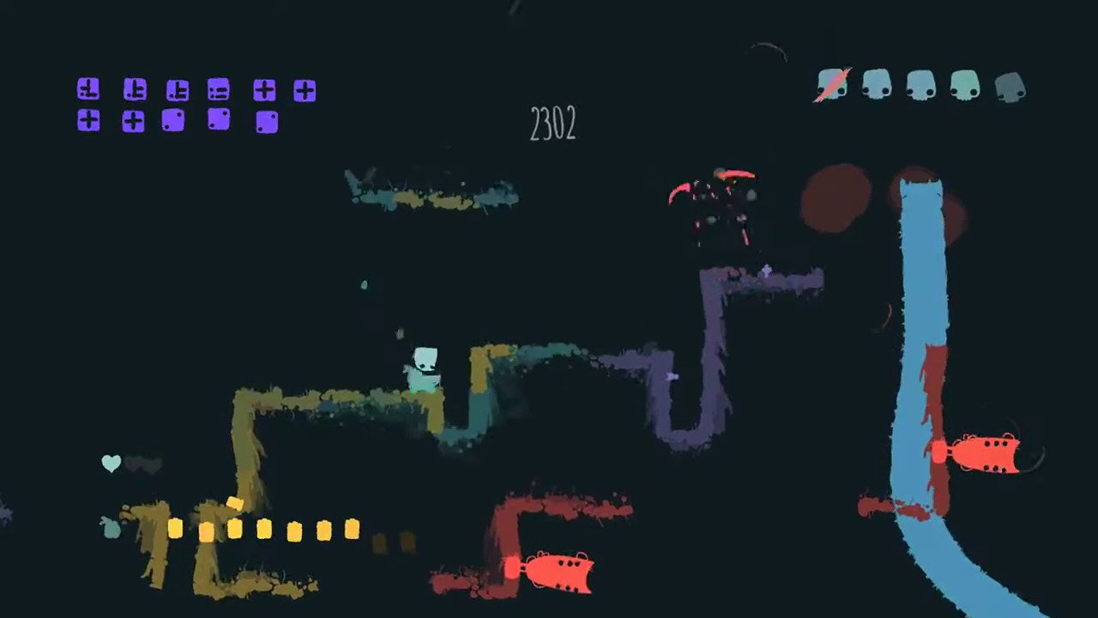
pyautogui.press('Right')
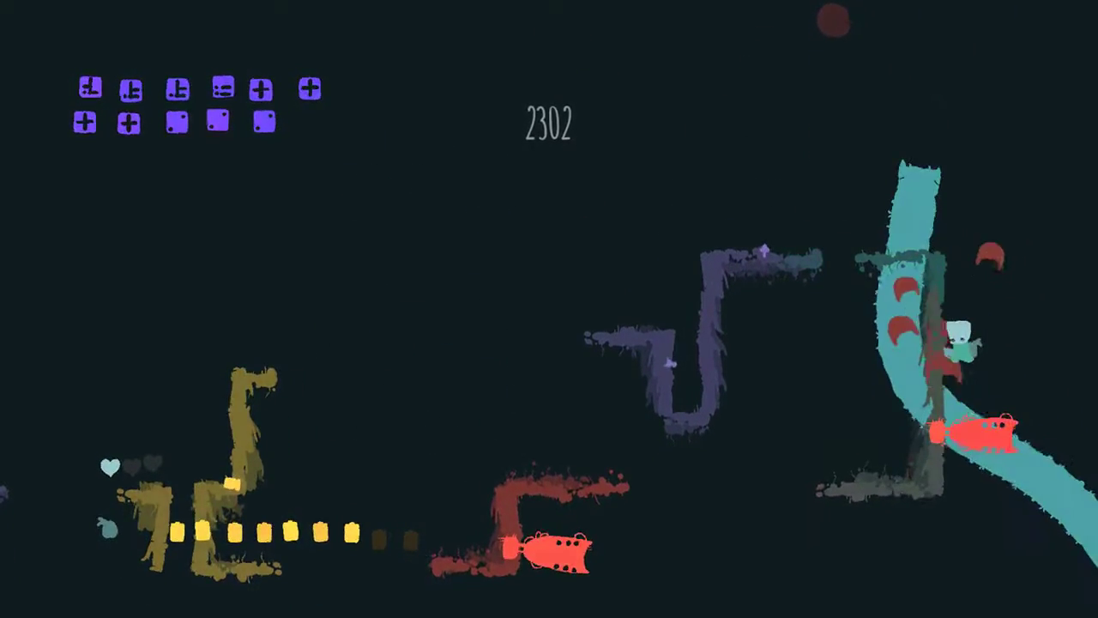
pyautogui.press('x')
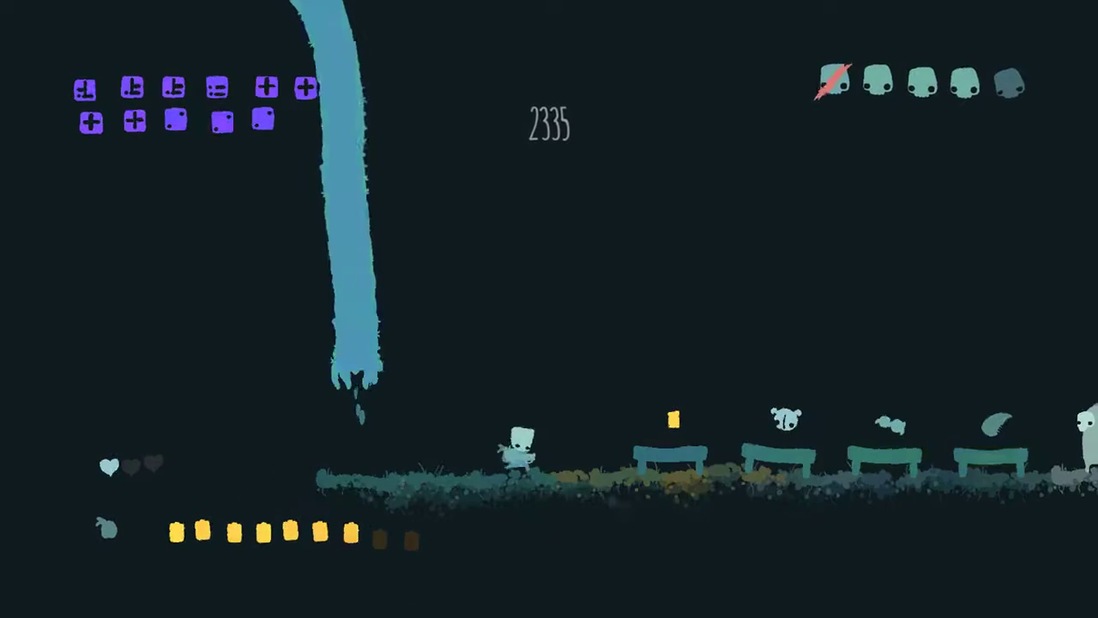
# Trade two glyphs past the shop creature for four hearts, then hop beside the tentacle
pyautogui.press('Right')
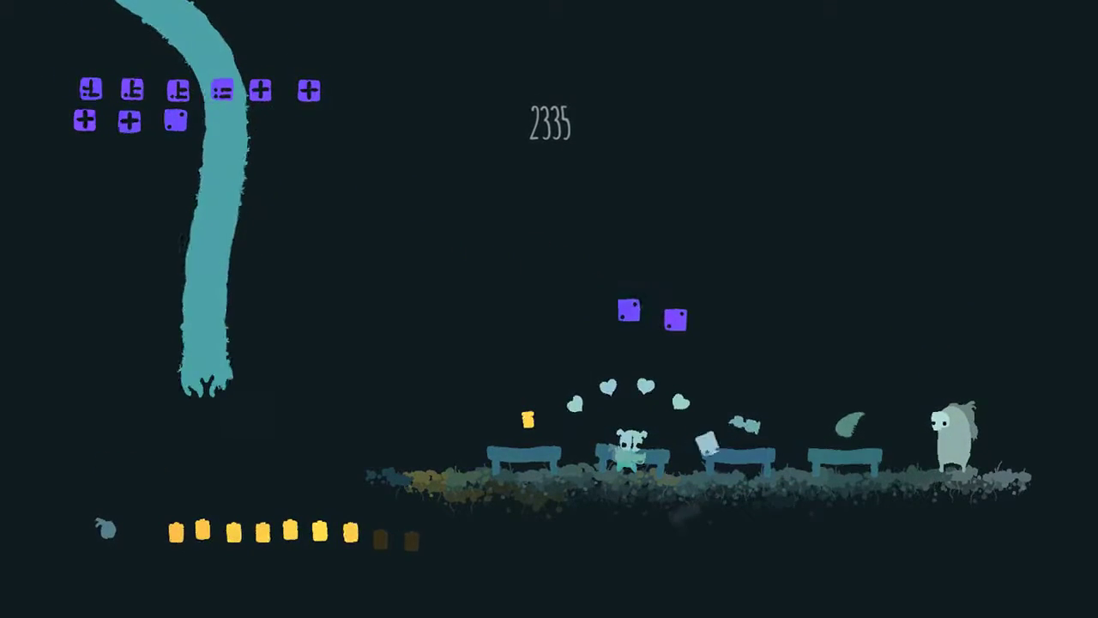
pyautogui.press('Right')
pyautogui.press('Right')
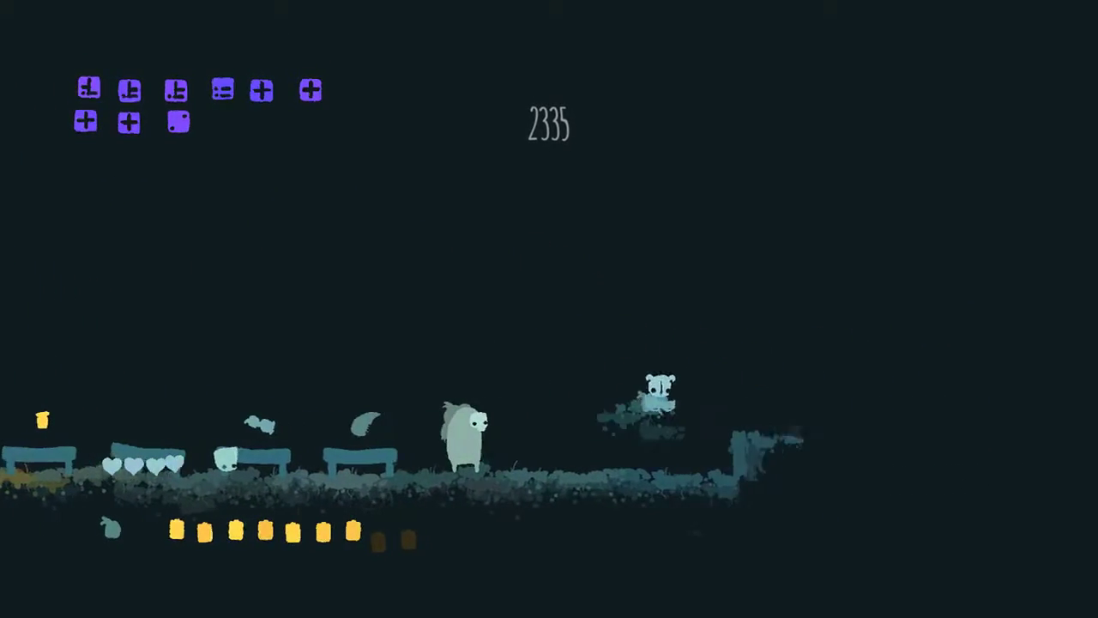
pyautogui.press('Left')
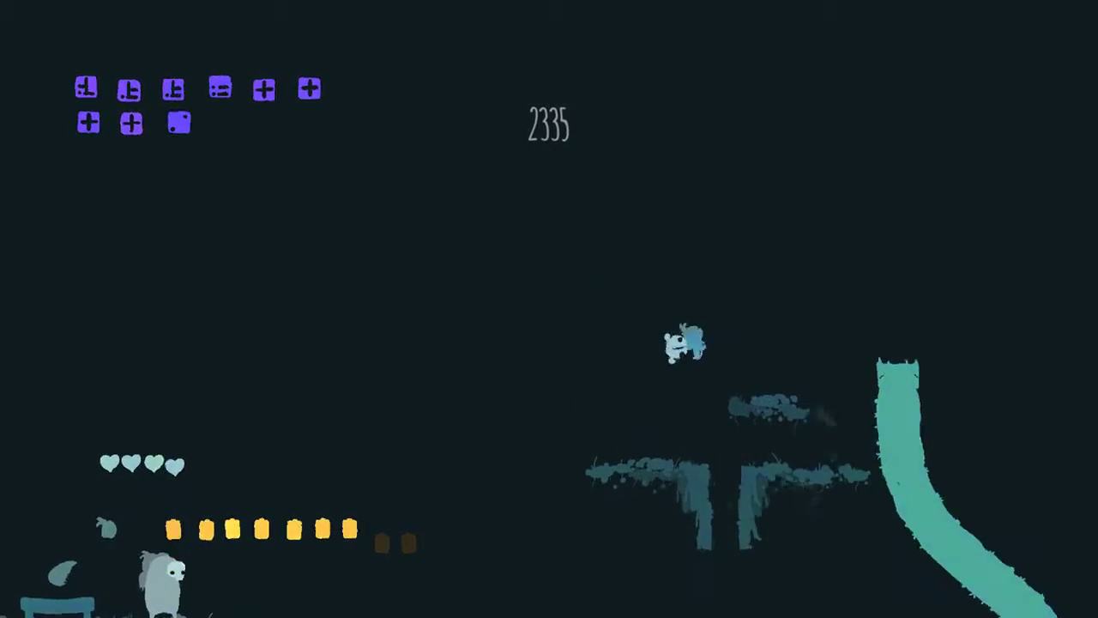
pyautogui.press('x')
pyautogui.press('Right')
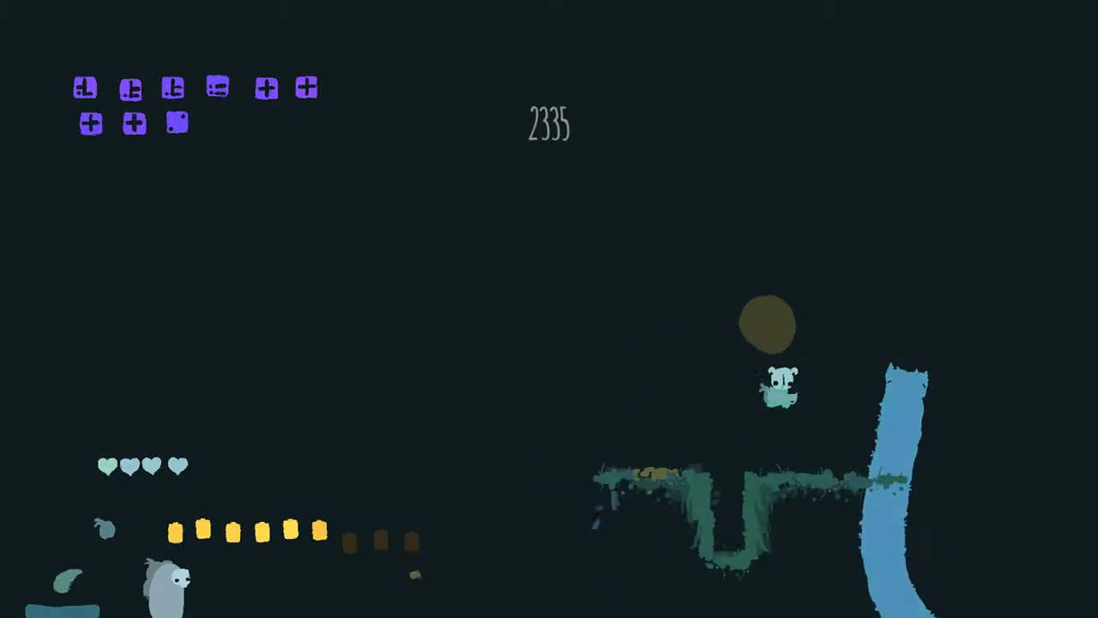
pyautogui.press('z')
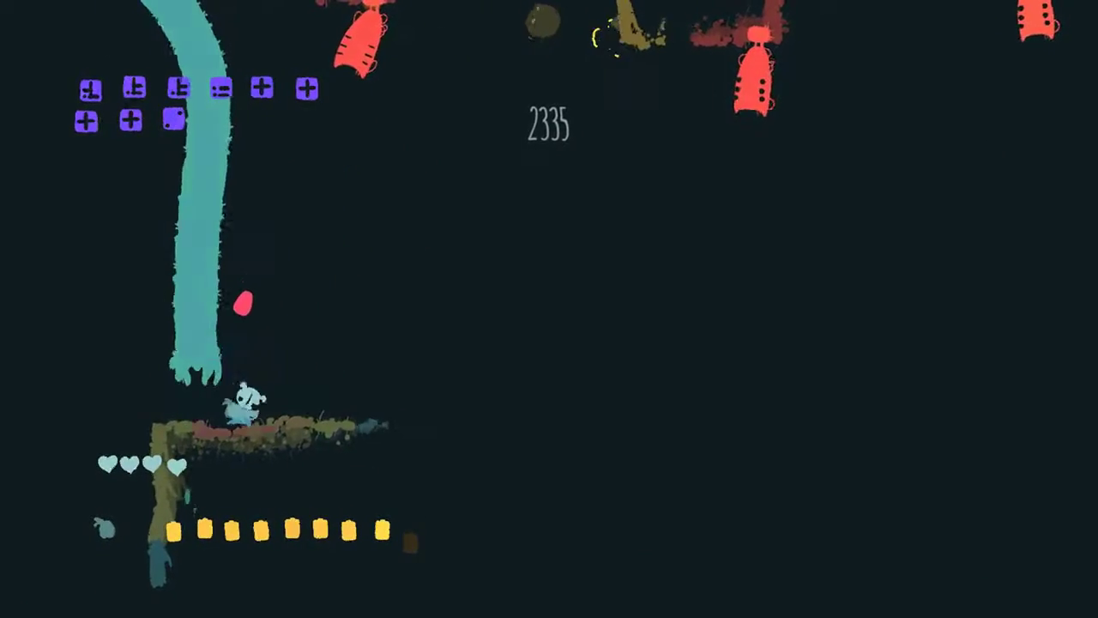
# Fire right from under the tentacle, then drop onto the platform and shoot enemies up-right
pyautogui.press('Left')
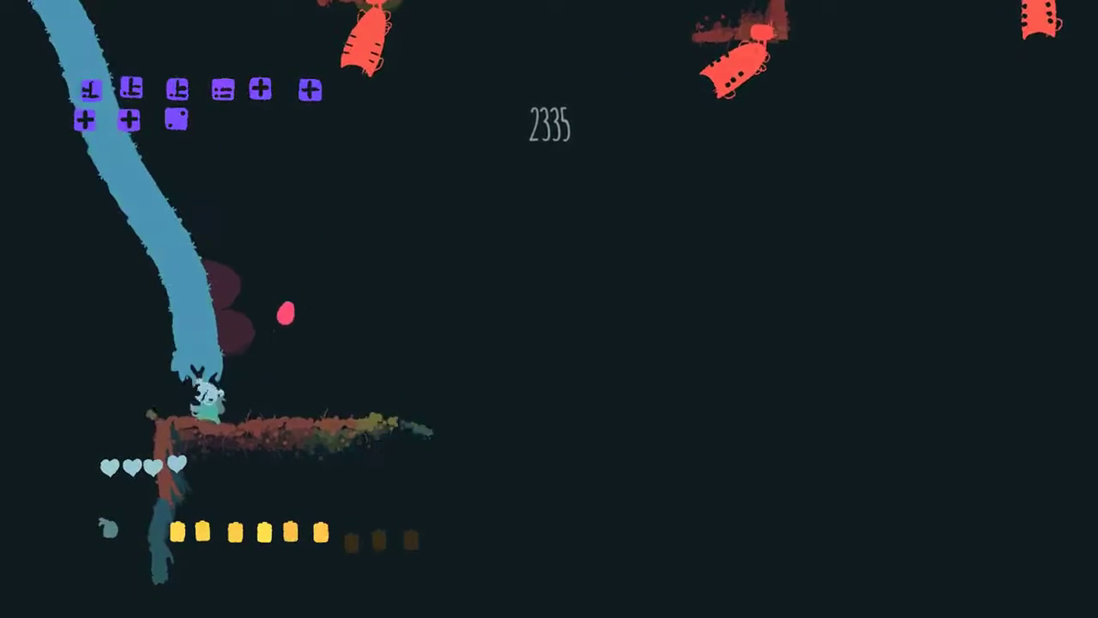
pyautogui.press('x')
pyautogui.press('Left')
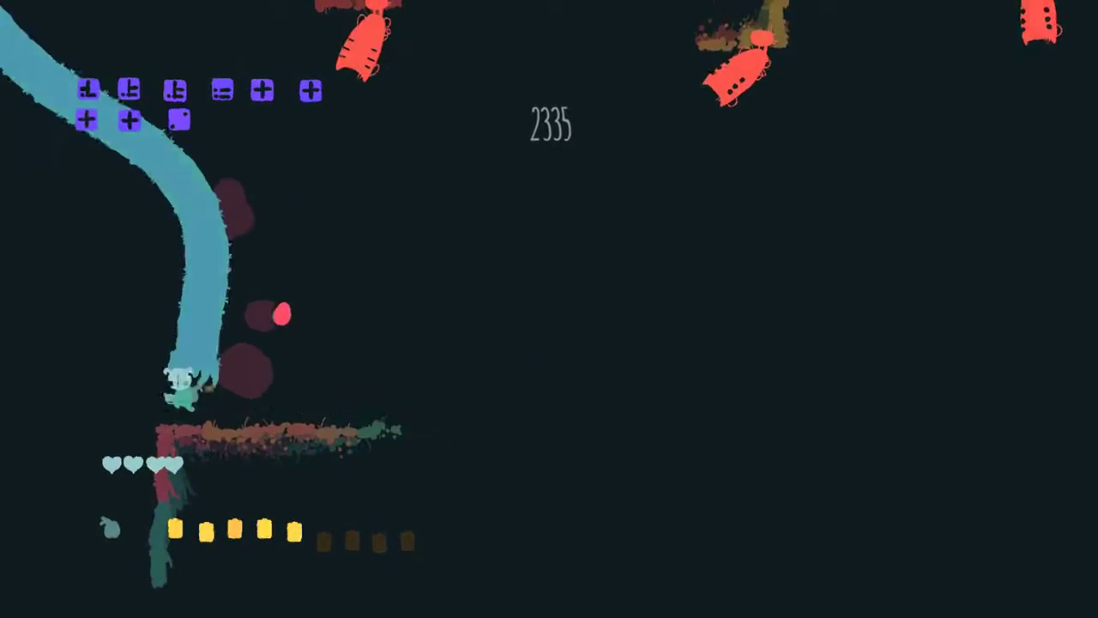
pyautogui.press('Right')
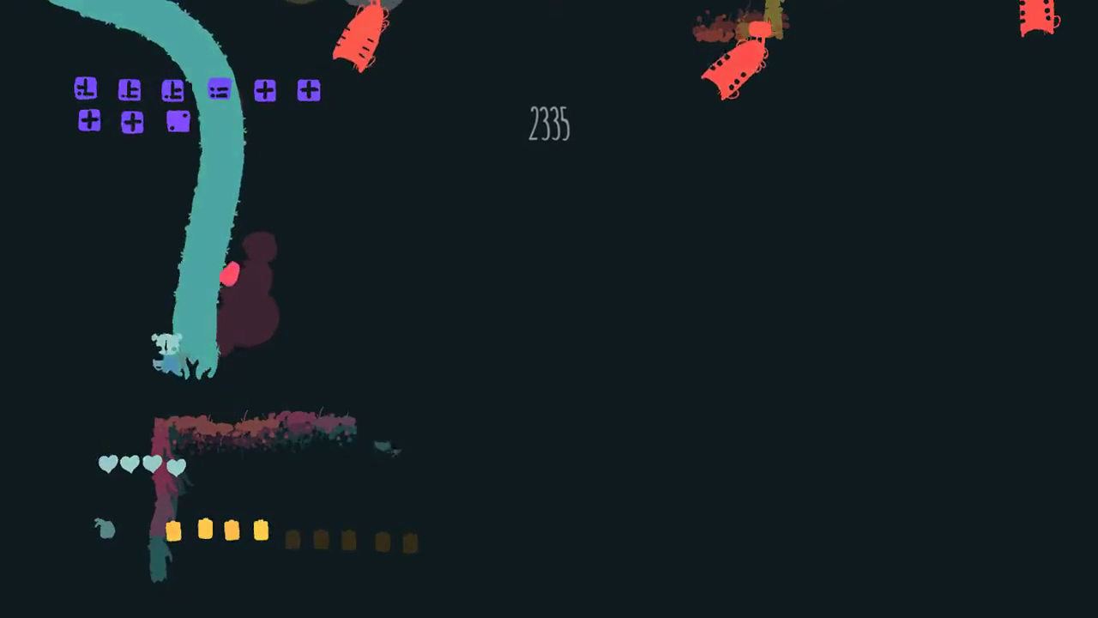
pyautogui.press('Right')
pyautogui.press('x')
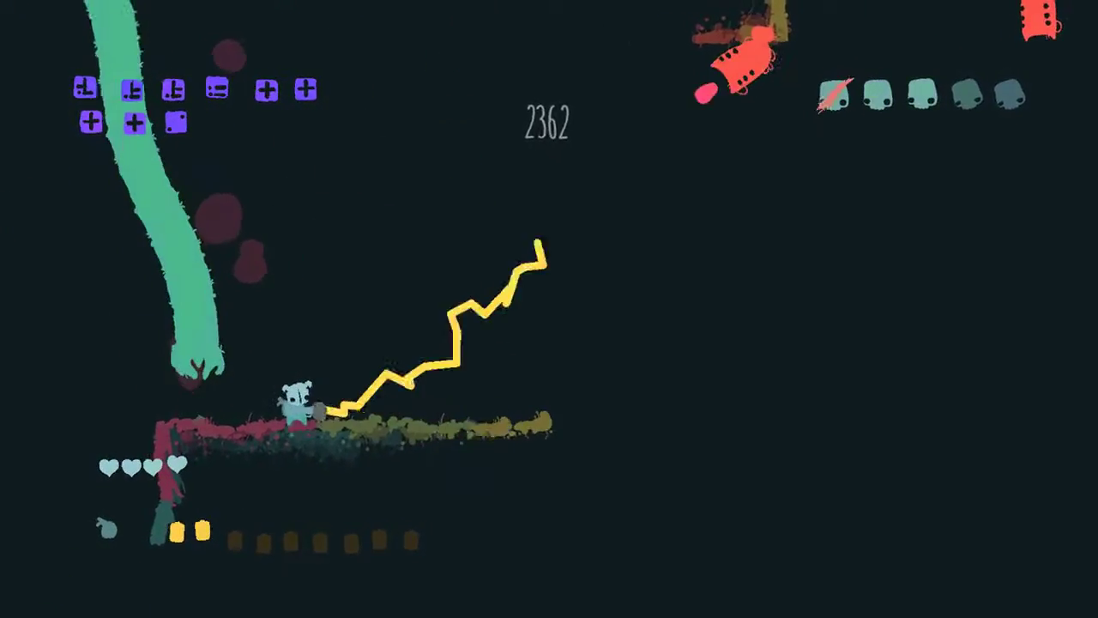
# Retreat under the tentacle and fire more beams right and up-right
pyautogui.press('Left')
pyautogui.press('x')
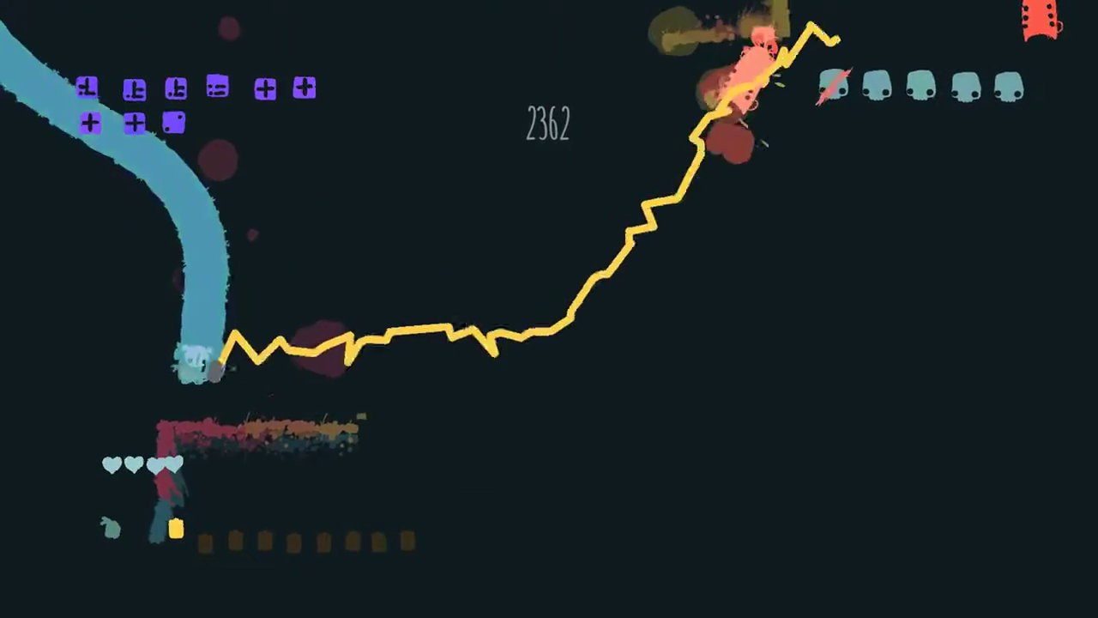
pyautogui.press('x')
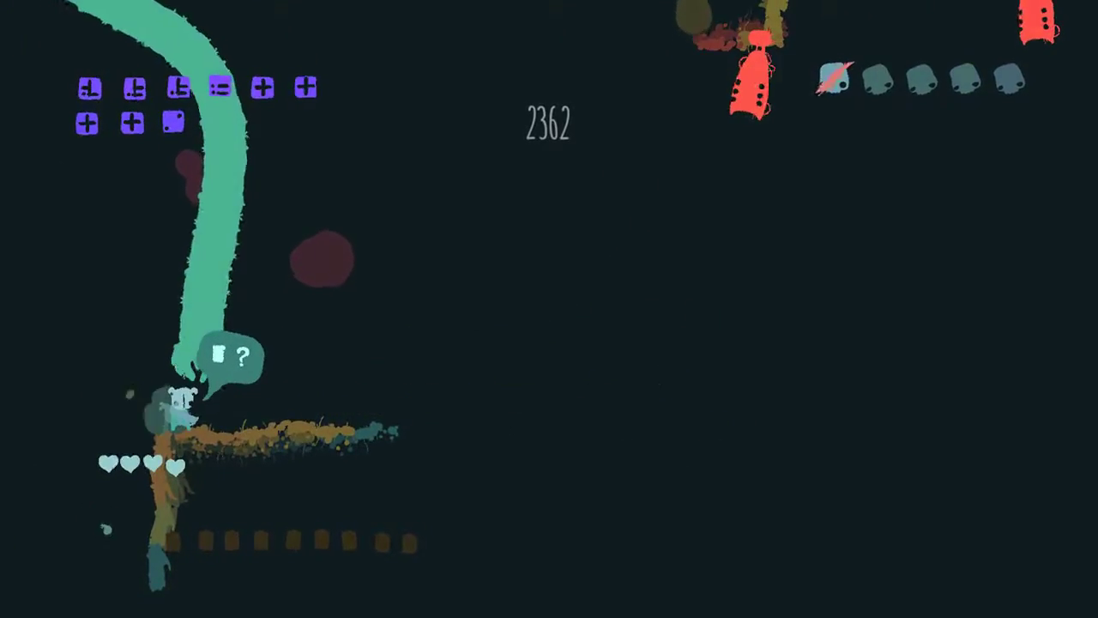
pyautogui.press('x')
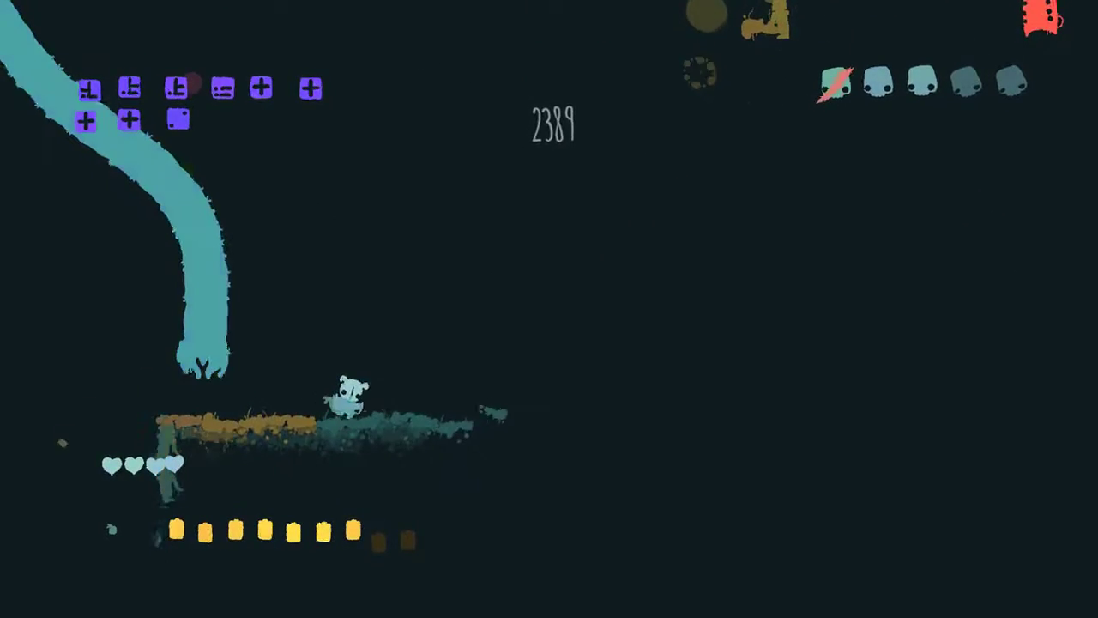
# Hop and fire up-right and at the pink enemy, raising the score to 2389
pyautogui.press('x')
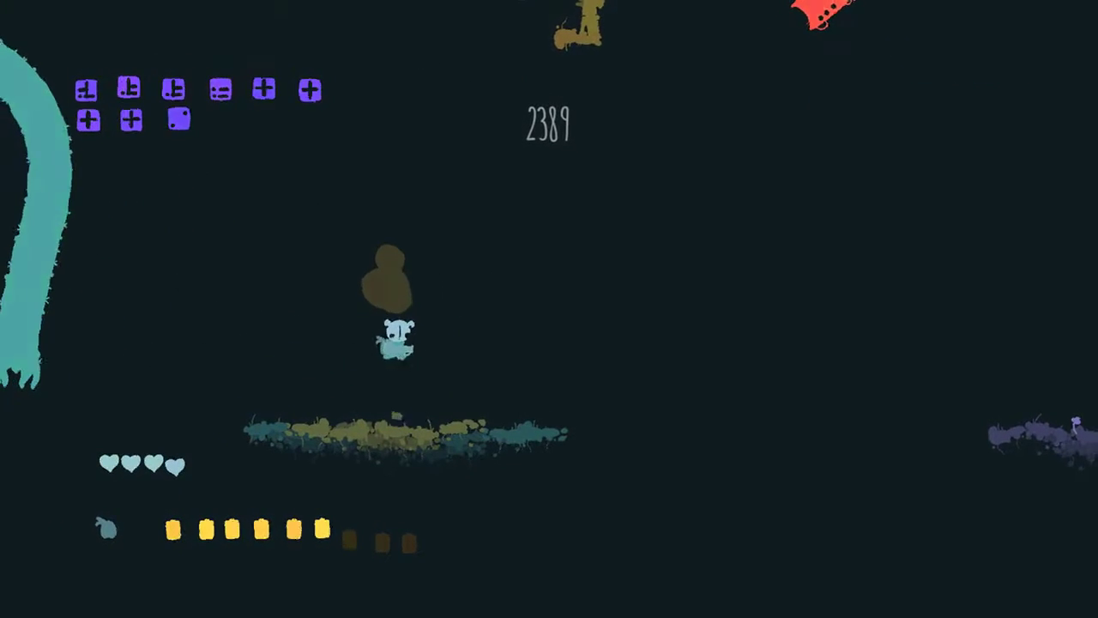
pyautogui.press('x')
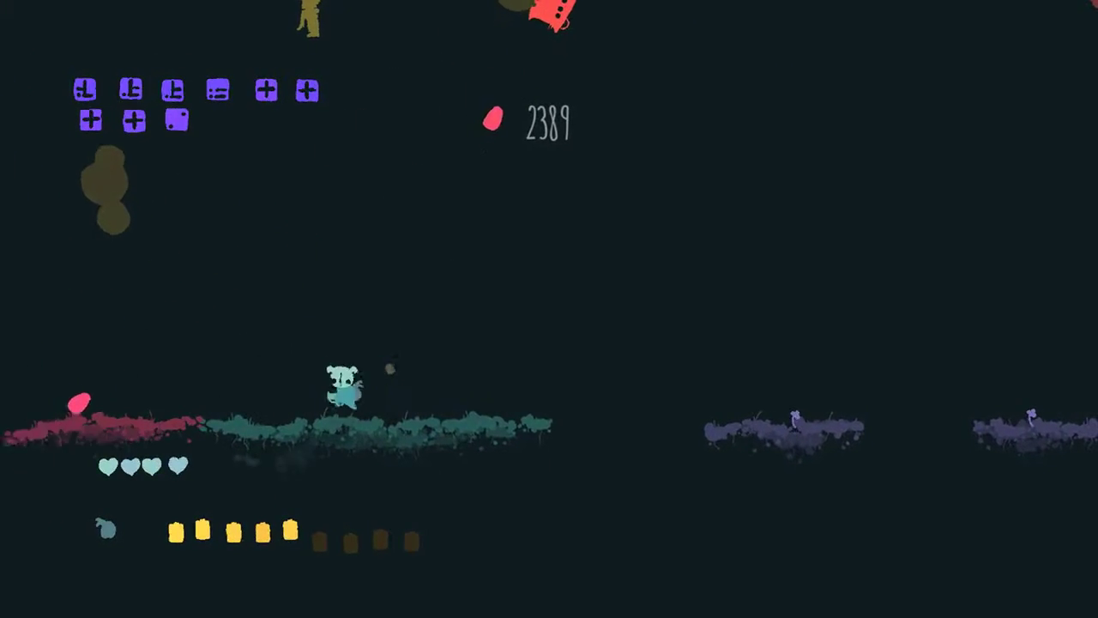
pyautogui.press('x')
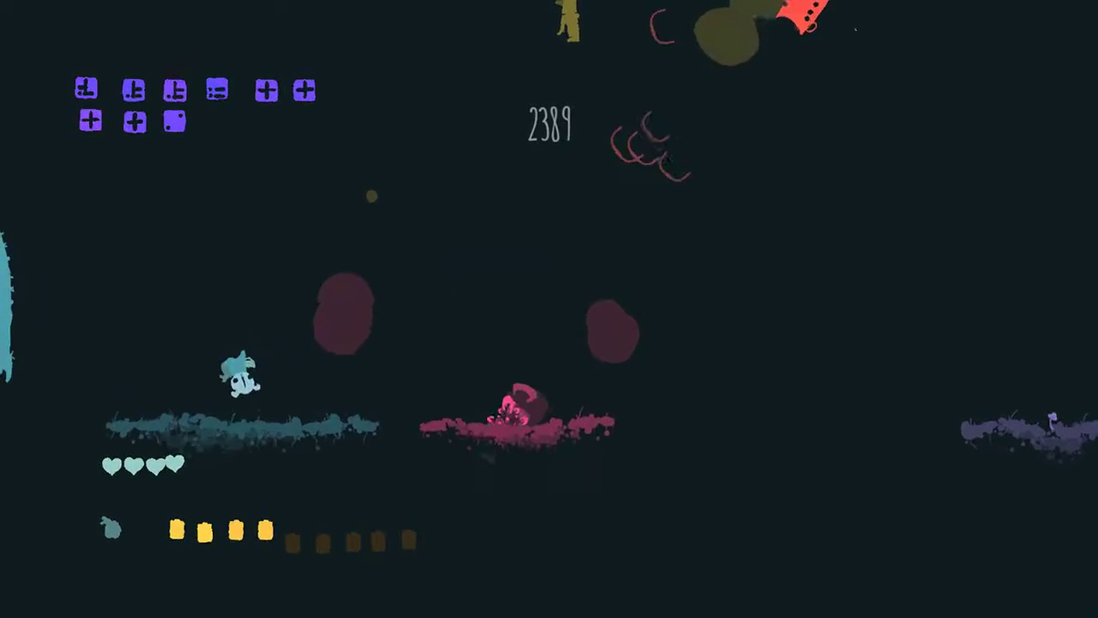
pyautogui.press('x')
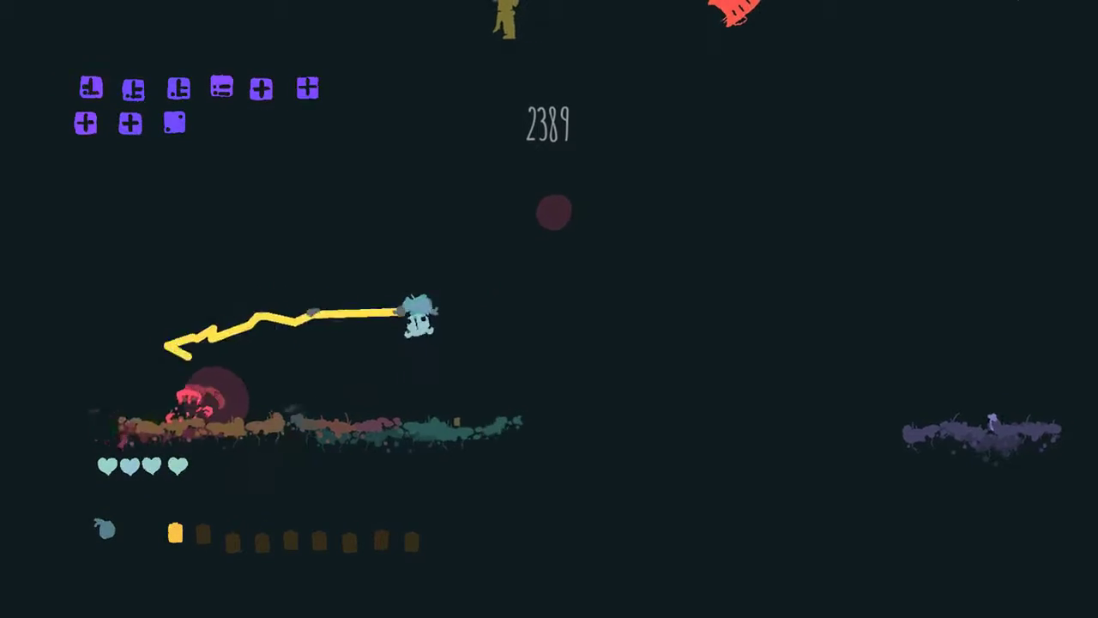
pyautogui.press('Left')
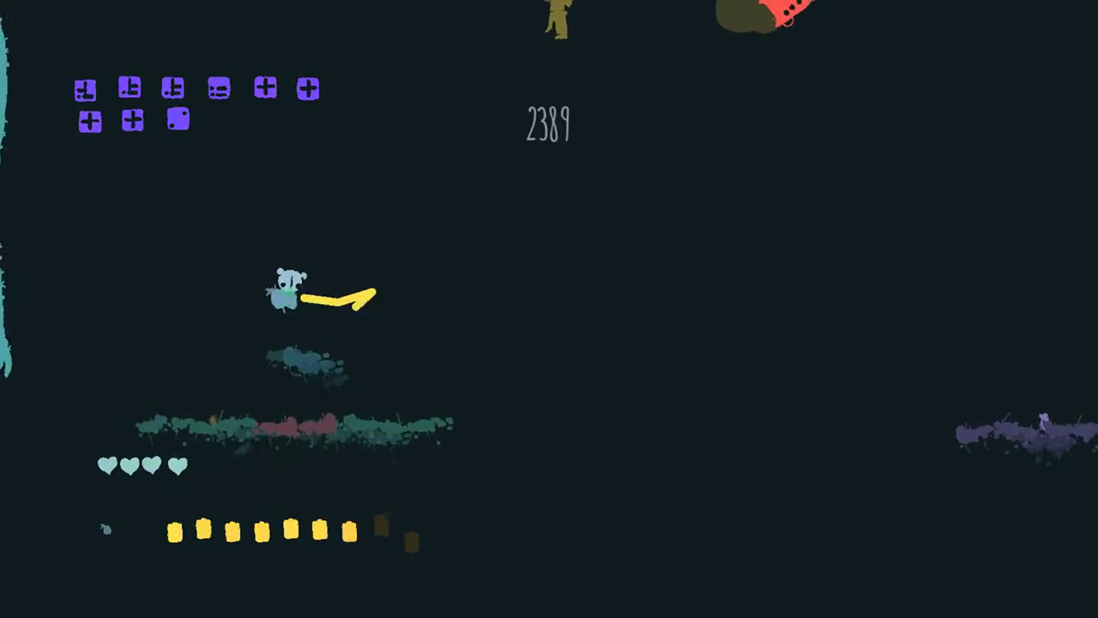
# Shoot the red enemy for points, move right, then leap left off the platform
pyautogui.press('x')
pyautogui.press('Right')
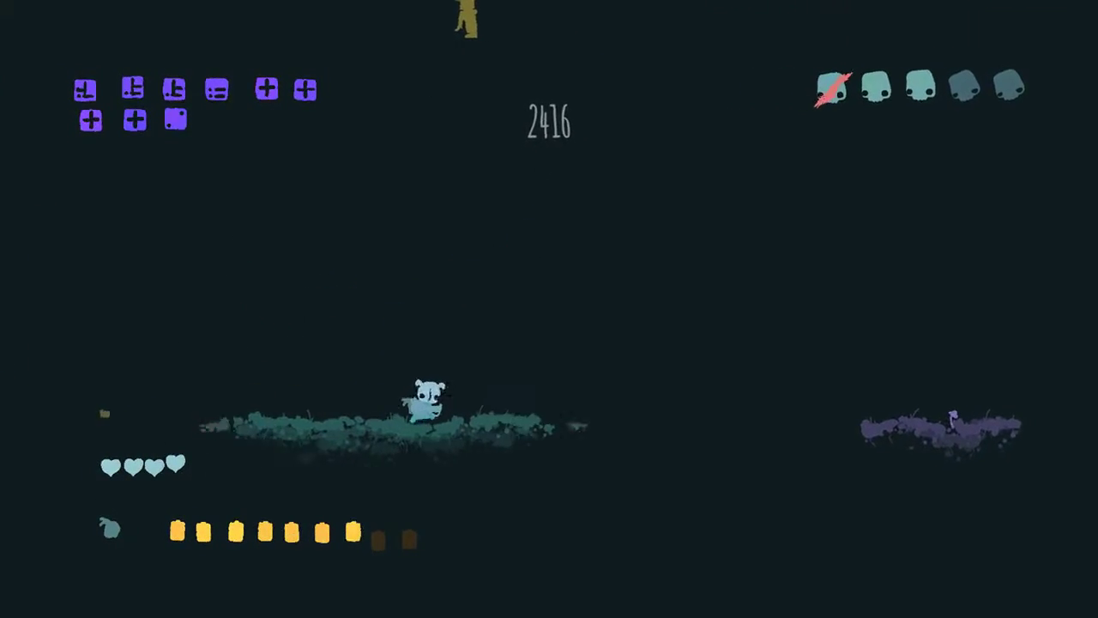
pyautogui.press('Right')
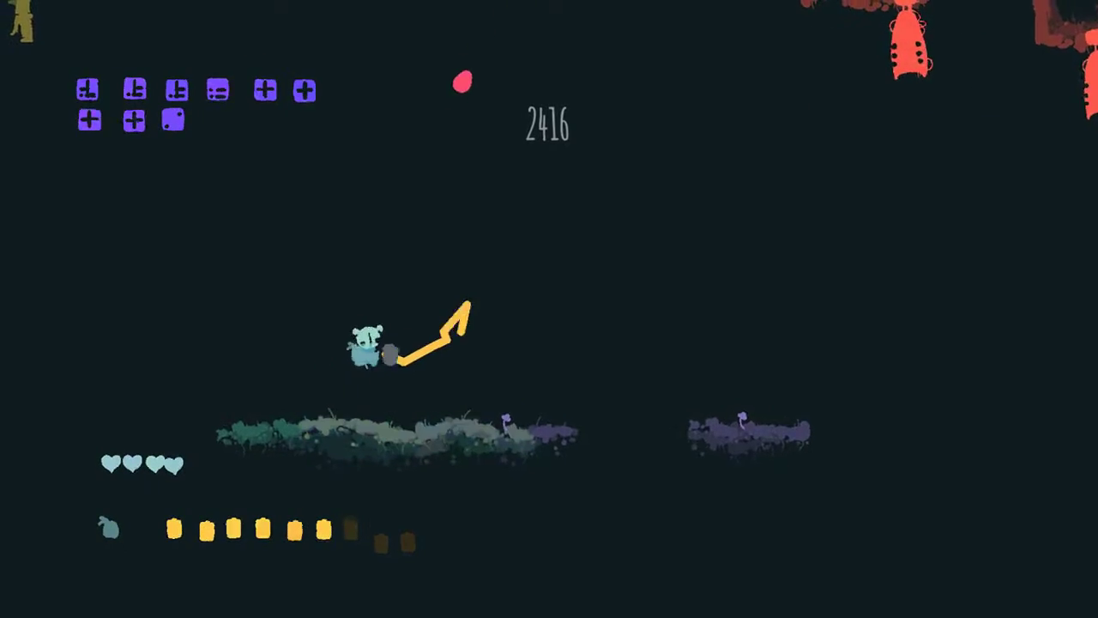
pyautogui.press('Left')
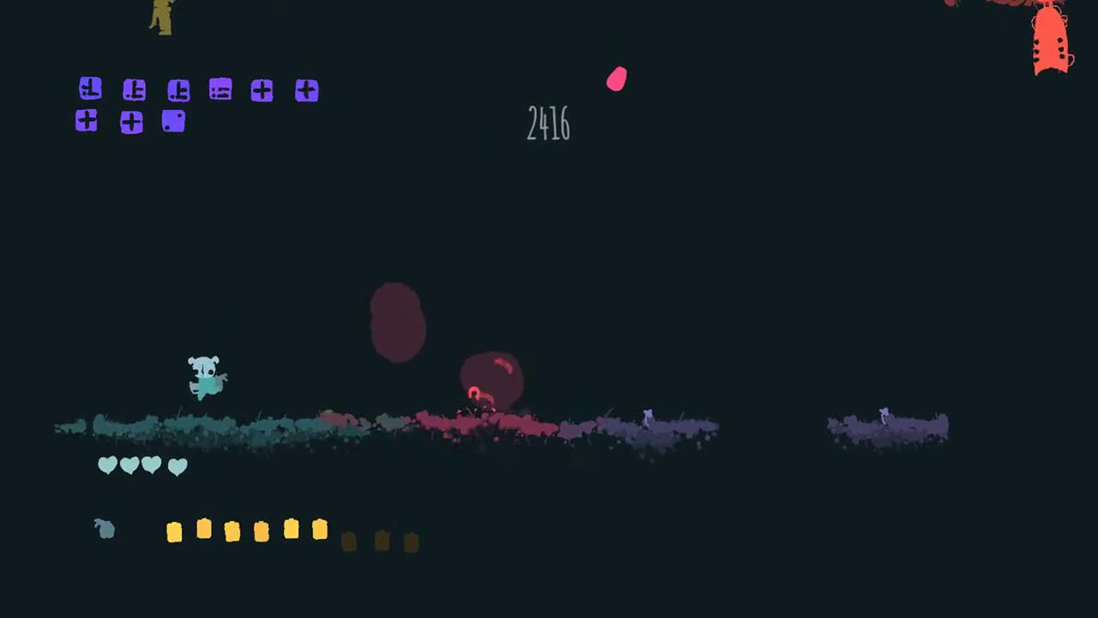
pyautogui.press('z')
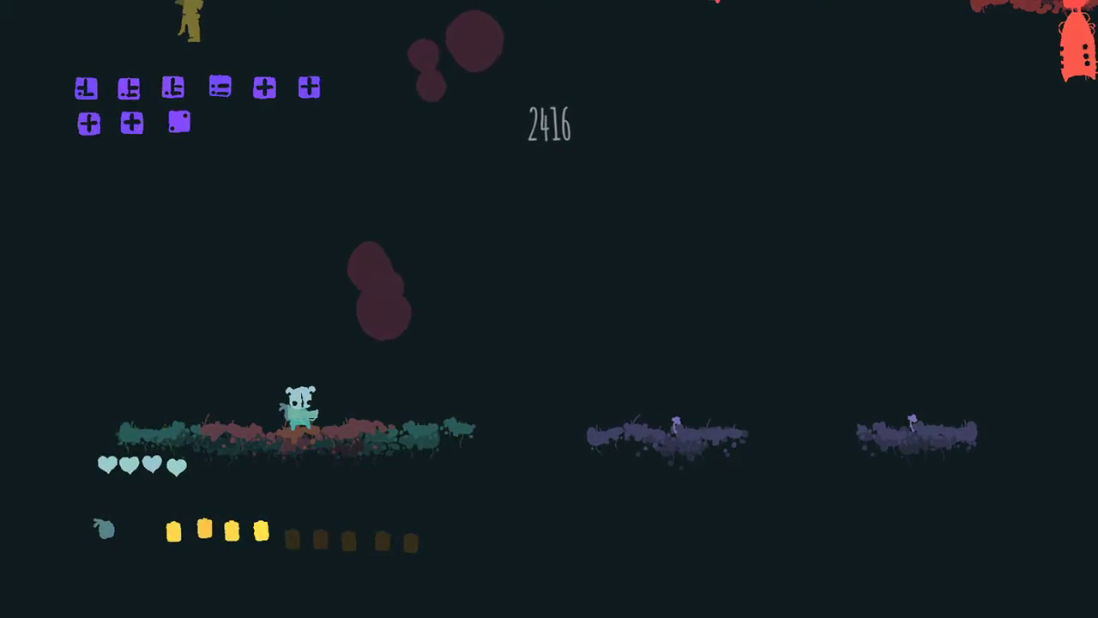
# Advance right onto the platform, fire lightning at the enemies, and jump as the boss appears
pyautogui.press('Right')
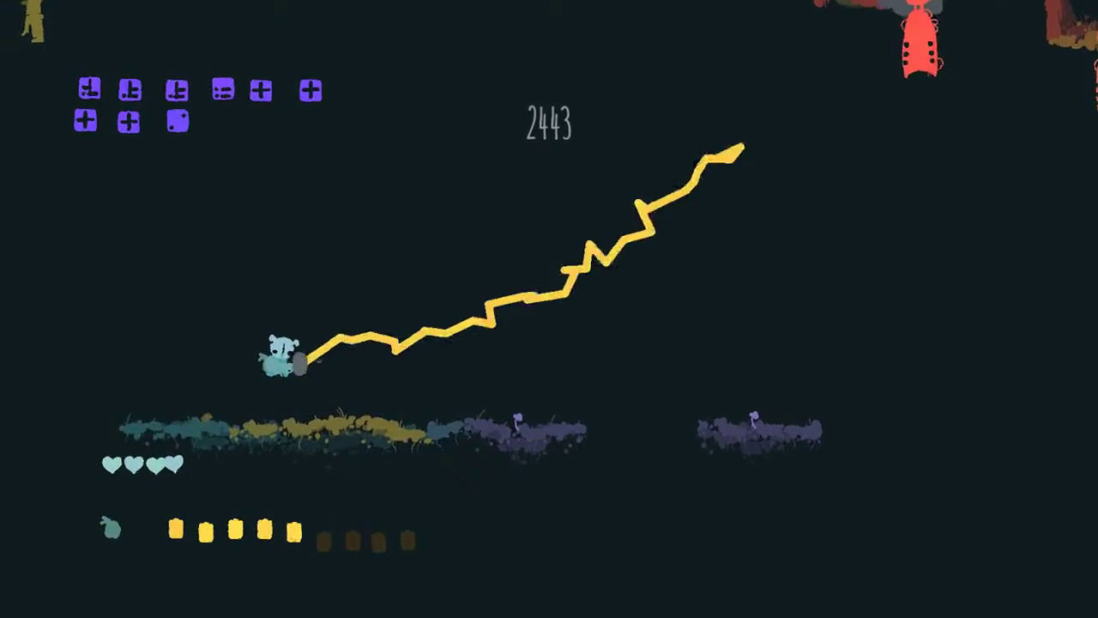
pyautogui.press('Right')
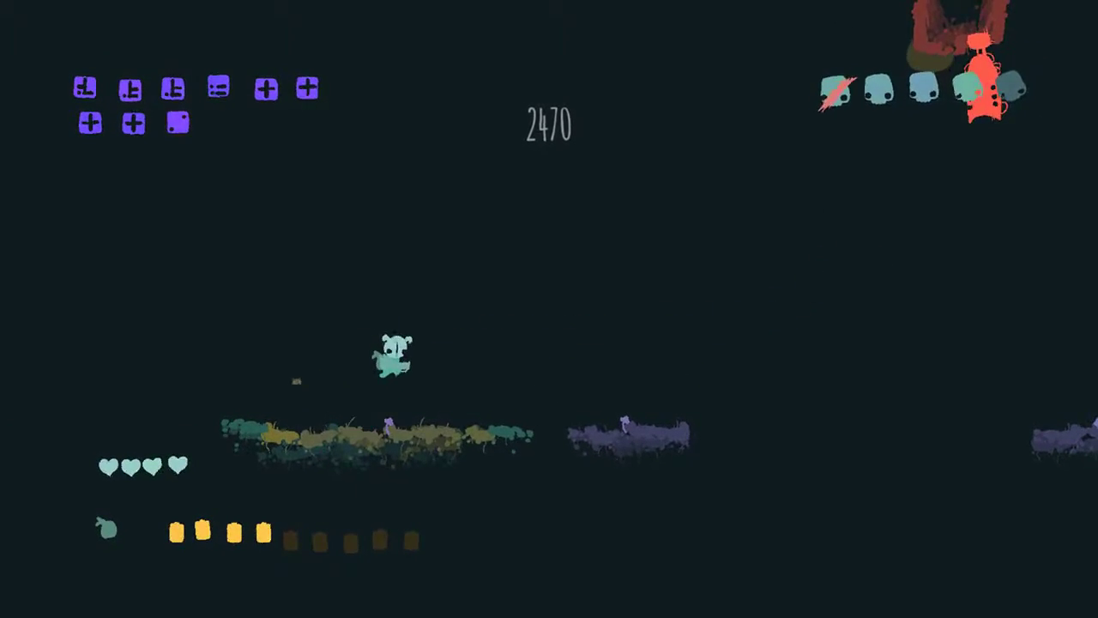
pyautogui.press('x')
pyautogui.press('z')
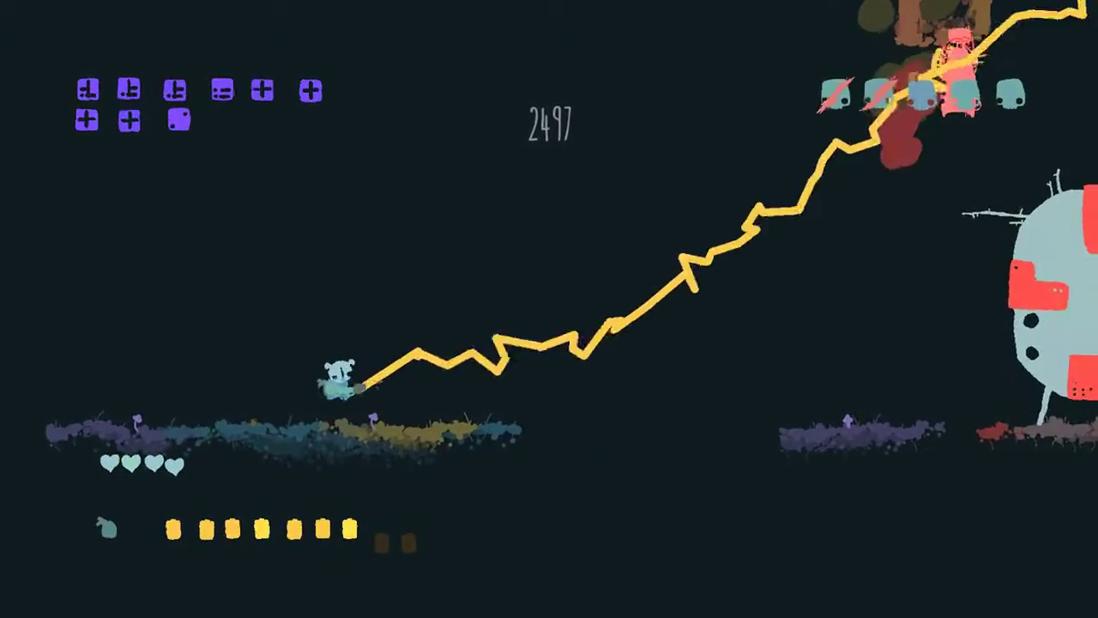
pyautogui.press('z')
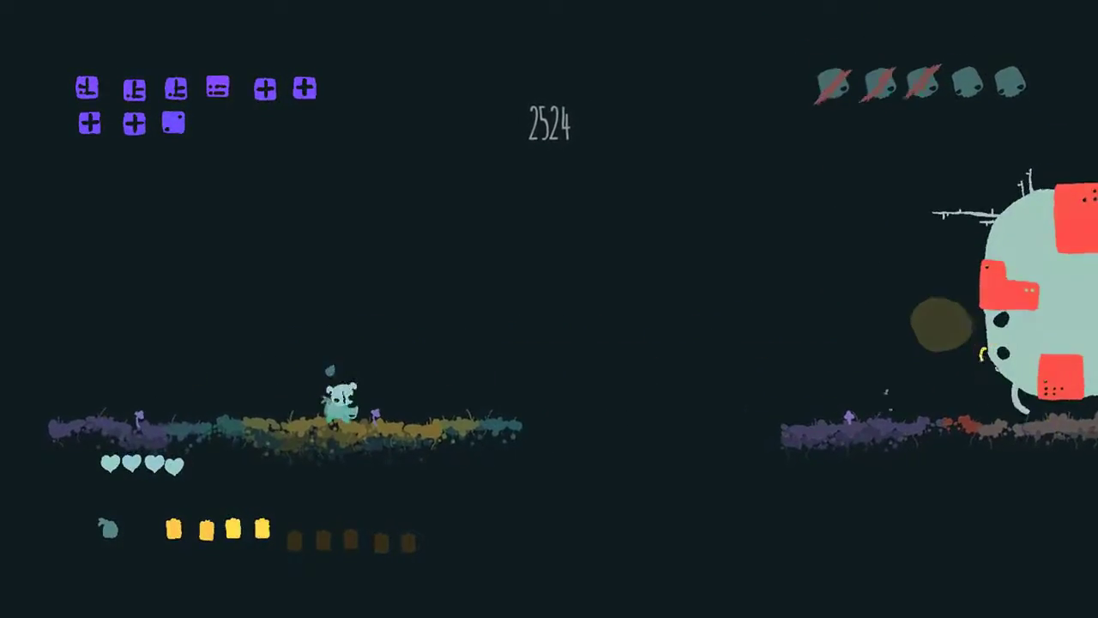
# Run right and jump along the patched boss's left side, firing at it
pyautogui.press('z')
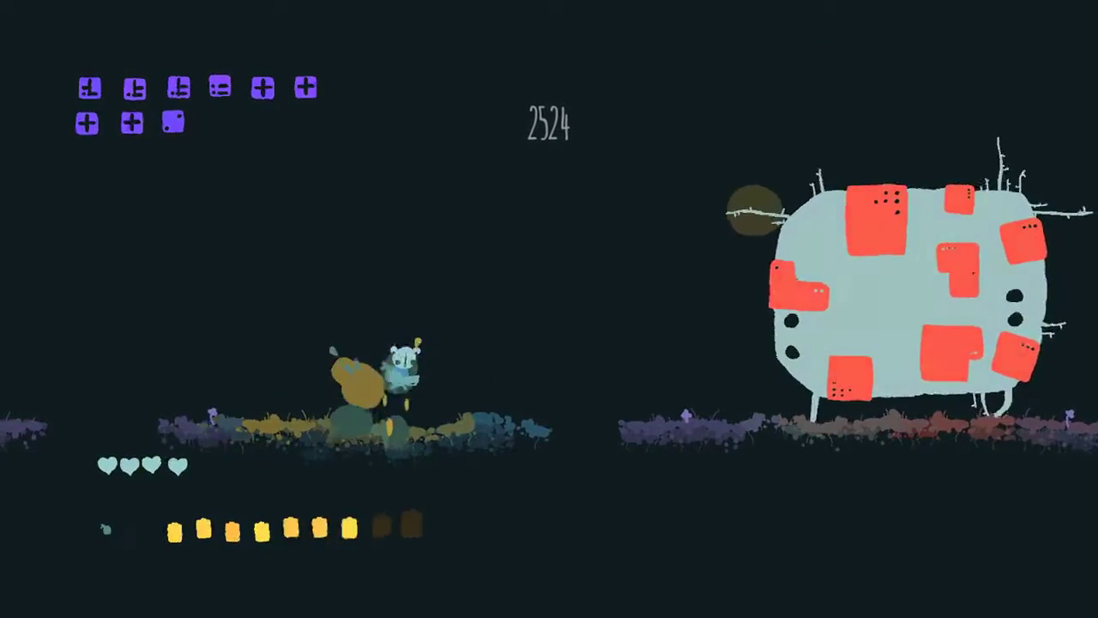
pyautogui.press('Right')
pyautogui.press('z')
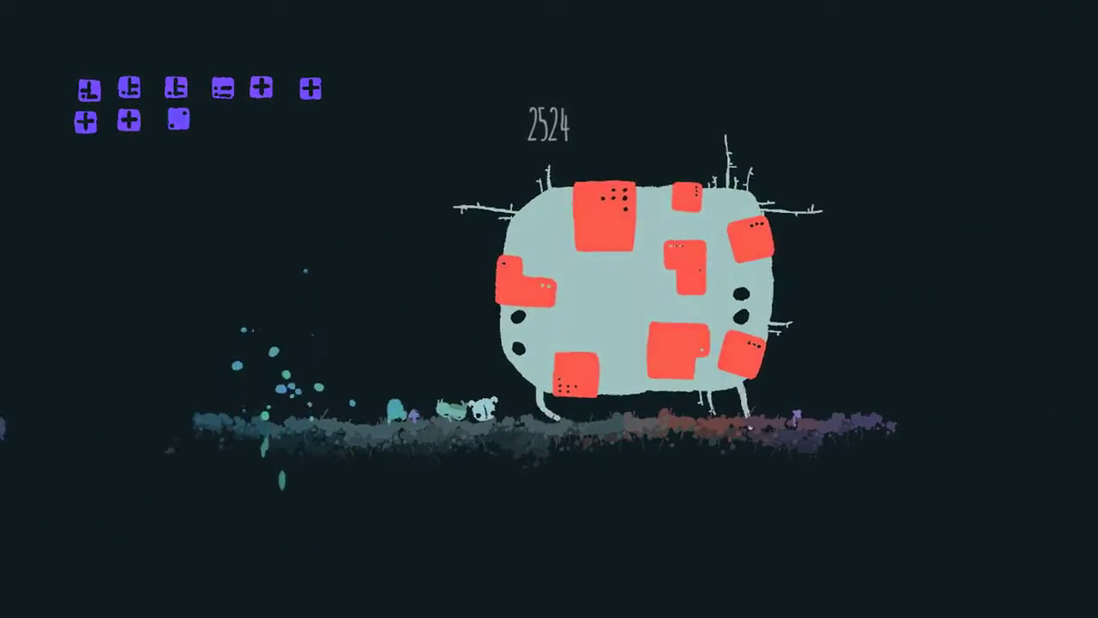
pyautogui.press('z')
pyautogui.press('x')
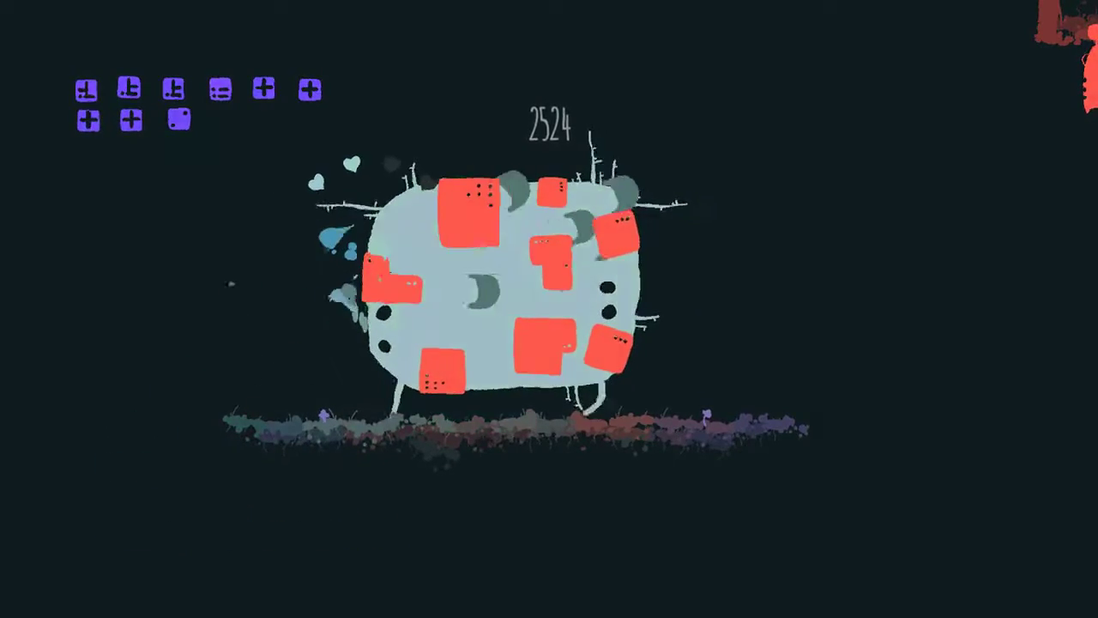
pyautogui.press('x')
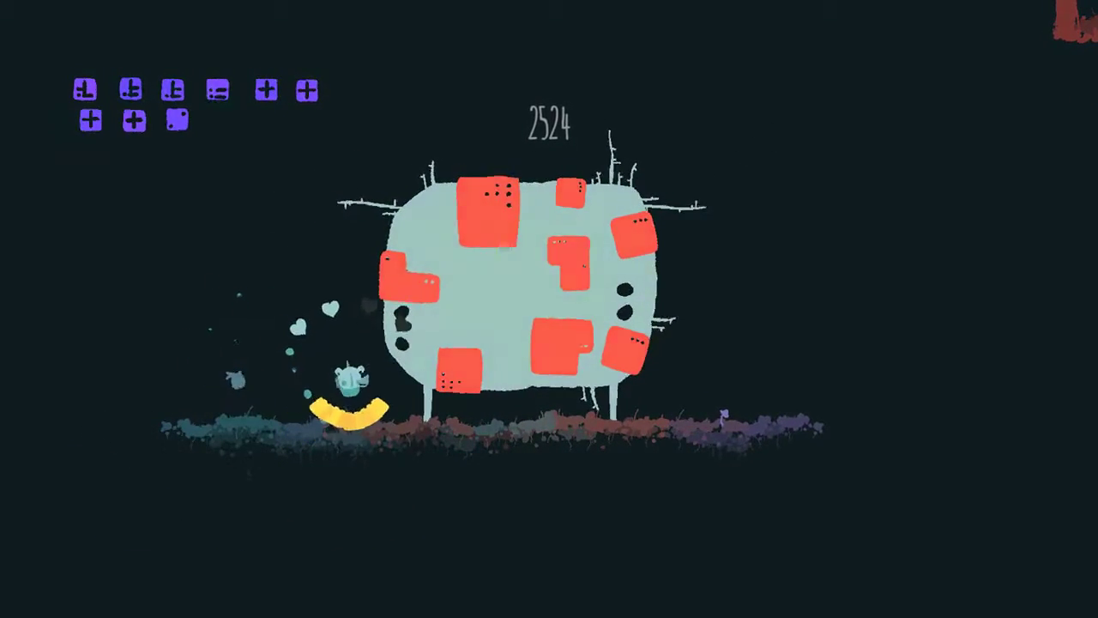
# Retreat left and fire repeated lightning shots at the boss, dropping to two hearts
pyautogui.press('Left')
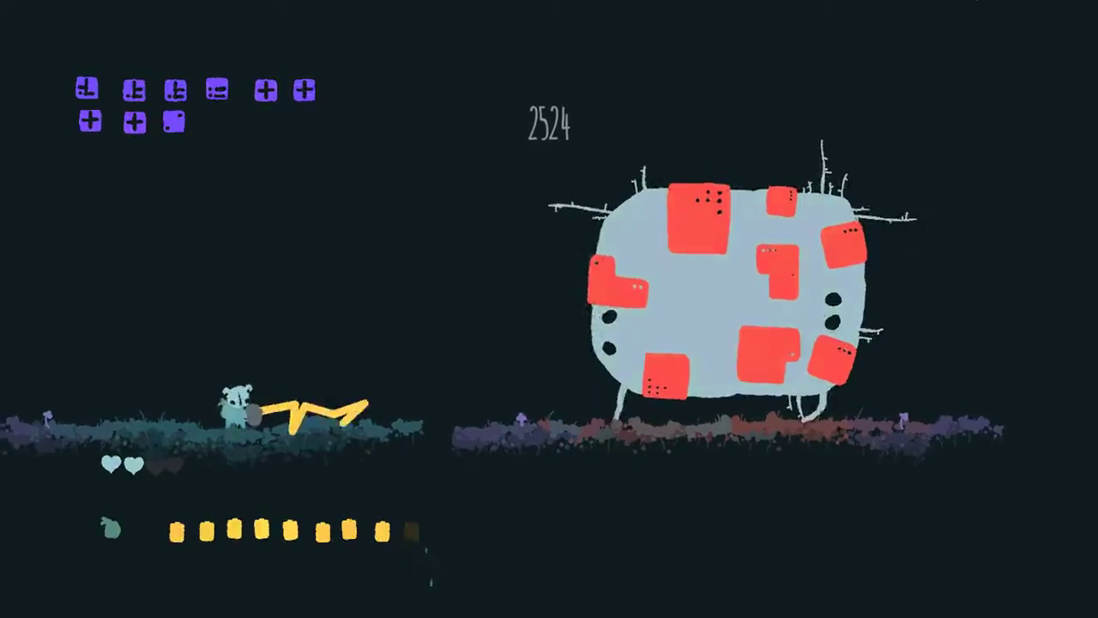
pyautogui.press('x')
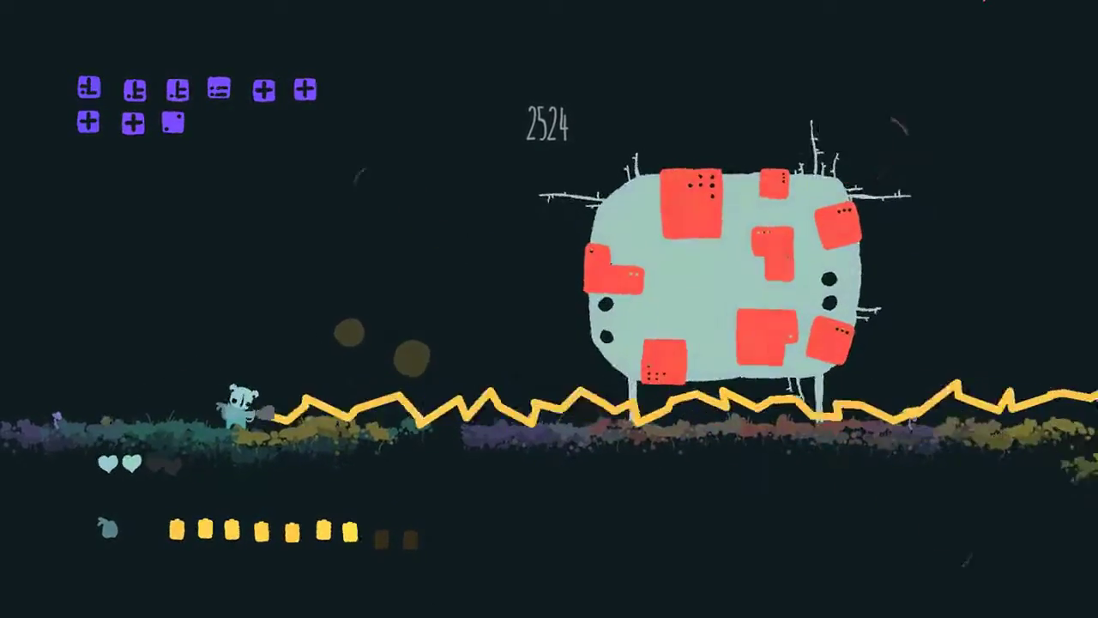
pyautogui.press('x')
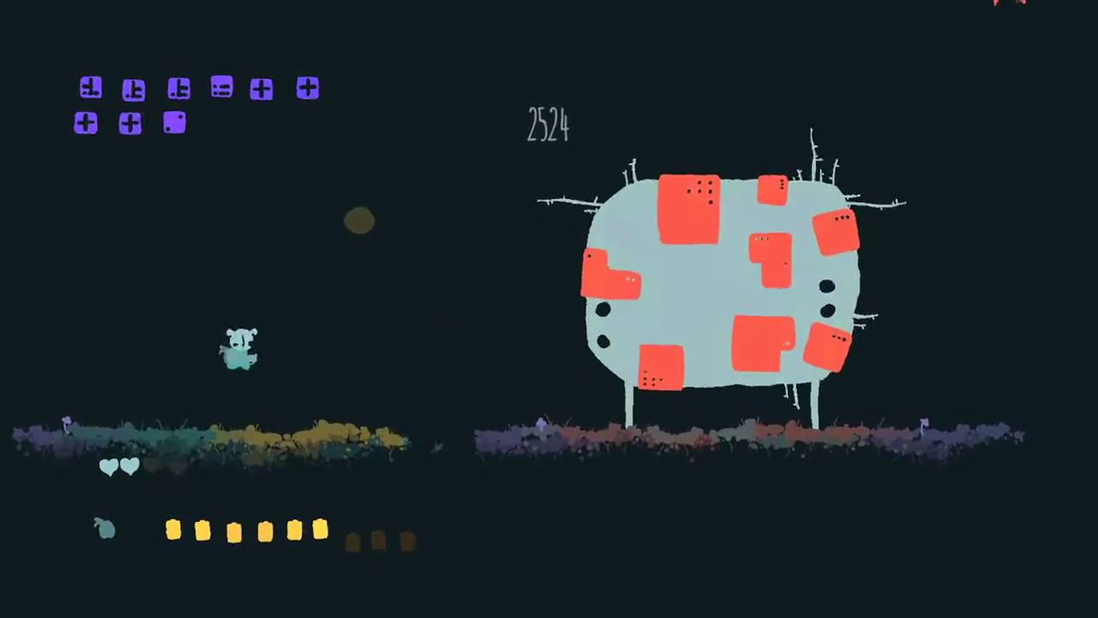
pyautogui.press('x')
pyautogui.press('x')
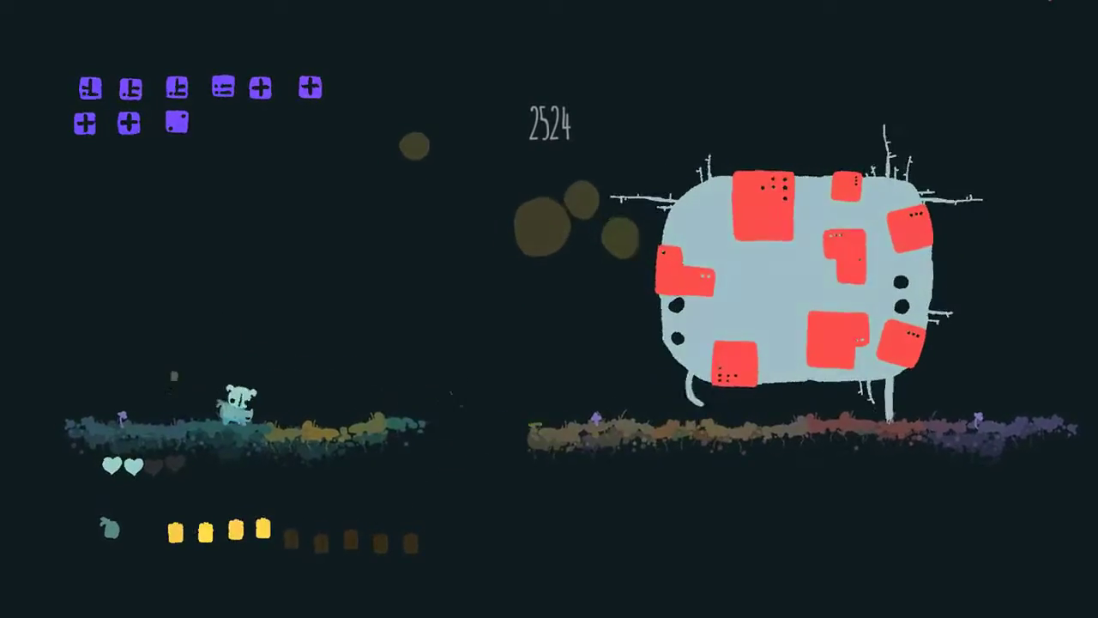
pyautogui.press('x')
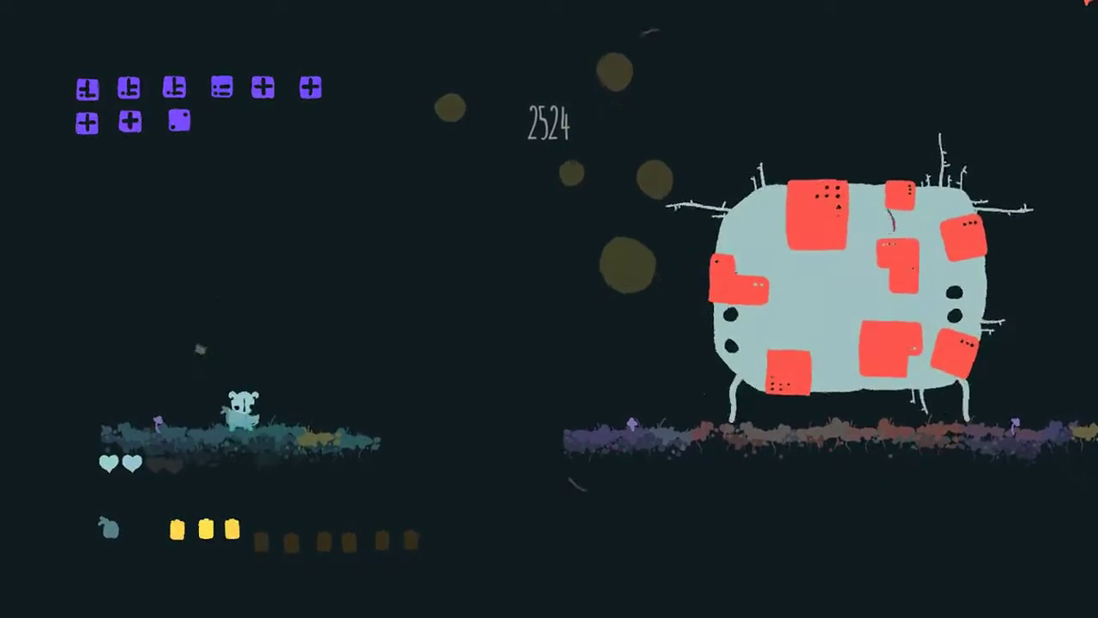
pyautogui.press('x')
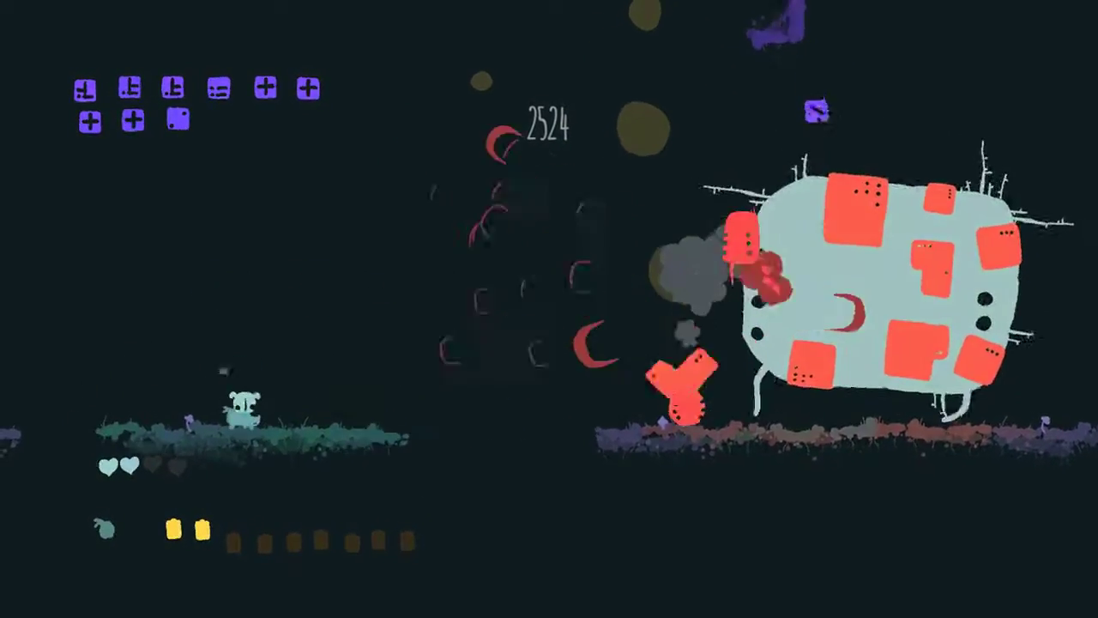
# Shoot the boss, jump away, then run and leap back toward it
pyautogui.press('Right')
pyautogui.press('x')
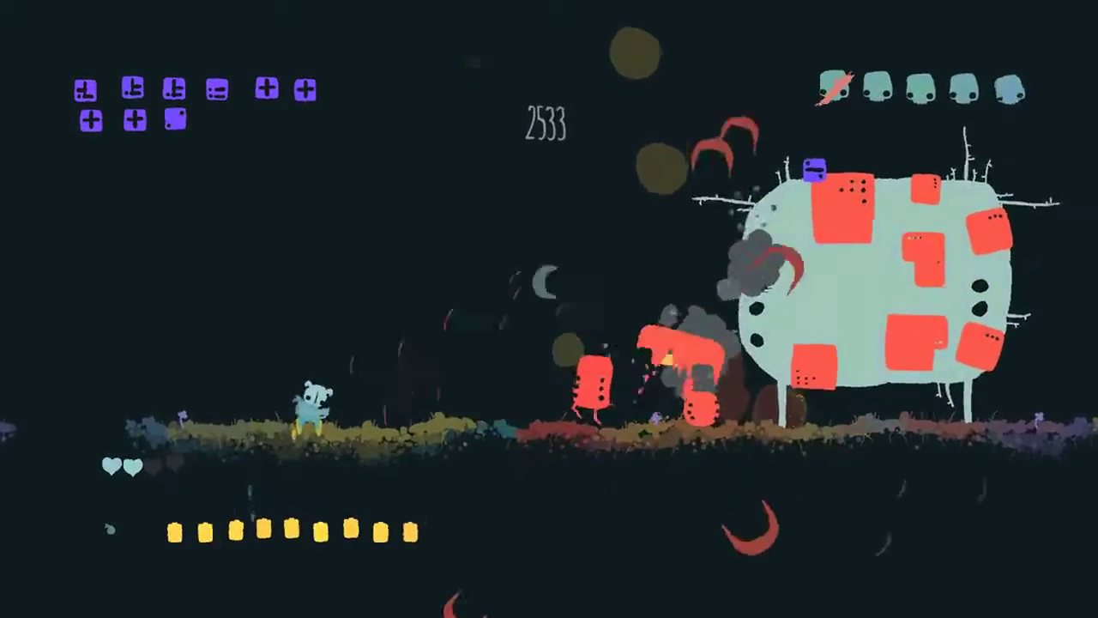
pyautogui.press('x')
pyautogui.press('x')
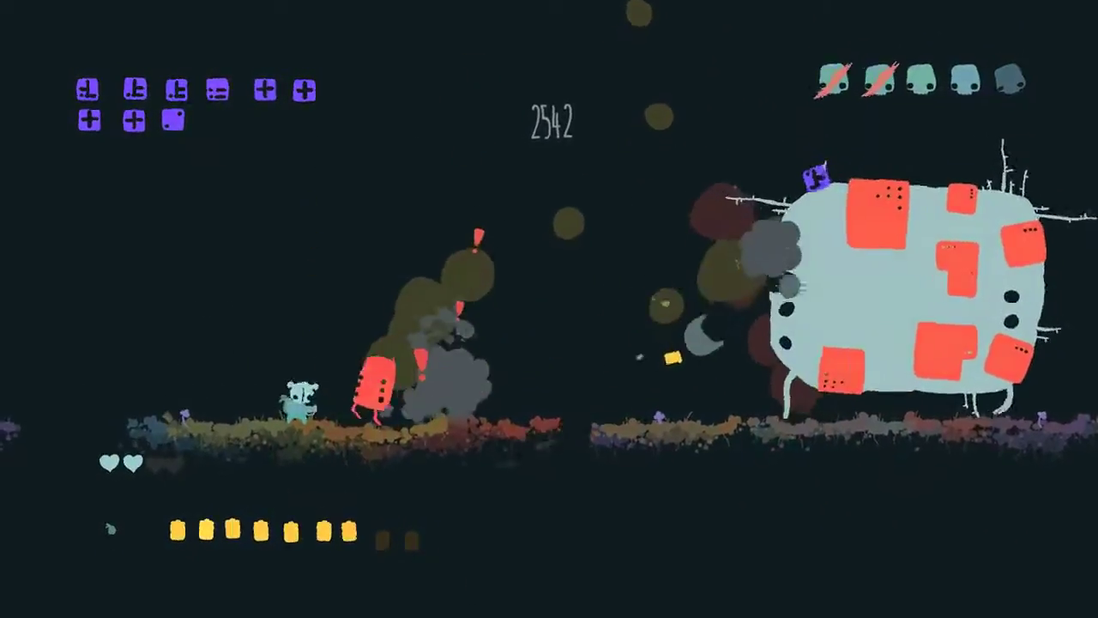
pyautogui.press('z')
pyautogui.press('Right')
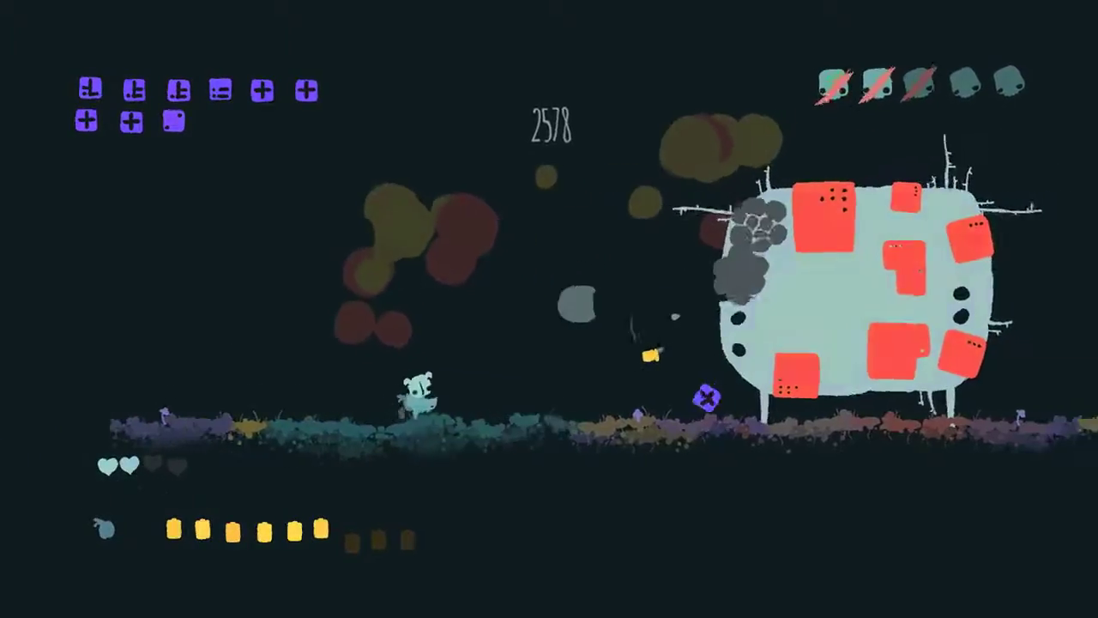
pyautogui.press('z')
# Climb up and hover over the boss's top, then move left off it
pyautogui.press('Right')
pyautogui.press('z')
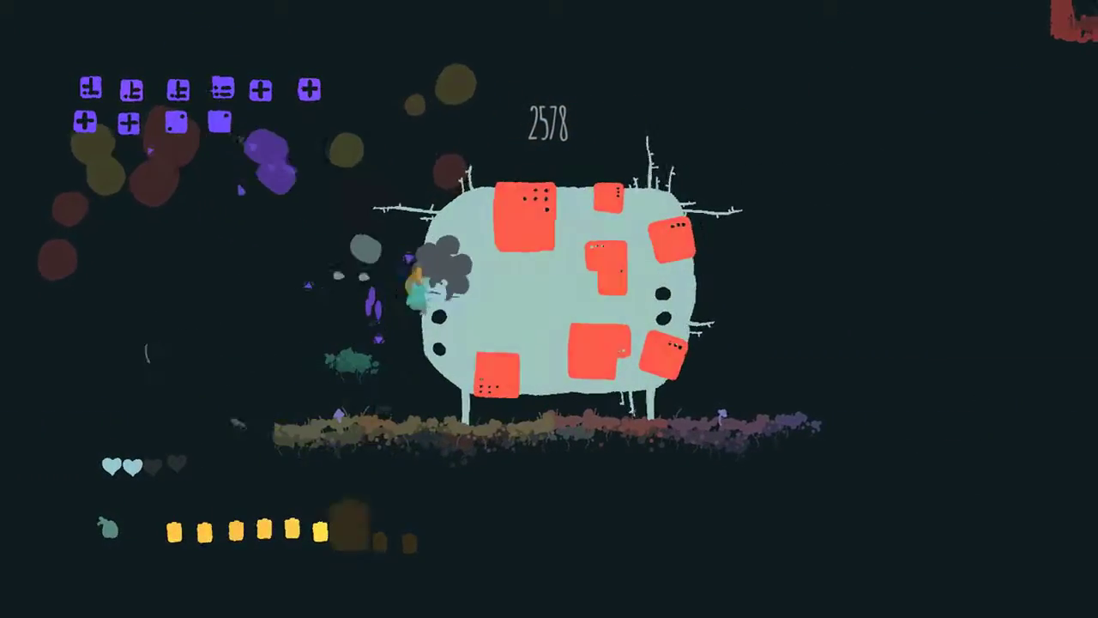
pyautogui.press('Right')
pyautogui.press('z')
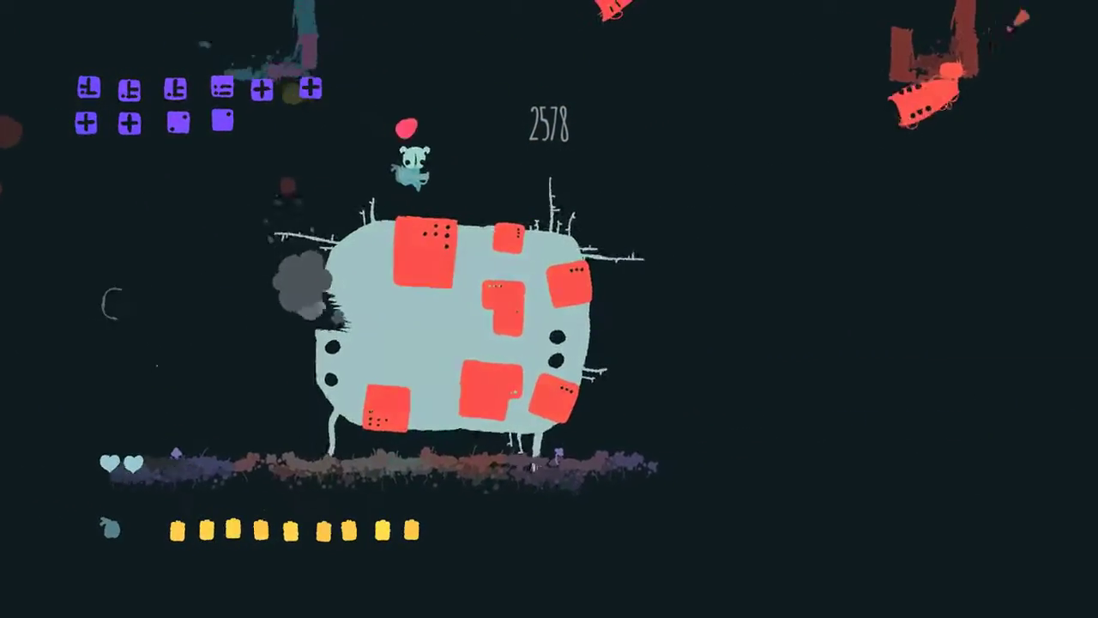
pyautogui.press('z')
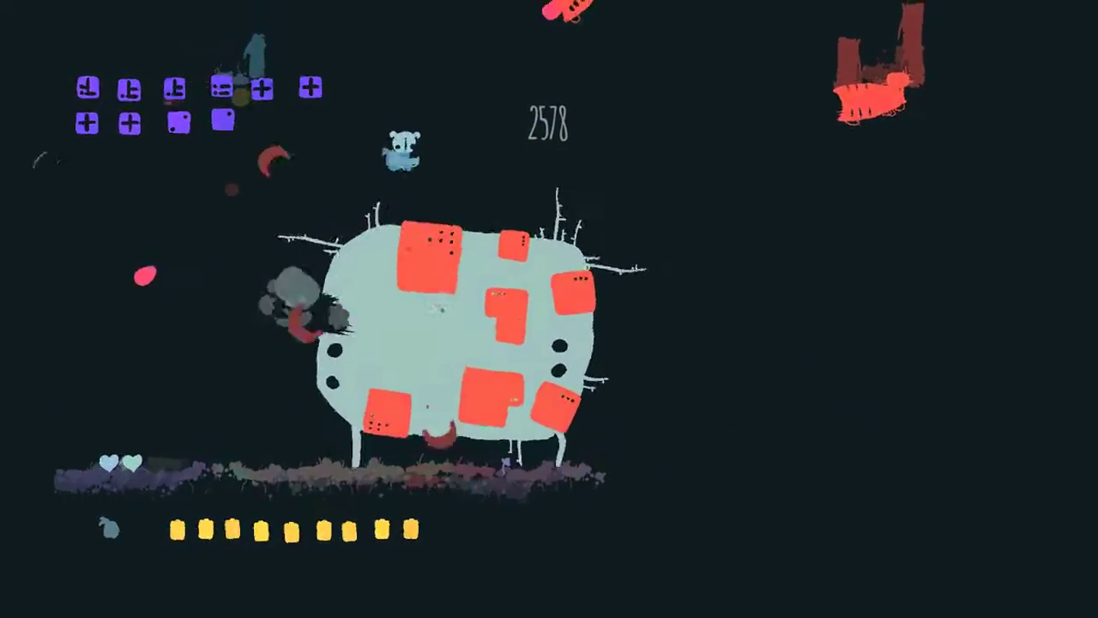
pyautogui.press('Left')
pyautogui.press('x')
pyautogui.press('Left')
pyautogui.press('Left')
# Retreat left, kill a red enemy with lightning, and shoot toward the boss
pyautogui.press('z')
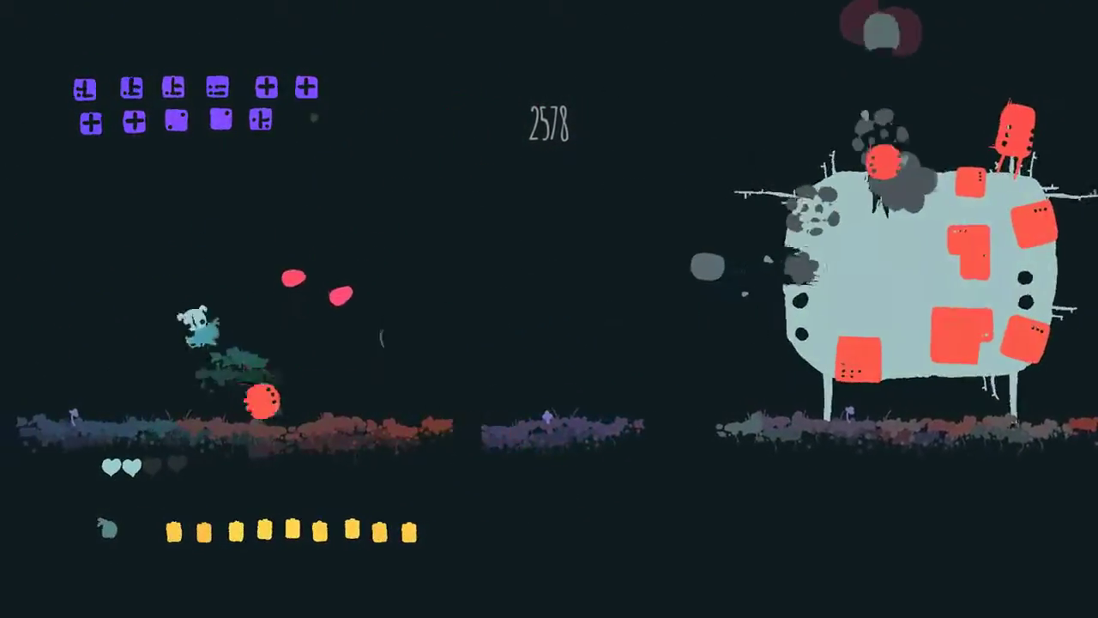
pyautogui.press('x')
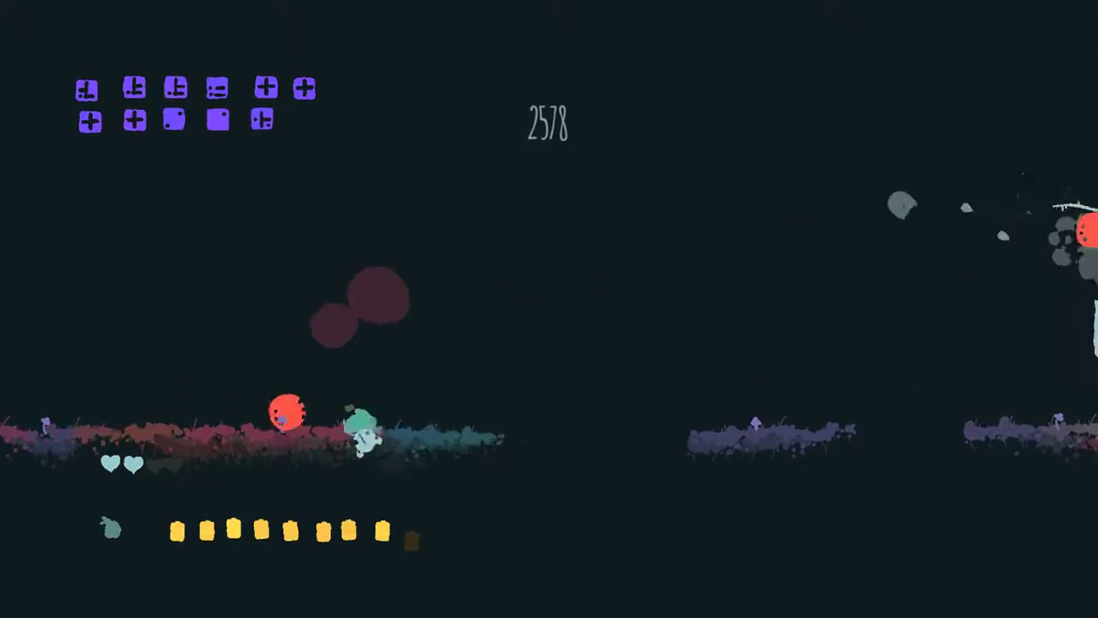
pyautogui.press('z')
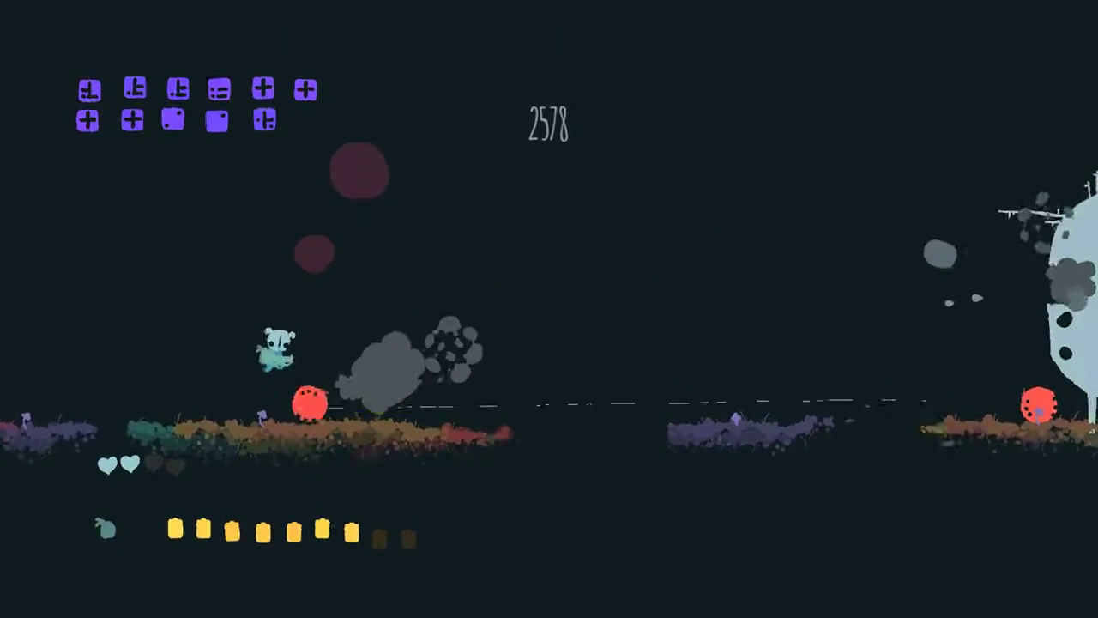
pyautogui.press('x')
pyautogui.press('Right')
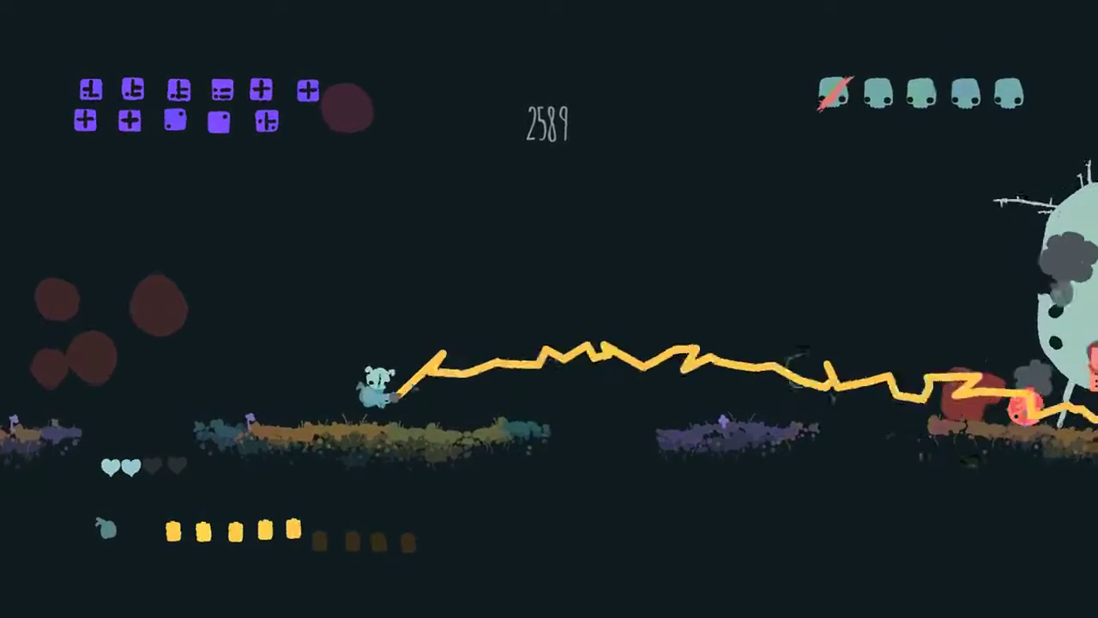
pyautogui.press('x')
# Advance right beneath the boss, reloading and firing lightning at it
pyautogui.press('Right')
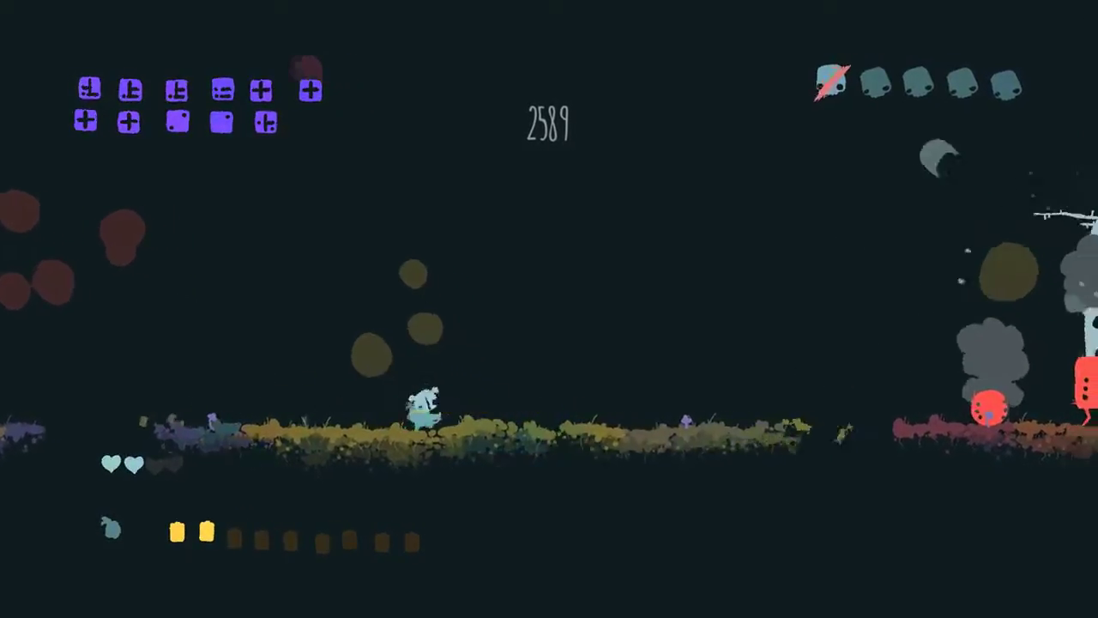
pyautogui.press('x')
pyautogui.press('x')
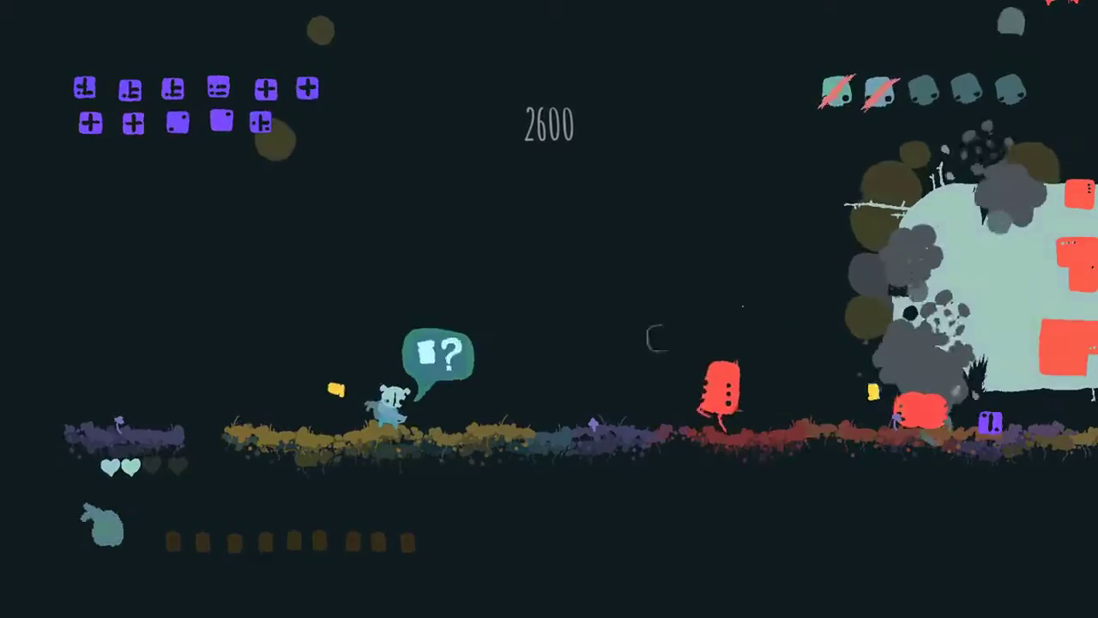
pyautogui.press('x')
pyautogui.press('x')
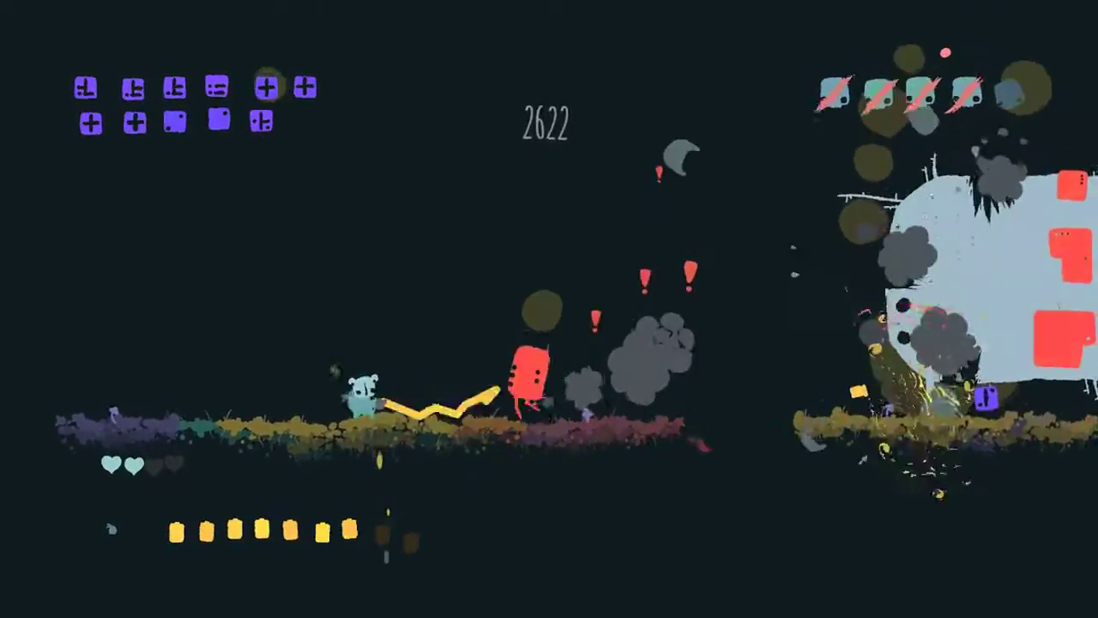
pyautogui.press('x')
pyautogui.press('Right')
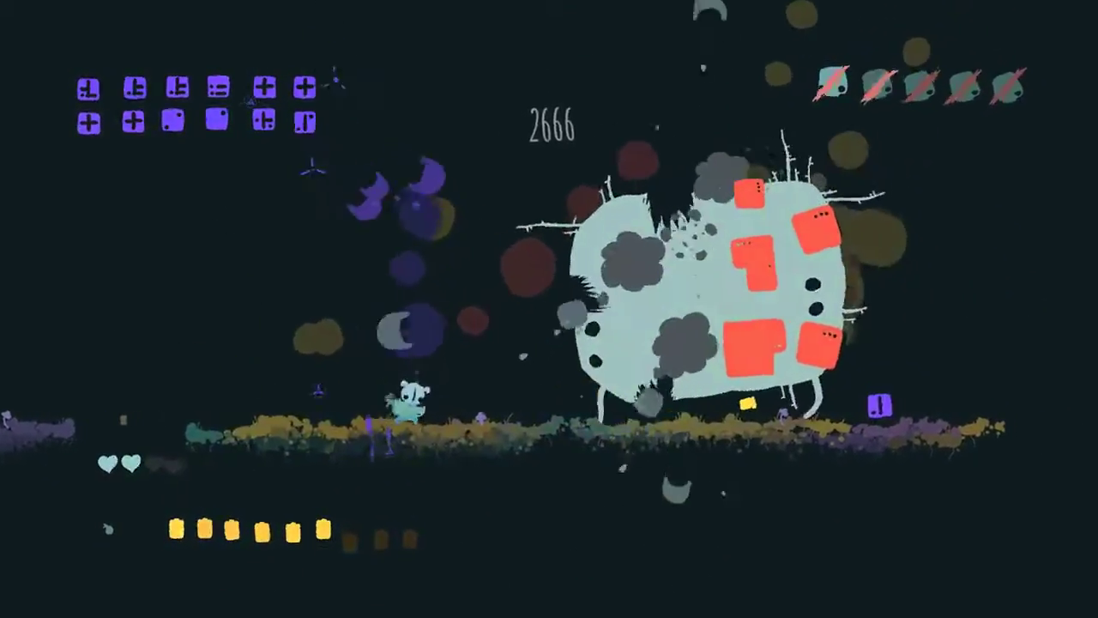
pyautogui.press('Right')
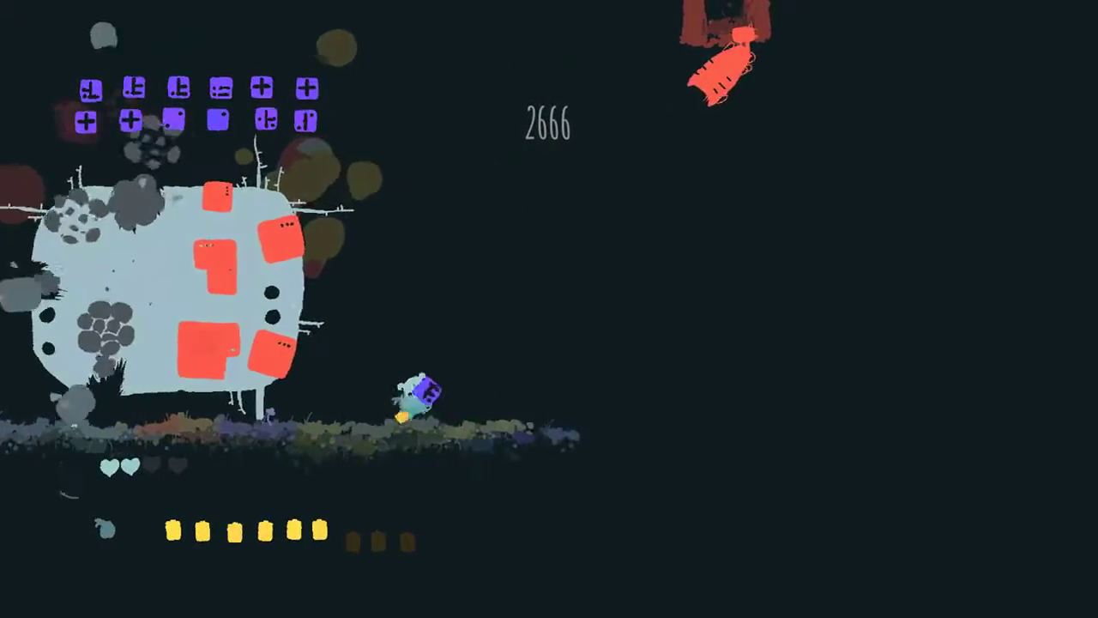
pyautogui.press('x')
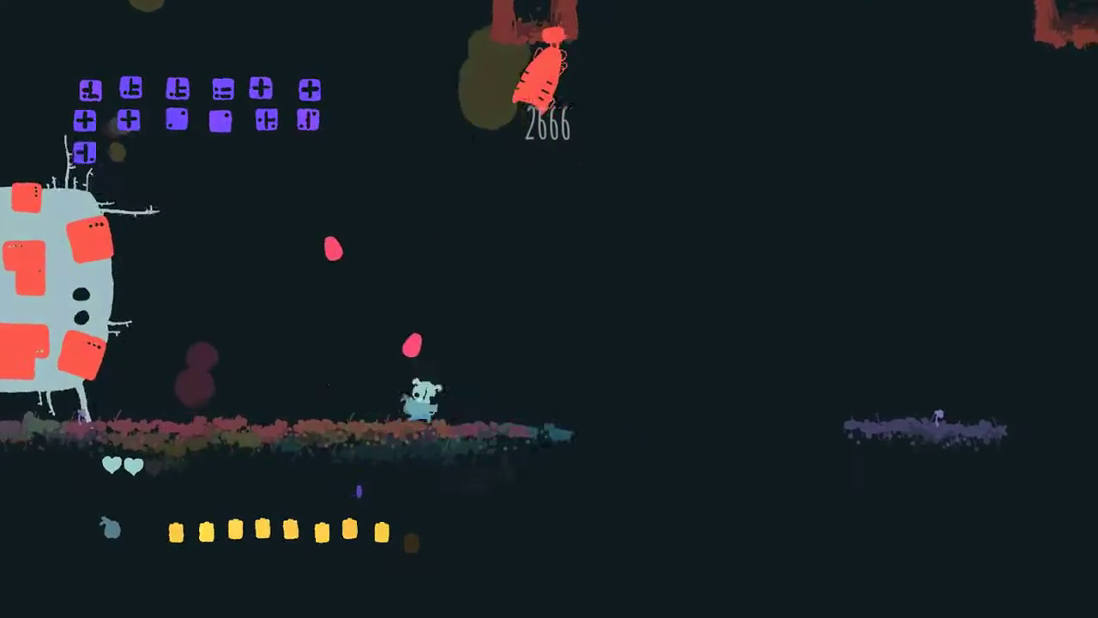
# Keep running right while shooting, then unload several lightning shots at the pursuing boss
pyautogui.press('Right')
pyautogui.press('x')
pyautogui.press('Right')
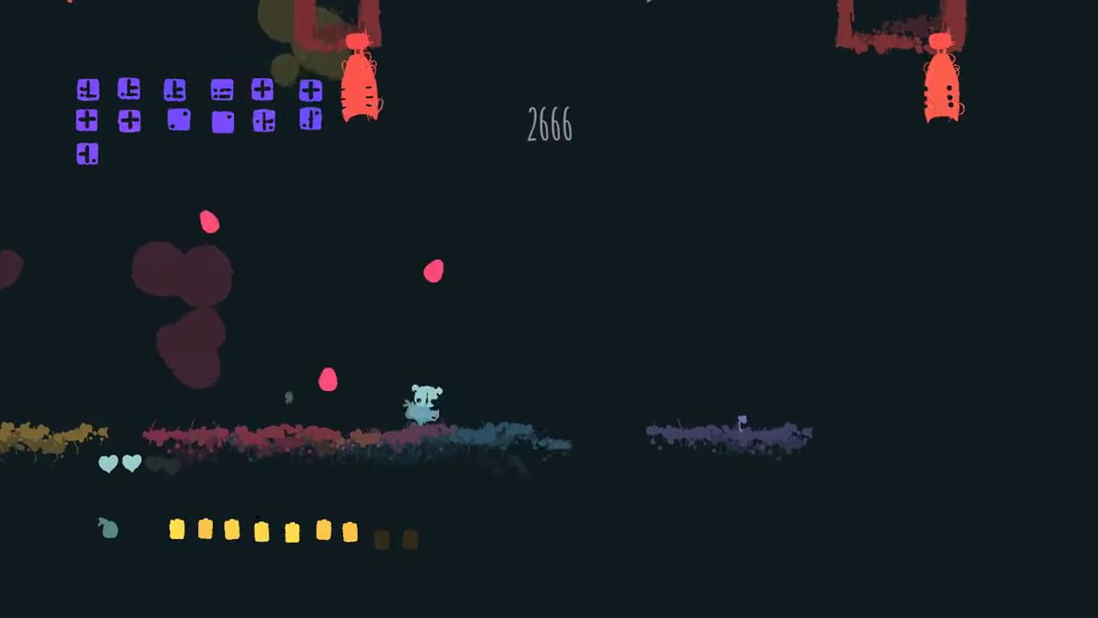
pyautogui.press('Left')
pyautogui.press('x')
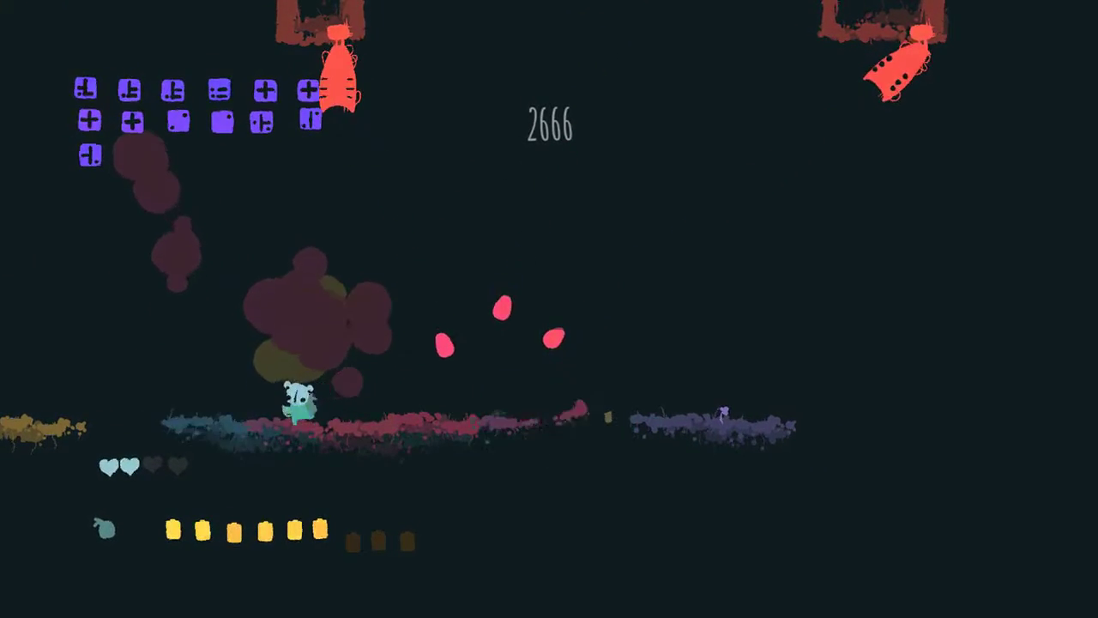
pyautogui.press('Up')
pyautogui.press('x')
pyautogui.press('x')
pyautogui.press('Left')
pyautogui.press('x')
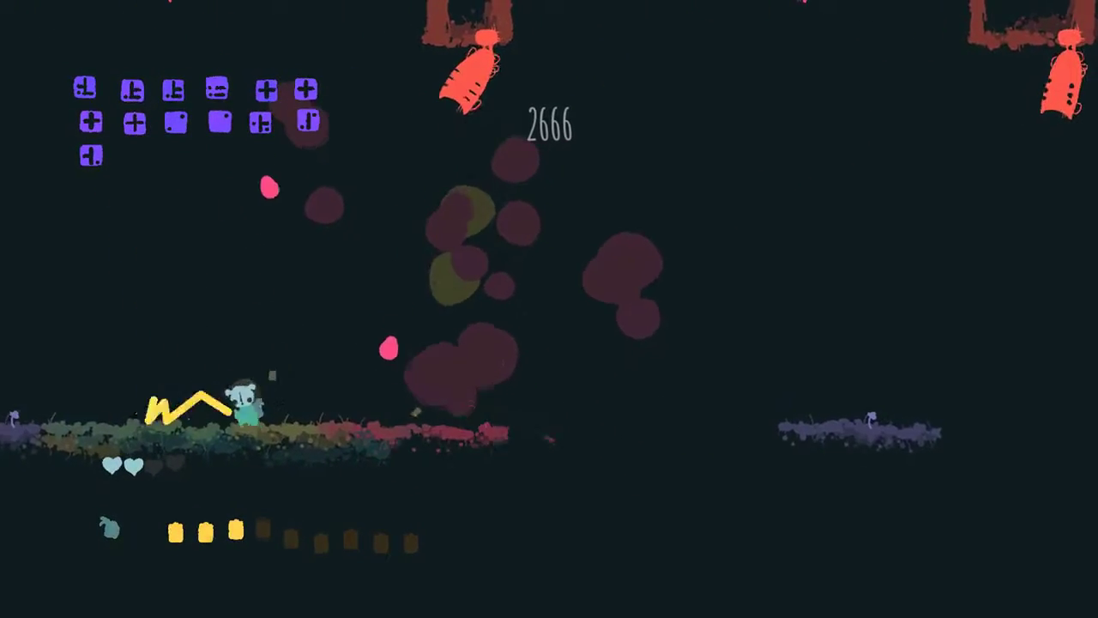
# Fire the last shots, recover the lost head and gun, then shoot the boss and flee right
pyautogui.press('x')
pyautogui.press('z')
pyautogui.press('x')
pyautogui.press('x')
pyautogui.press('Right')
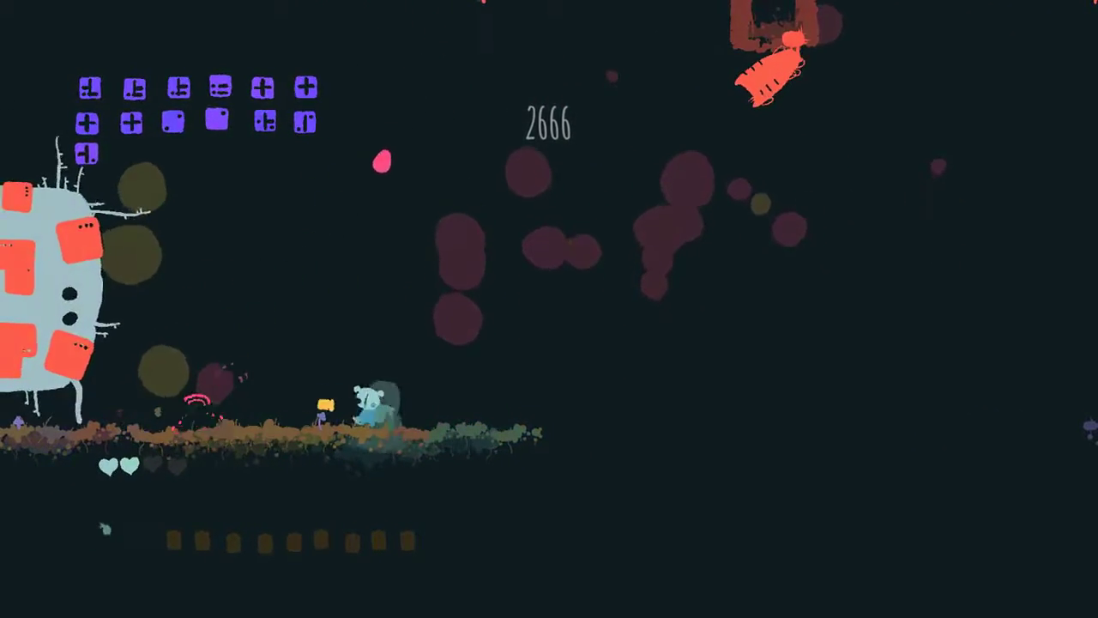
pyautogui.press('x')
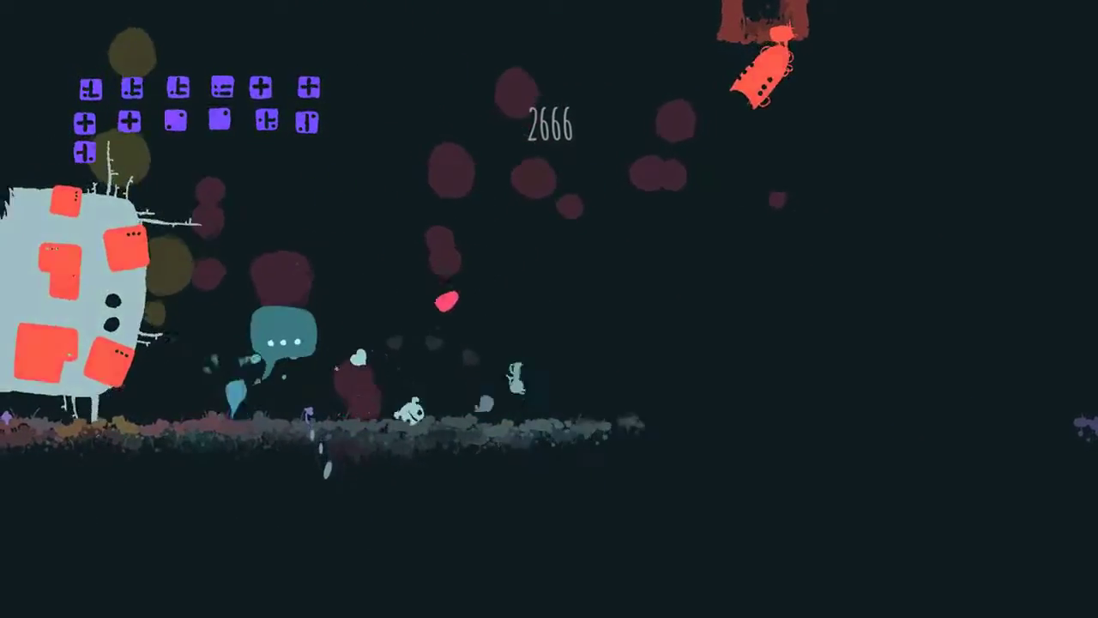
pyautogui.press('Right')
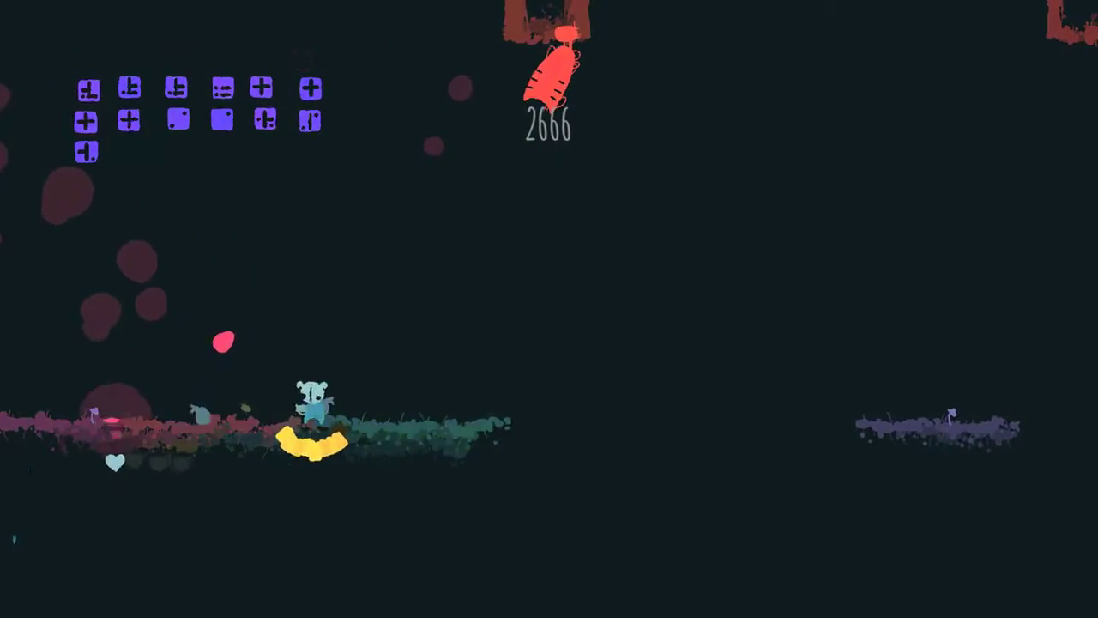
pyautogui.press('Left')
pyautogui.press('x')
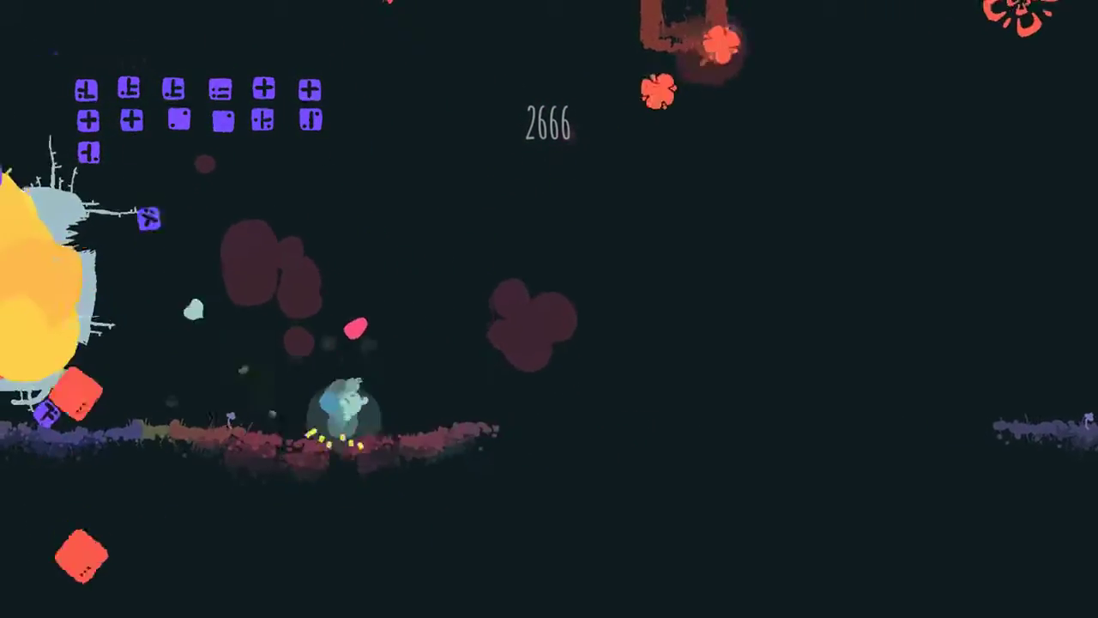
pyautogui.press('Right')
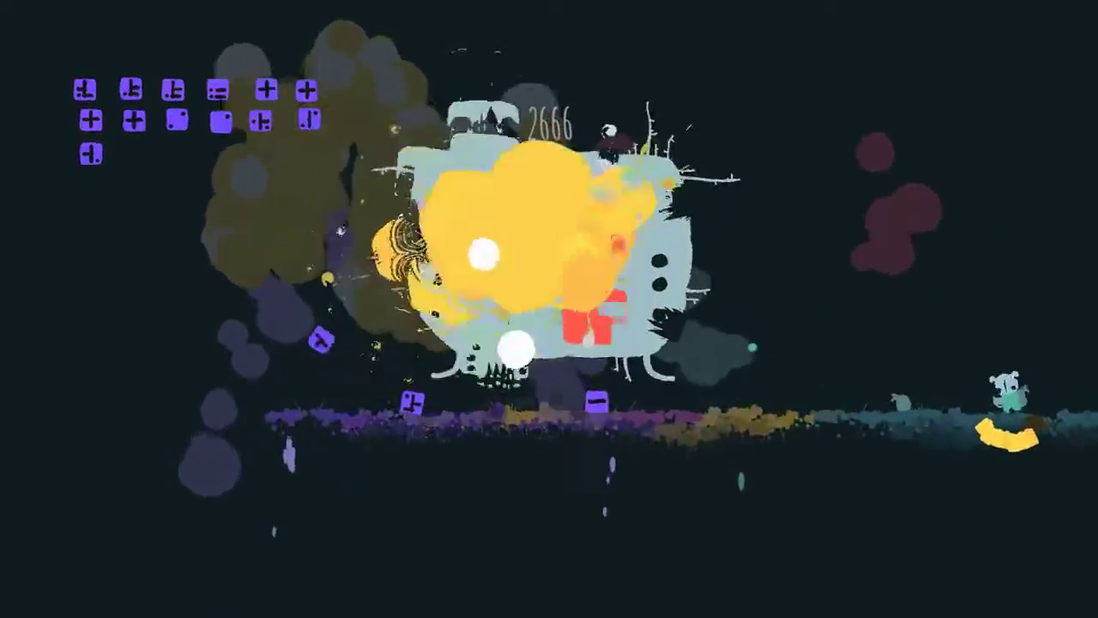
# Climb onto the rolling green boss, drop off, then respawn and run right to the teal face
pyautogui.press('Right')
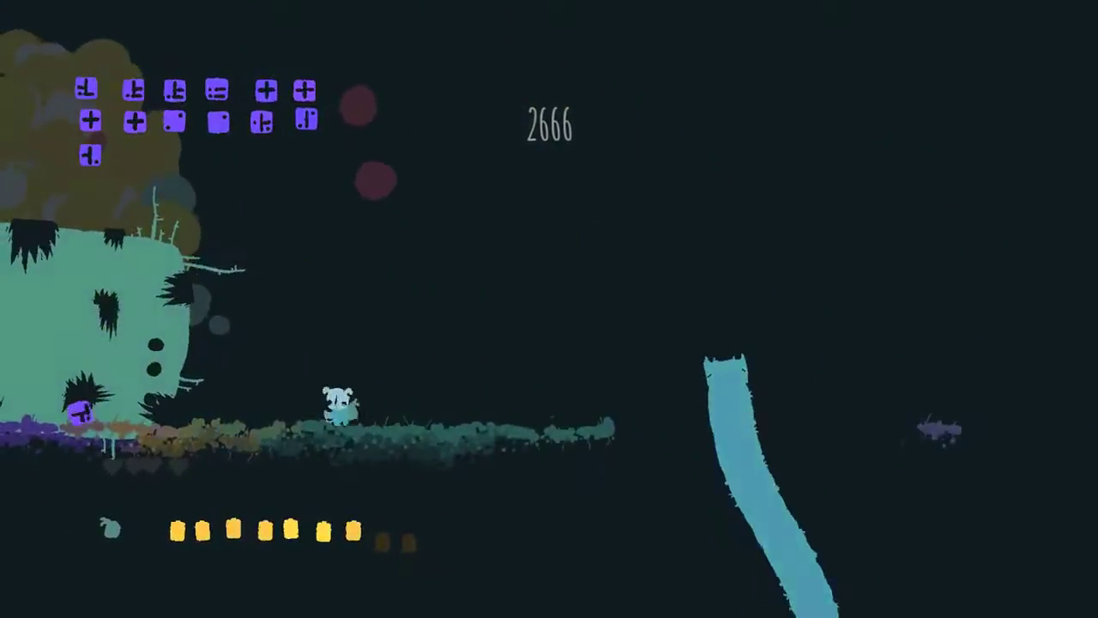
pyautogui.press('Left')
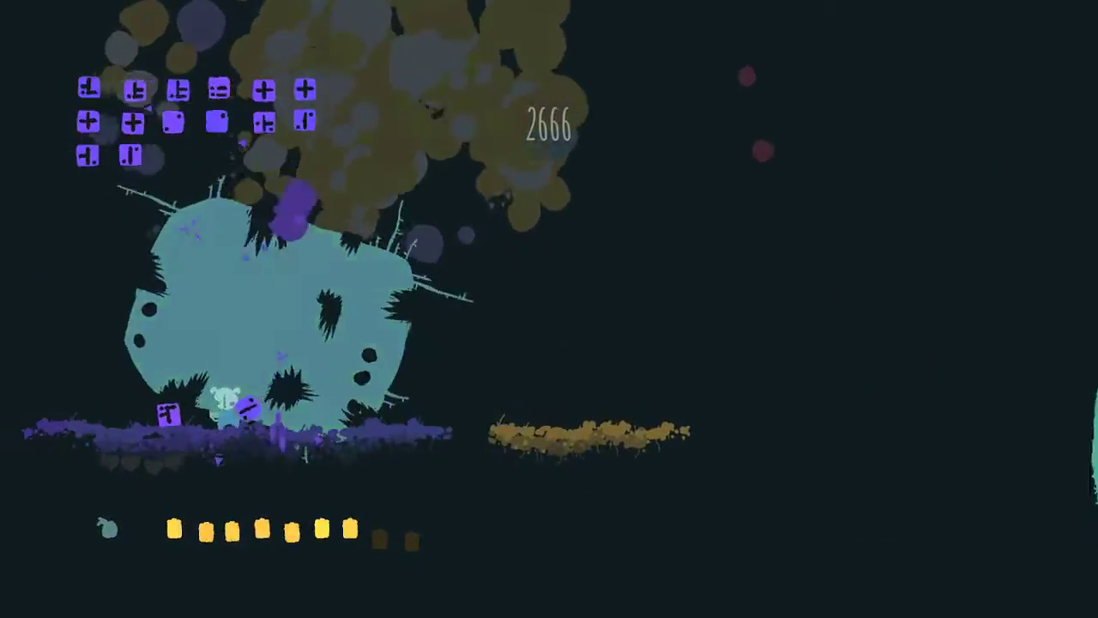
pyautogui.press('Right')
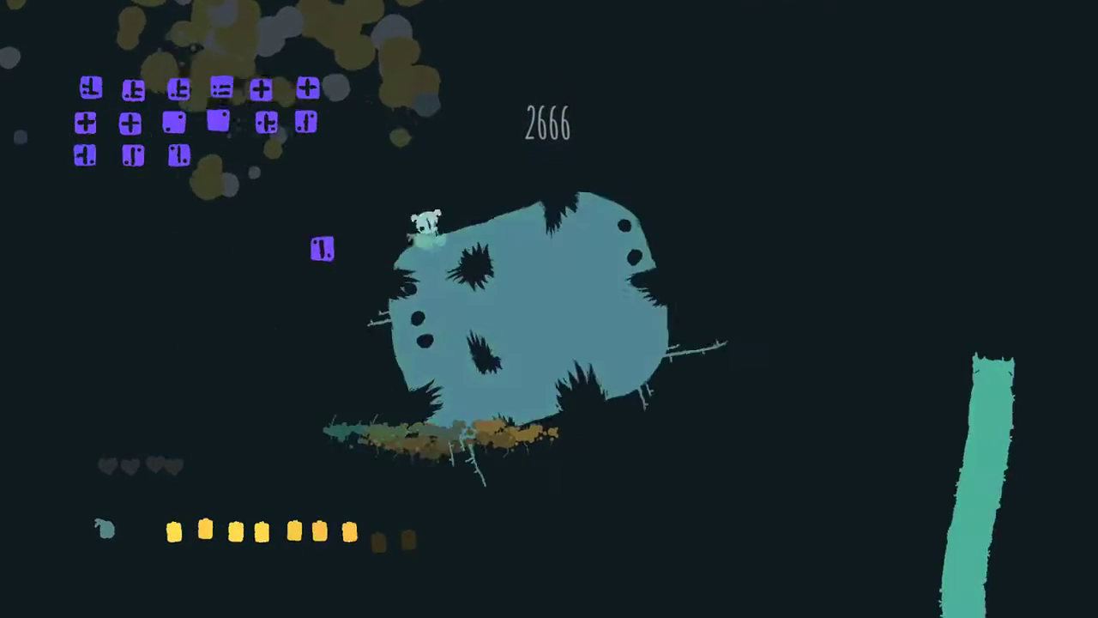
pyautogui.press('Right')
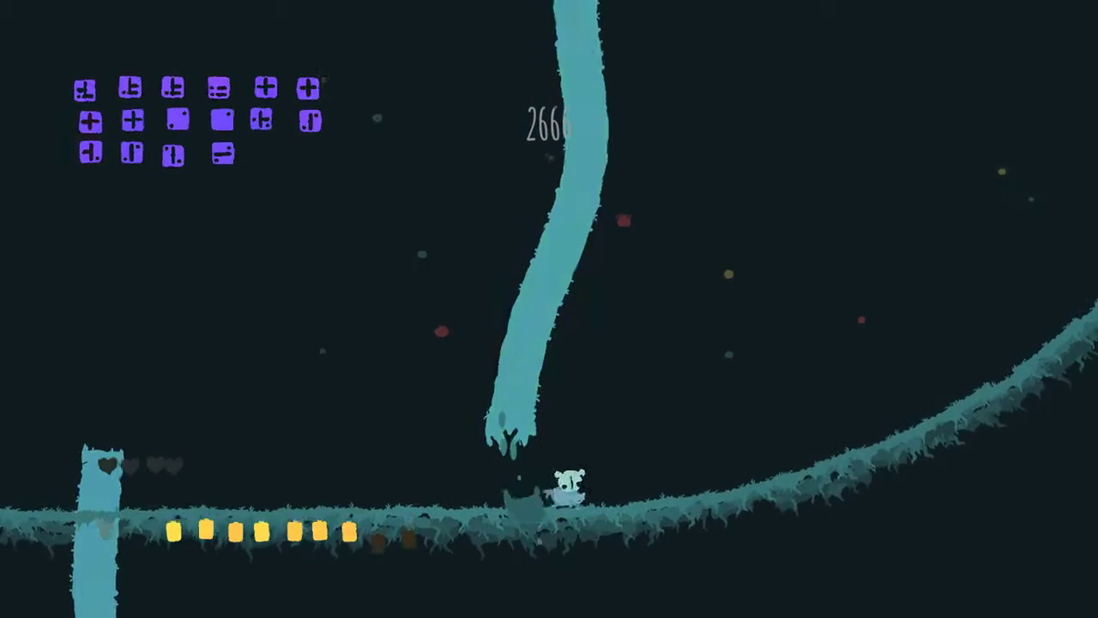
pyautogui.press('Right')
pyautogui.press('Right')
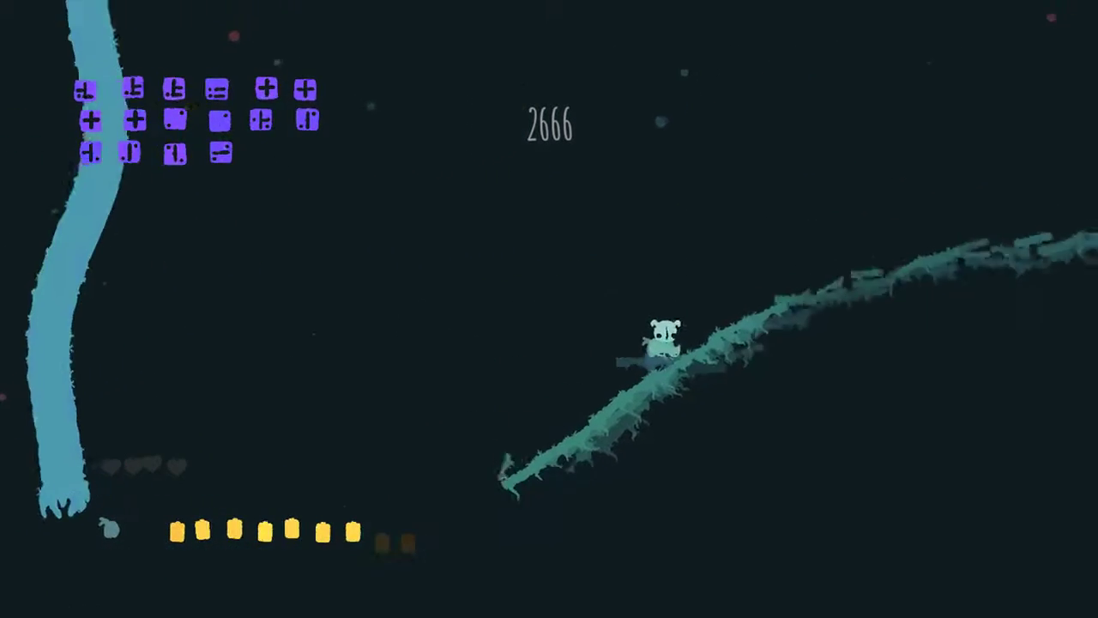
pyautogui.press('Right')
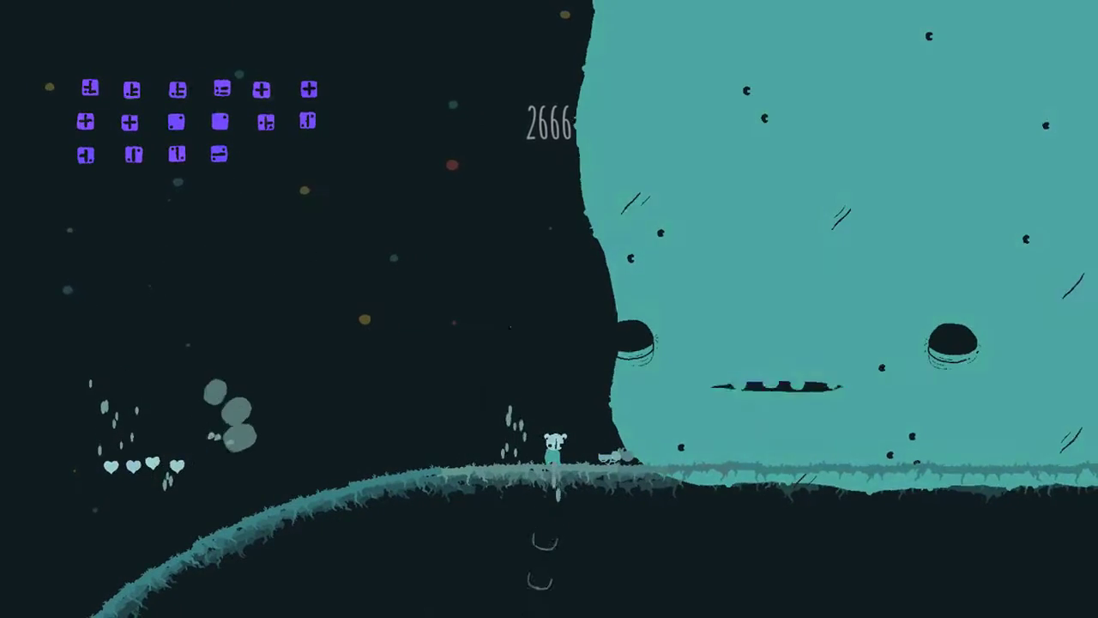
# Grab the yellow pickup mid-jump and shuffle back and forth beside the giant teal face
pyautogui.press('z')
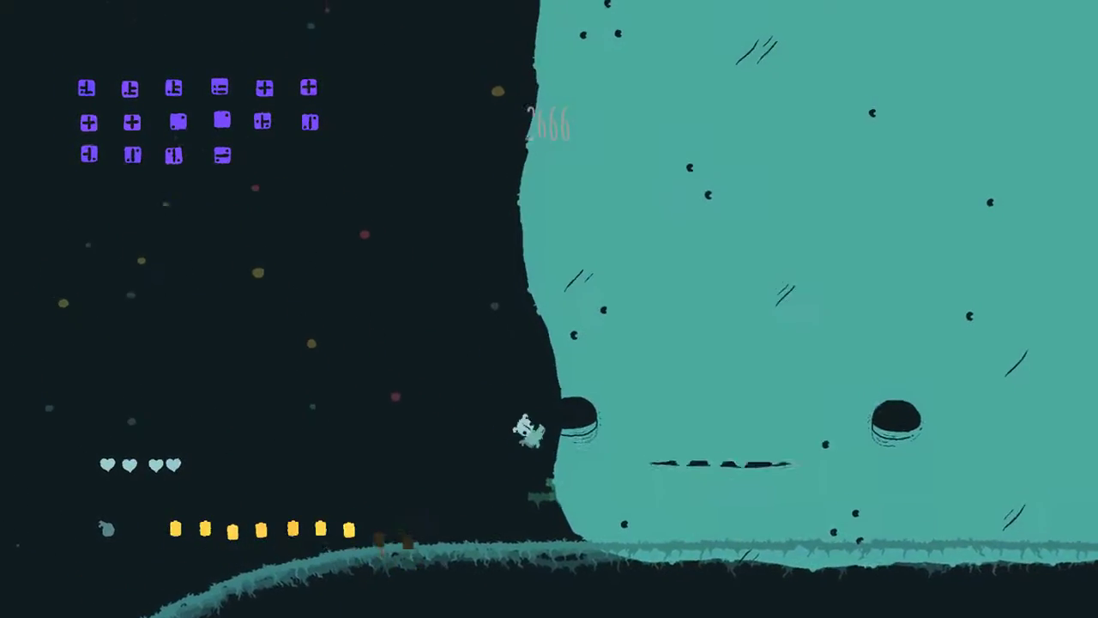
pyautogui.press('Left')
pyautogui.press('Right')
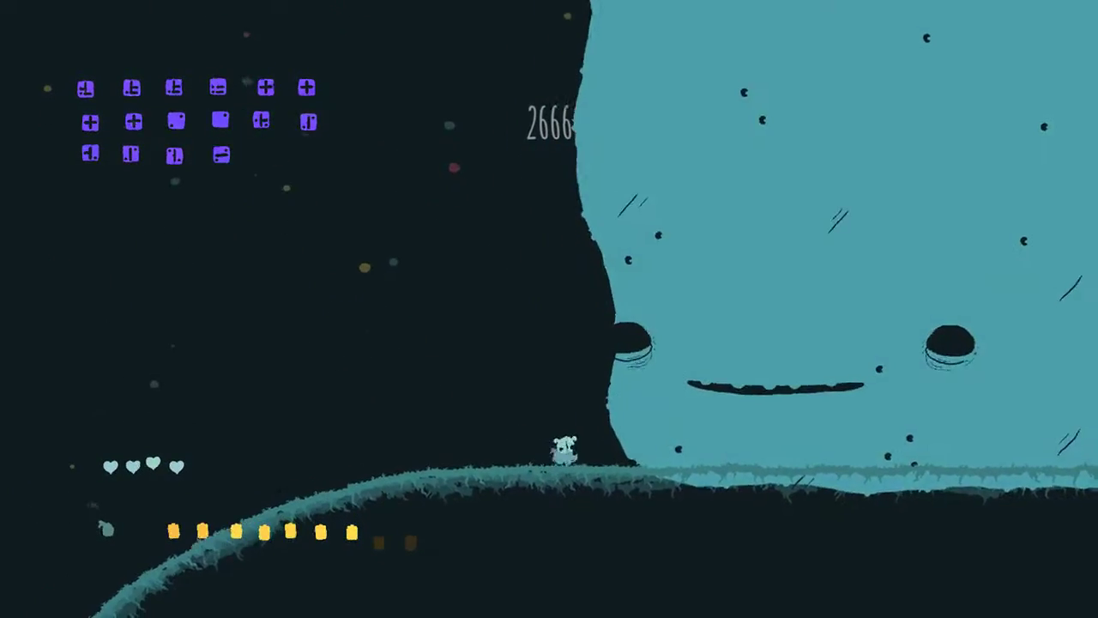
pyautogui.press('Left')
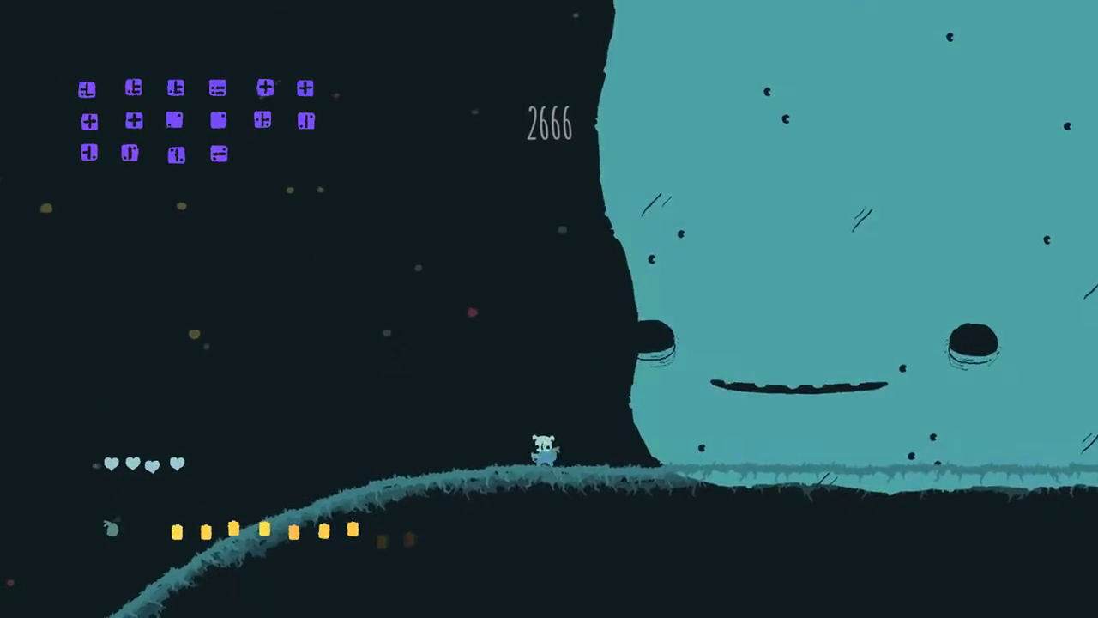
pyautogui.press('Right')
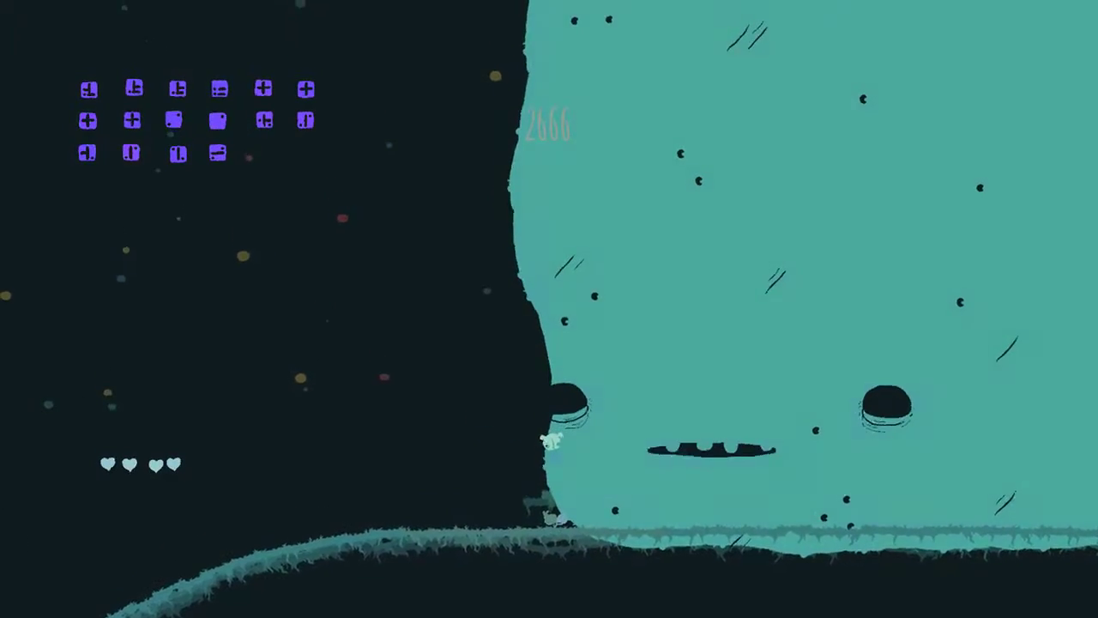
# Jump left away from the giant face and drop toward the bottom ledge
pyautogui.press('Left')
pyautogui.press('space')
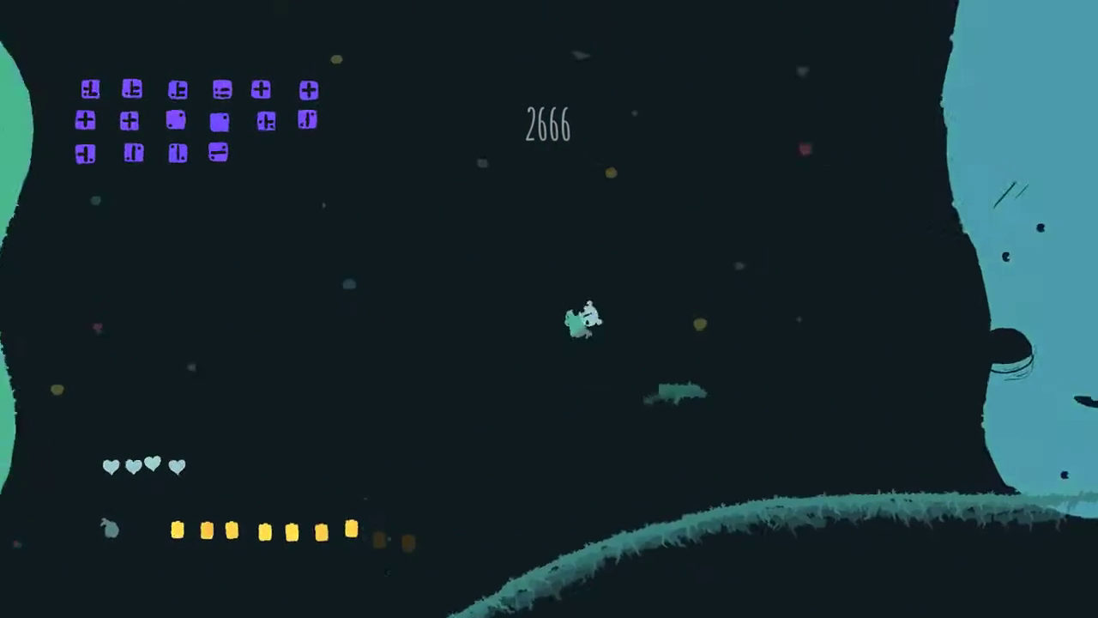
pyautogui.press('Left')
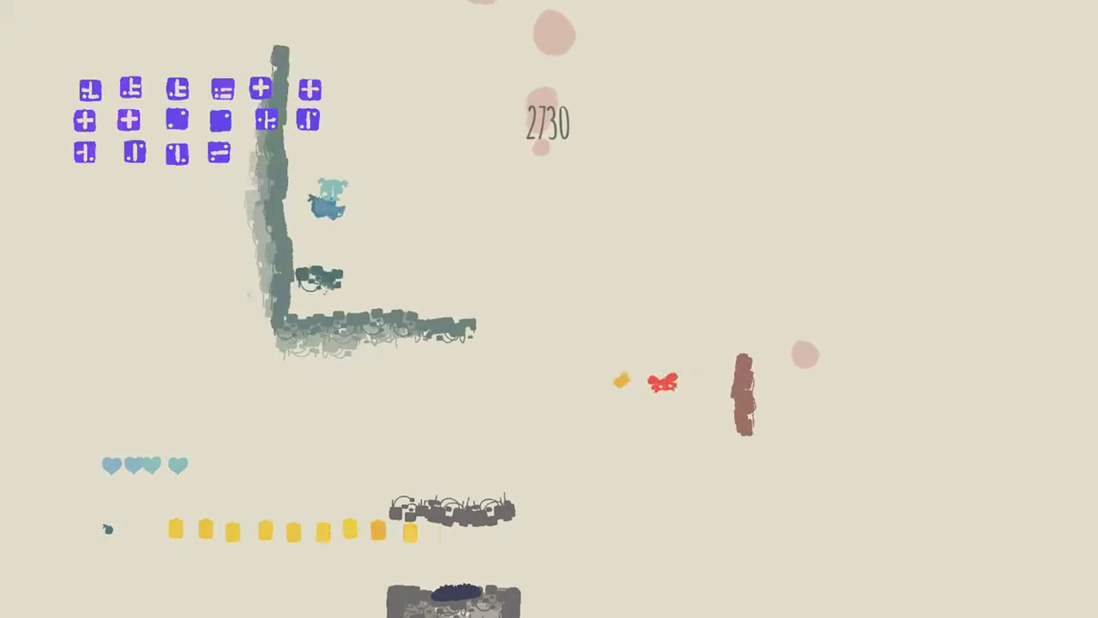
# Fire lightning at the red enemies from the ledge, then from the left wall
pyautogui.press('space')
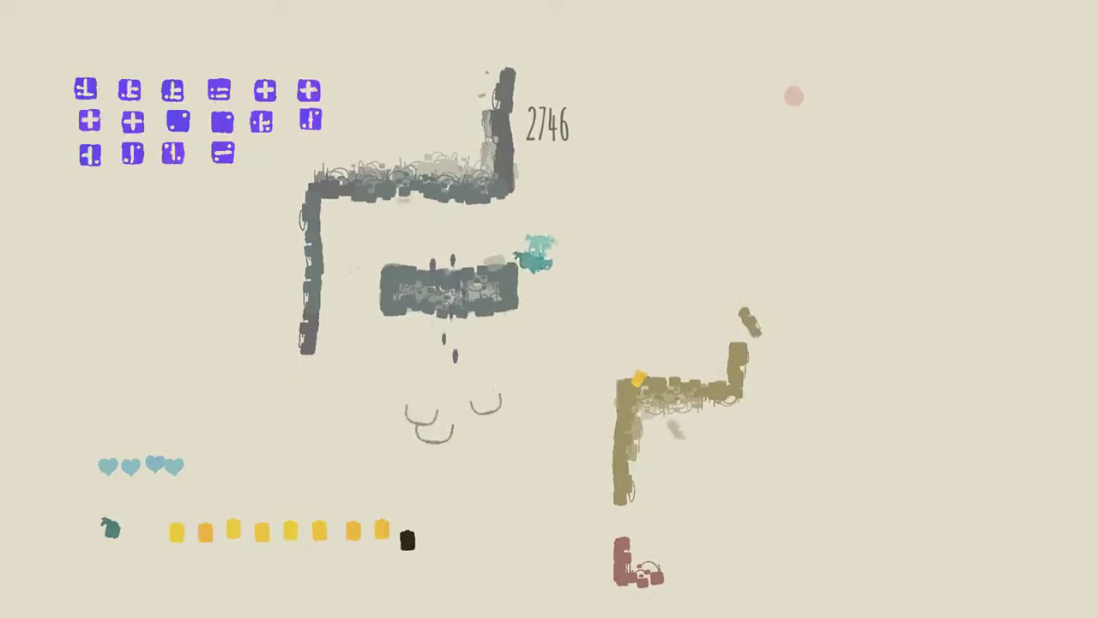
pyautogui.press('space')
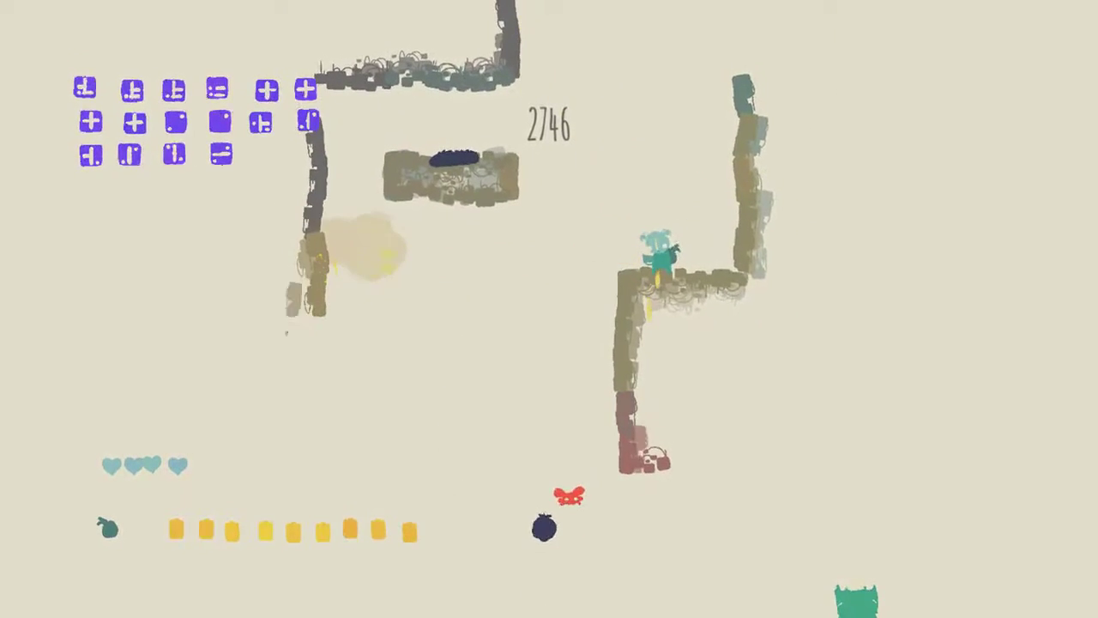
pyautogui.press('Left')
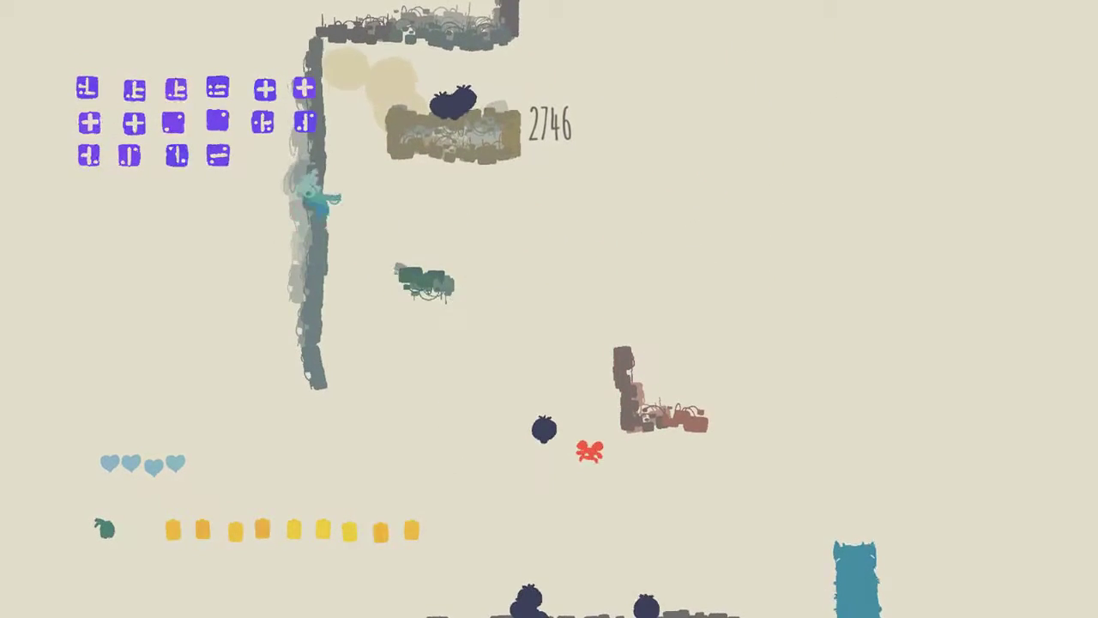
pyautogui.press('space')
pyautogui.press('Right')
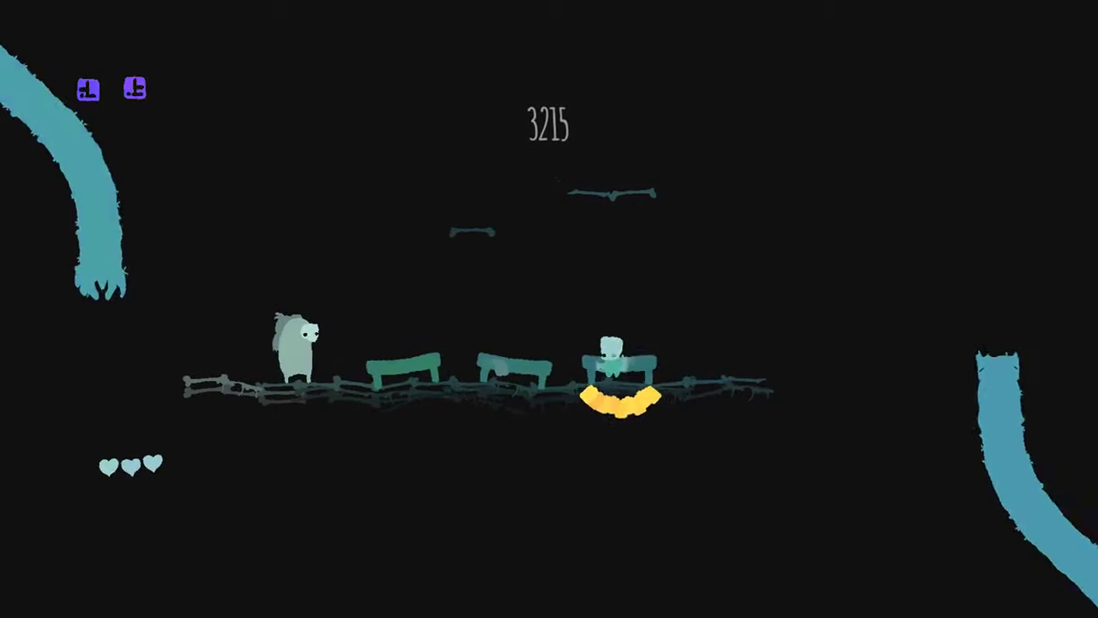
# Move left firing a blast in the dark hub, then jump right onto the higher platform
pyautogui.press('Left')
pyautogui.press('x')
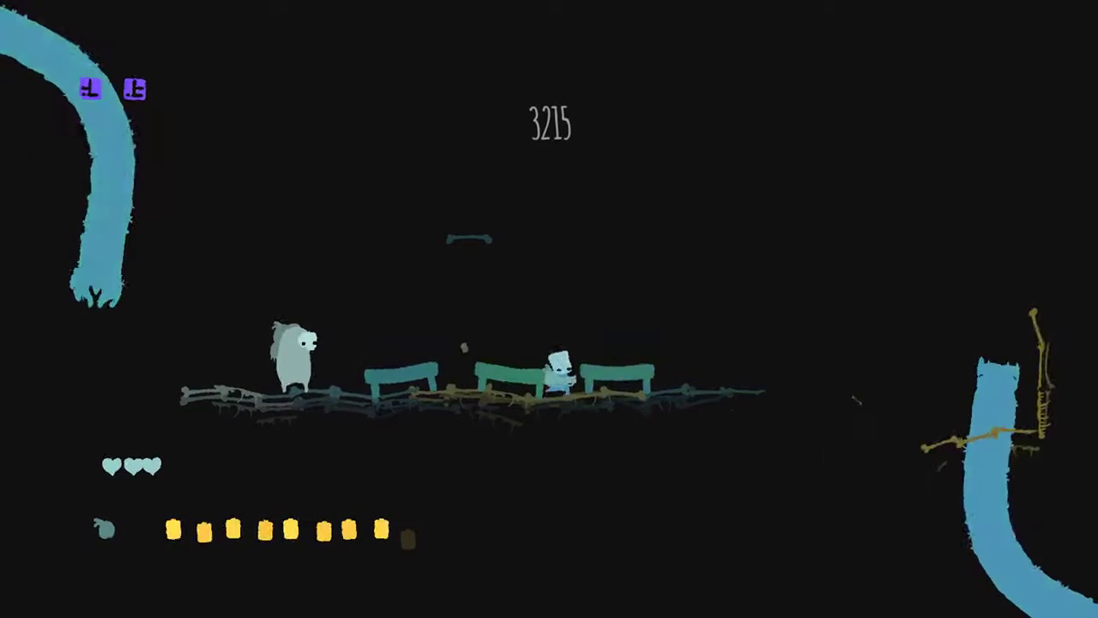
pyautogui.press('Right')
pyautogui.press('z')
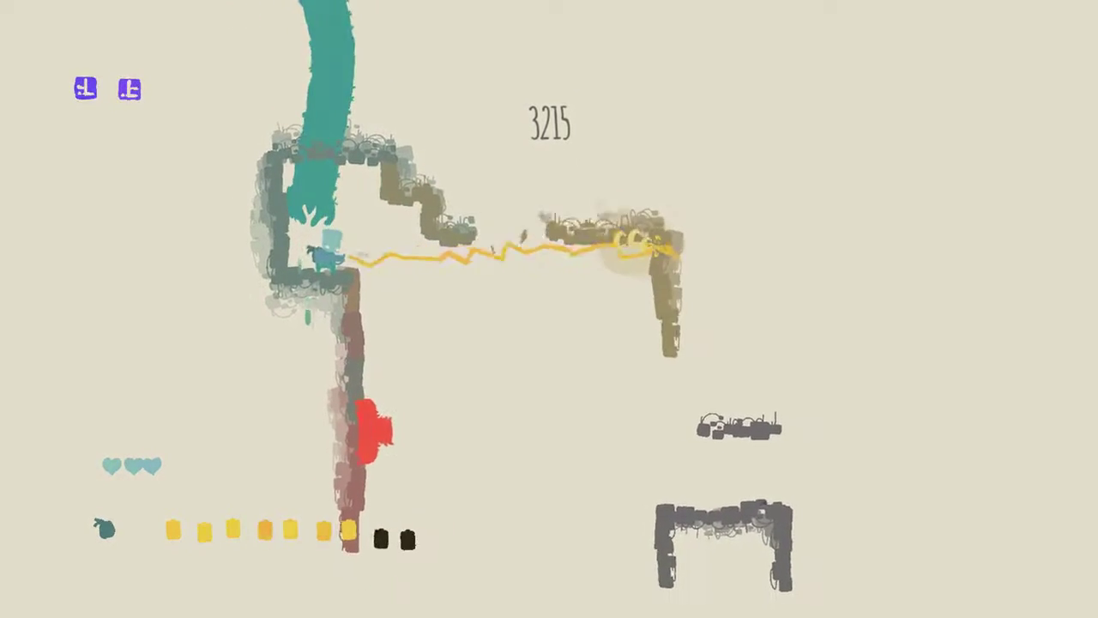
# Fire into the new level, slide down the wall and shoot red enemies from the right wall
pyautogui.press('Right')
pyautogui.press('x')
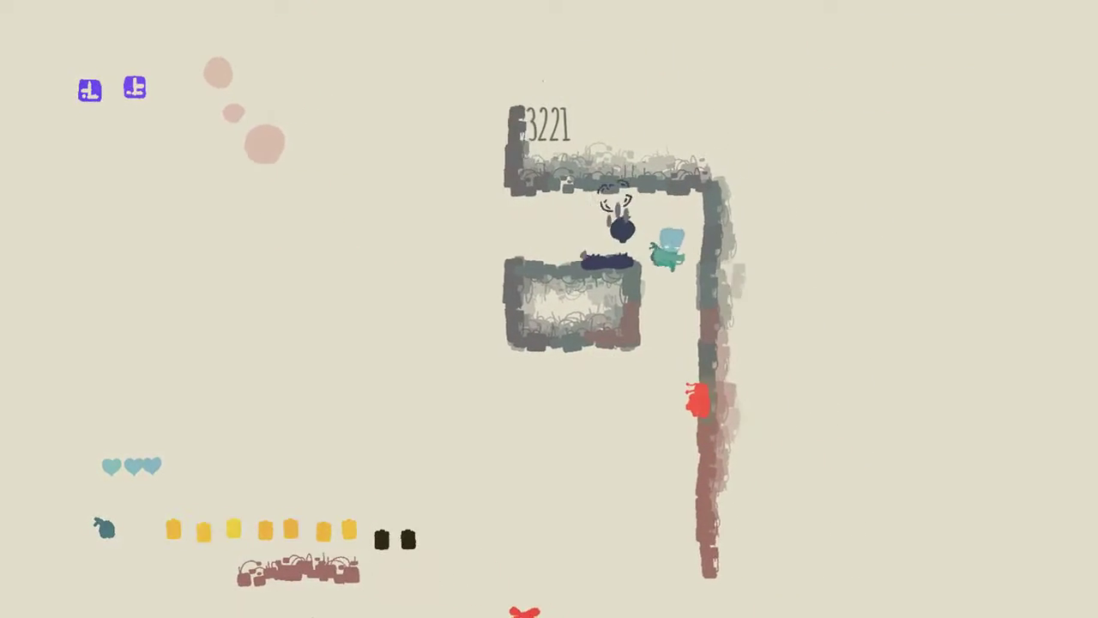
pyautogui.press('Right')
pyautogui.press('x')
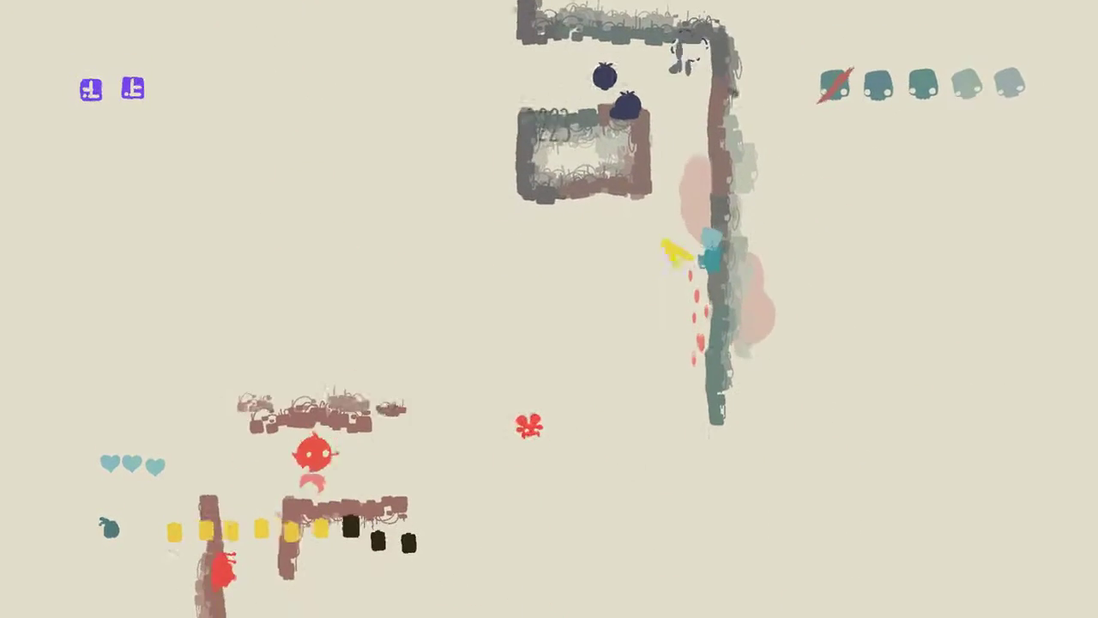
pyautogui.press('x')
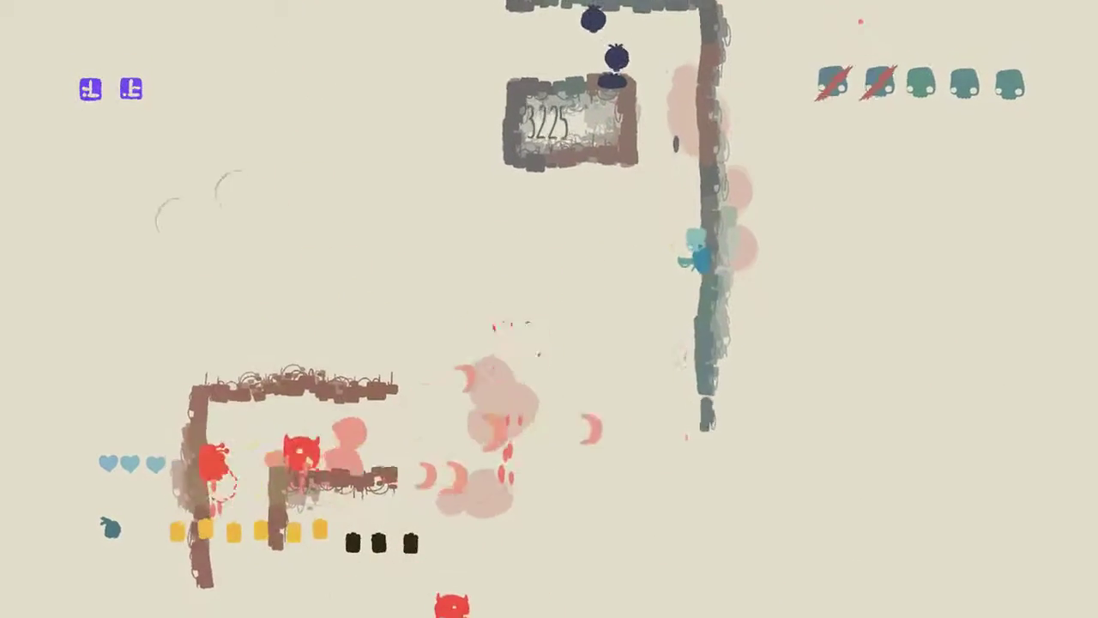
pyautogui.press('x')
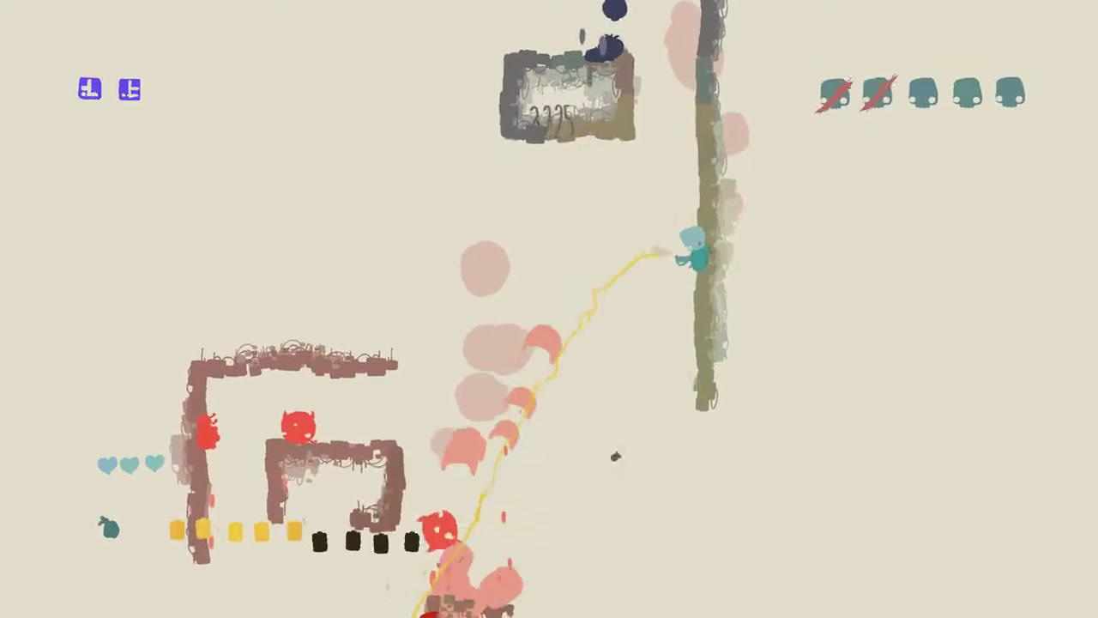
pyautogui.press('x')
pyautogui.press('x')
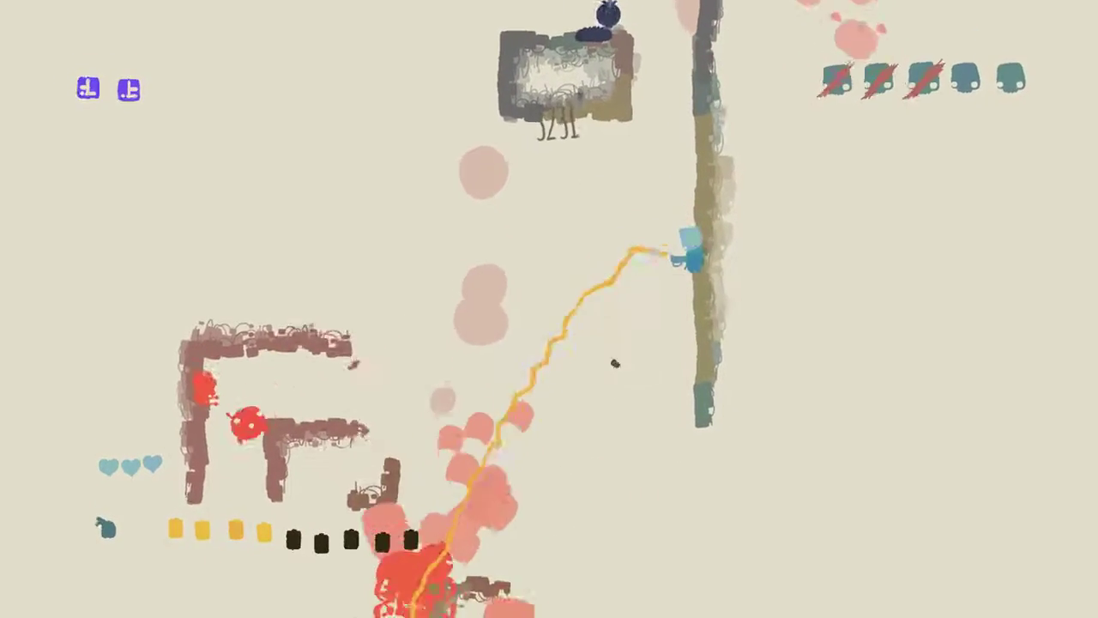
pyautogui.press('x')
pyautogui.press('x')
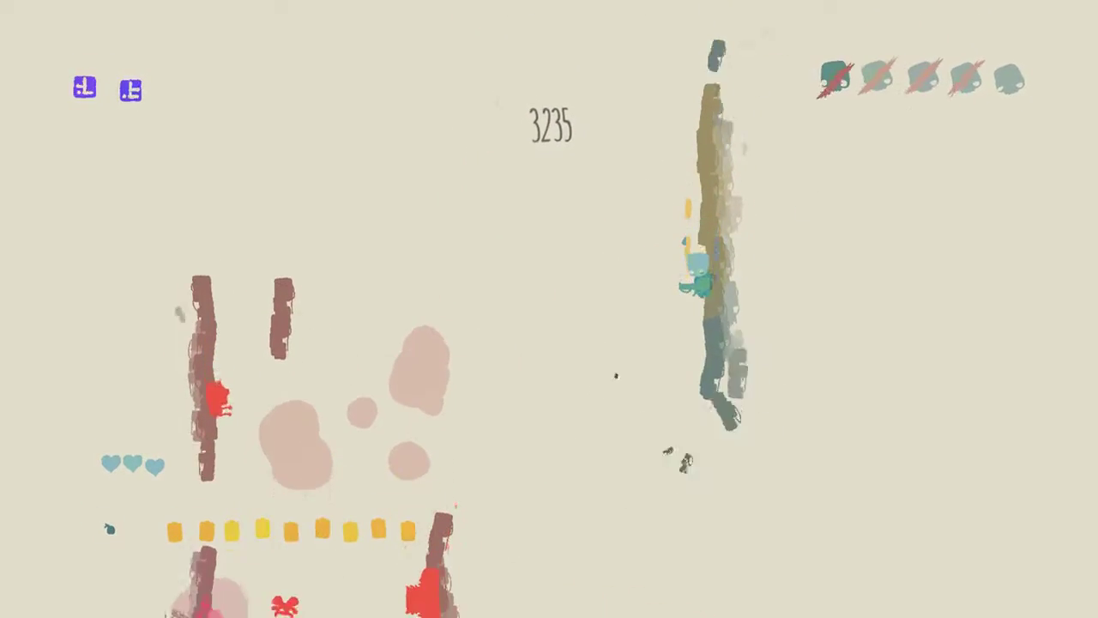
# Keep firing, then hop between ledge and walls and stomp a red enemy below
pyautogui.press('x')
pyautogui.press('x')
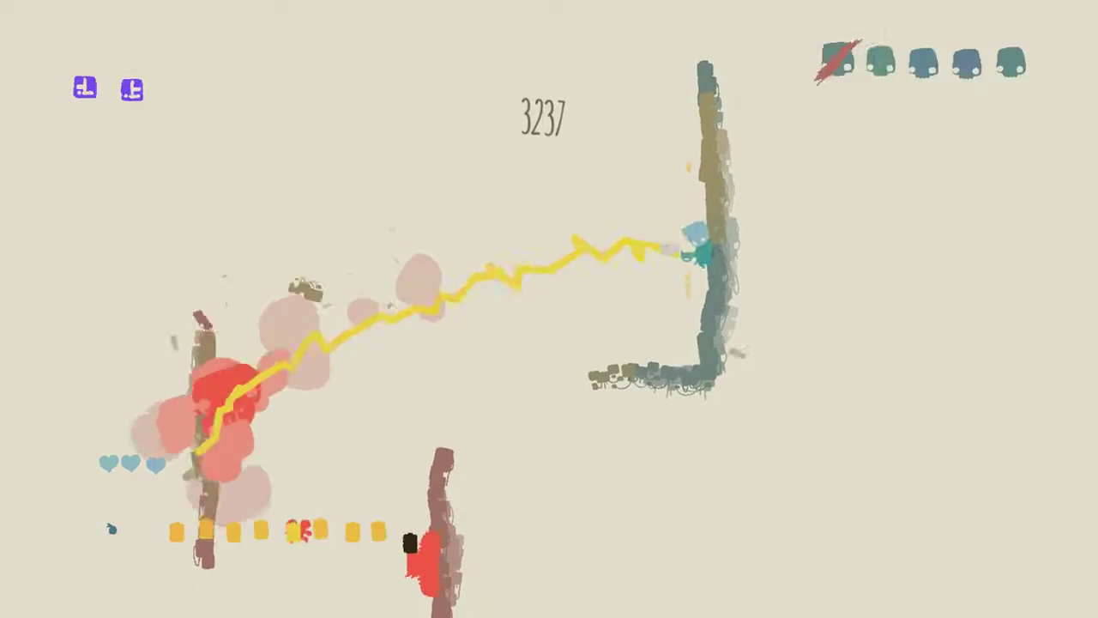
pyautogui.press('Left')
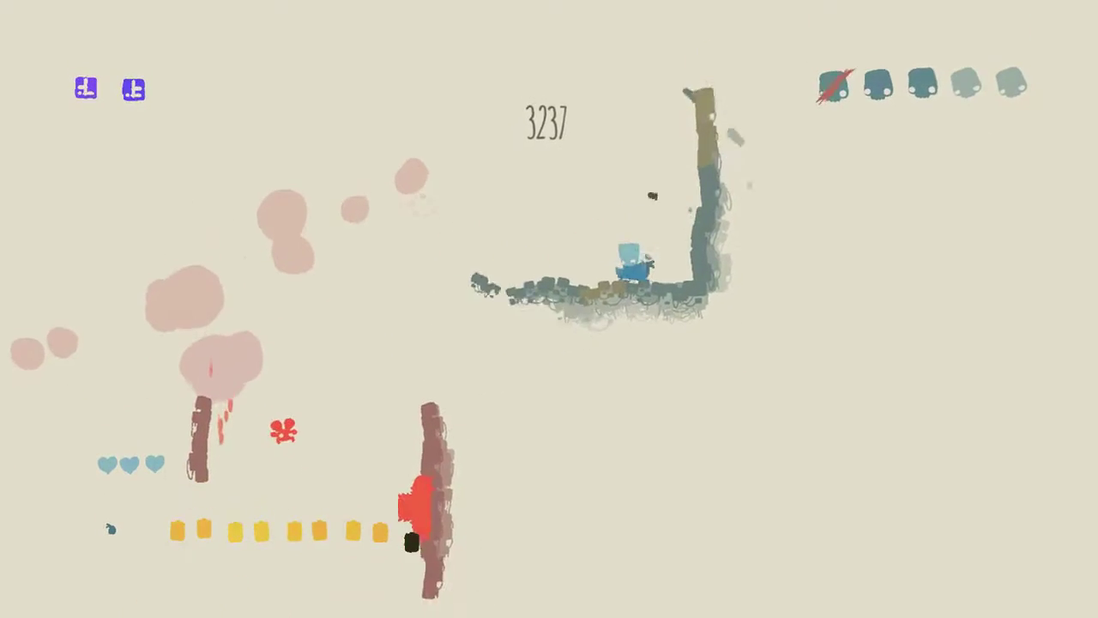
pyautogui.press('x')
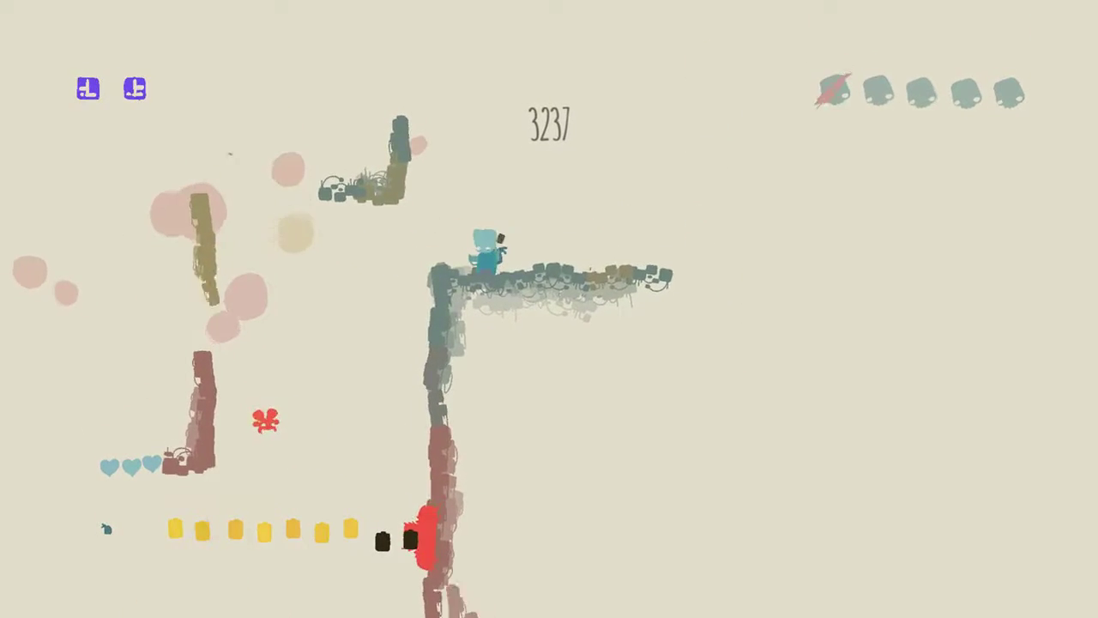
pyautogui.press('Left')
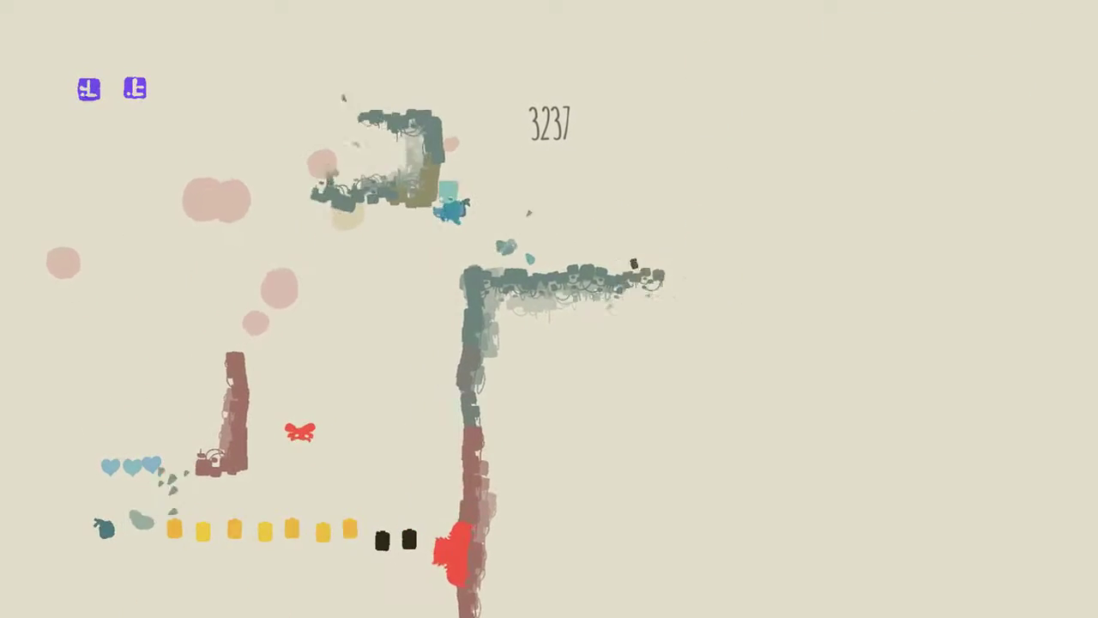
pyautogui.press('Right')
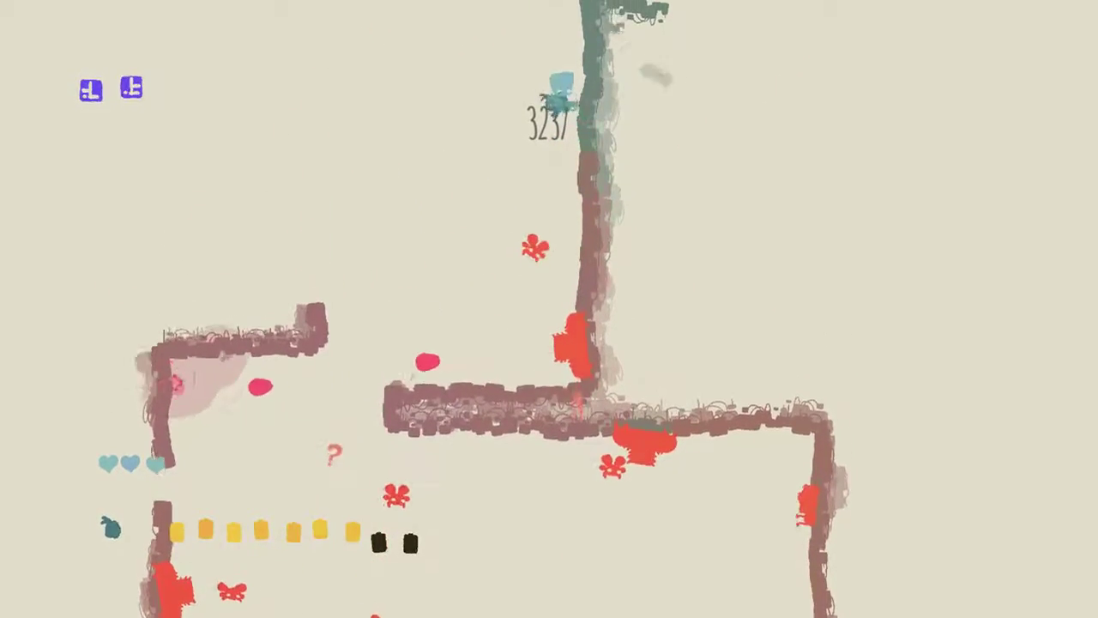
pyautogui.press('Down')
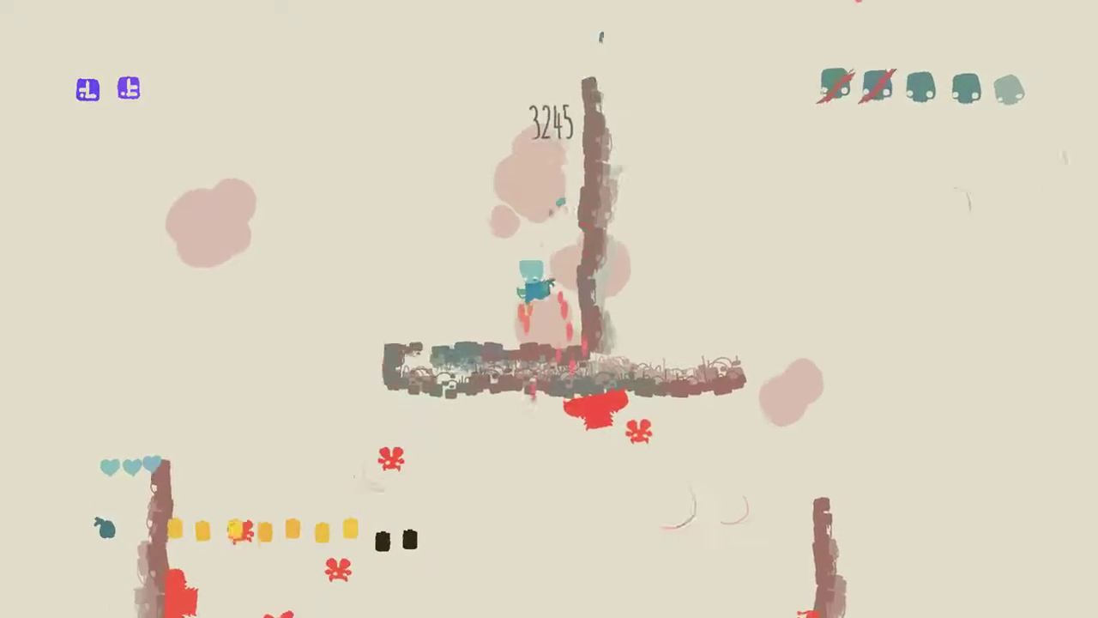
# Head left along the ledge, burst an enemy, and shoot enemies below from the left wall
pyautogui.press('Left')
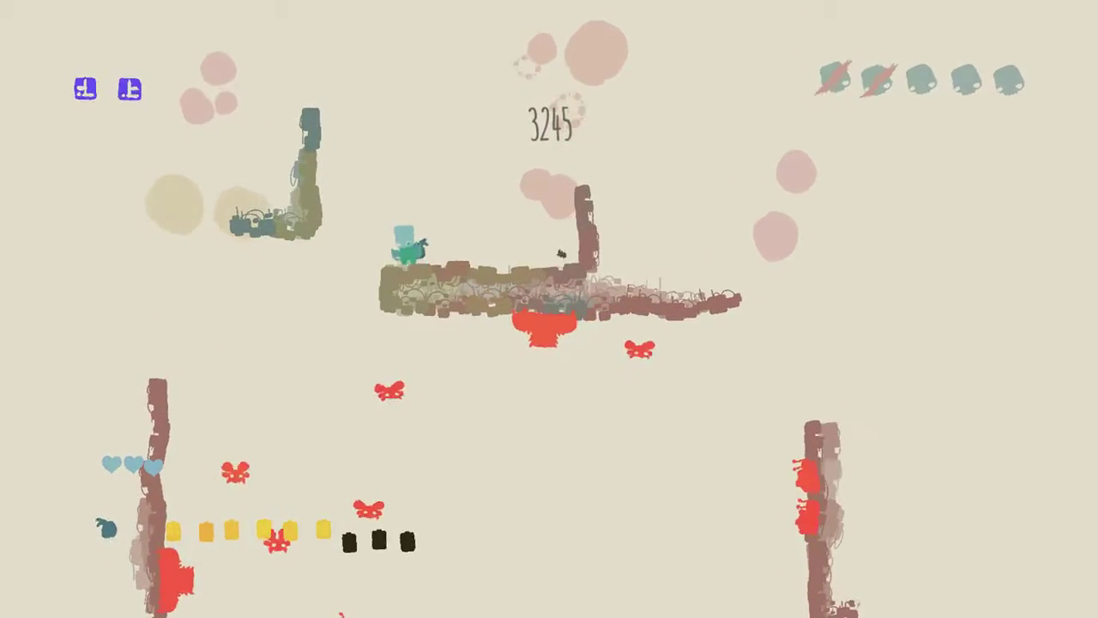
pyautogui.press('Left')
pyautogui.press('Up')
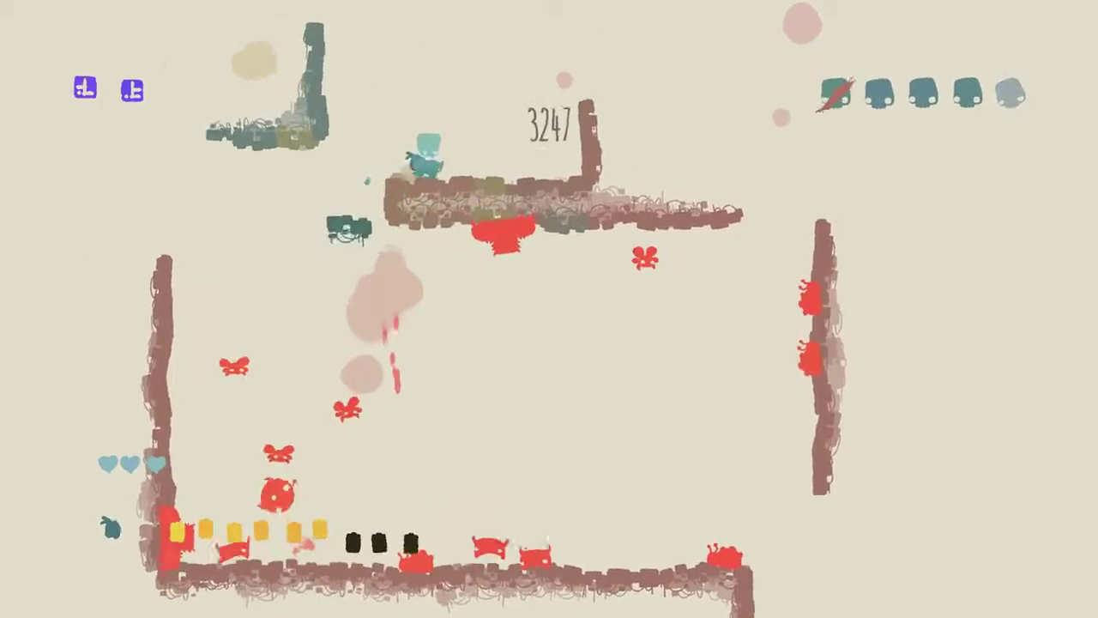
pyautogui.press('Left')
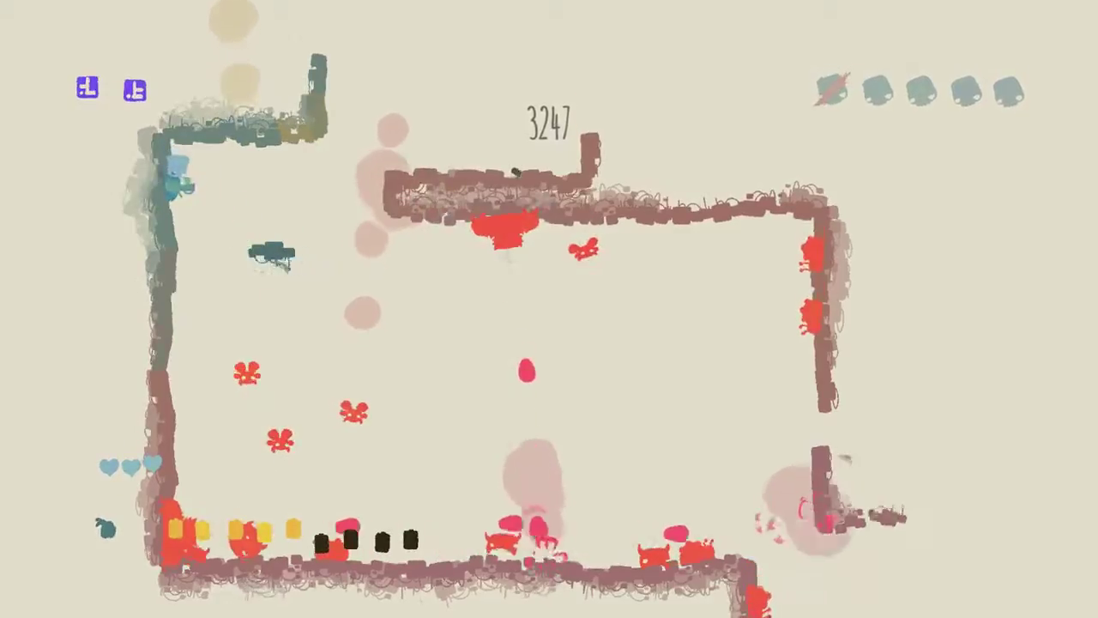
pyautogui.press('space')
pyautogui.press('space')
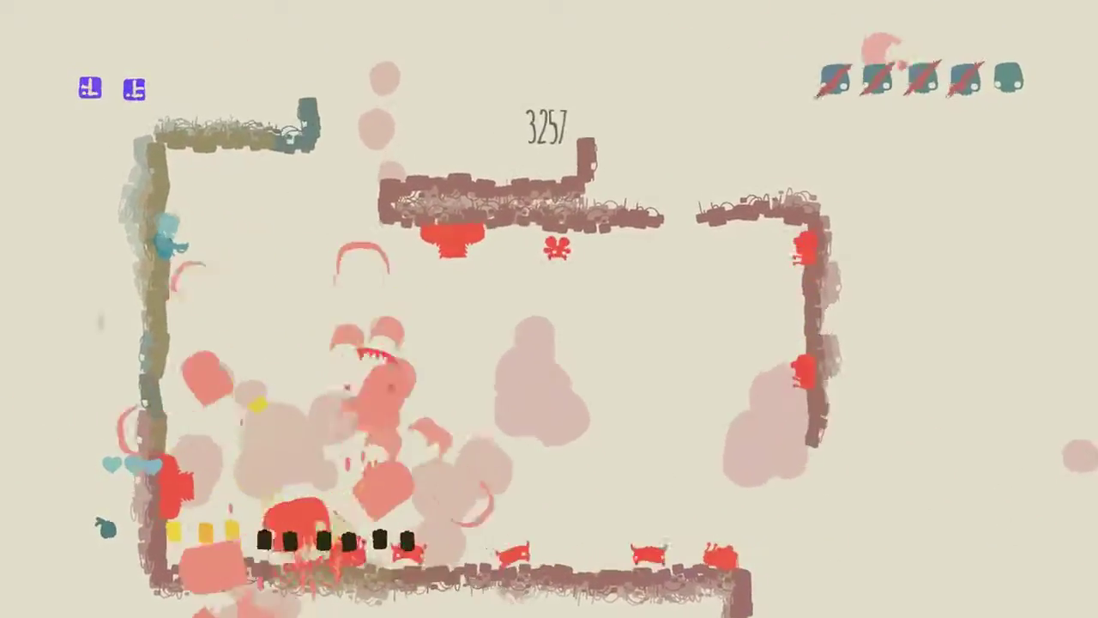
pyautogui.press('space')
# Fire lightning at the remaining crowding enemies while moving right, bringing the score to 3311
pyautogui.press('space')
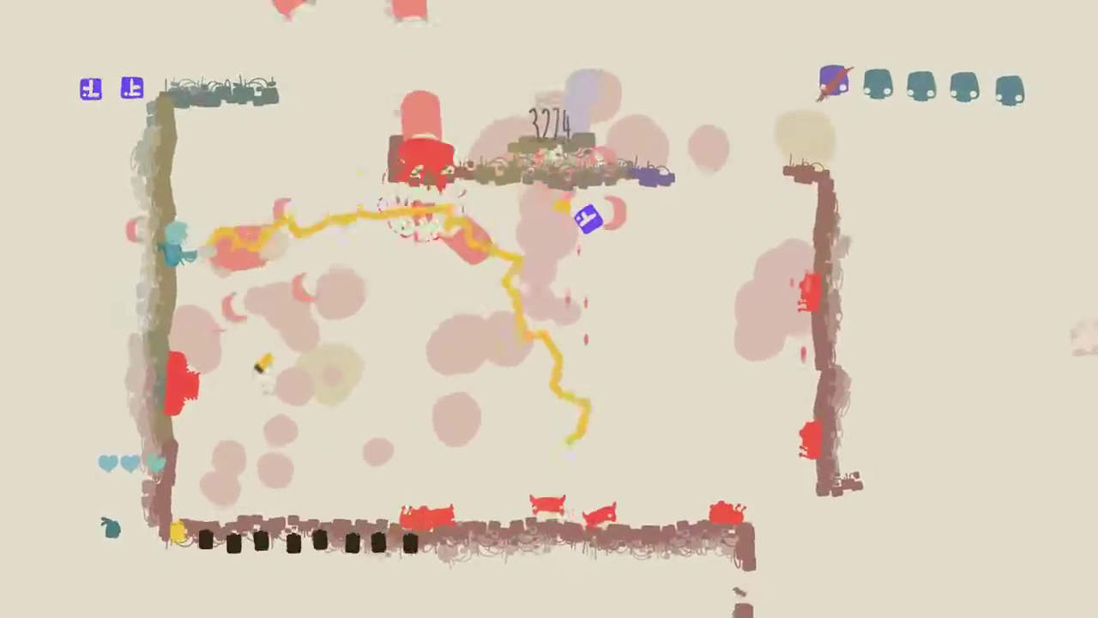
pyautogui.press('space')
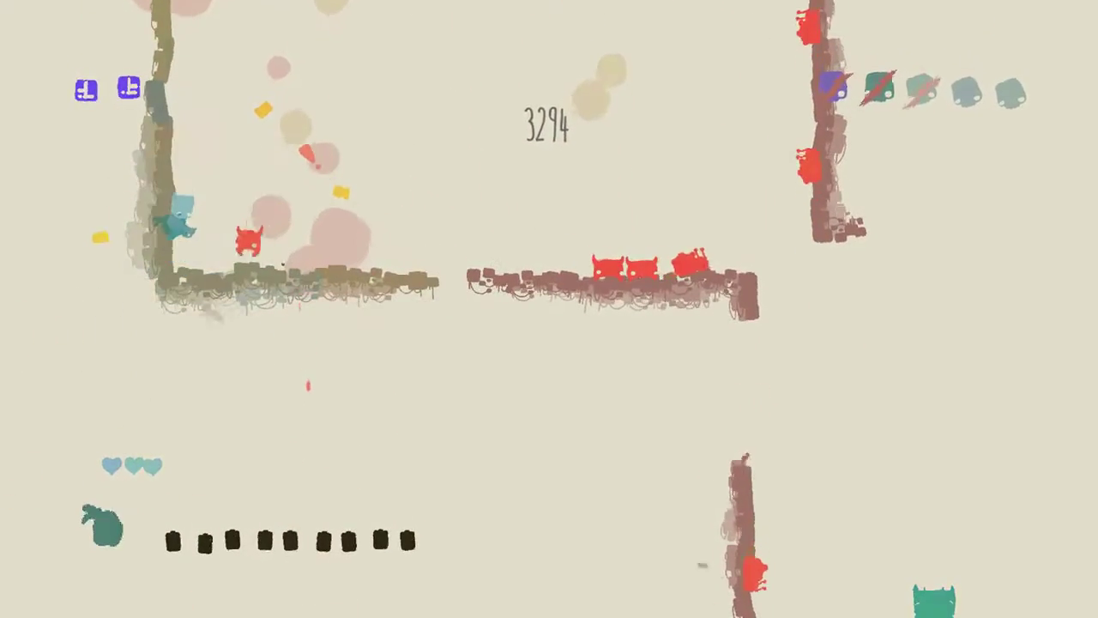
pyautogui.press('space')
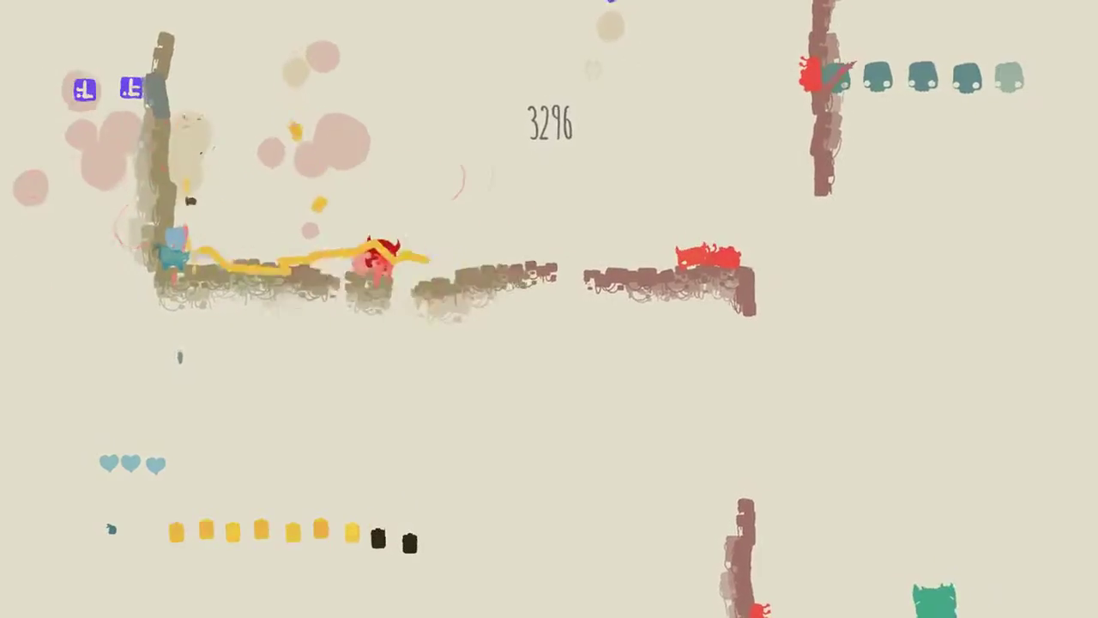
pyautogui.press('space')
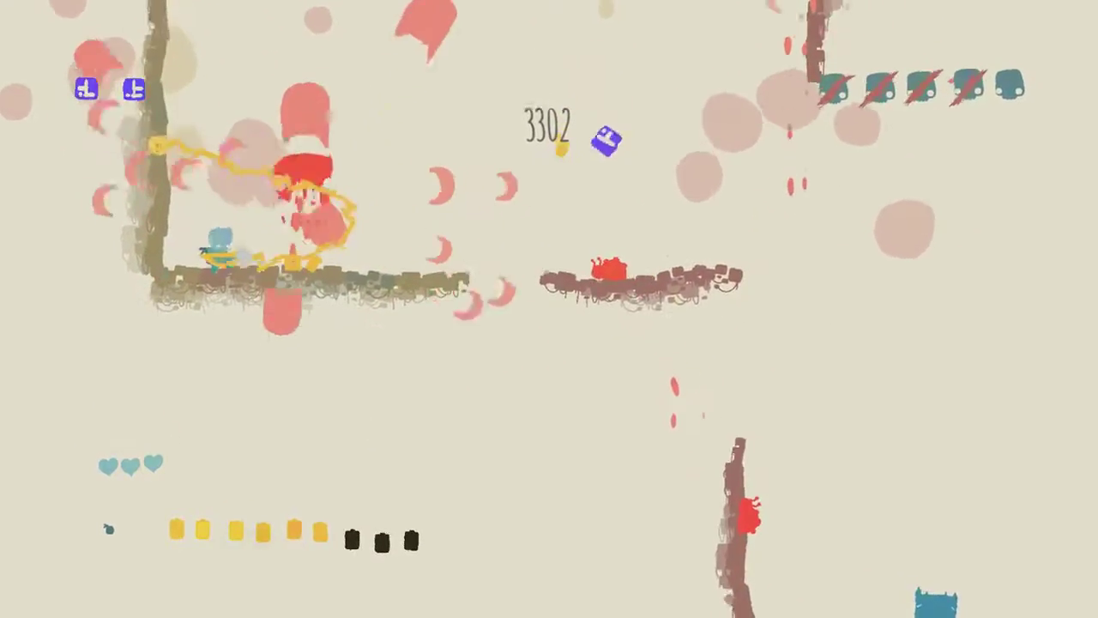
pyautogui.press('space')
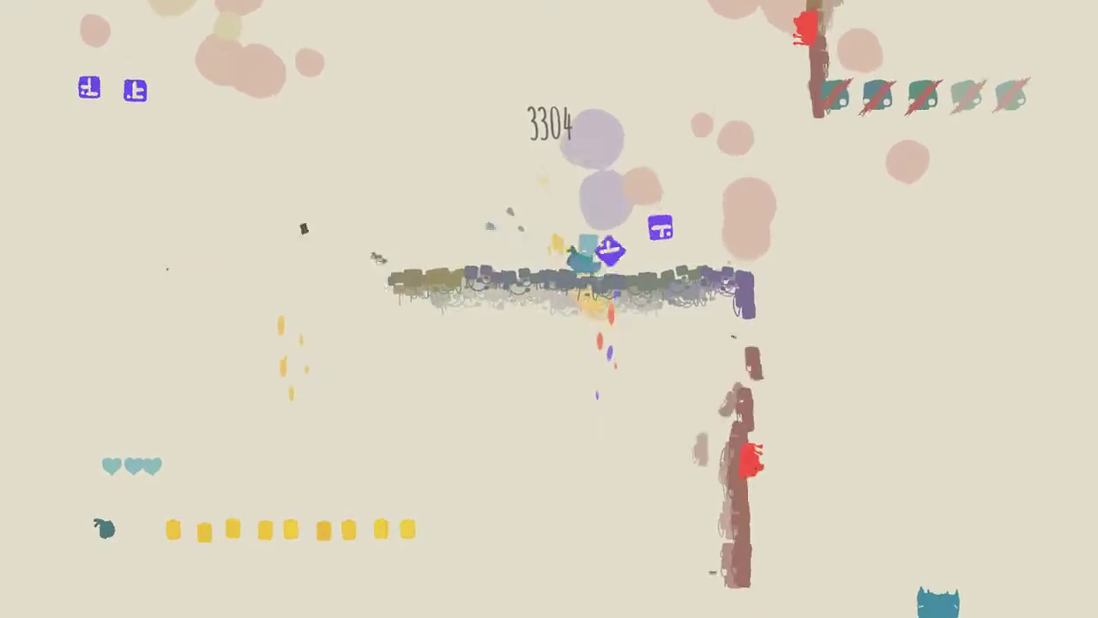
pyautogui.press('space')
pyautogui.press('space')
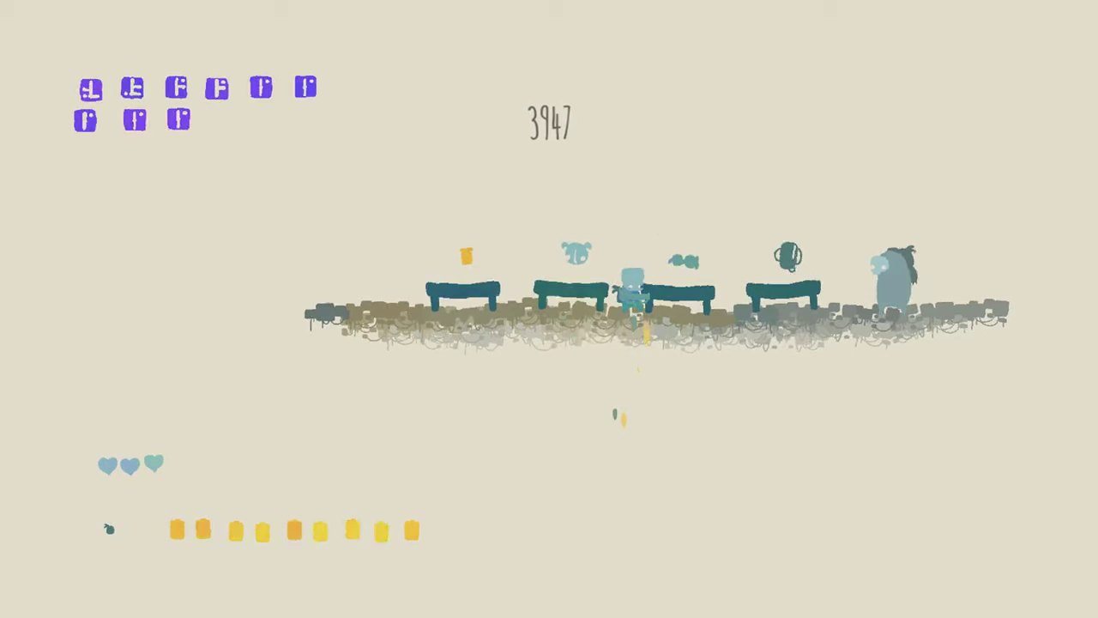
# Walk along the shop tables to the shopkeeper, then climb the upper-left wall and drop back
pyautogui.press('Right')
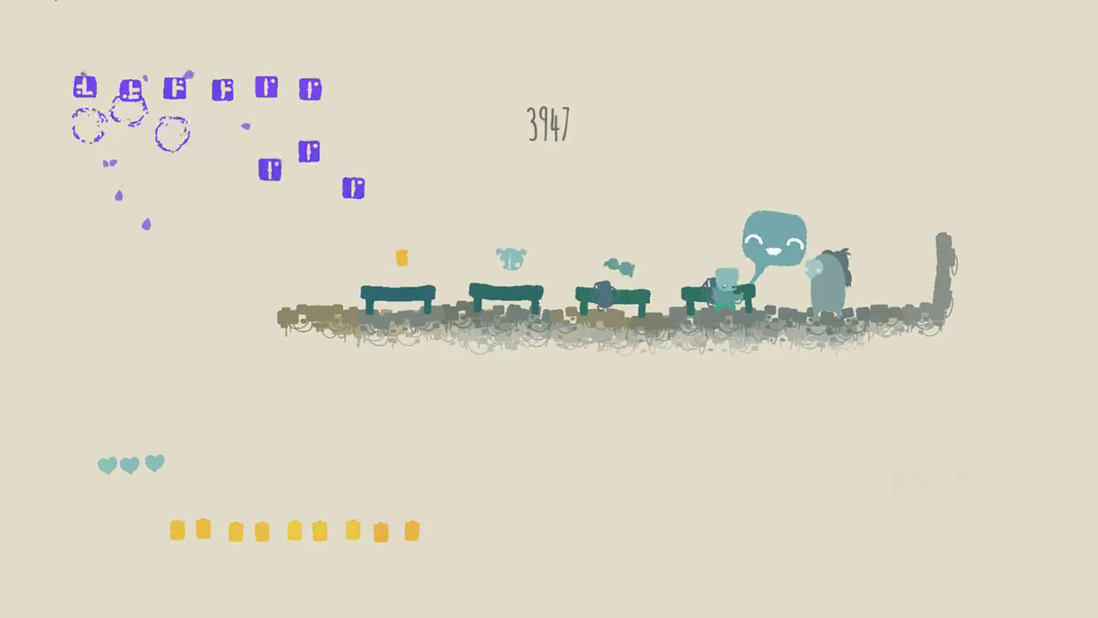
pyautogui.press('Left')
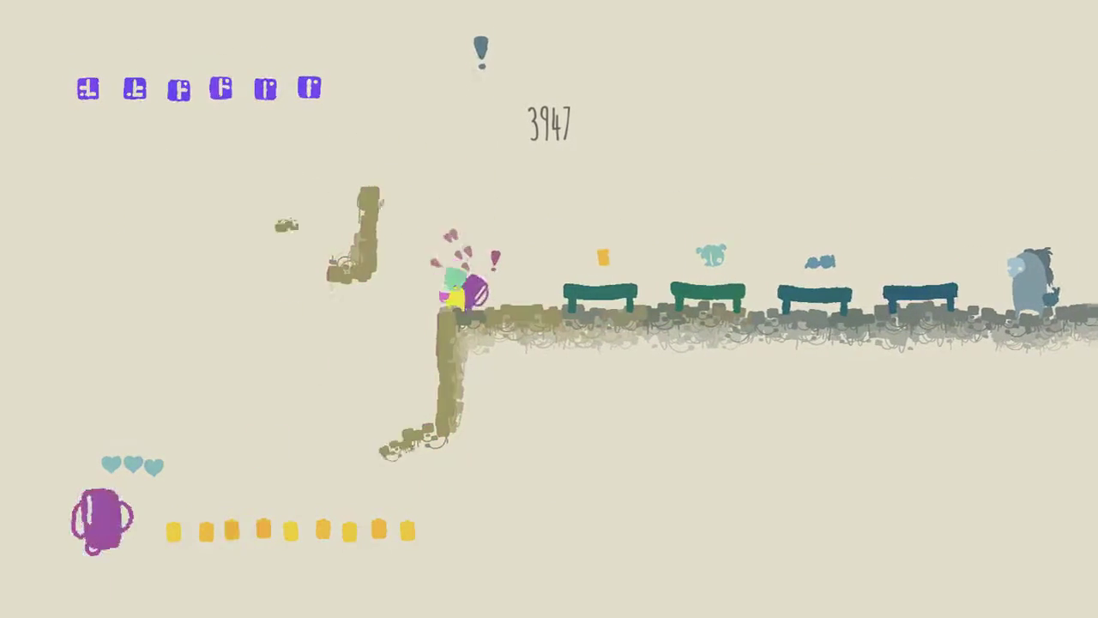
pyautogui.press('Left')
pyautogui.press('space')
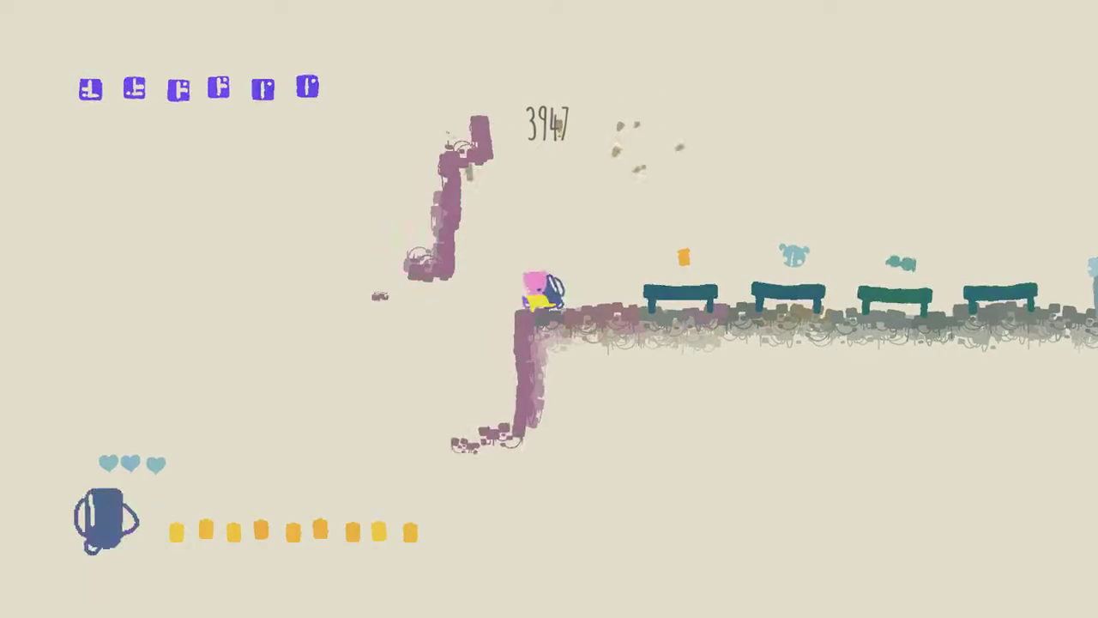
pyautogui.press('Left')
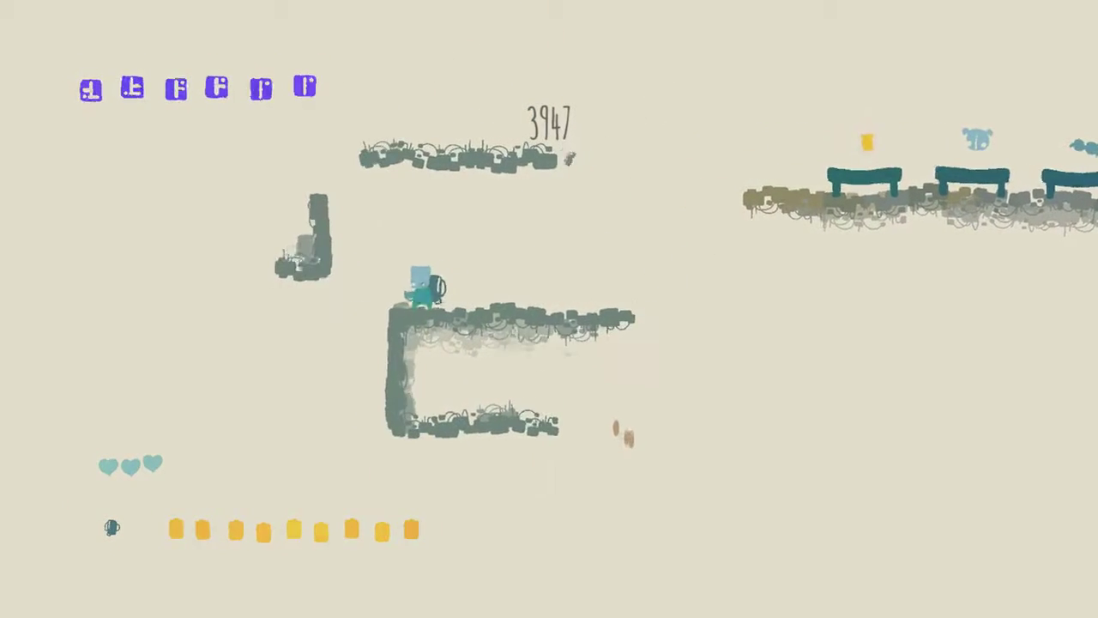
pyautogui.press('space')
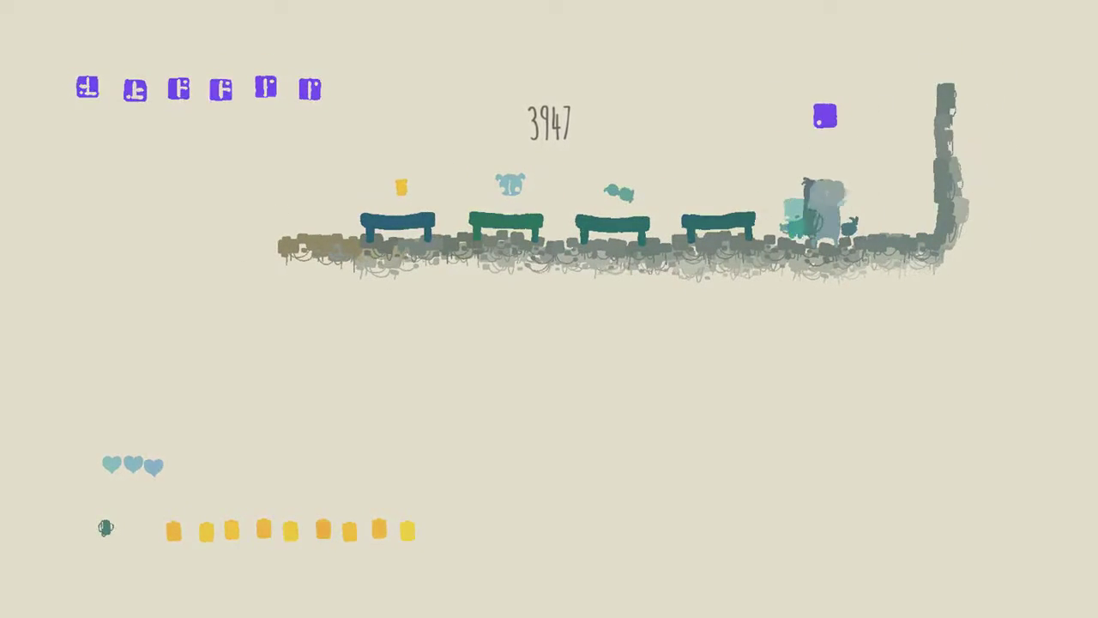
# Drop to the lower platform, climb back to the shopkeeper, then leave for the lower ledge
pyautogui.press('Left')
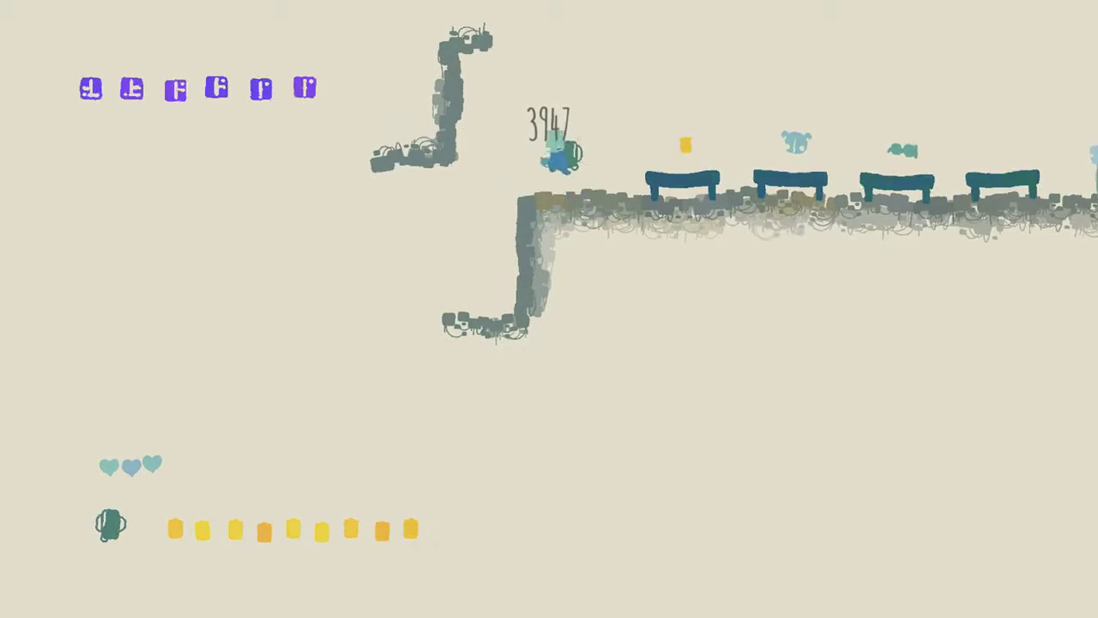
pyautogui.press('Left')
pyautogui.press('Right')
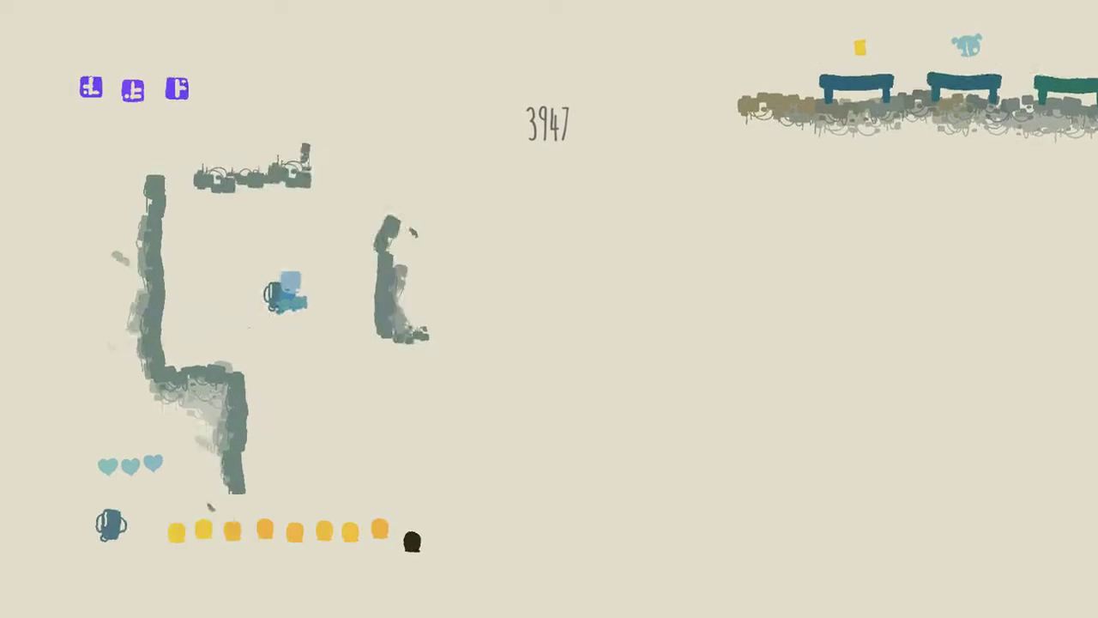
pyautogui.press('space')
pyautogui.press('Right')
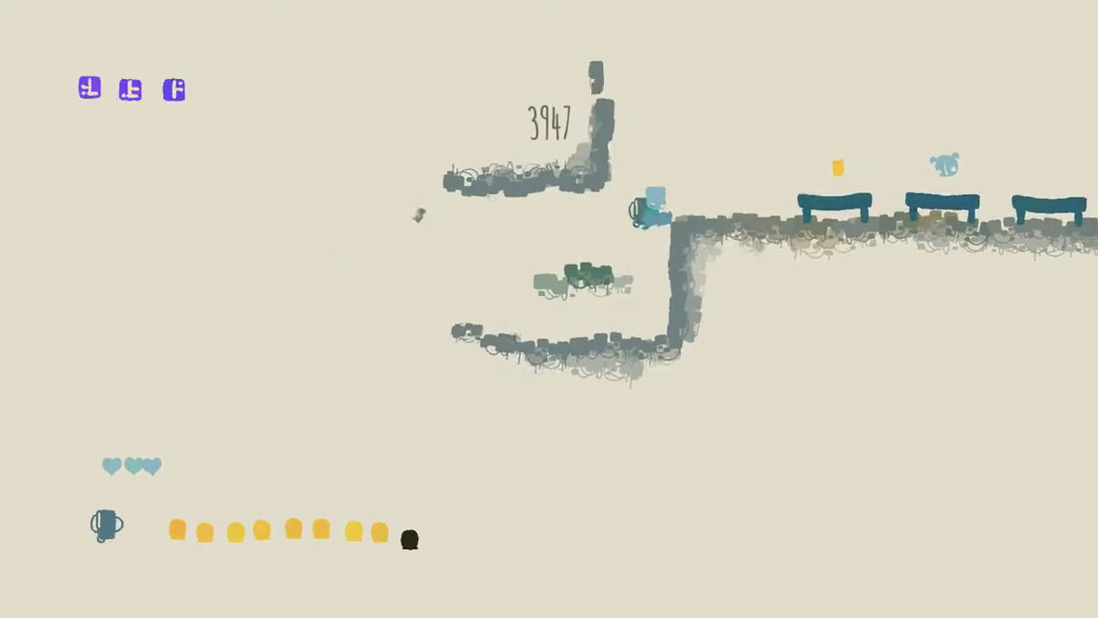
pyautogui.press('Right')
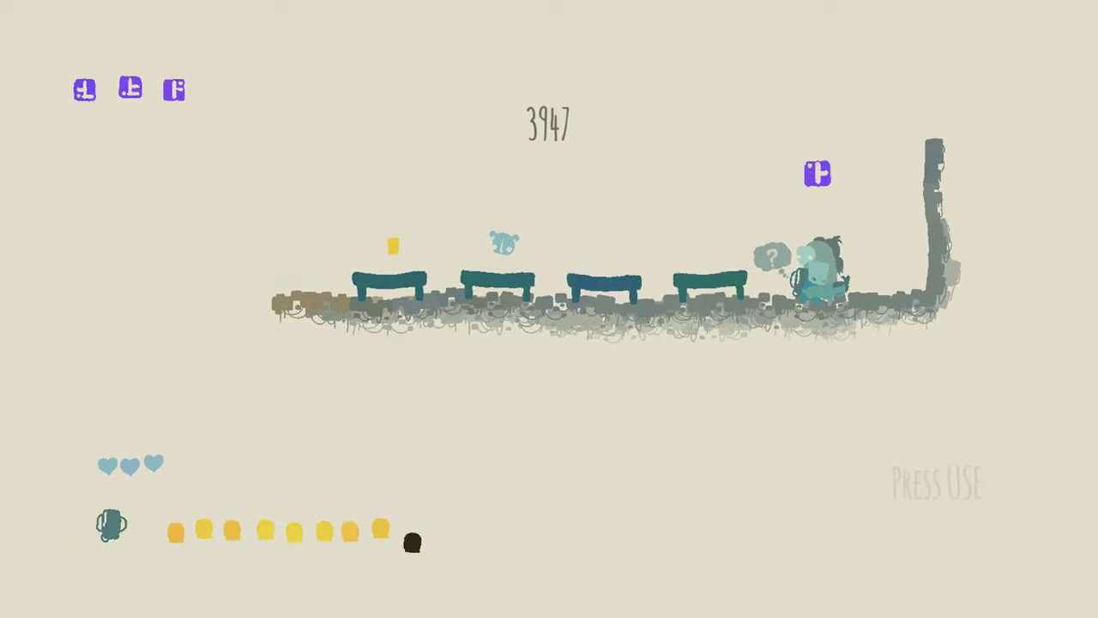
pyautogui.press('Left')
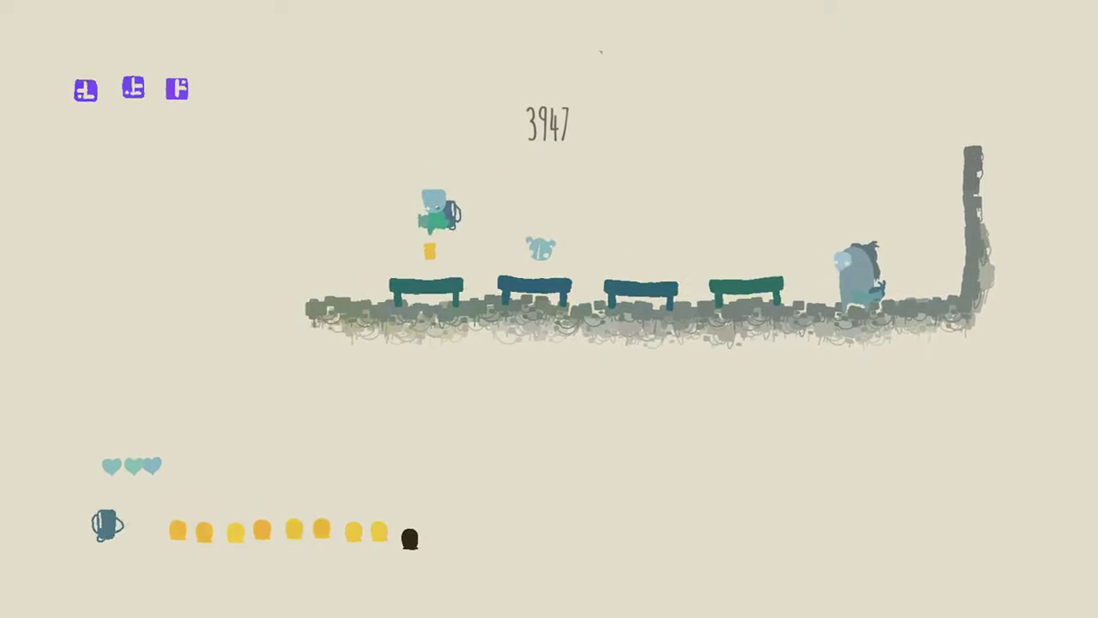
# Fall from the ledge, bursting red enemies on the way down
pyautogui.press('Left')
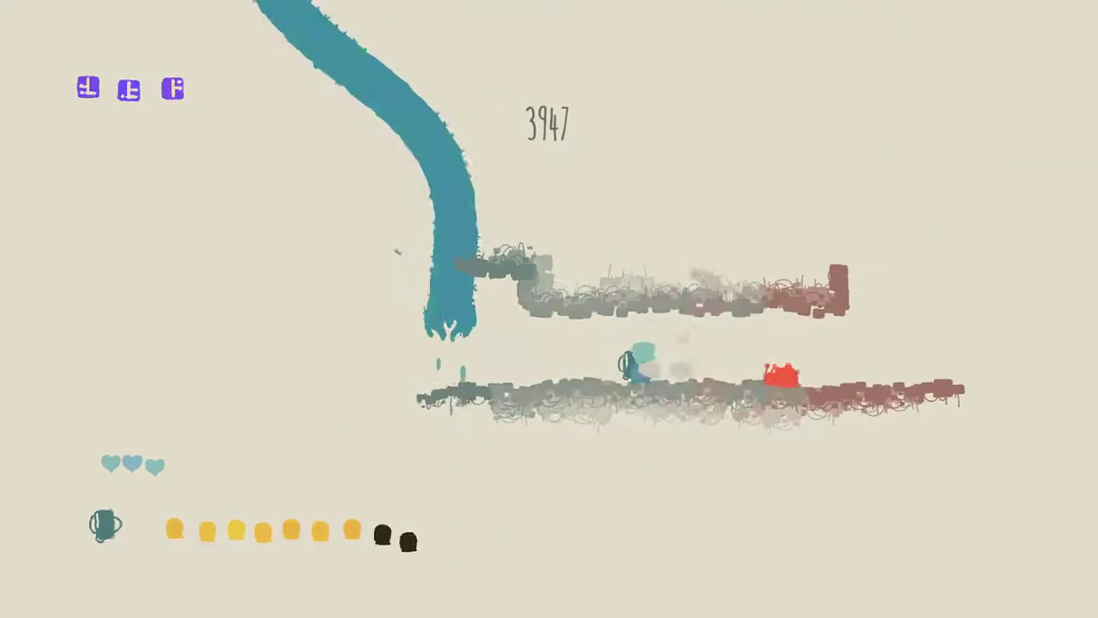
pyautogui.press('x')
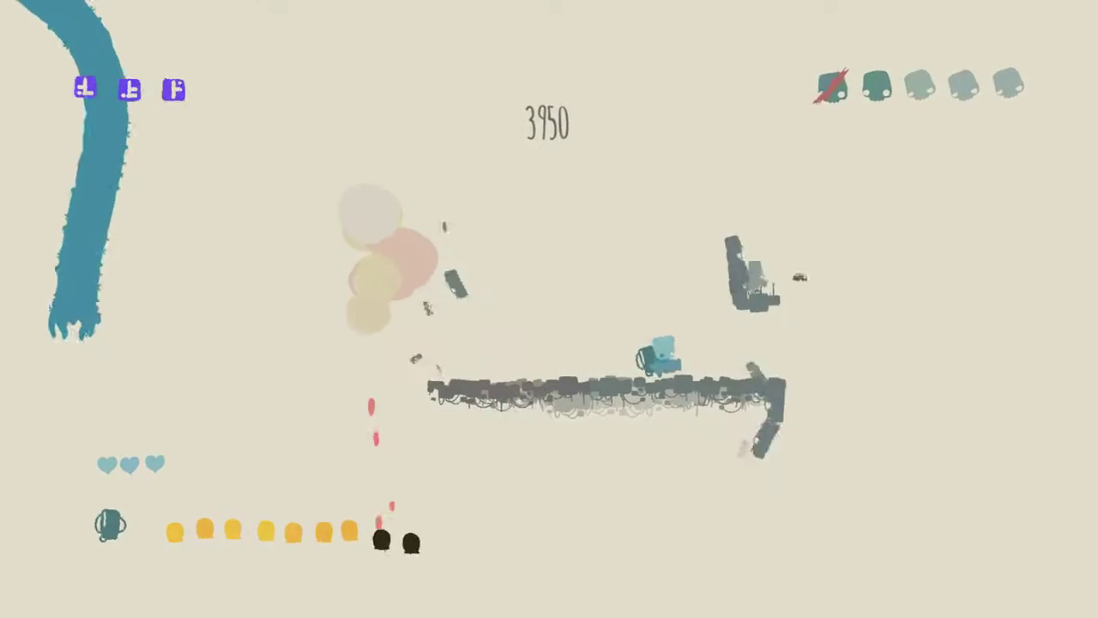
pyautogui.press('Right')
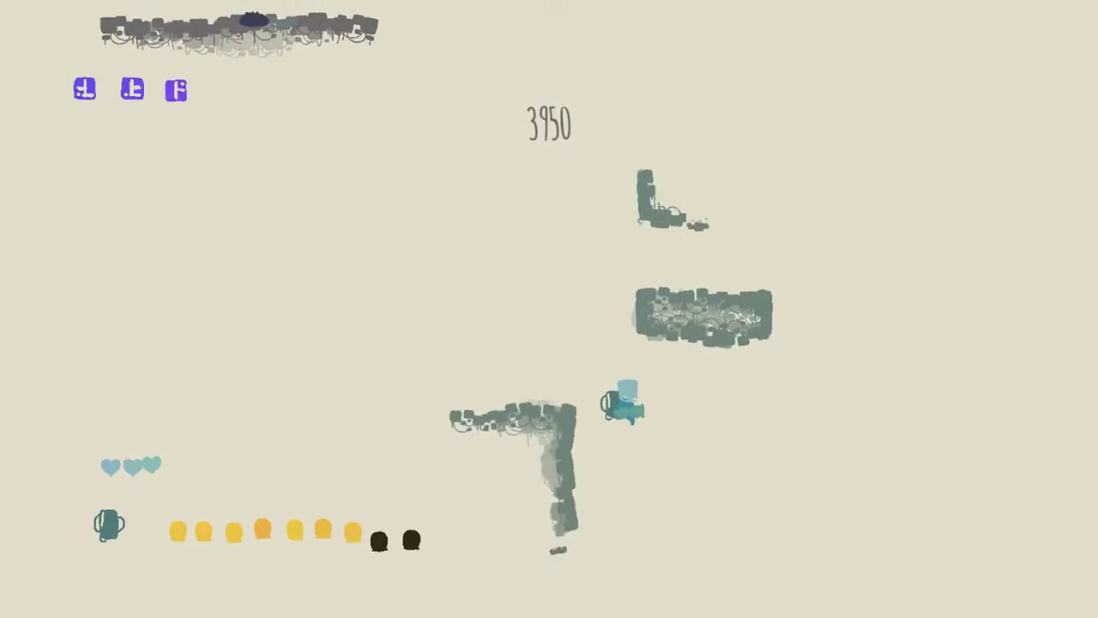
pyautogui.press('Right')
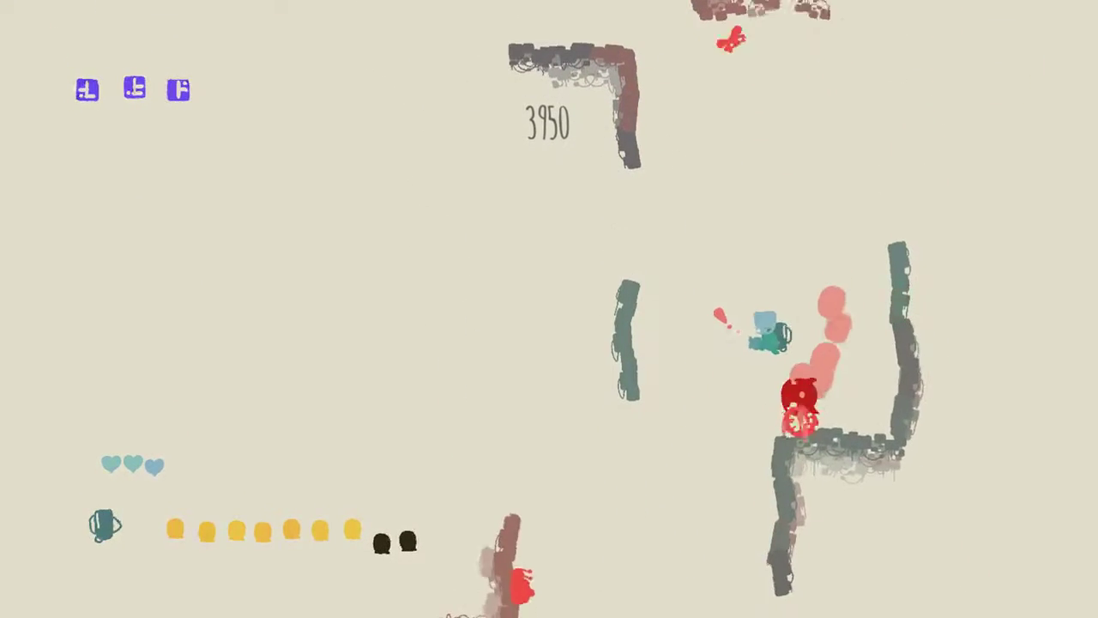
pyautogui.press('x')
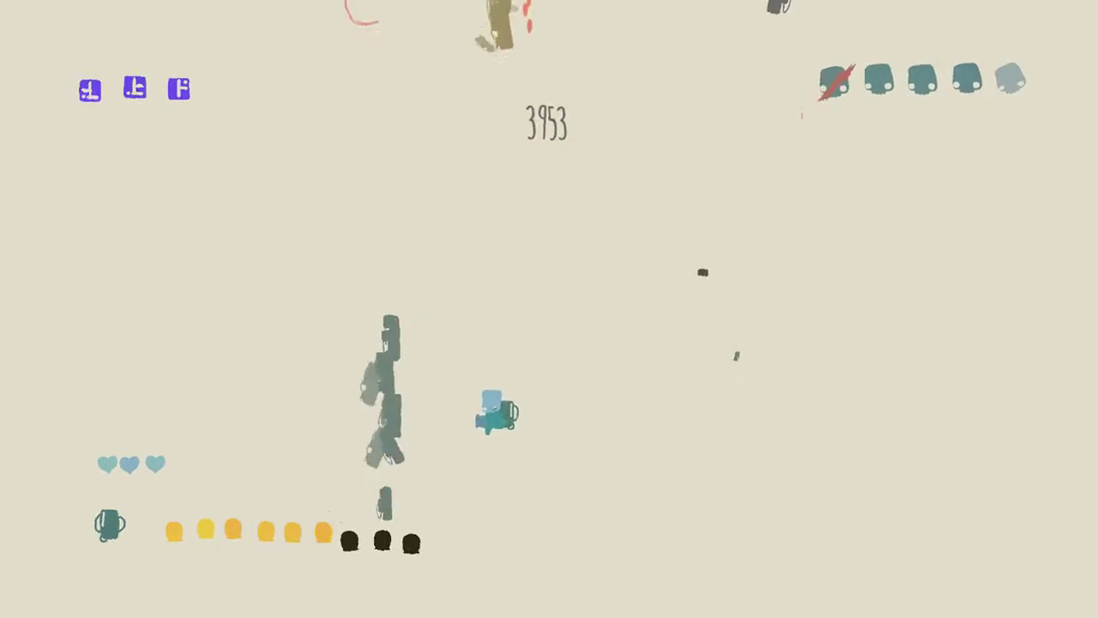
pyautogui.press('x')
pyautogui.press('Left')
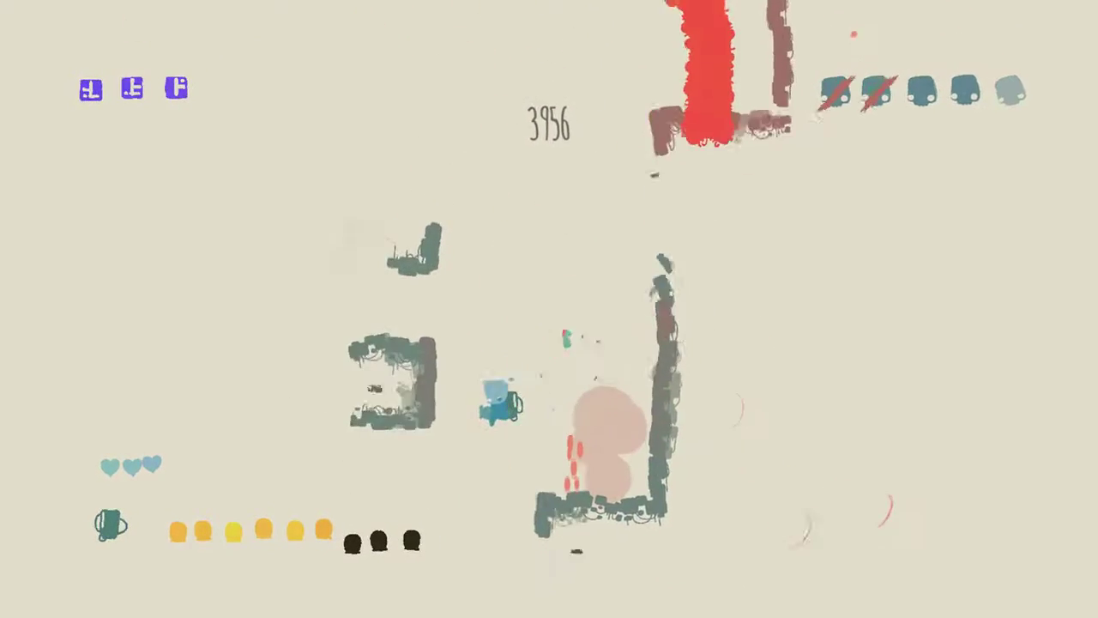
# Shoot more enemies while descending, land on the lower floor and run right ahead of the chaser
pyautogui.press('x')
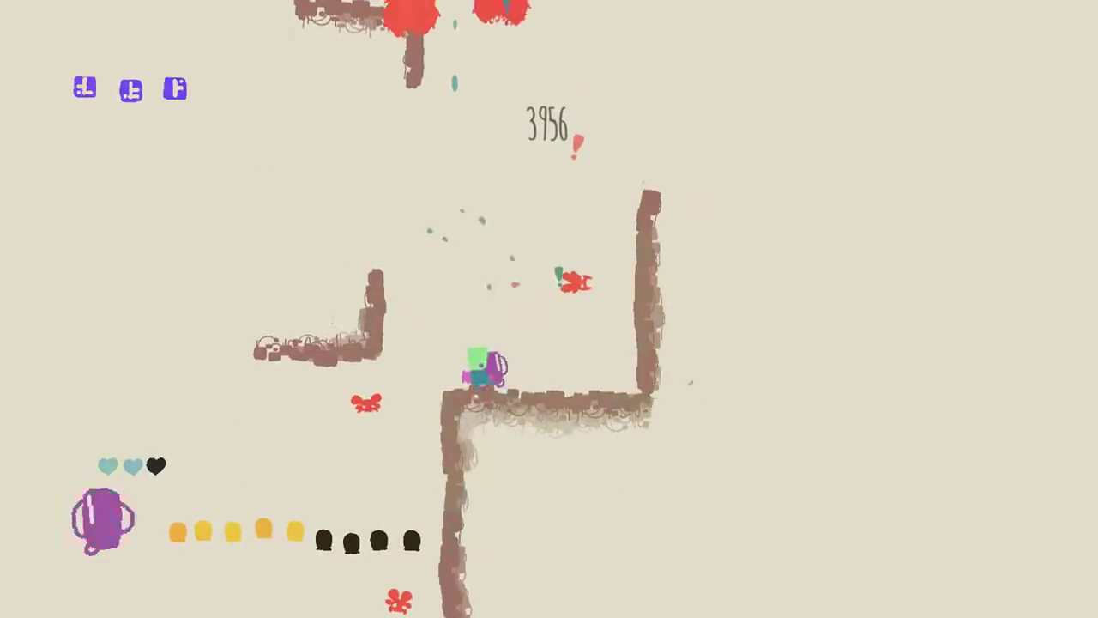
pyautogui.press('x')
pyautogui.press('x')
pyautogui.press('x')
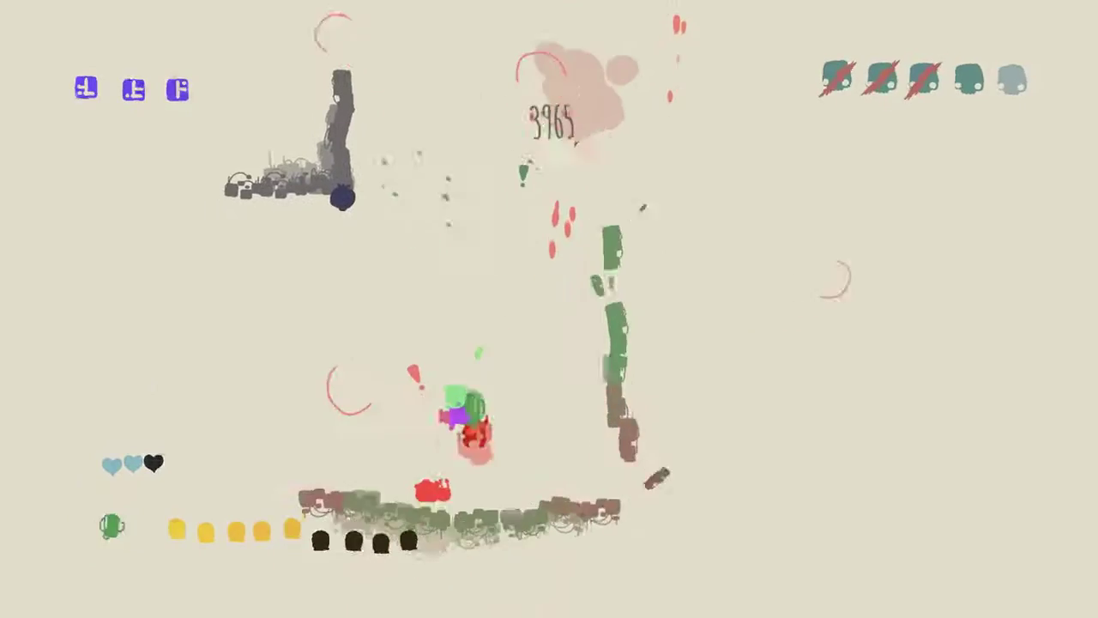
pyautogui.press('Left')
pyautogui.press('Left')
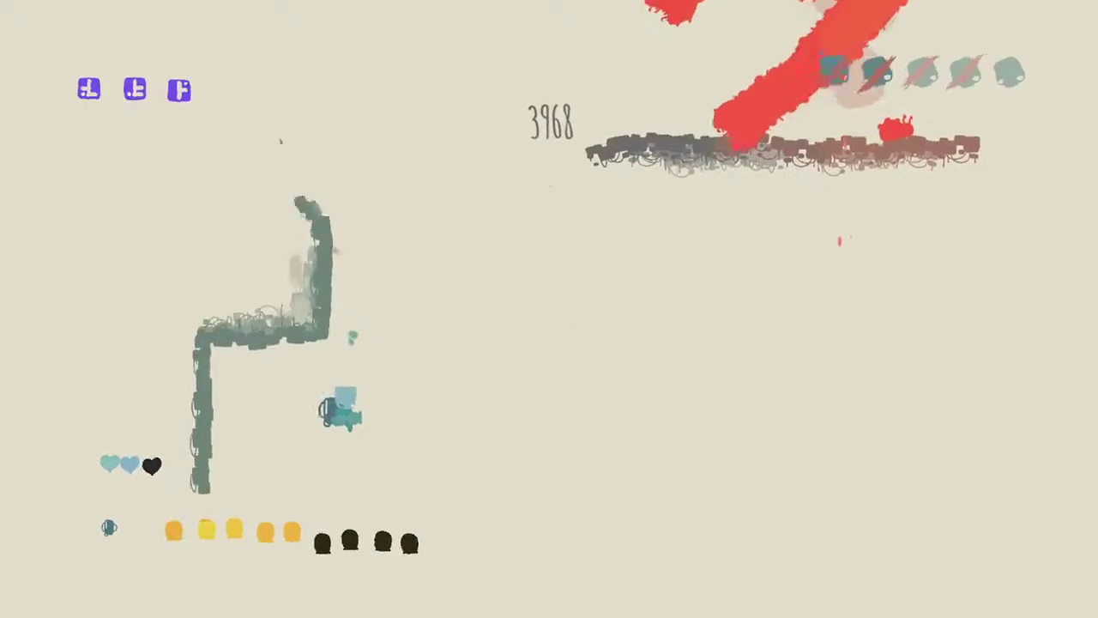
pyautogui.press('Right')
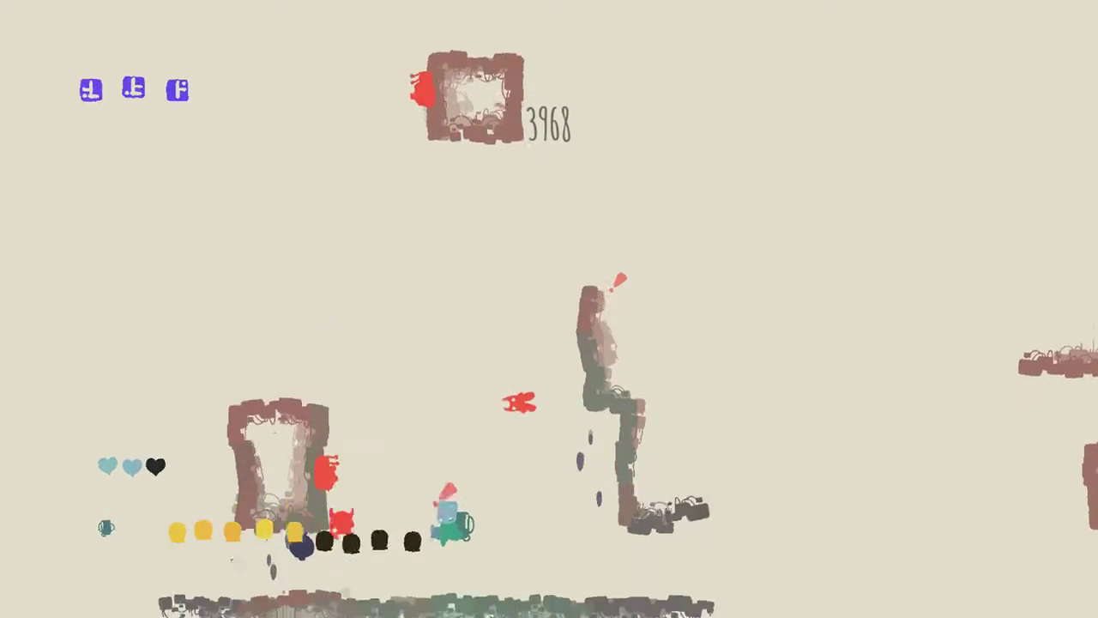
pyautogui.press('Right')
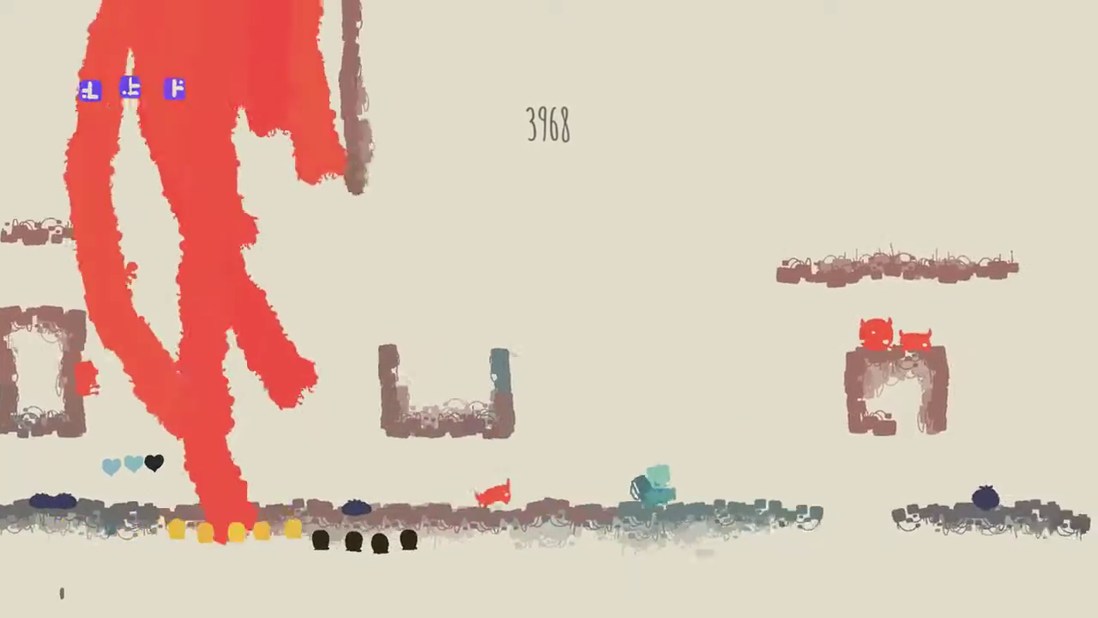
pyautogui.press('Right')
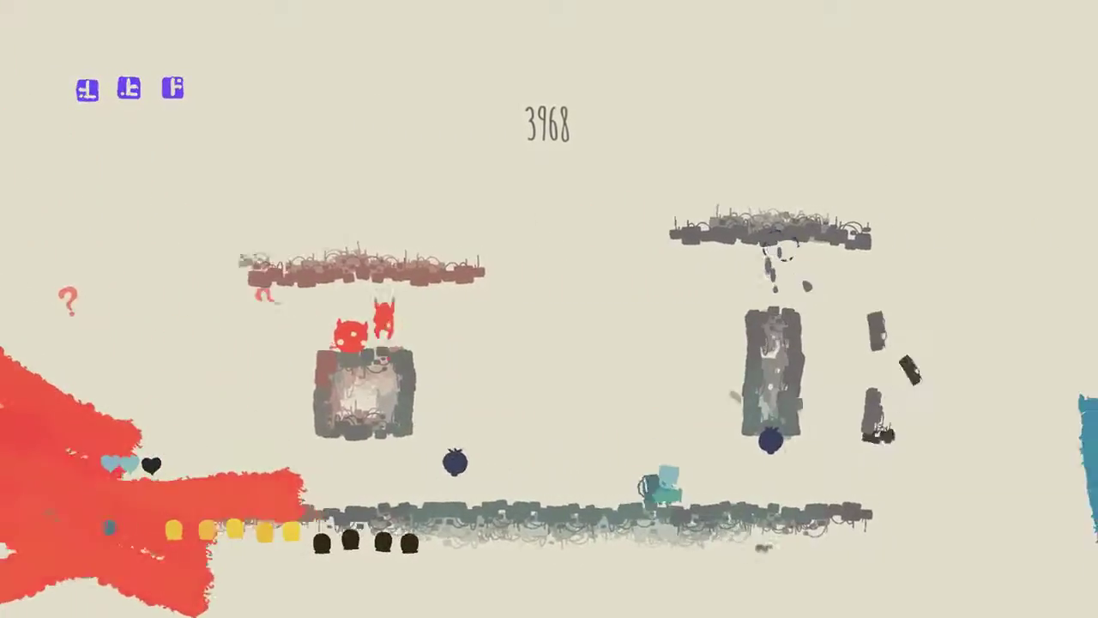
# Climb the teal wall, drop to the lower platform, and move past the tombstone into the ghost
pyautogui.press('Right')
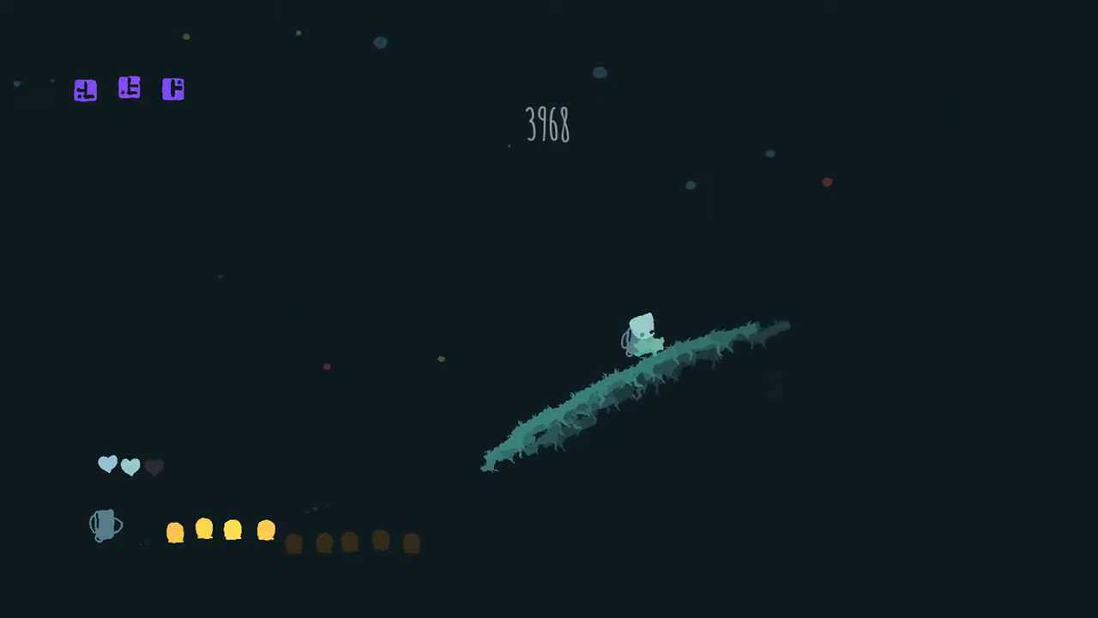
pyautogui.press('Right')
pyautogui.press('Right')
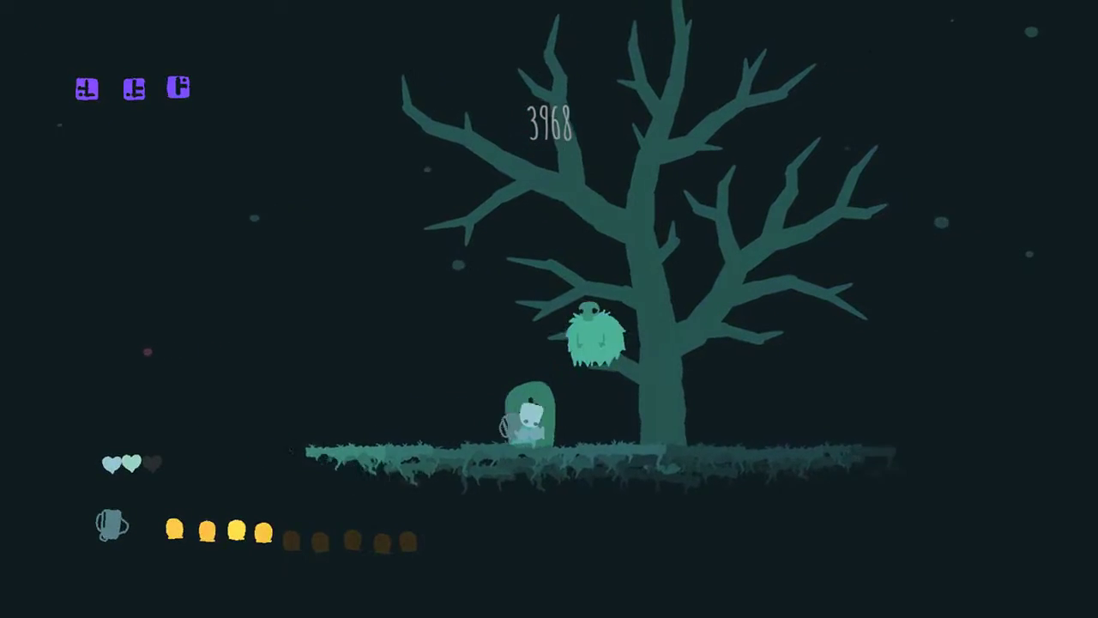
pyautogui.press('z')
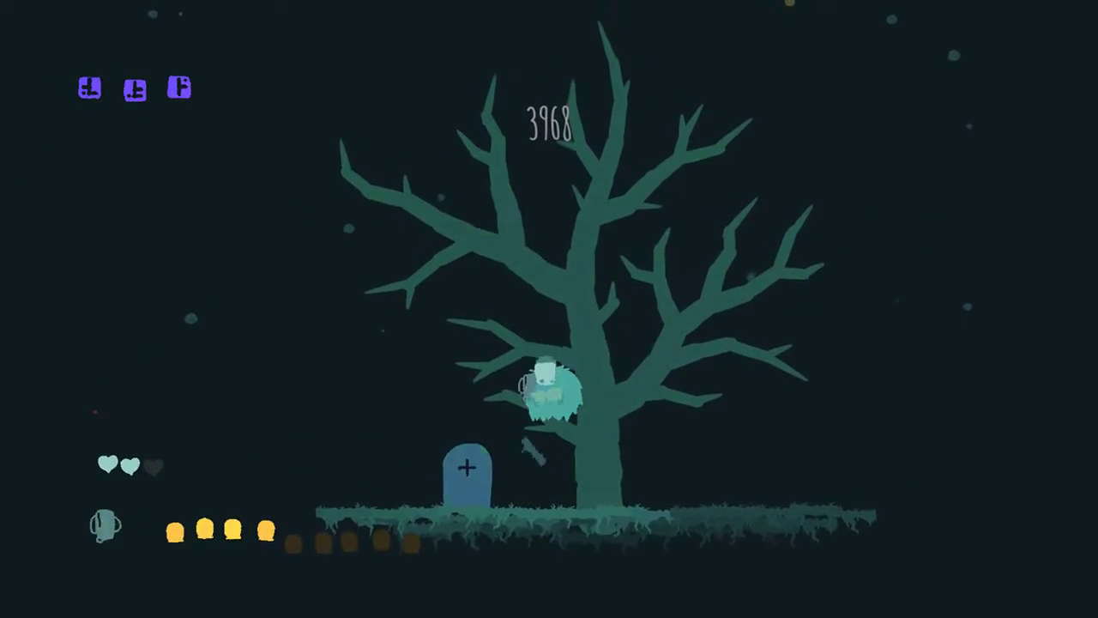
pyautogui.press('Left')
pyautogui.press('Right')
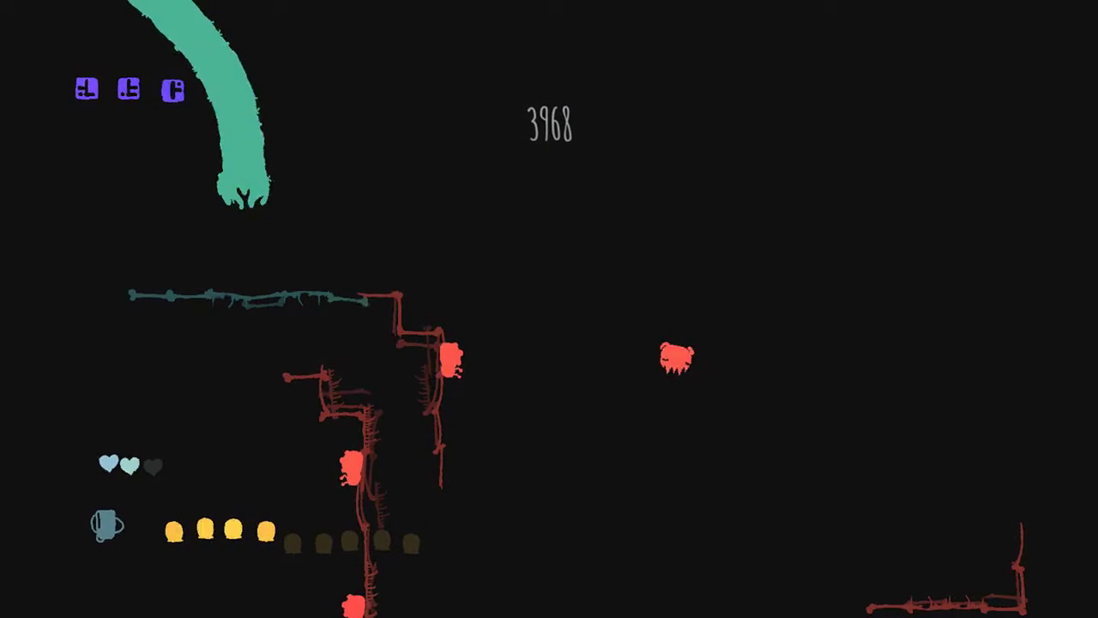
# Jump off the platform and shoot the nearby red enemies while moving right
pyautogui.press('Left')
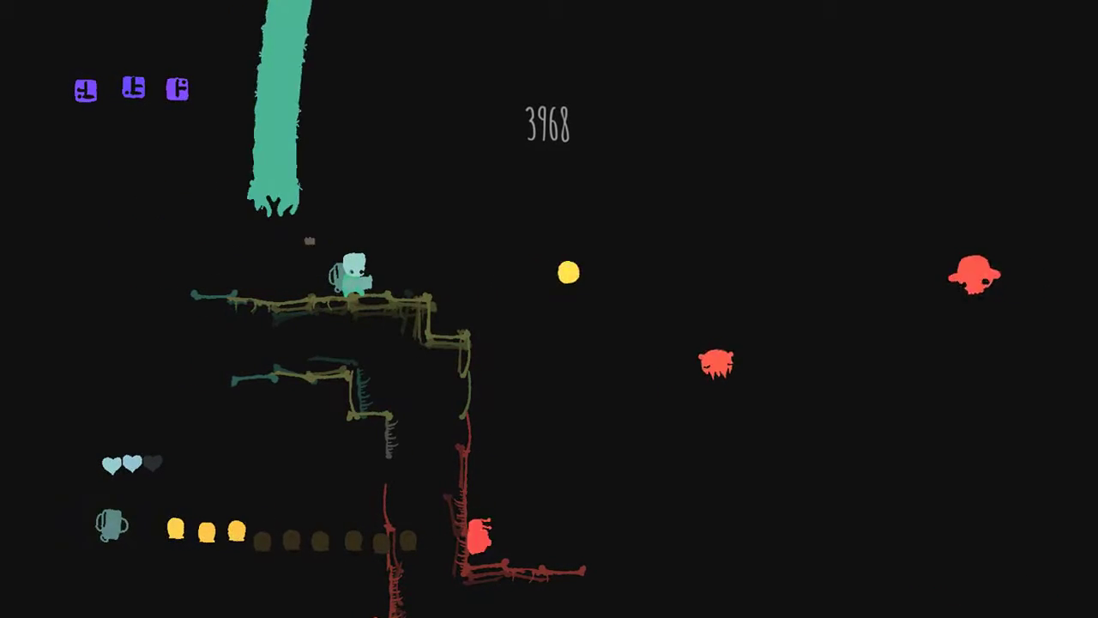
pyautogui.press('Right')
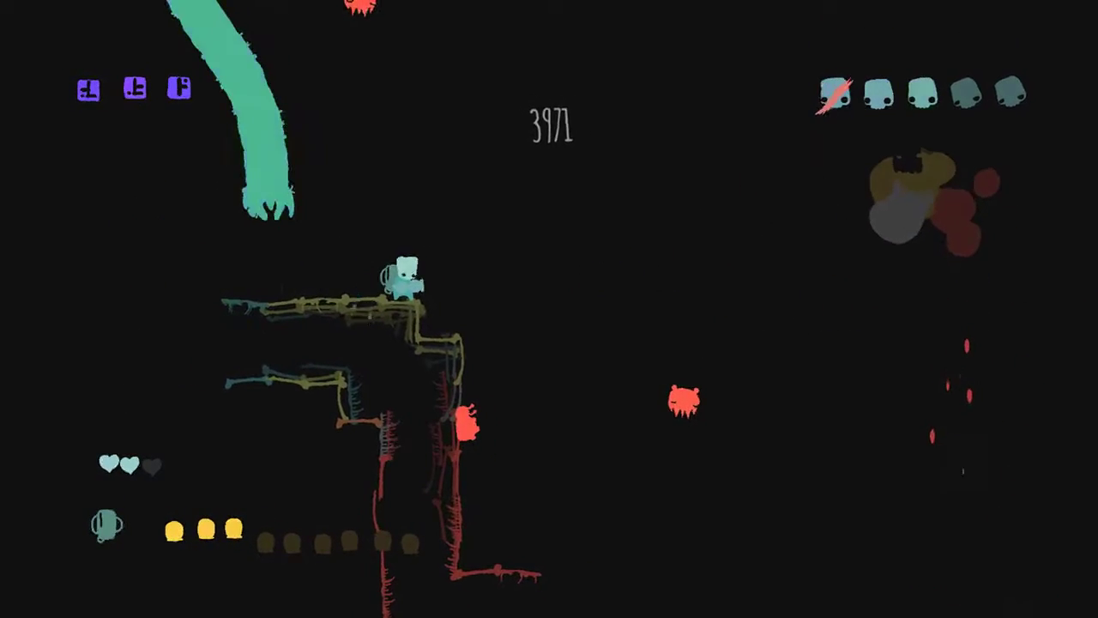
pyautogui.press('x')
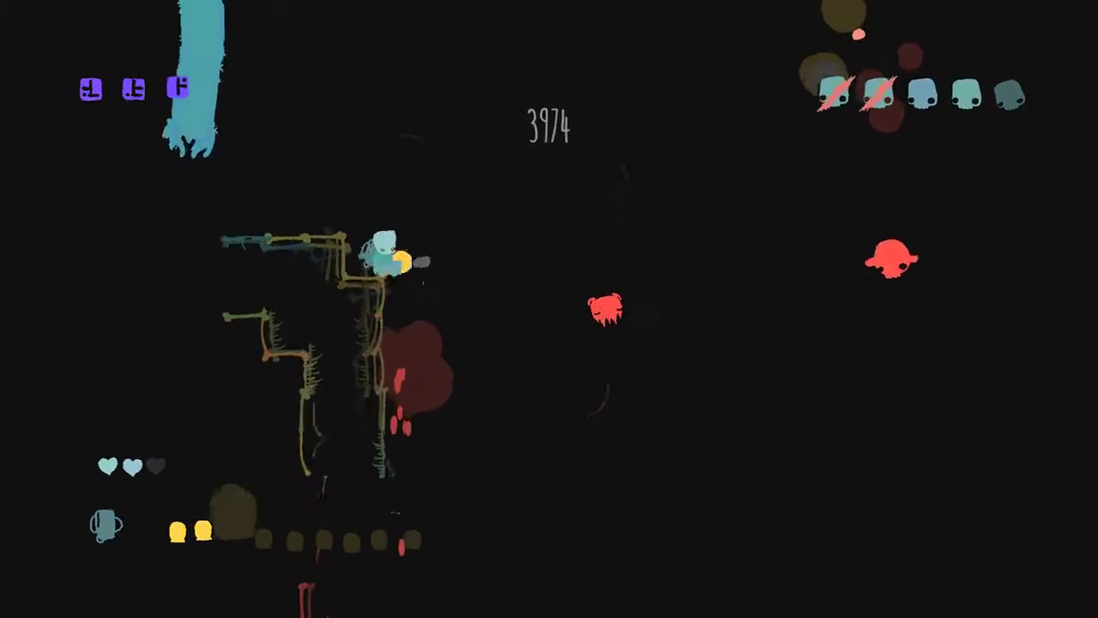
pyautogui.press('x')
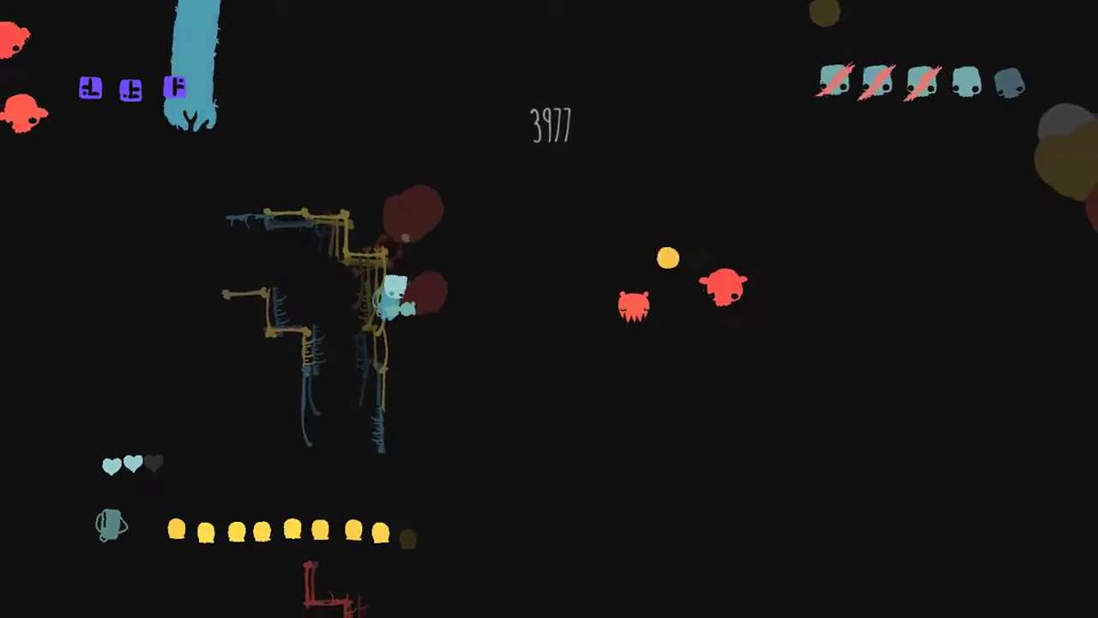
pyautogui.press('x')
pyautogui.press('x')
pyautogui.press('Right')
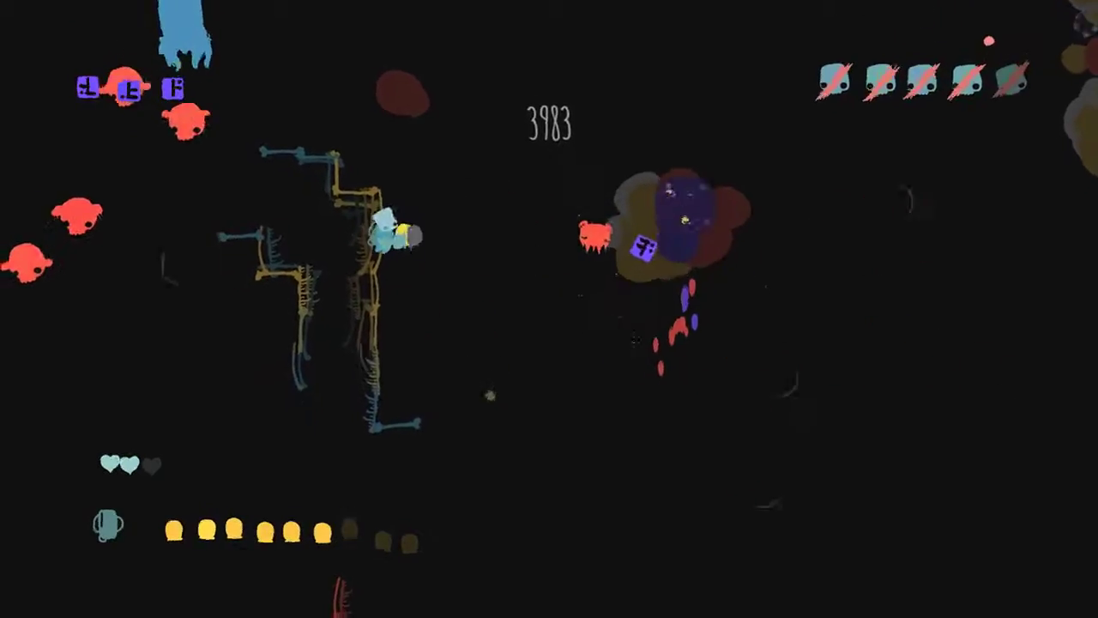
pyautogui.press('x')
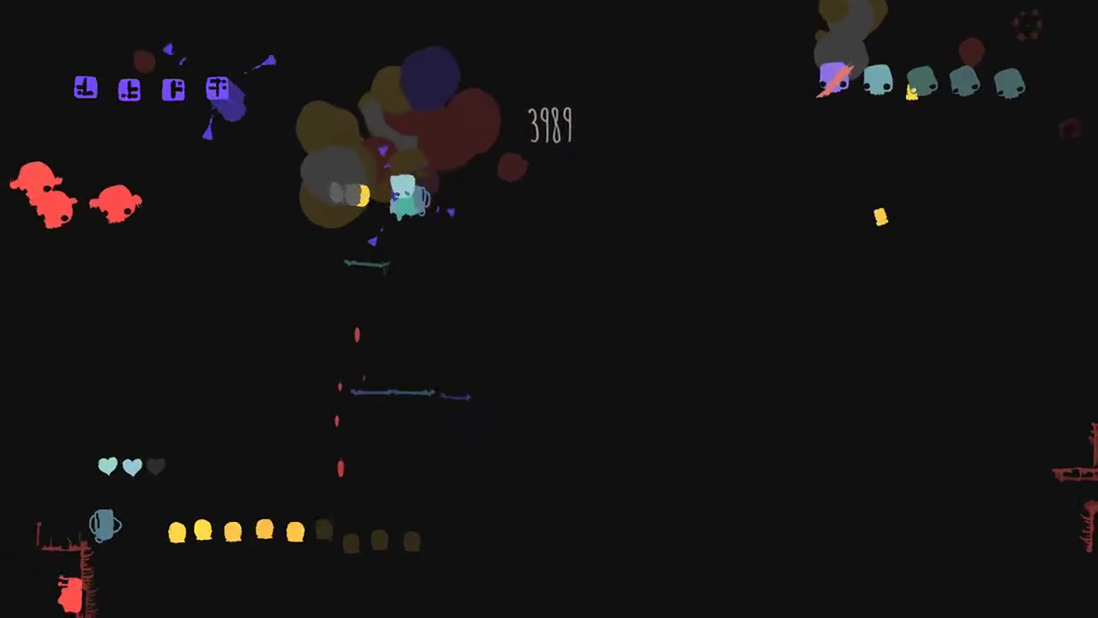
# Jump high, shoot enemies to the right and left, and keep firing while moving right
pyautogui.press('z')
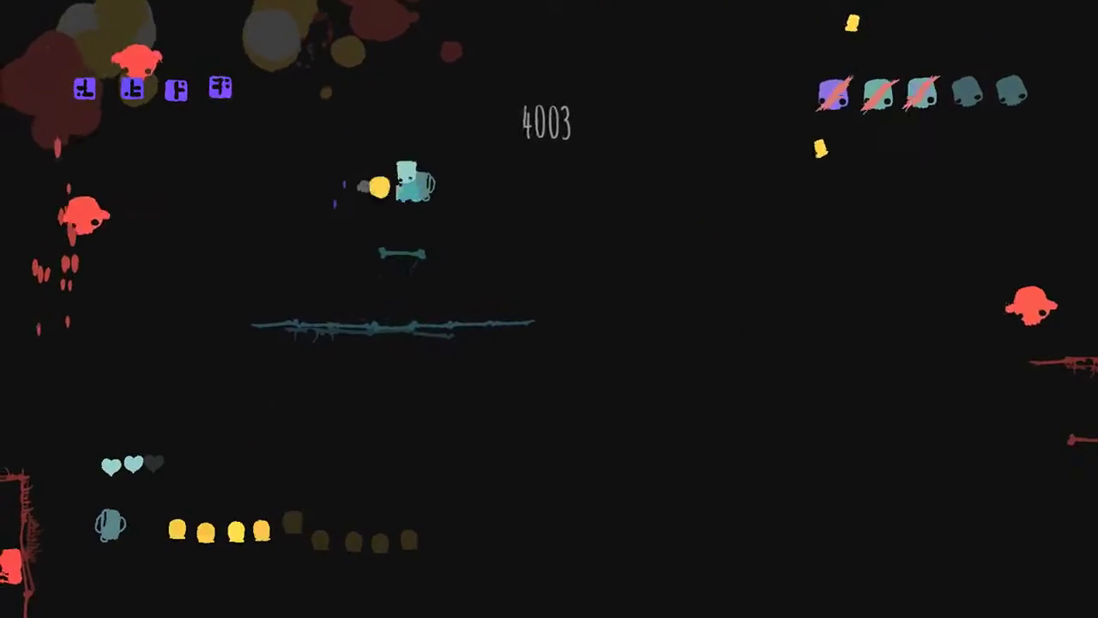
pyautogui.press('x')
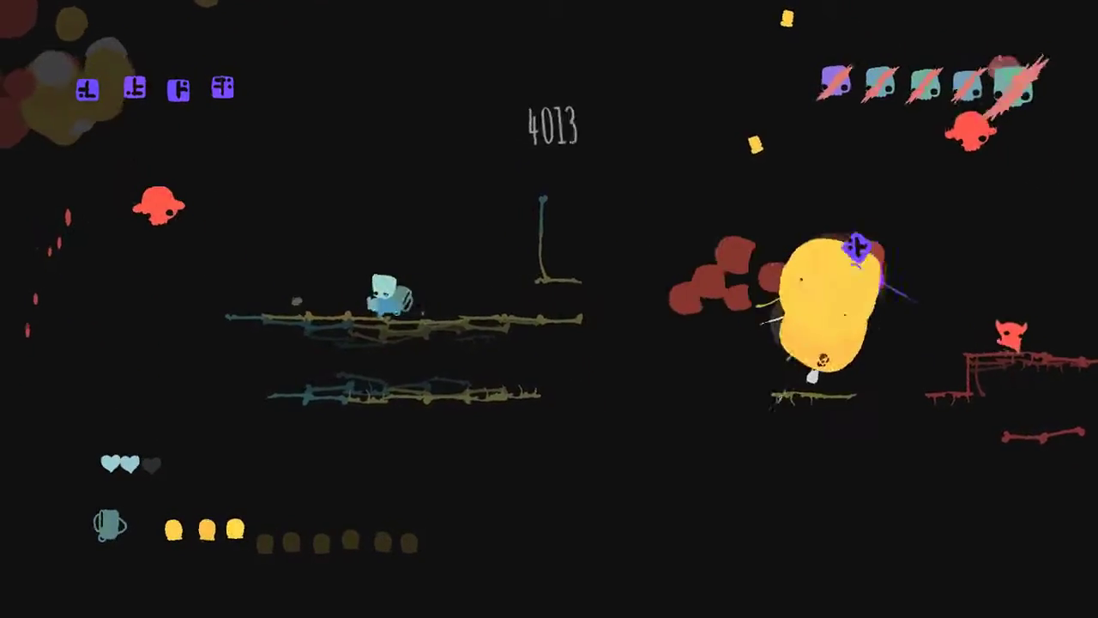
pyautogui.press('Left')
pyautogui.press('x')
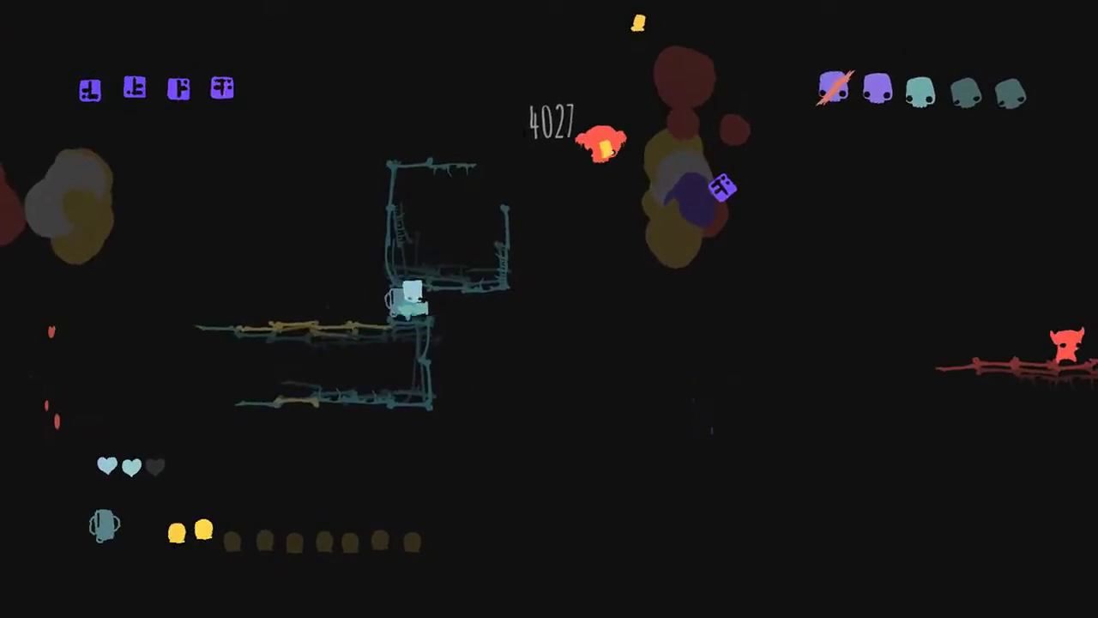
pyautogui.press('Right')
pyautogui.press('x')
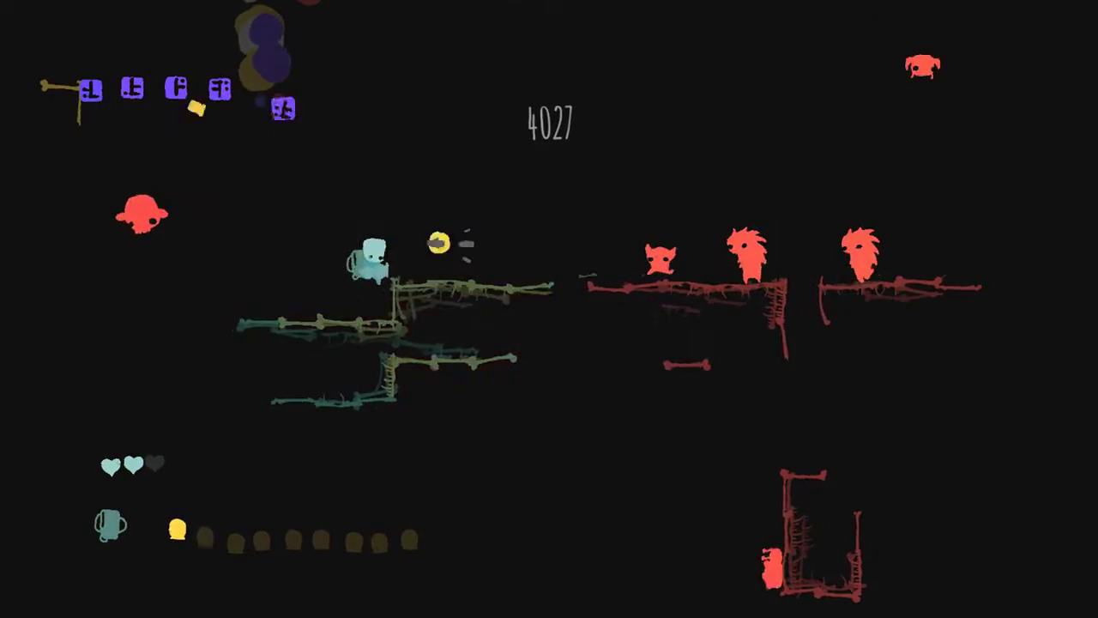
pyautogui.press('x')
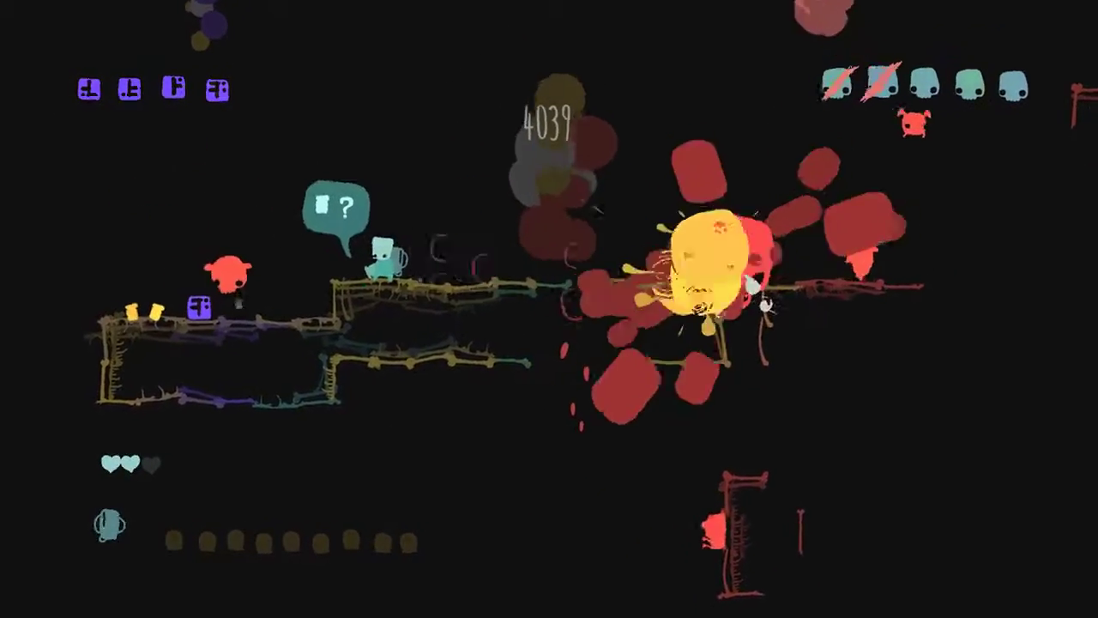
pyautogui.press('z')
# Collect the fifth purple glyph on the left, run right, then jump off the platform
pyautogui.press('Left')
pyautogui.press('x')
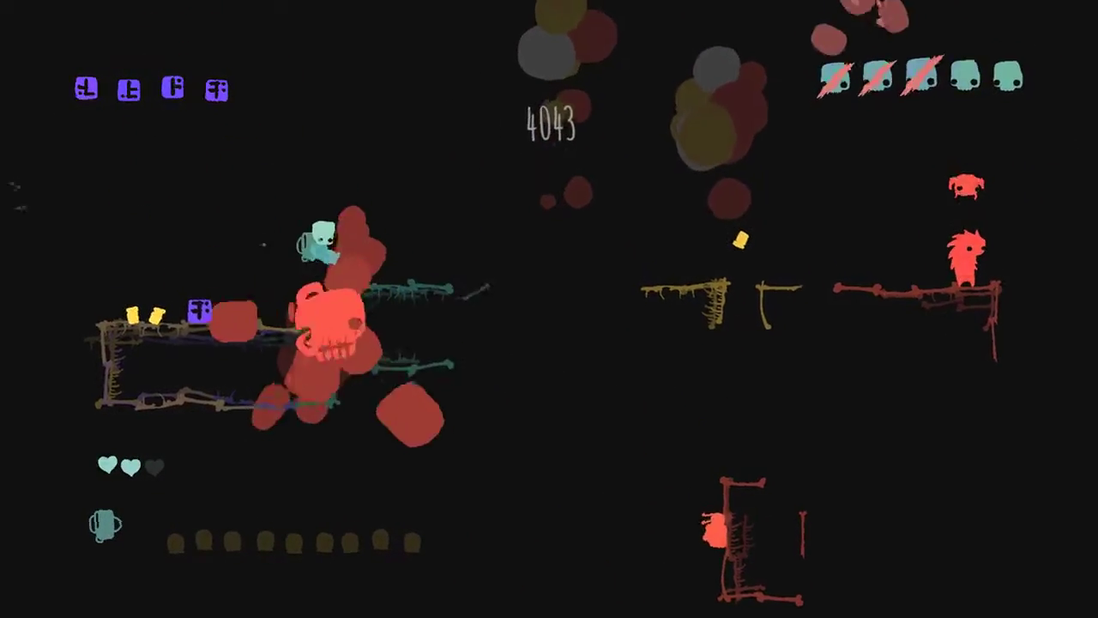
pyautogui.press('Right')
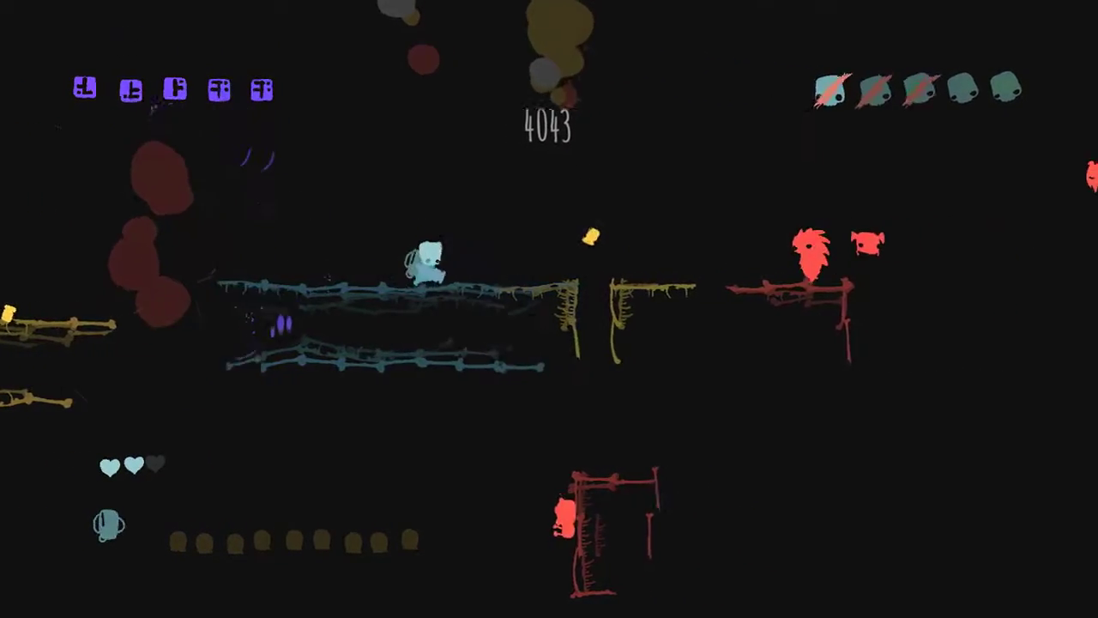
pyautogui.press('Left')
pyautogui.press('z')
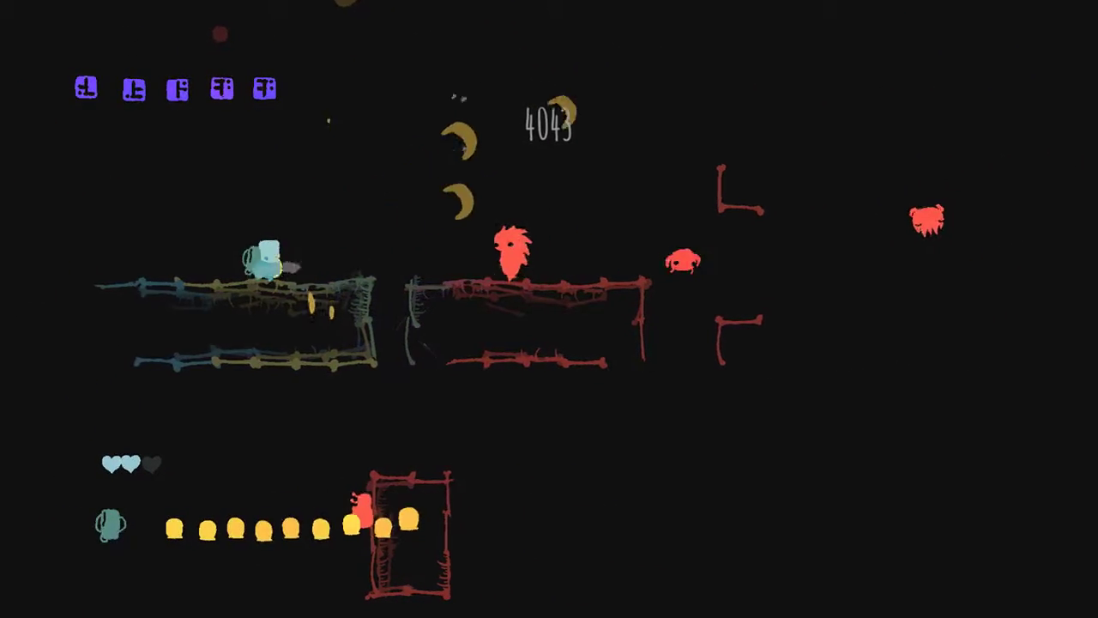
# Jump and shoot enemies to the left and right, landing on the platform at score 4068
pyautogui.press('x')
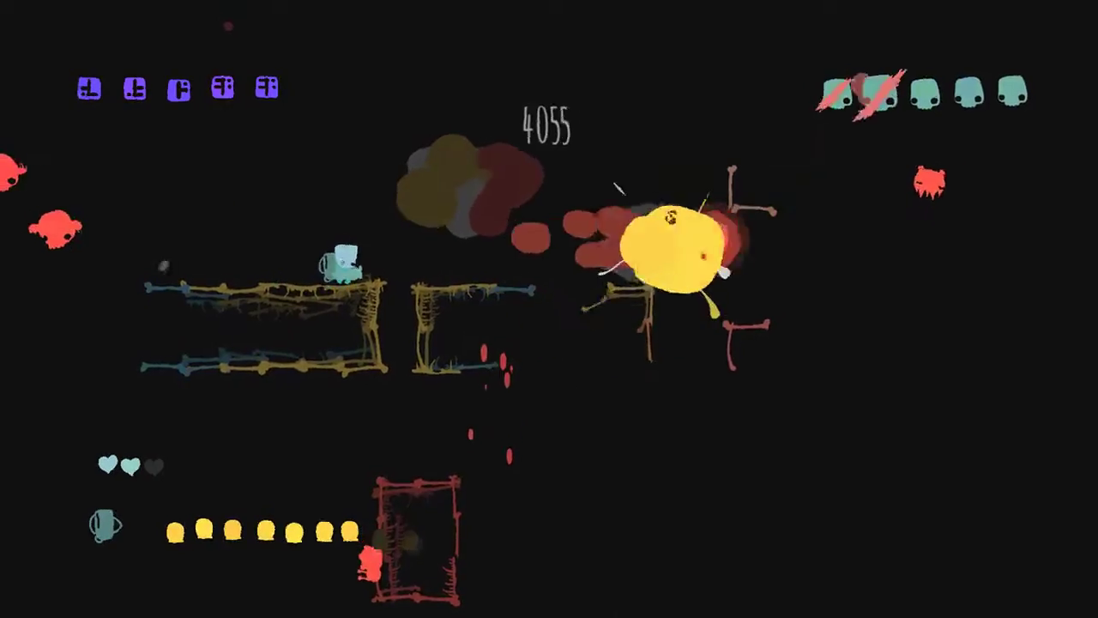
pyautogui.press('z')
pyautogui.press('Left')
pyautogui.press('x')
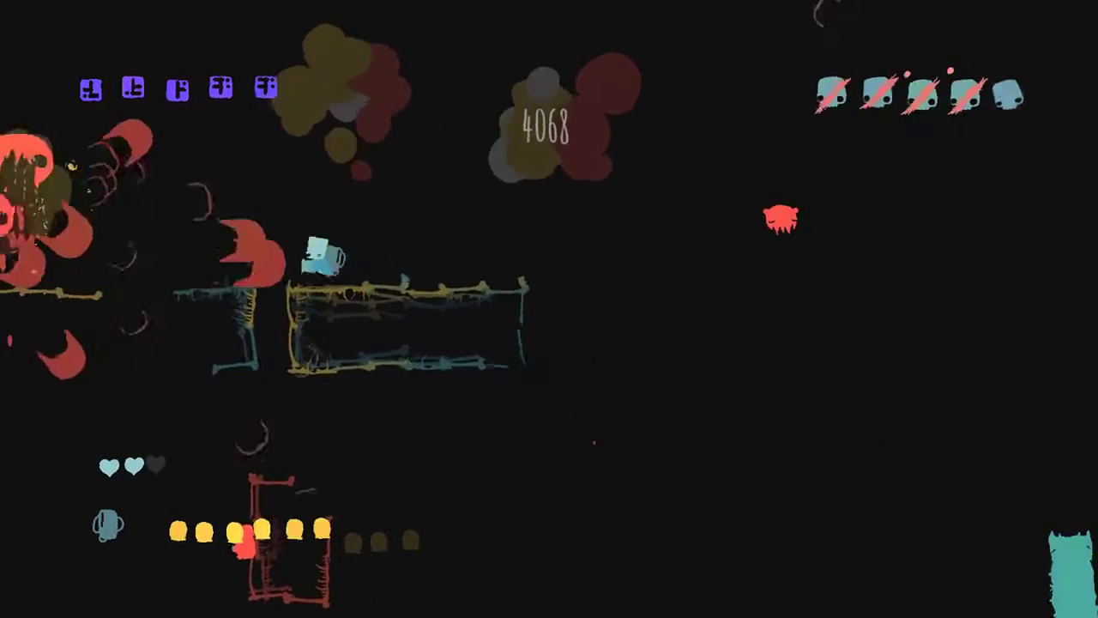
pyautogui.press('Right')
pyautogui.press('x')
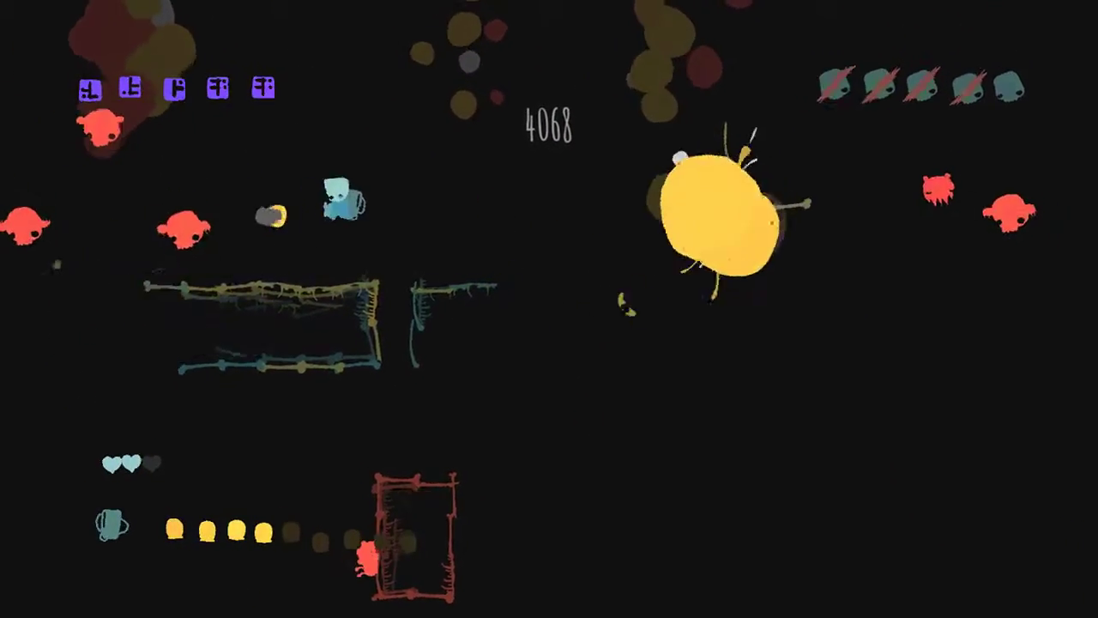